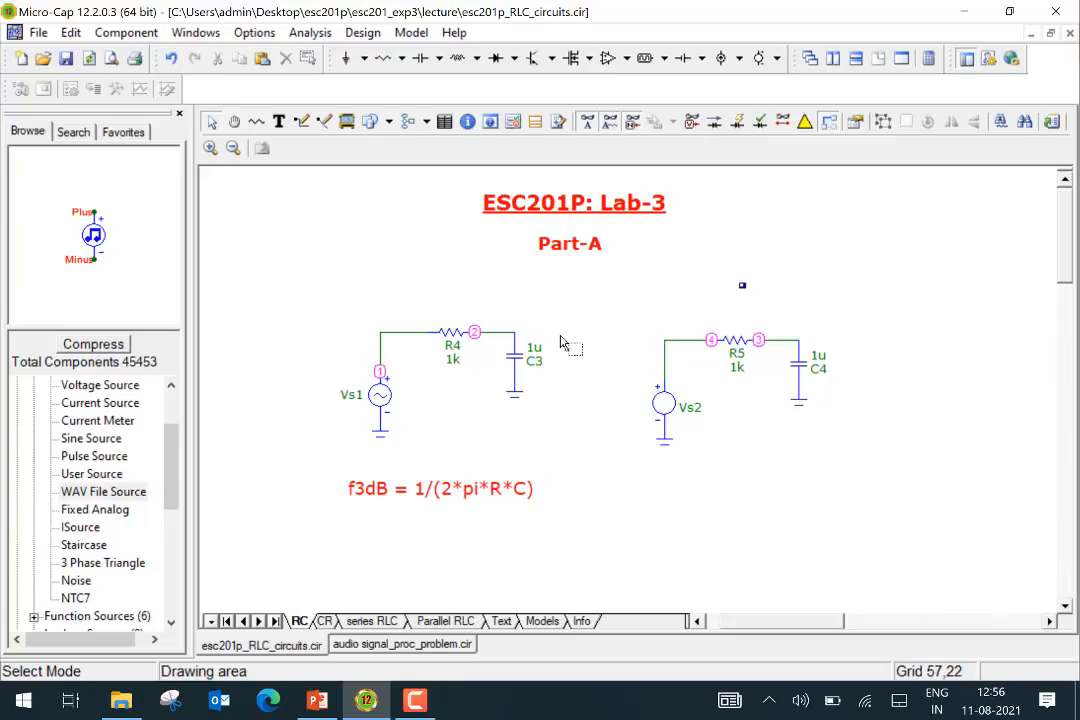
- Extend the R4–C3 output node with a short wire and label its end "vout"
{"action": "left_click", "coordinate": [303, 122]}
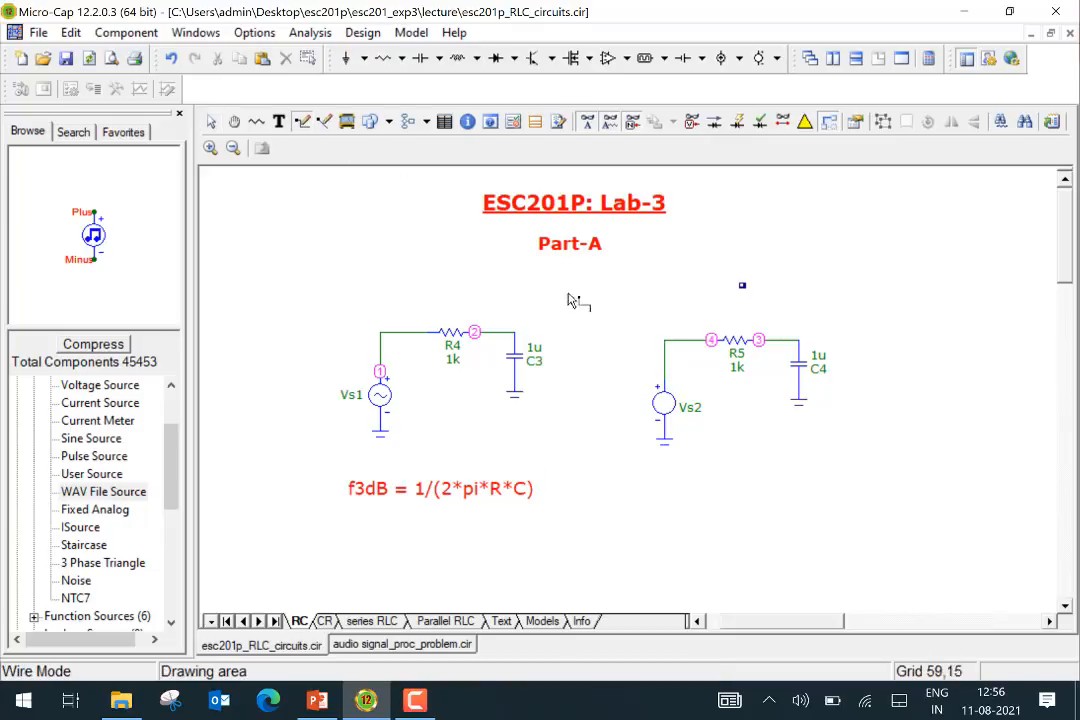
{"action": "left_click_drag", "start_coordinate": [517, 333], "coordinate": [547, 334]}
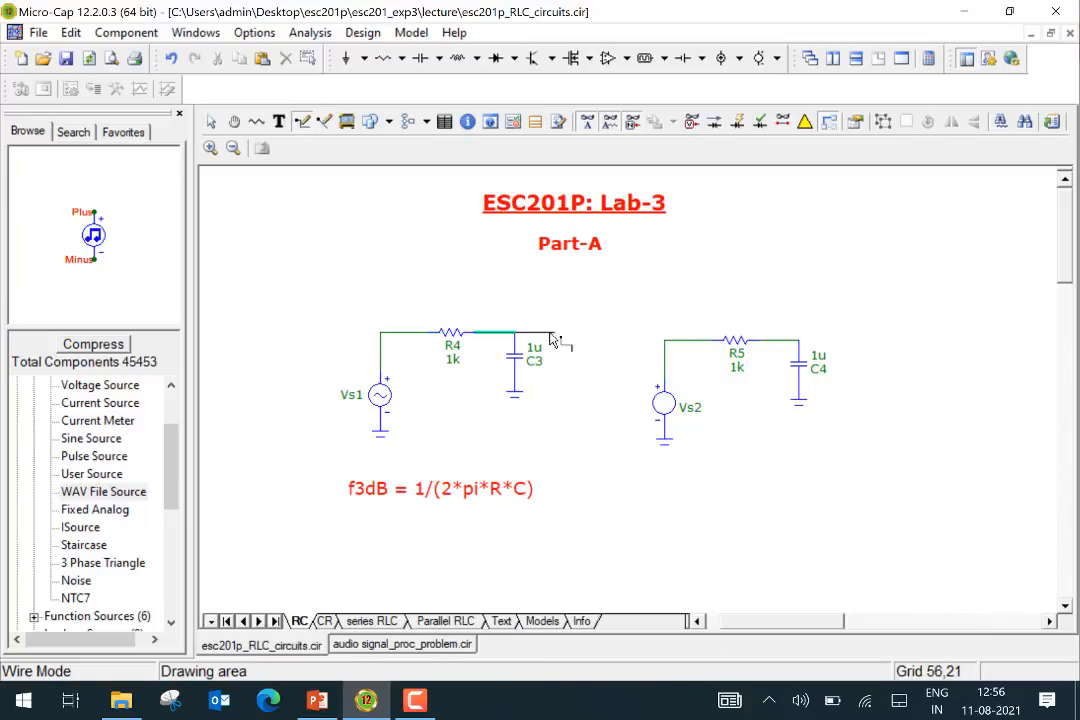
{"action": "left_click", "coordinate": [281, 123]}
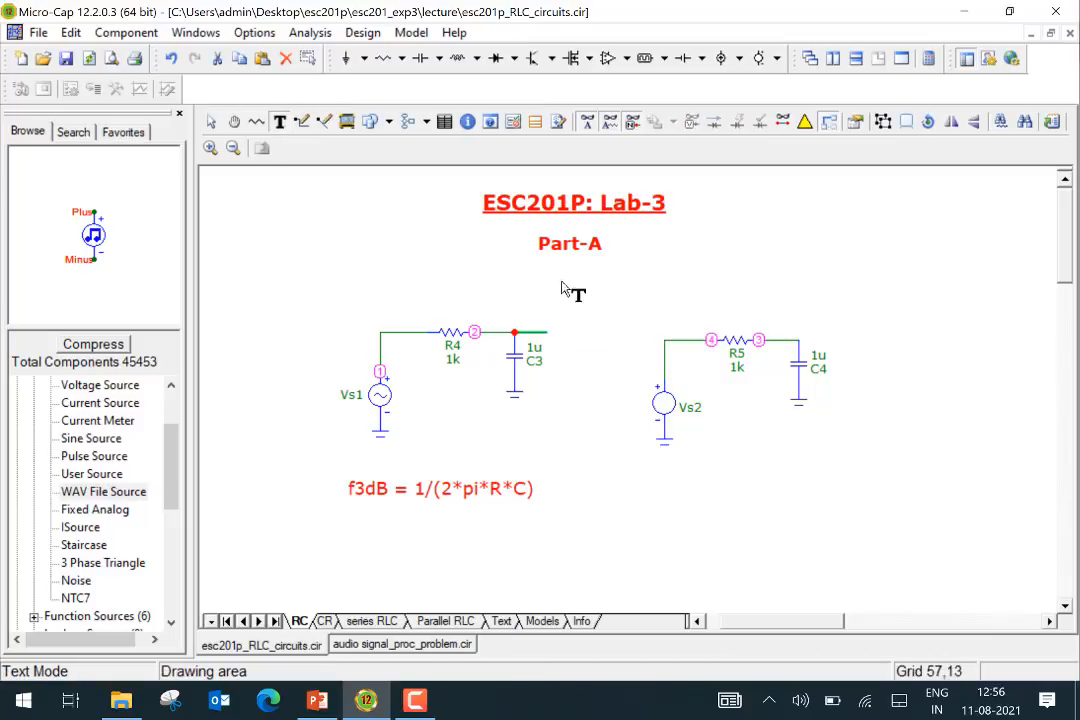
{"action": "left_click", "coordinate": [556, 340]}
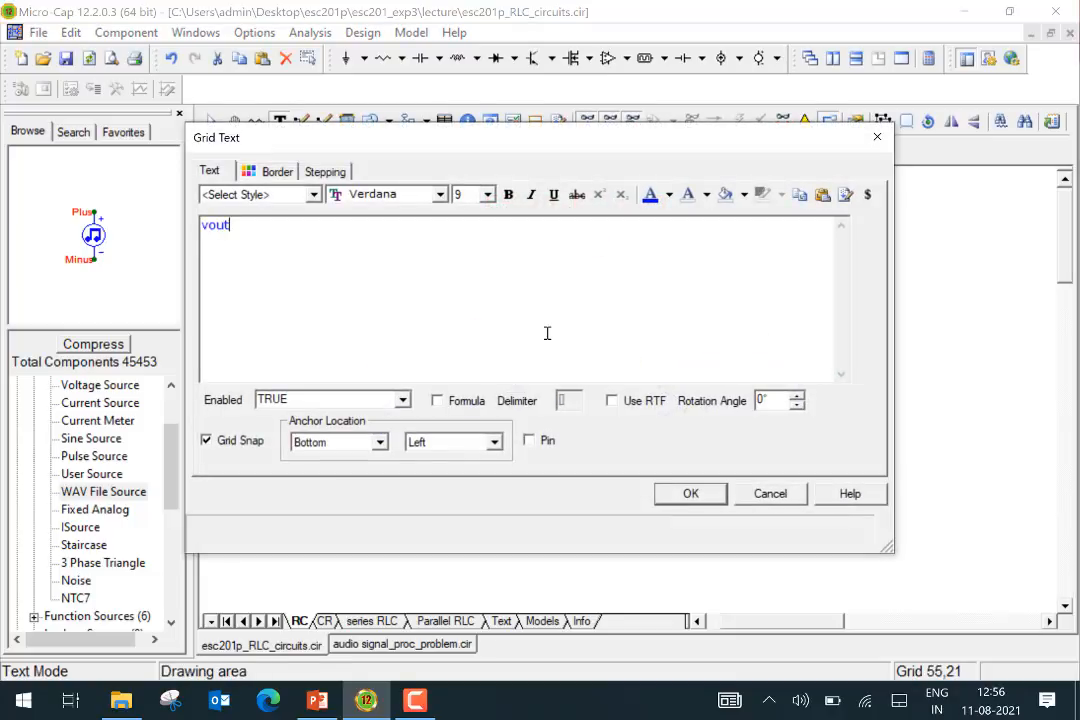
{"action": "left_click", "coordinate": [690, 493]}
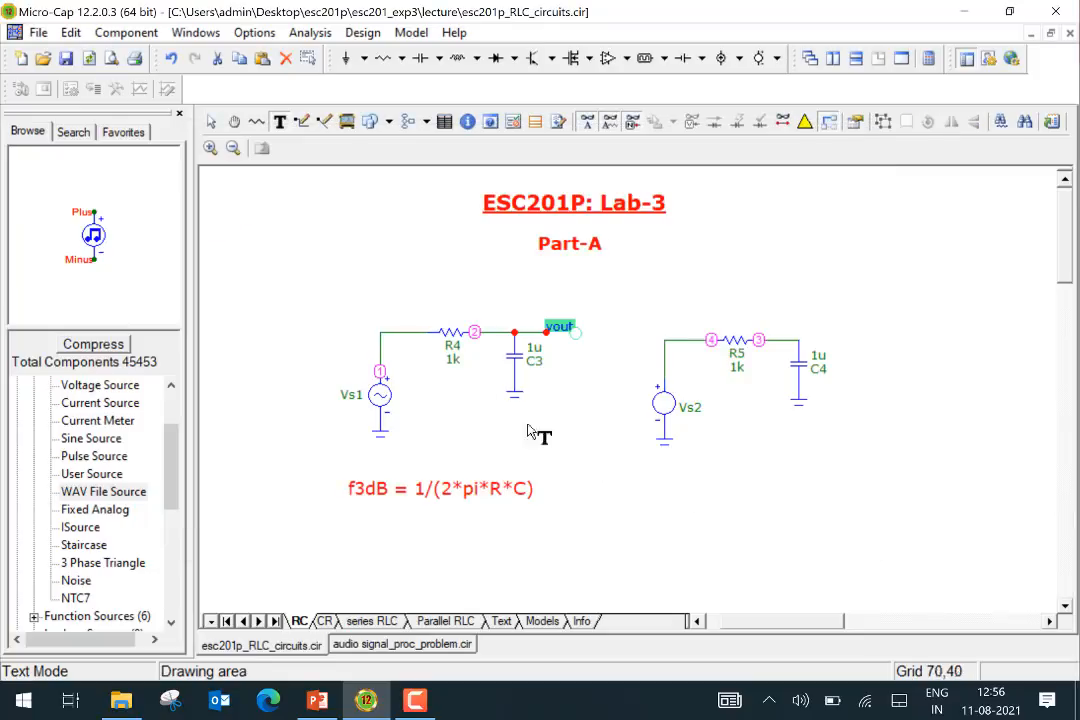
{"action": "left_click", "coordinate": [211, 121]}
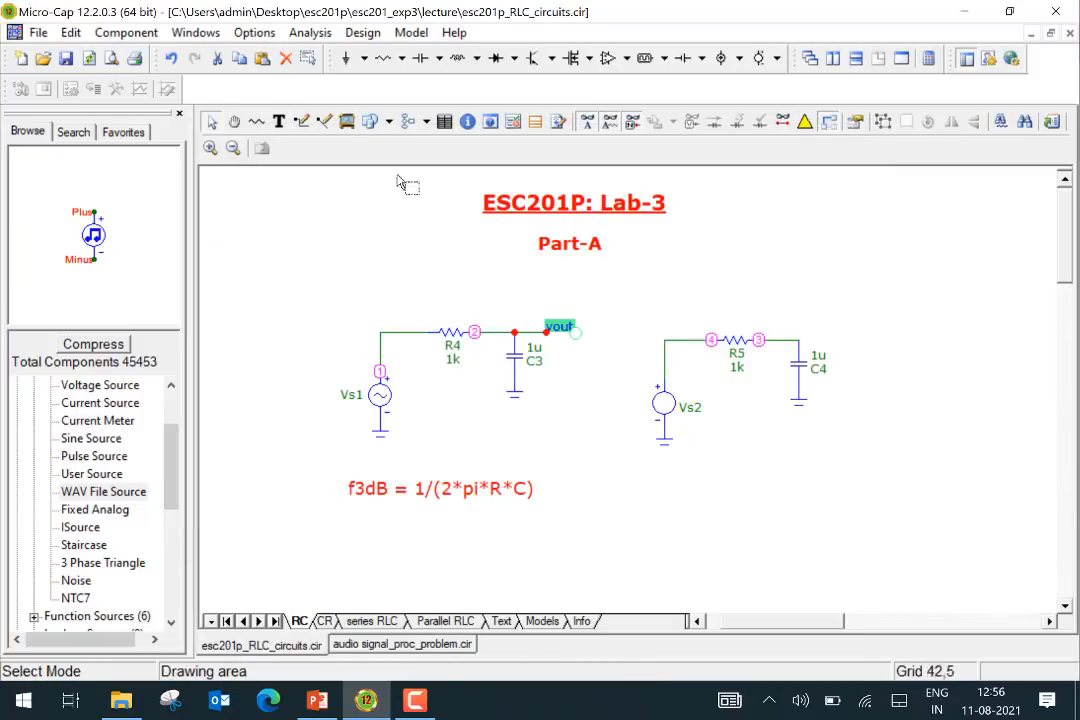
- Draw a short output wire from the R5–C4 node of the second circuit
{"action": "left_click", "coordinate": [302, 121]}
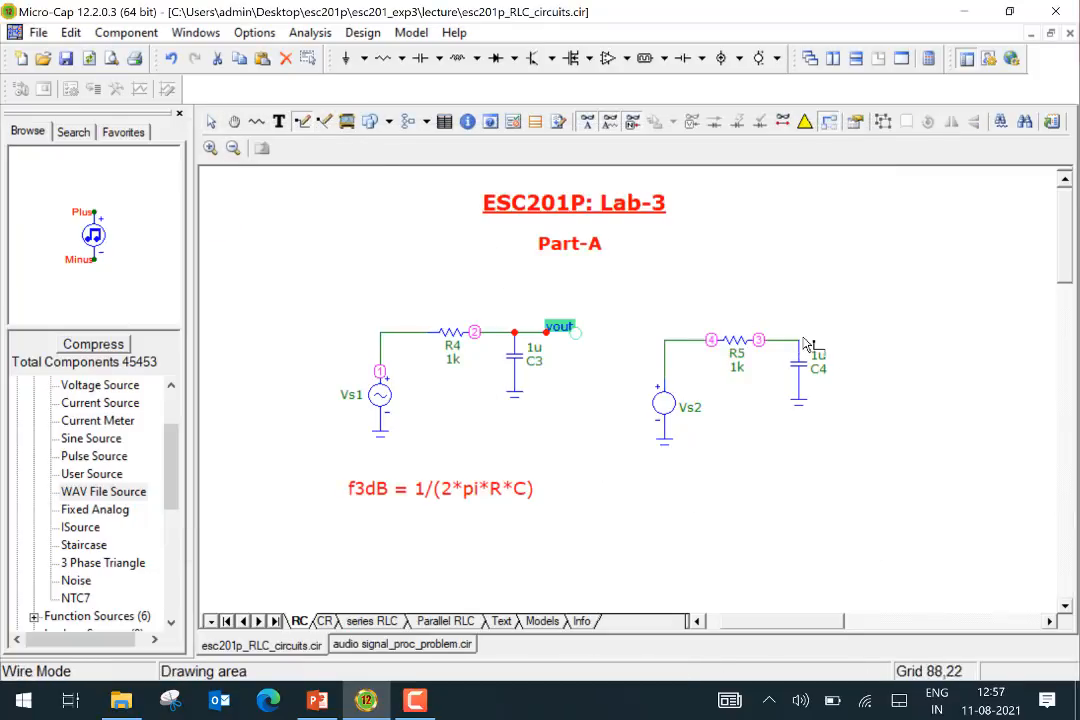
{"action": "left_click_drag", "start_coordinate": [798, 341], "coordinate": [847, 341]}
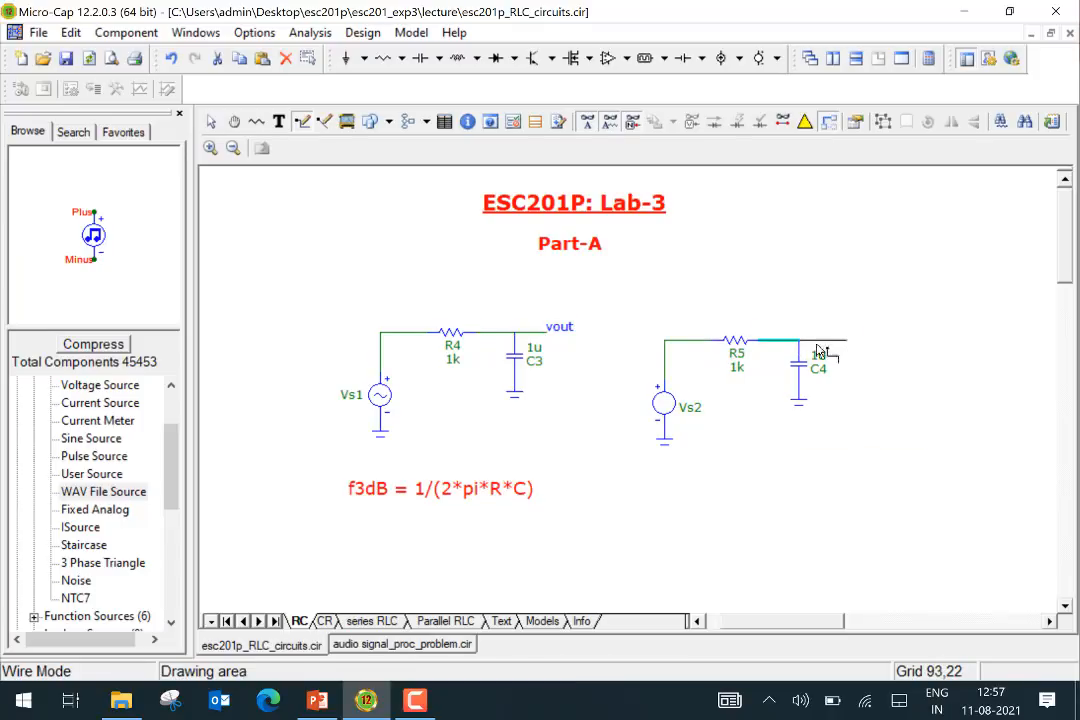
{"action": "left_click", "coordinate": [211, 121]}
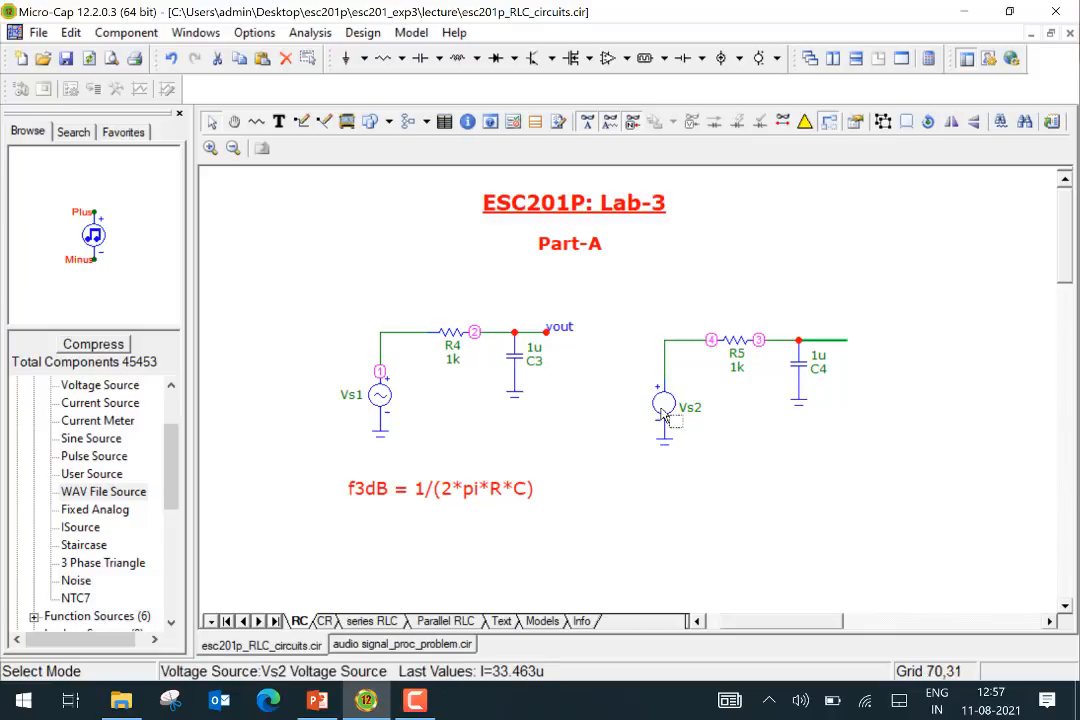
{"action": "mouse_move", "coordinate": [662, 413]}
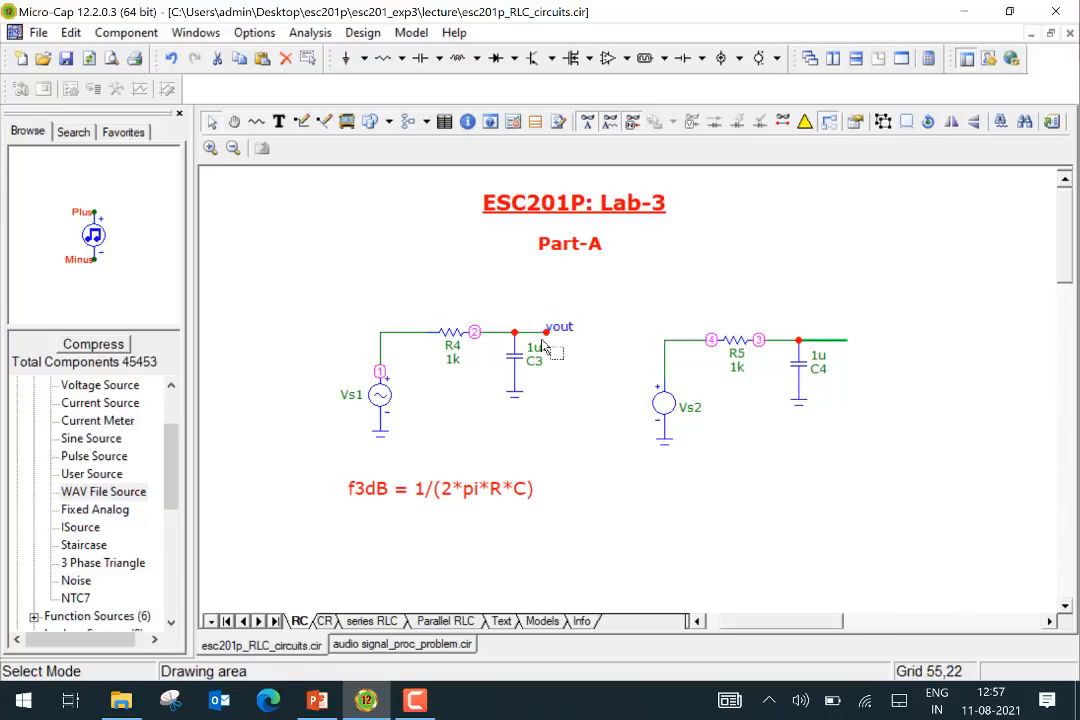
{"action": "mouse_move", "coordinate": [553, 340]}
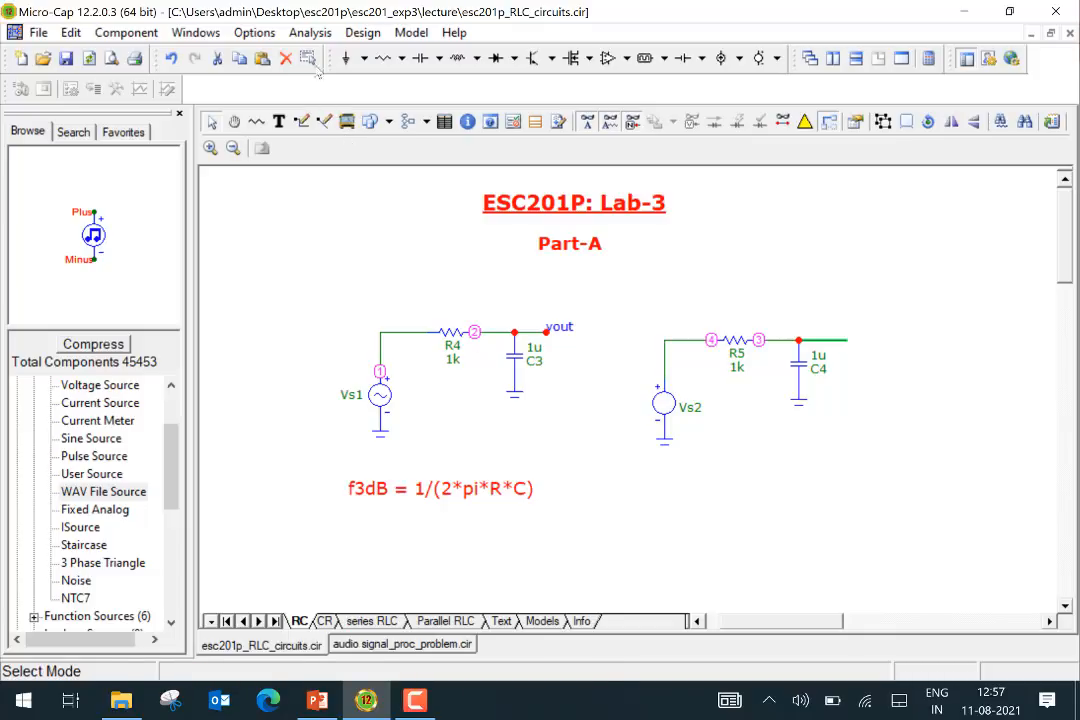
{"action": "left_click", "coordinate": [318, 34]}
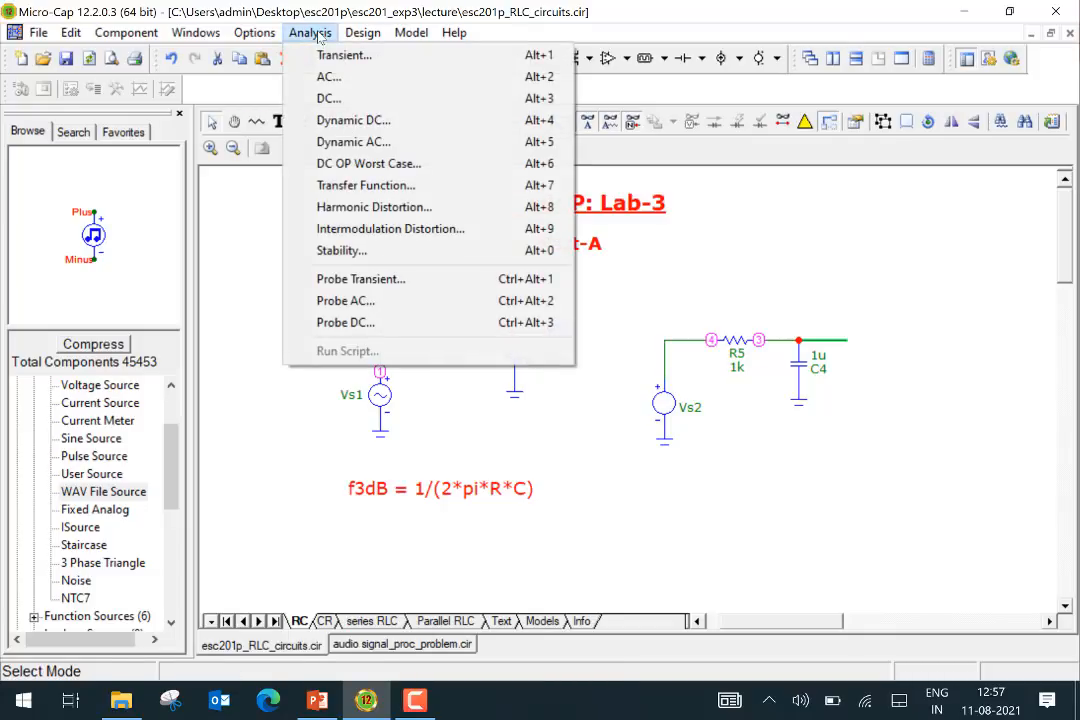
{"action": "left_click", "coordinate": [220, 288]}
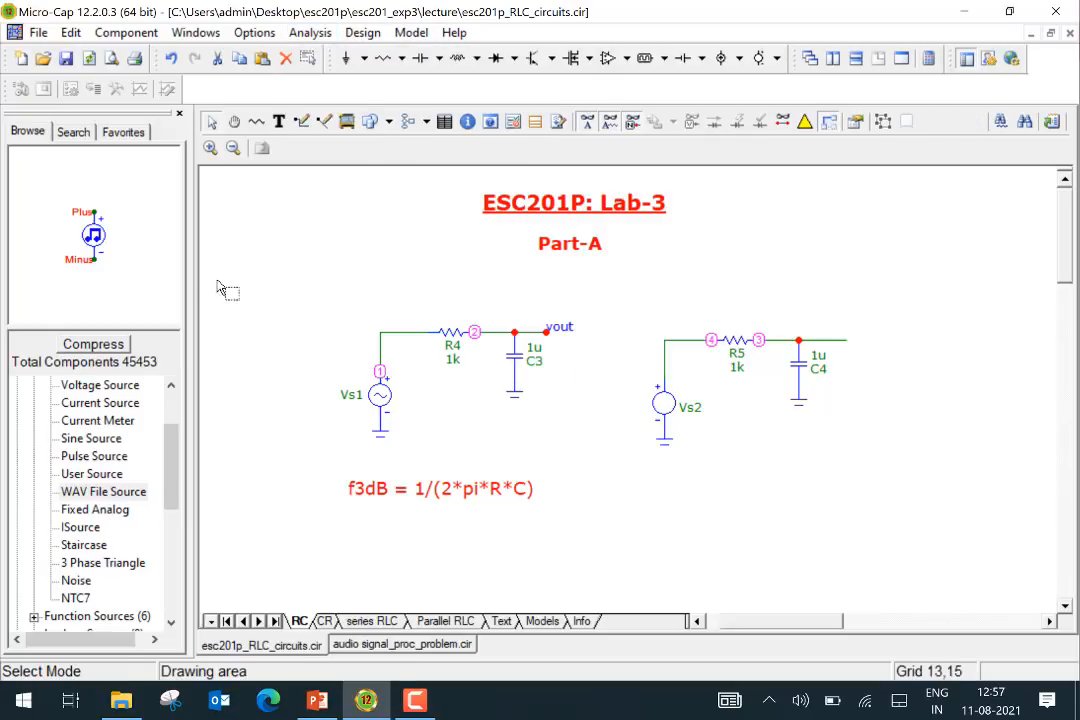
{"action": "left_click", "coordinate": [481, 335]}
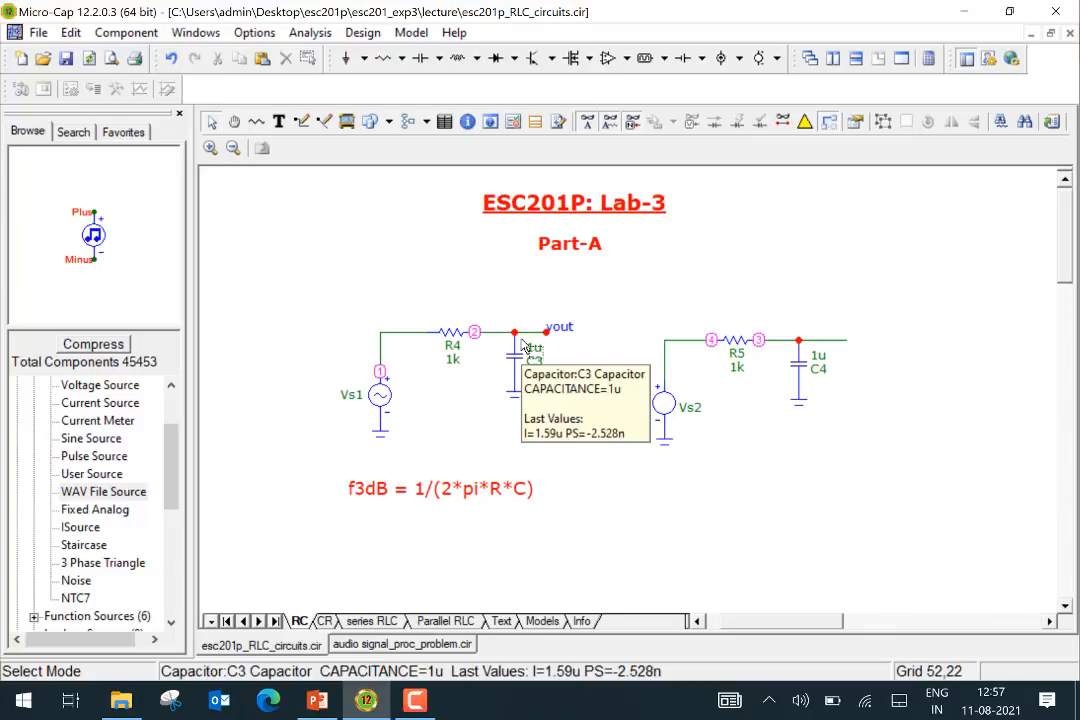
- Inspect the model parameters of sine source Vs1, including its amplitude and frequency
{"action": "left_click", "coordinate": [378, 405]}
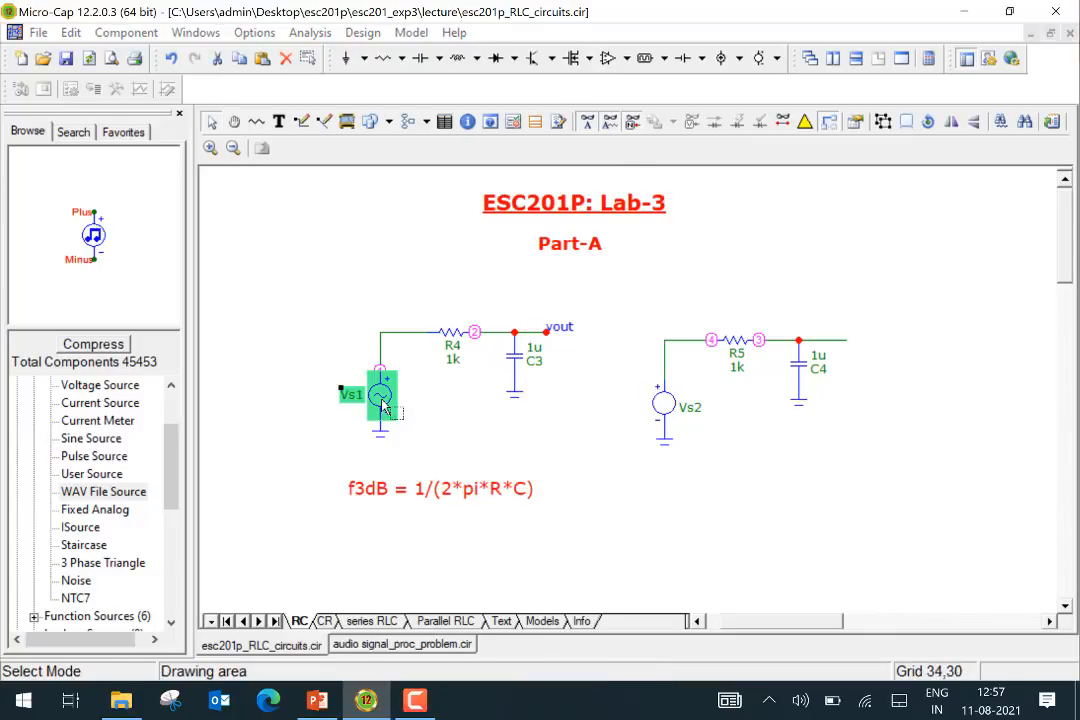
{"action": "double_click", "coordinate": [381, 400]}
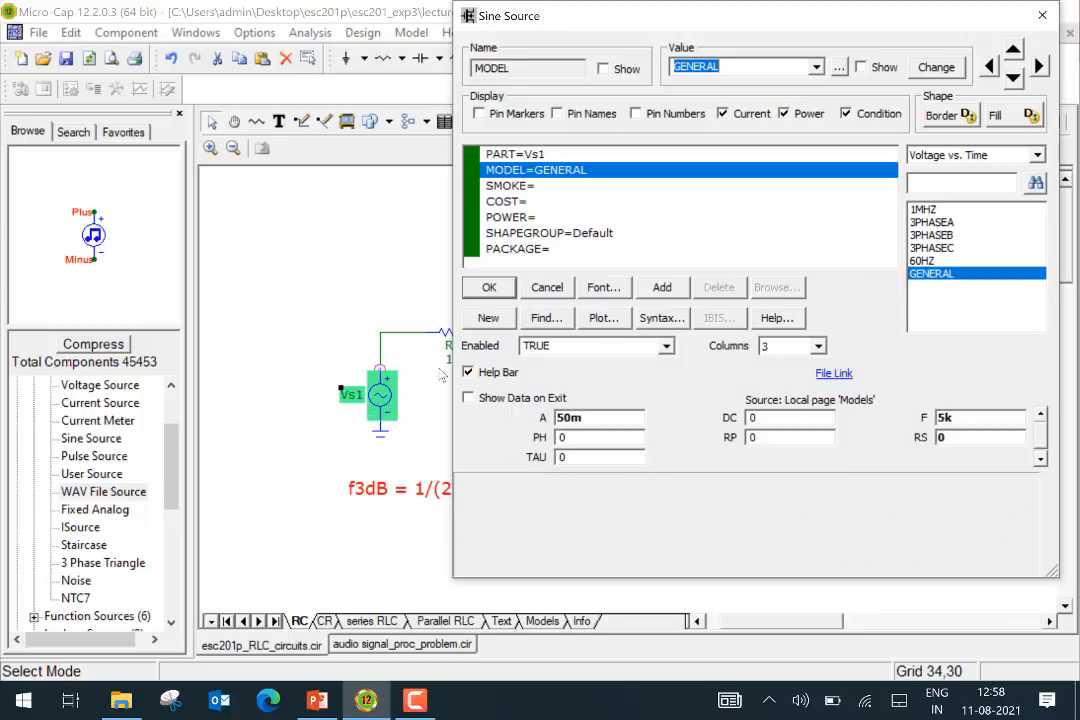
{"action": "left_click", "coordinate": [489, 287]}
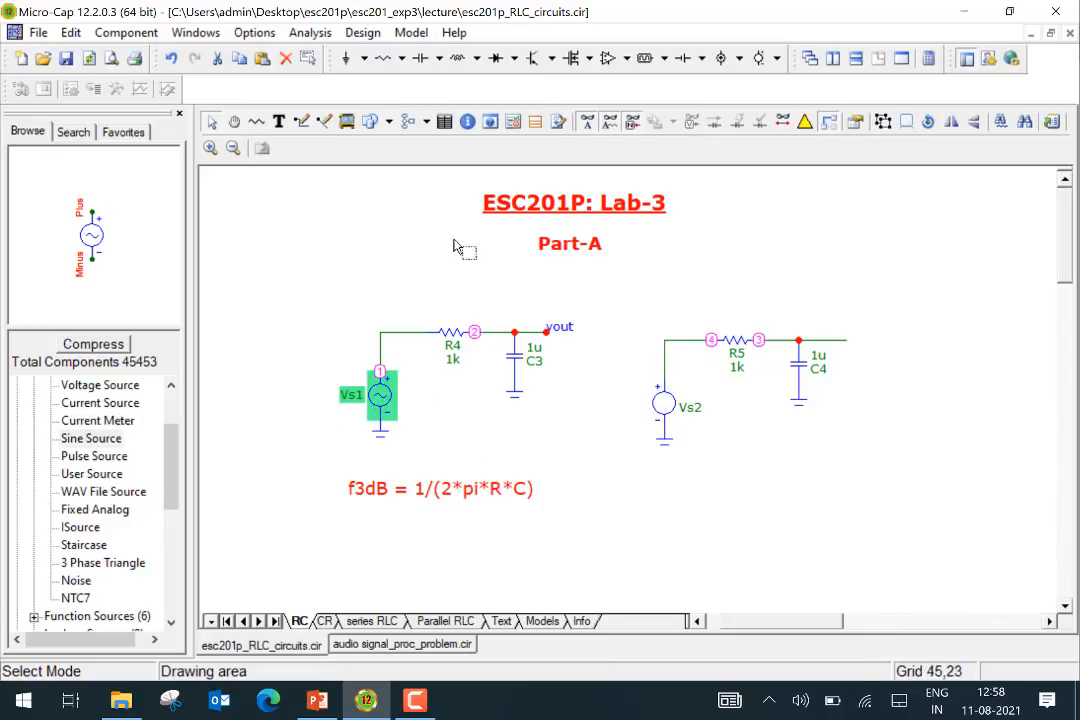
- Run an AC analysis of the circuit with only the dB(v(2)) curve enabled for plotting
{"action": "left_click", "coordinate": [320, 34]}
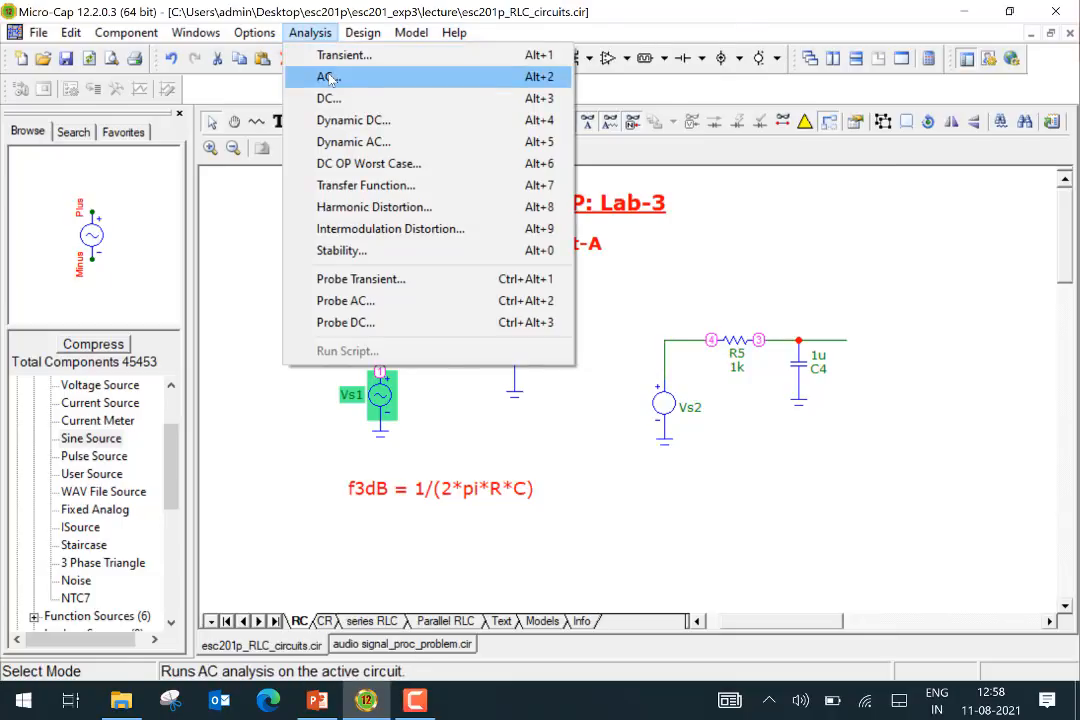
{"action": "left_click", "coordinate": [329, 79]}
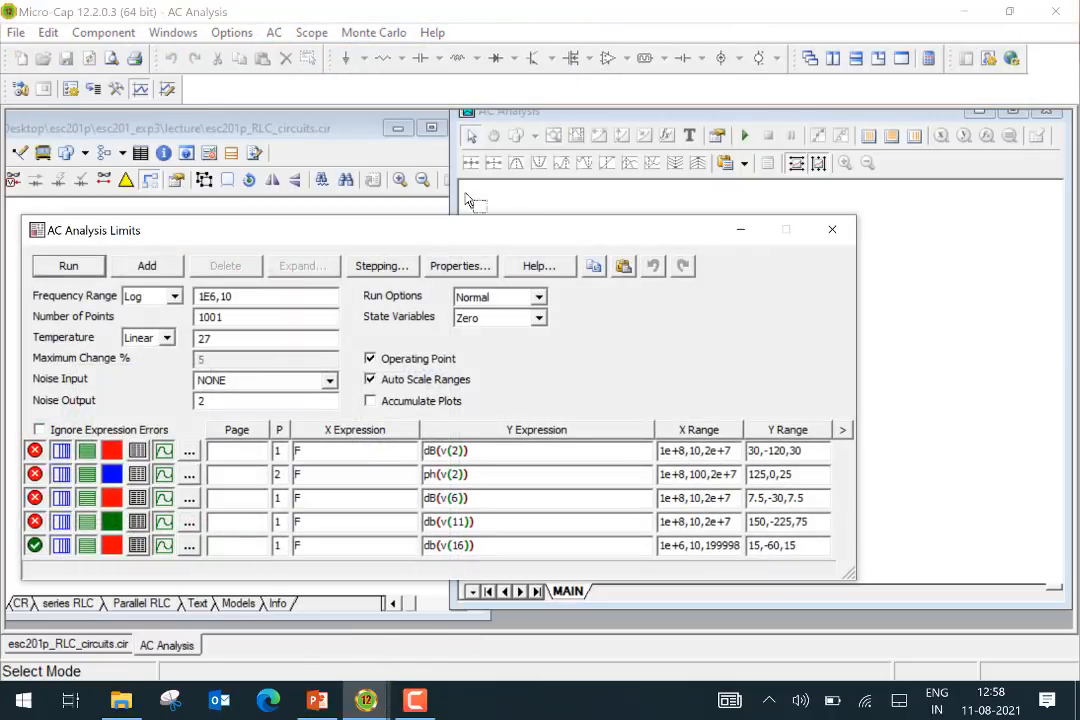
{"action": "left_click_drag", "start_coordinate": [535, 232], "coordinate": [812, 225]}
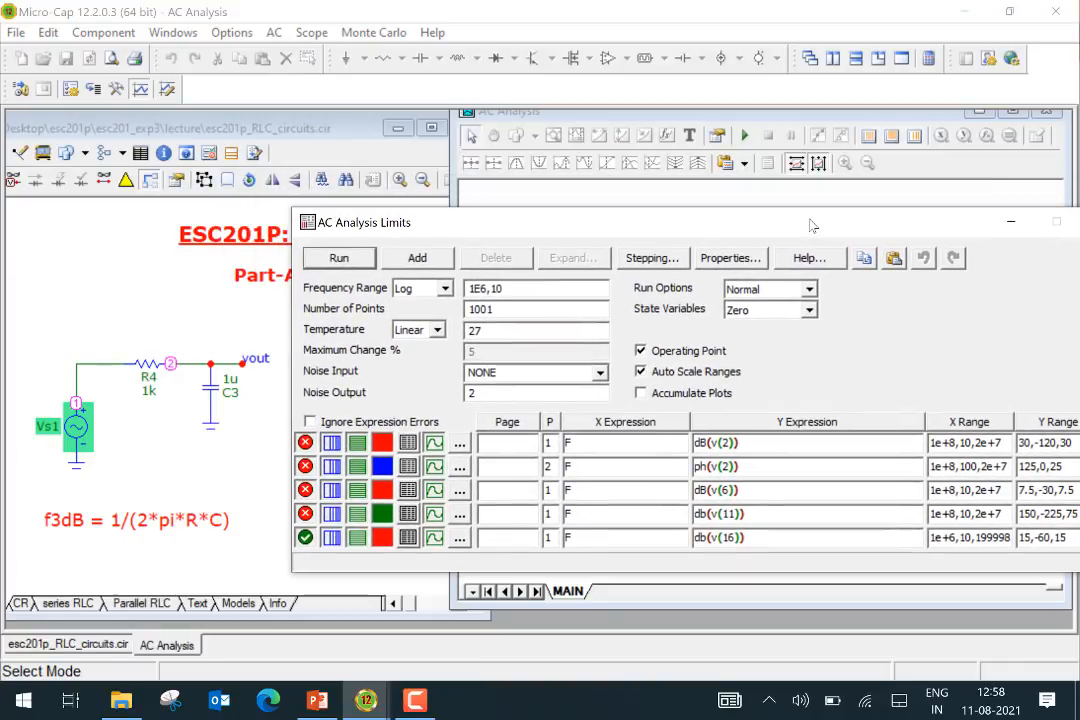
{"action": "left_click", "coordinate": [488, 289]}
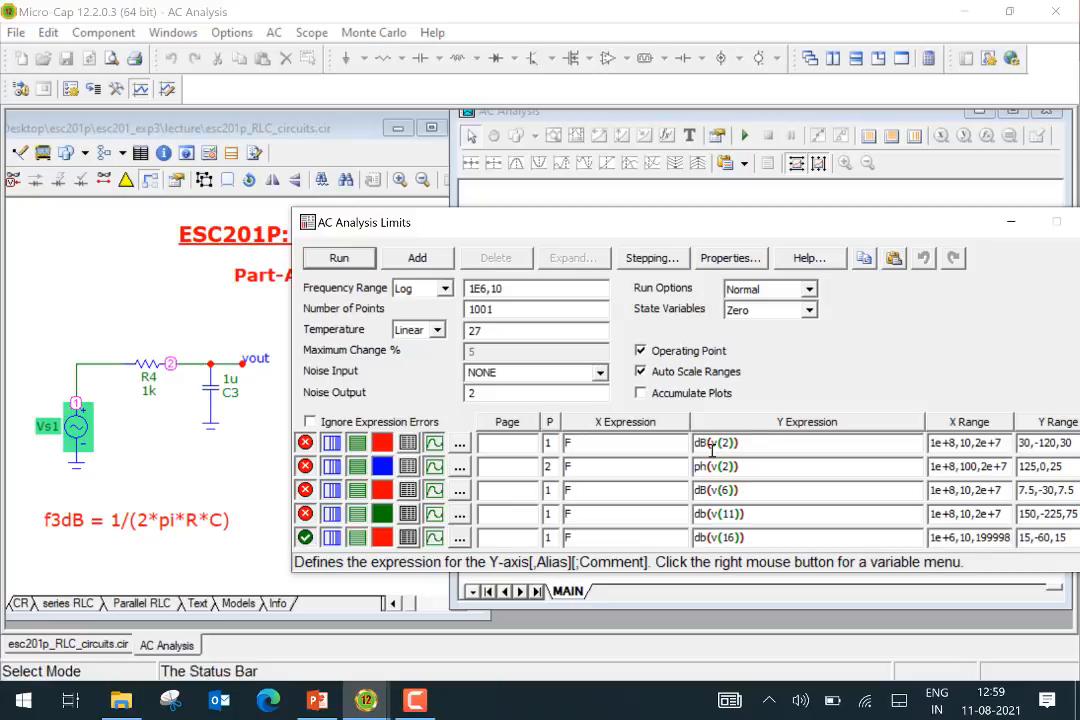
{"action": "left_click", "coordinate": [305, 537]}
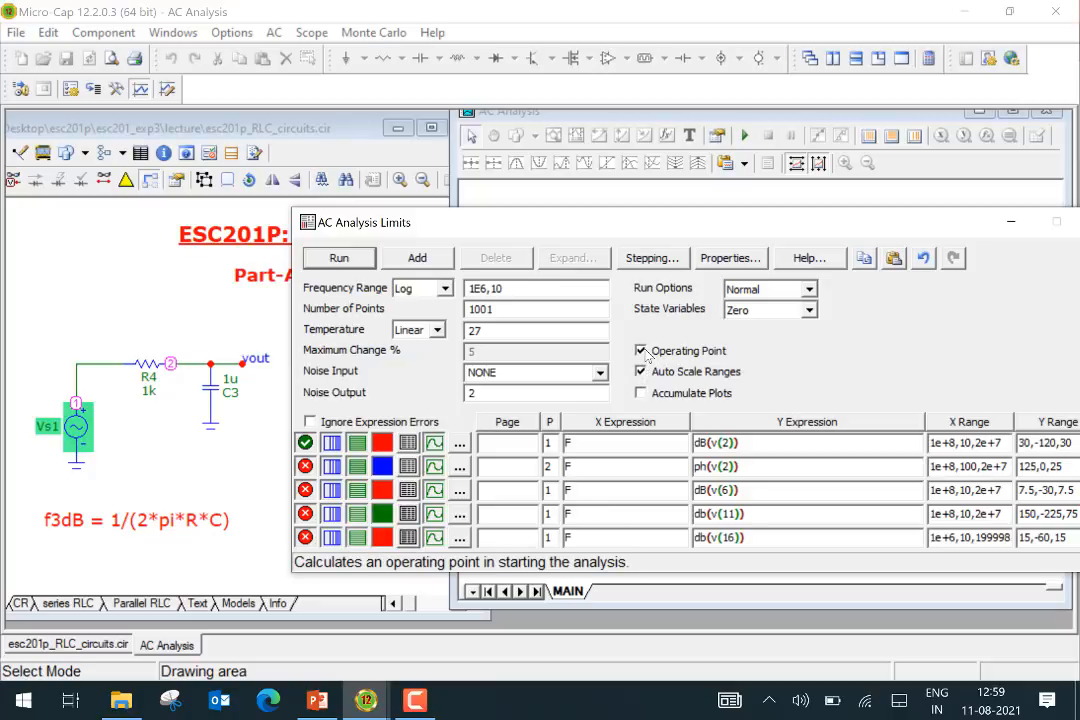
{"action": "left_click", "coordinate": [362, 260]}
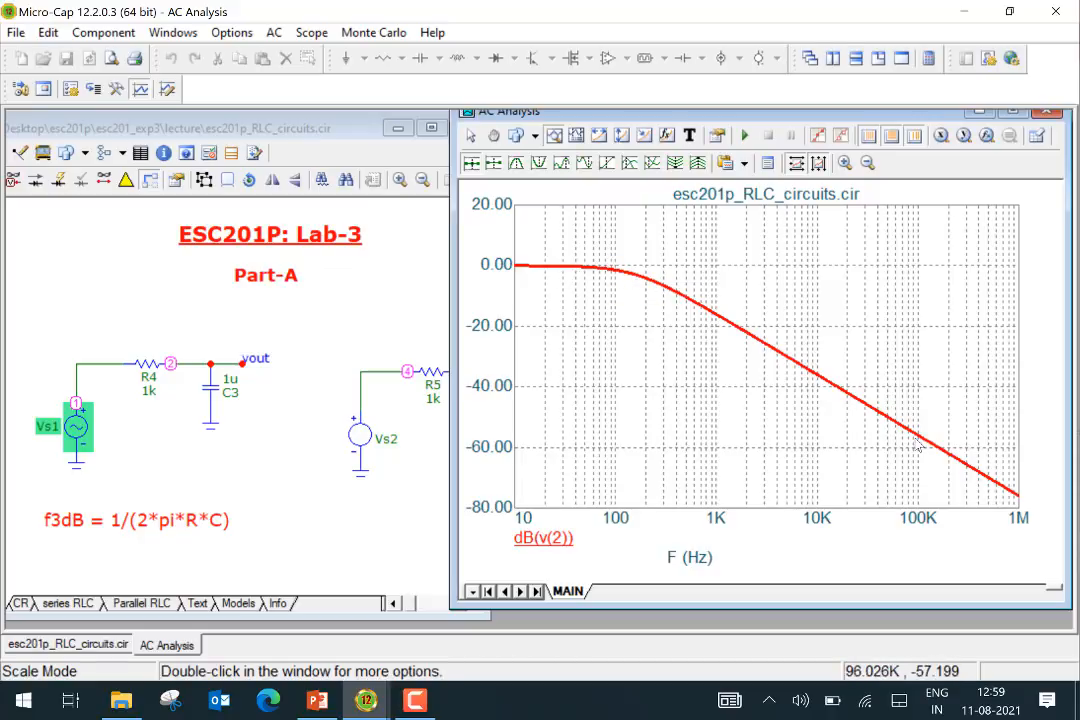
- Maximize the AC analysis plot and locate the -3 dB point of the dB(v(2)) curve with the left cursor
{"action": "mouse_move", "coordinate": [916, 446]}
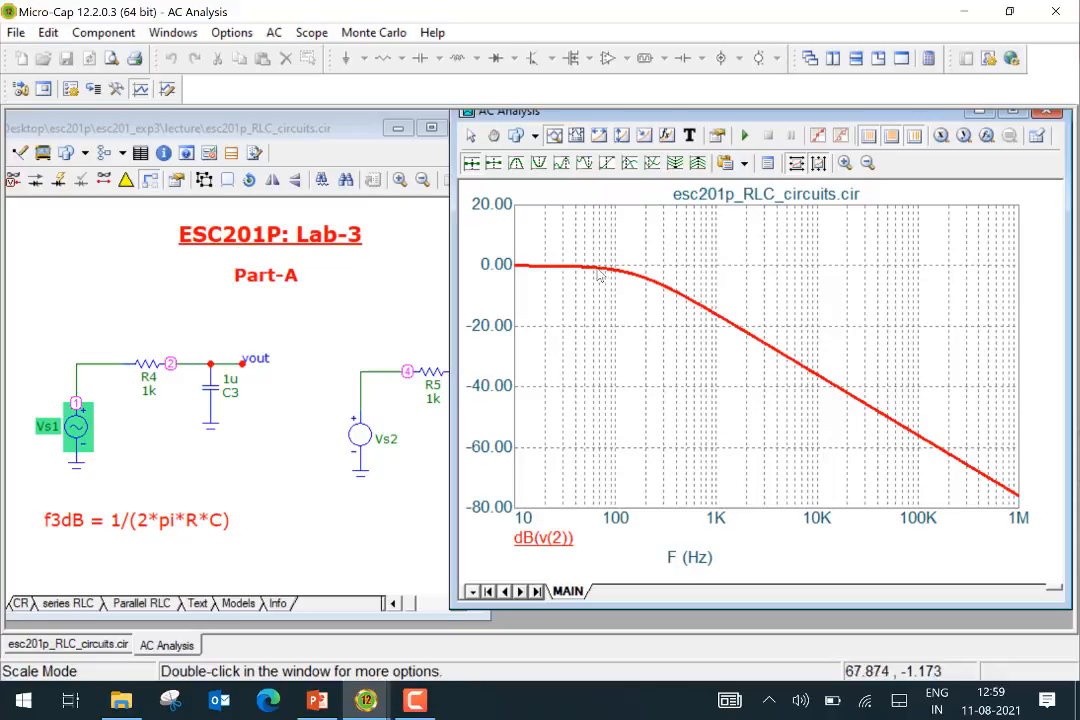
{"action": "mouse_move", "coordinate": [562, 266]}
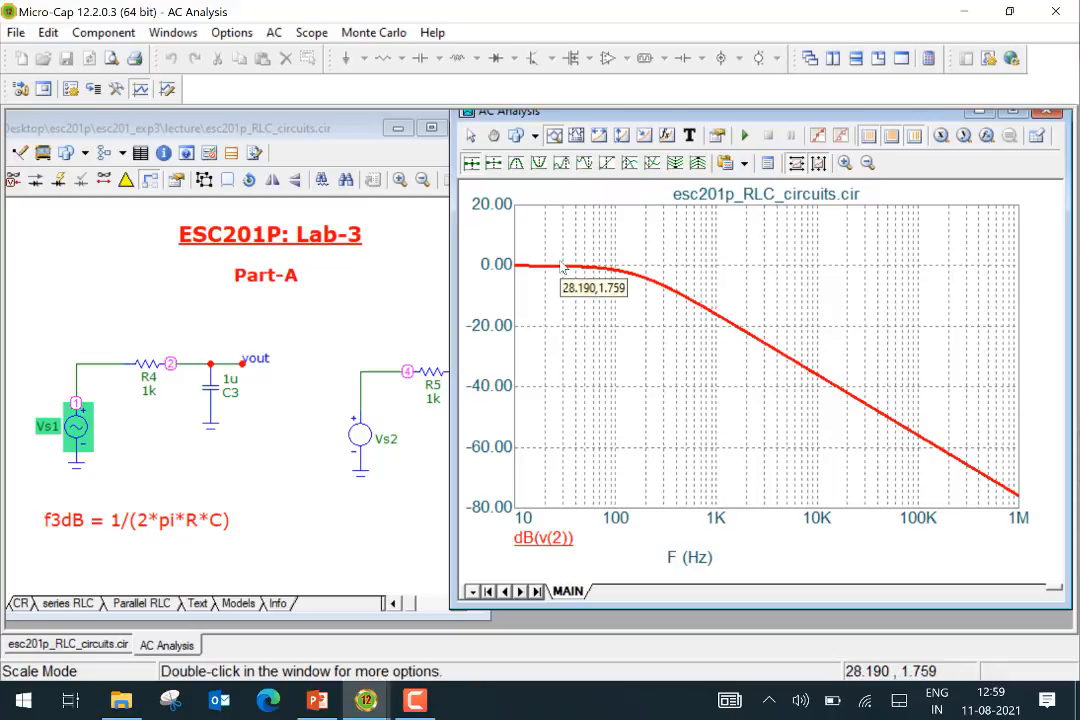
{"action": "left_click", "coordinate": [1012, 111]}
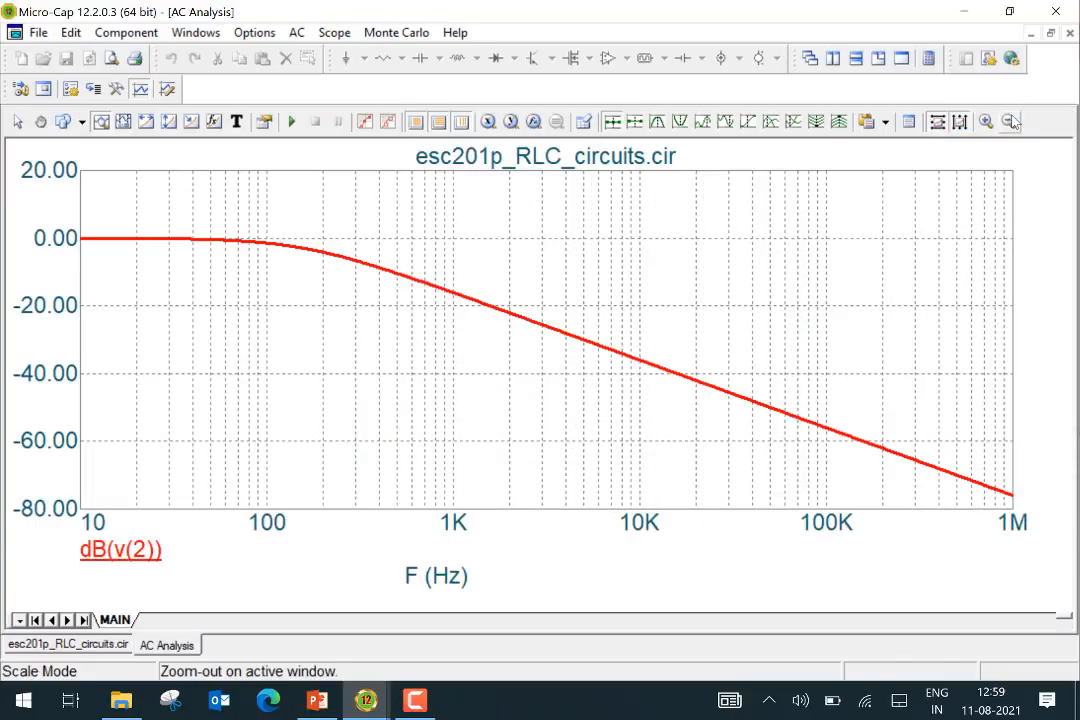
{"action": "left_click", "coordinate": [124, 122]}
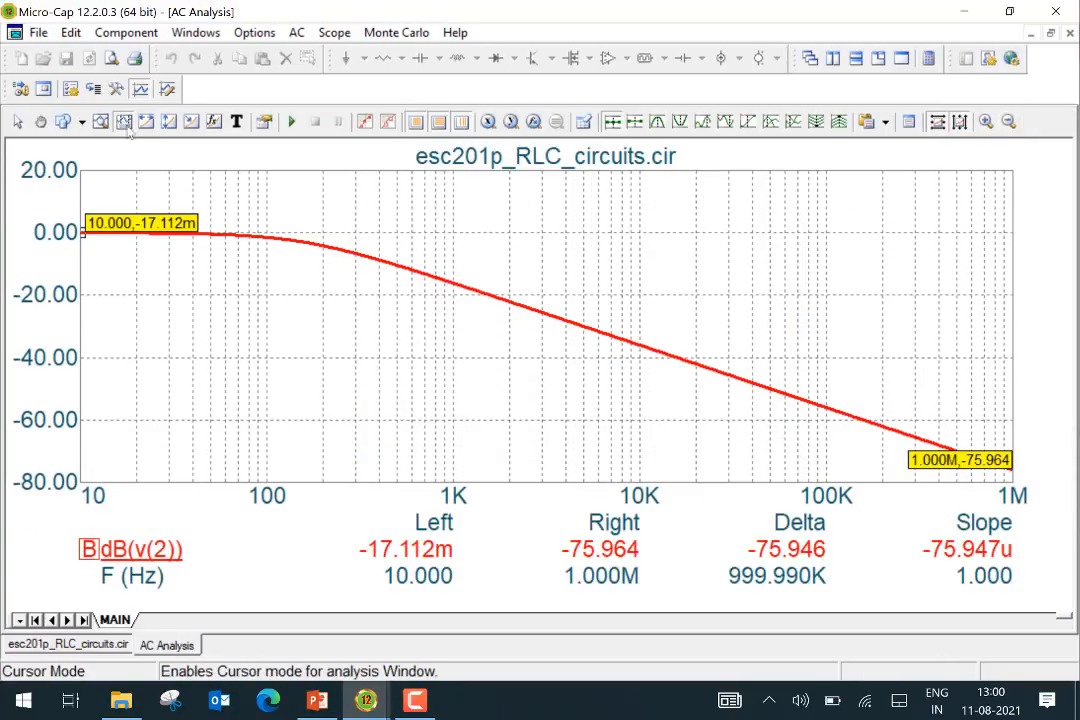
{"action": "left_click_drag", "start_coordinate": [123, 220], "coordinate": [99, 229]}
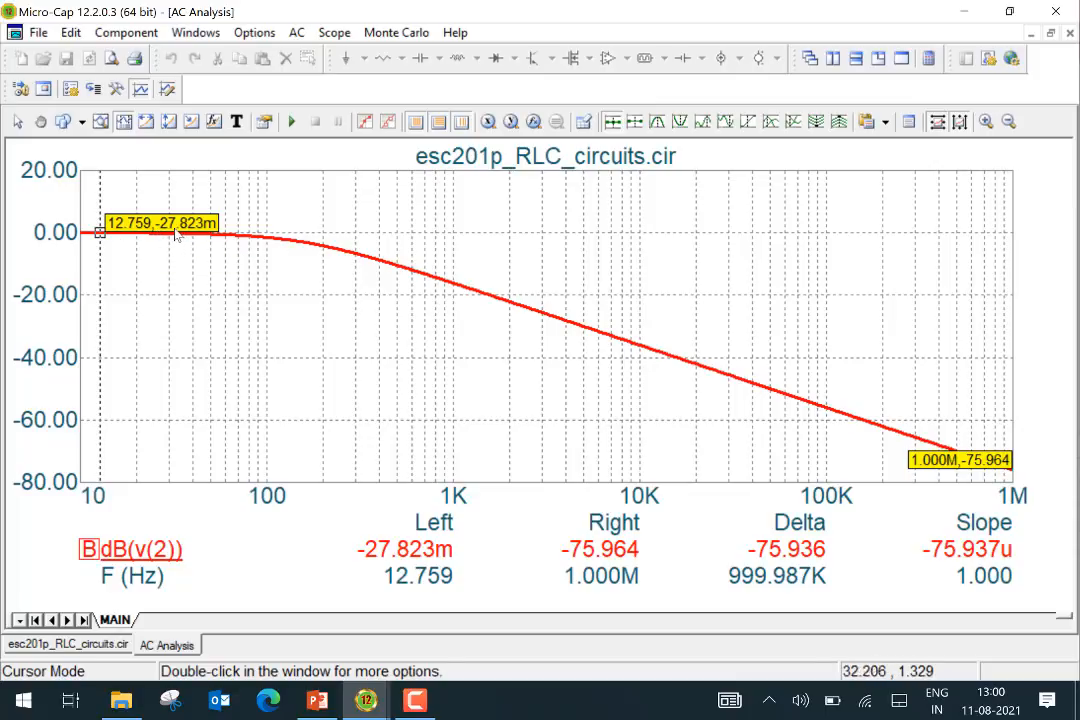
{"action": "left_click_drag", "start_coordinate": [174, 230], "coordinate": [305, 248]}
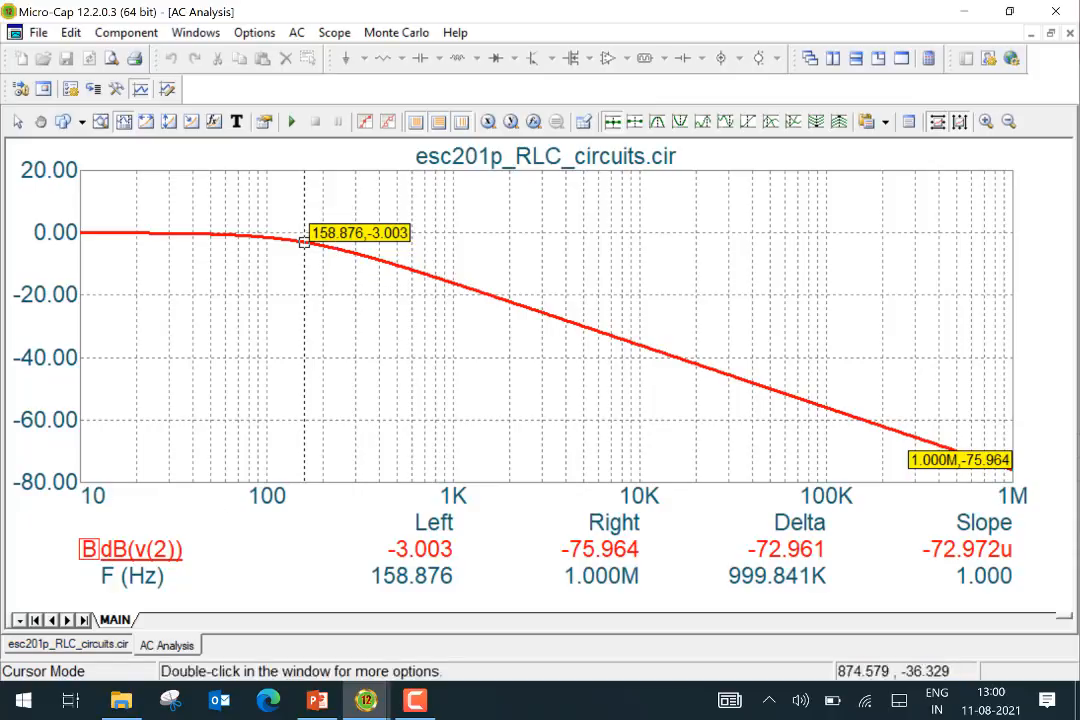
- Show the plot beside the schematic and measure the roll-off between a left cursor near 1 kHz and a right cursor near 10 kHz and 100 kHz
{"action": "left_click", "coordinate": [1050, 34]}
{"action": "left_click_drag", "start_coordinate": [749, 117], "coordinate": [813, 111]}
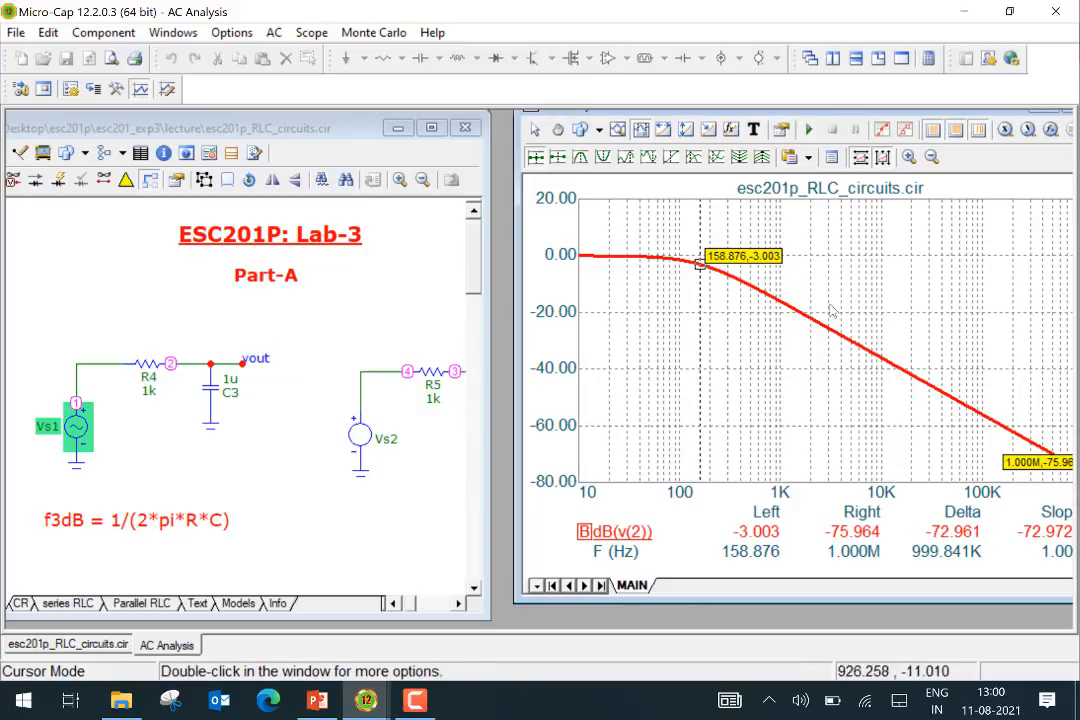
{"action": "mouse_move", "coordinate": [818, 328]}
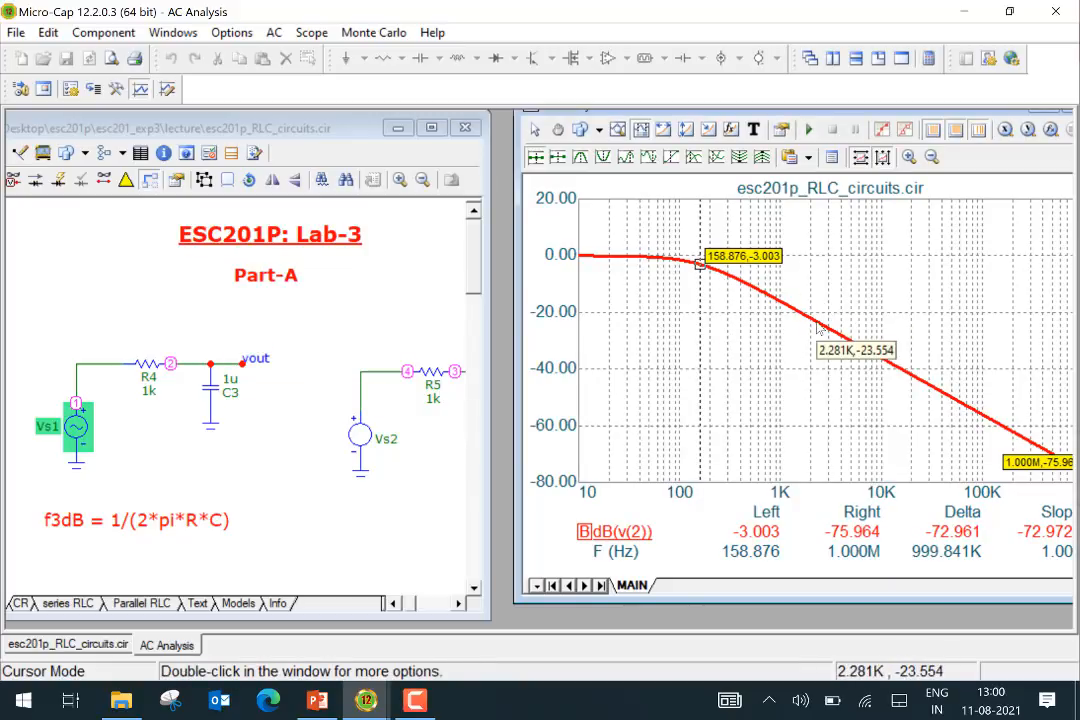
{"action": "left_click_drag", "start_coordinate": [704, 269], "coordinate": [813, 334]}
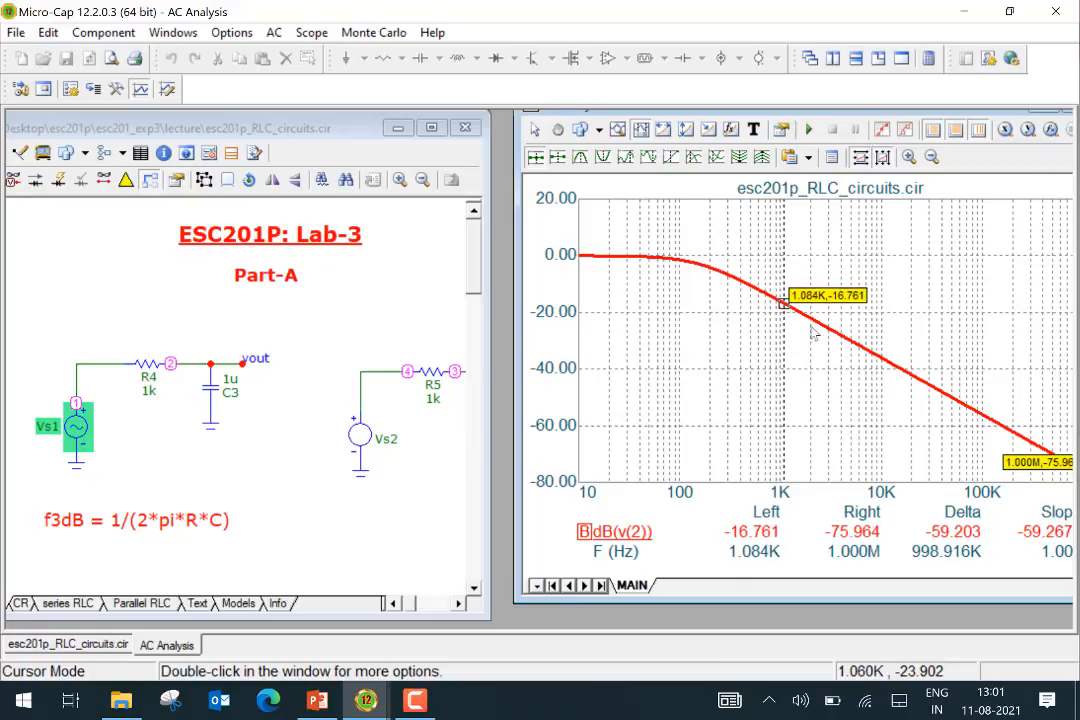
{"action": "right_click", "coordinate": [1038, 457]}
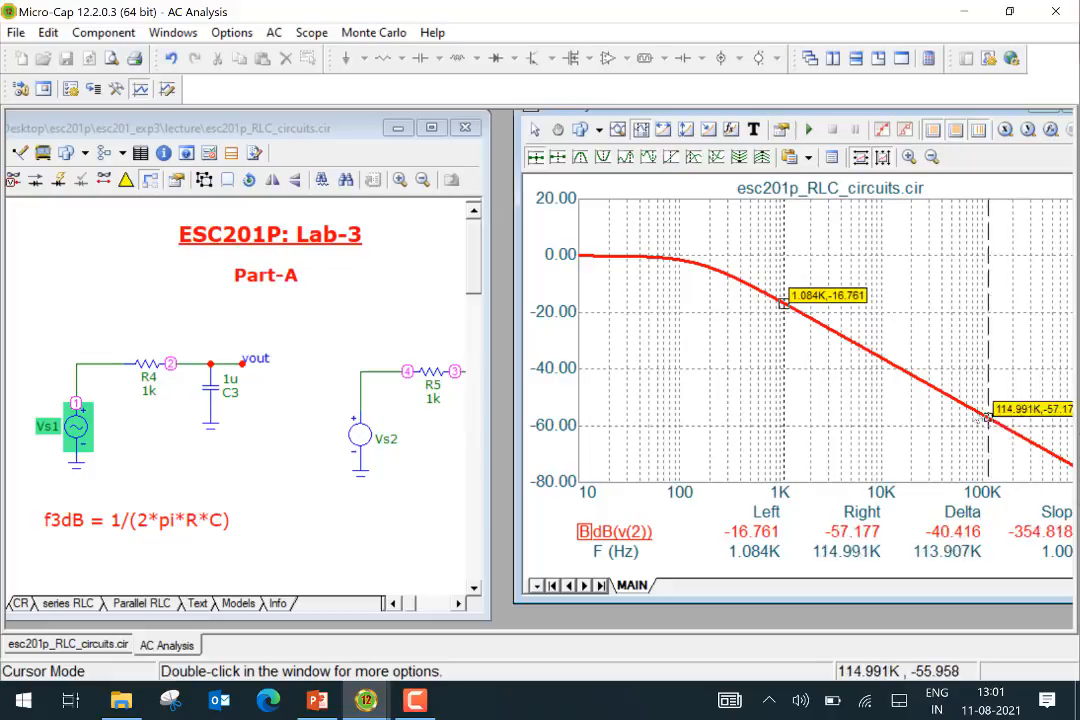
{"action": "left_click_drag", "start_coordinate": [986, 418], "coordinate": [881, 388]}
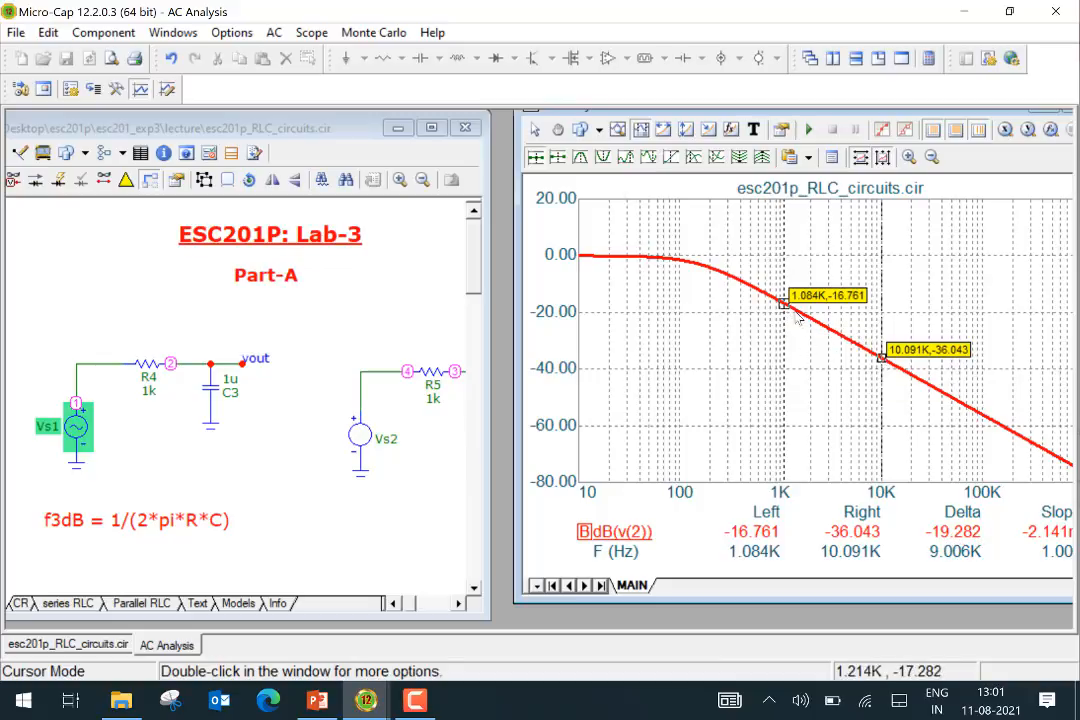
{"action": "left_click_drag", "start_coordinate": [882, 358], "coordinate": [981, 414]}
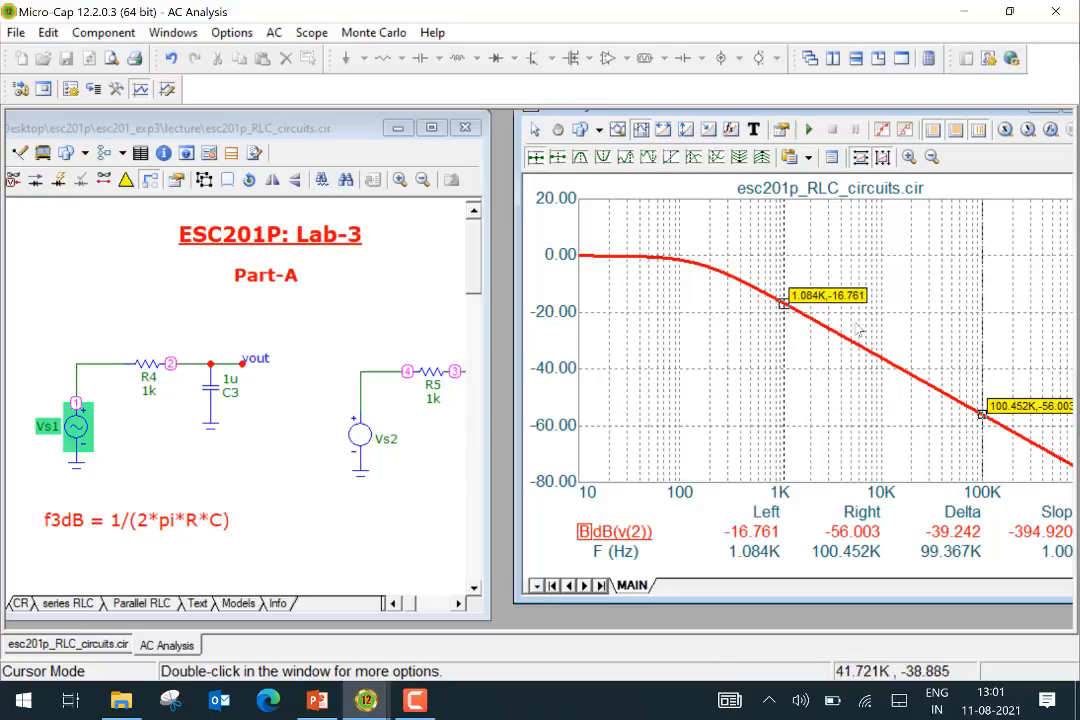
- Move the left cursor to about 10 kHz and measure the dB(v(2)) roll-off up to the right cursor near 100 kHz
{"action": "left_click_drag", "start_coordinate": [780, 304], "coordinate": [881, 359]}
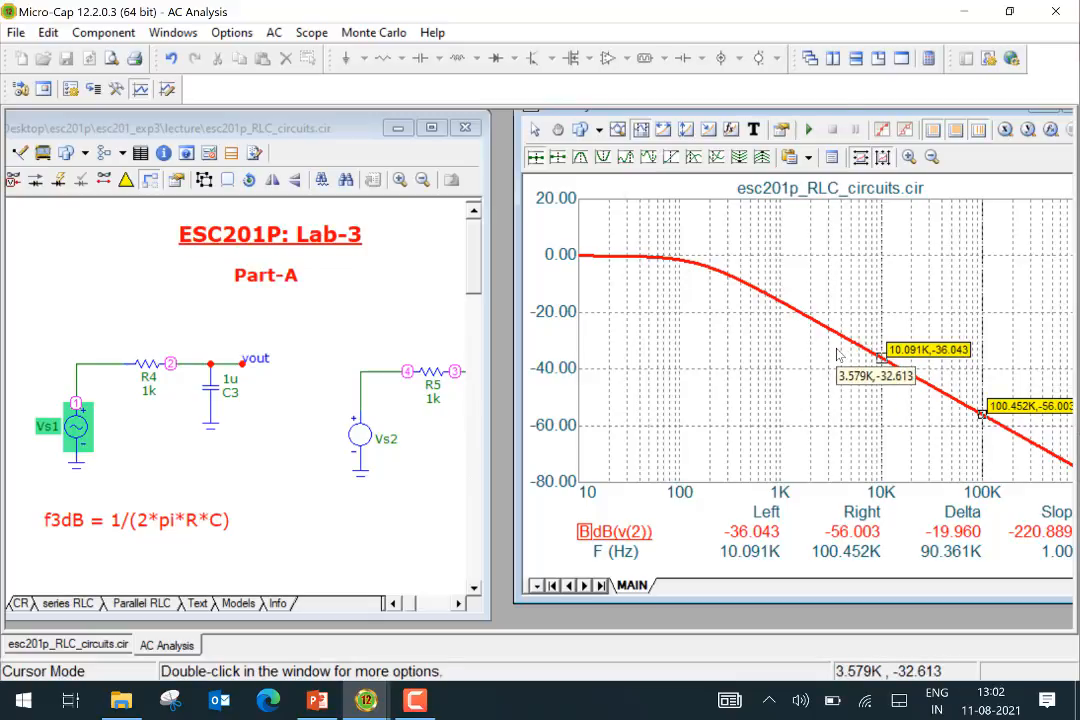
{"action": "mouse_move", "coordinate": [174, 374]}
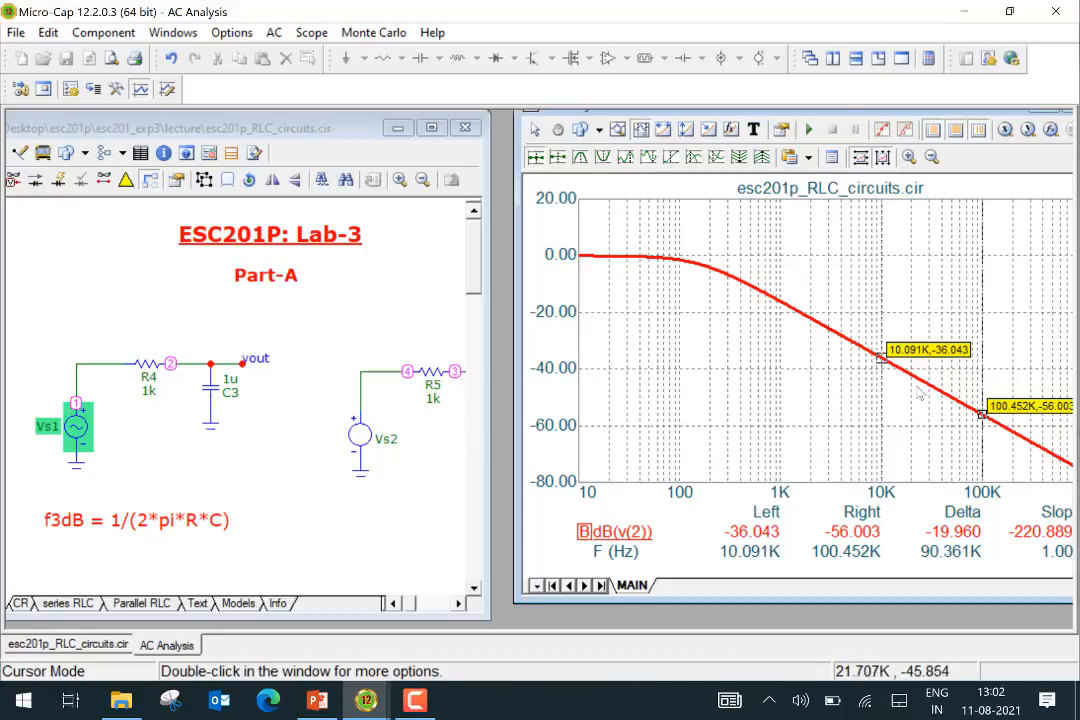
{"action": "mouse_move", "coordinate": [920, 397]}
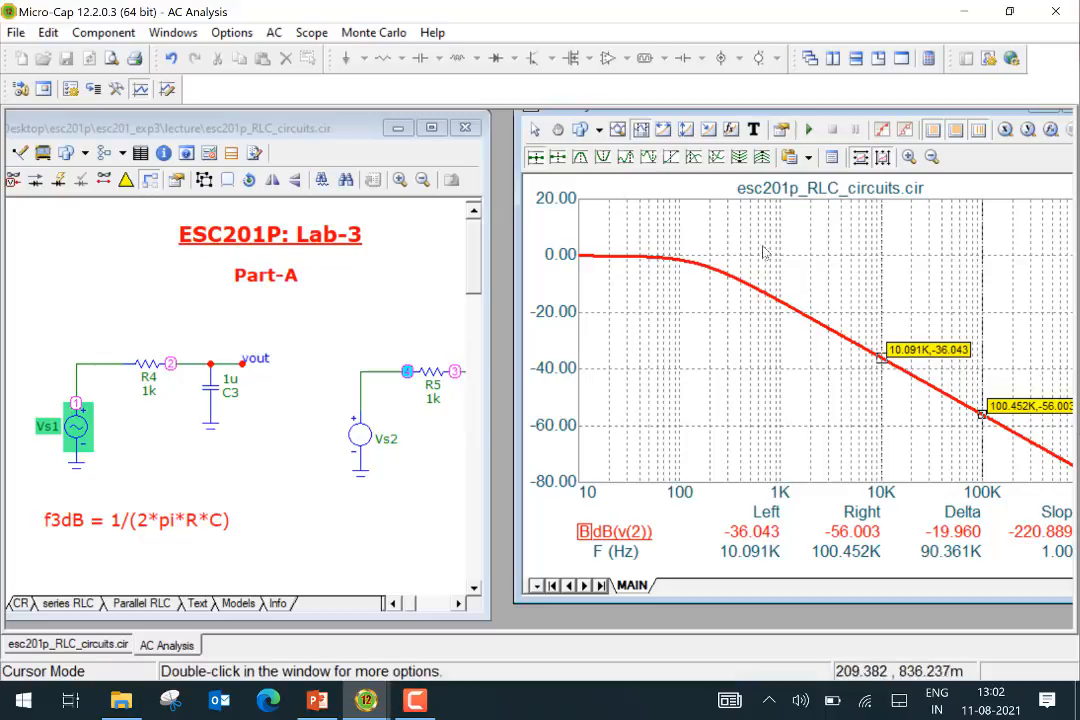
- Set capacitor C3 to 0.1u and rerun the AC analysis to examine the shifted dB(v(2)) curve
{"action": "left_click", "coordinate": [229, 386]}
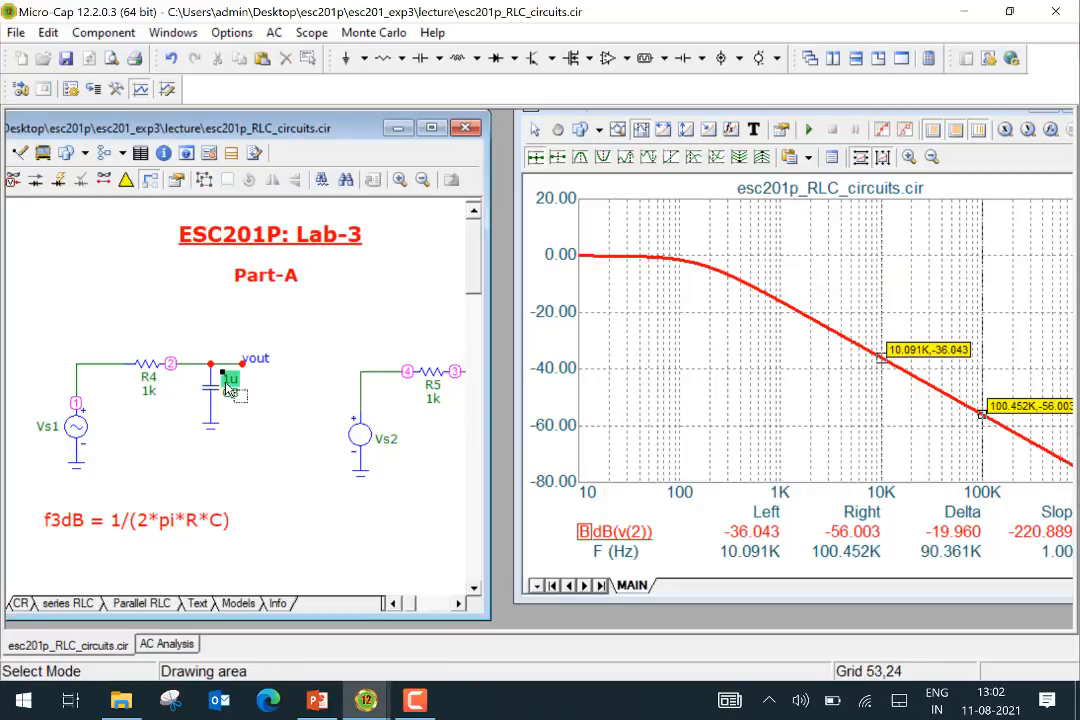
{"action": "double_click", "coordinate": [229, 384]}
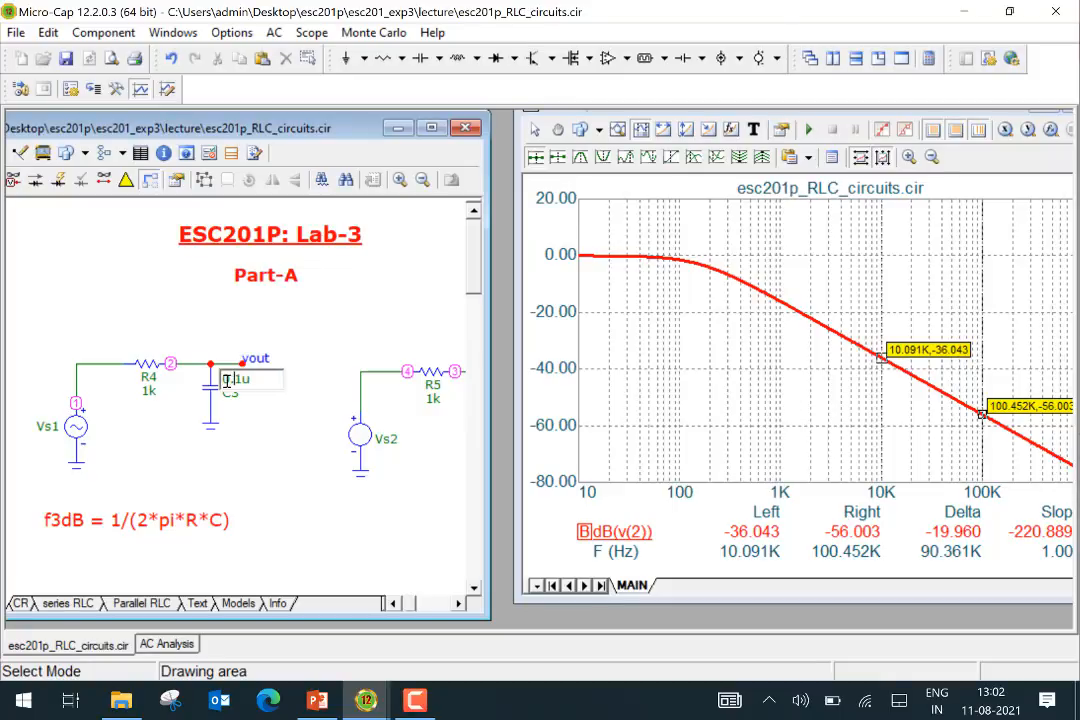
{"action": "type", "text": "0."}
{"action": "left_click", "coordinate": [706, 350]}
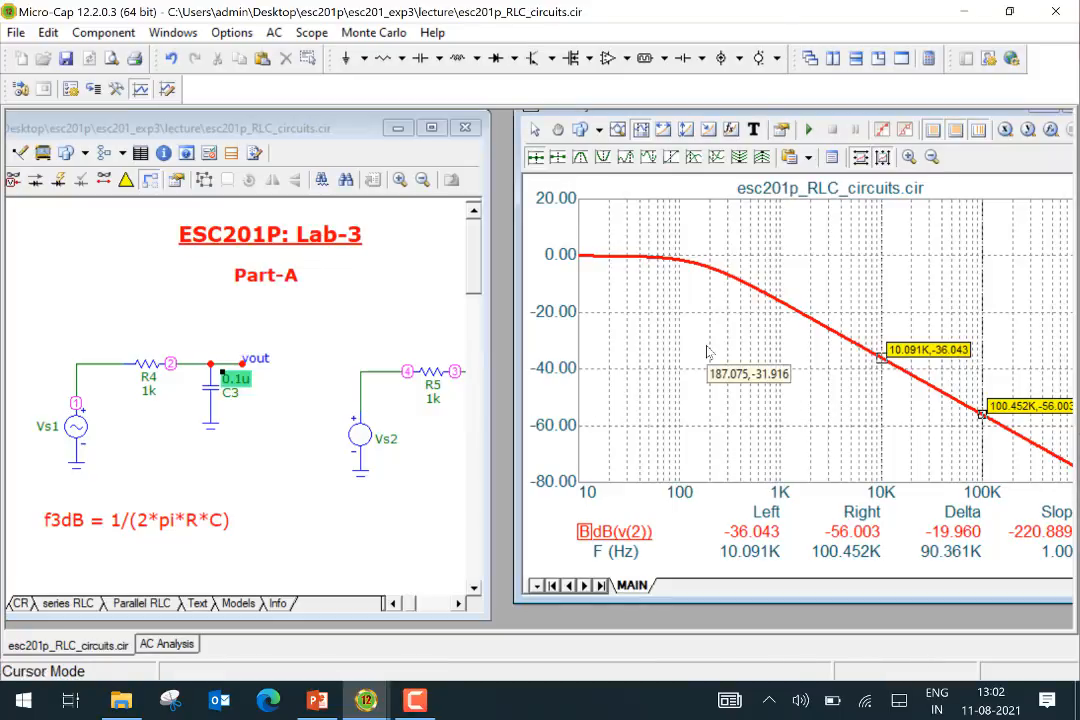
{"action": "key", "text": "F2"}
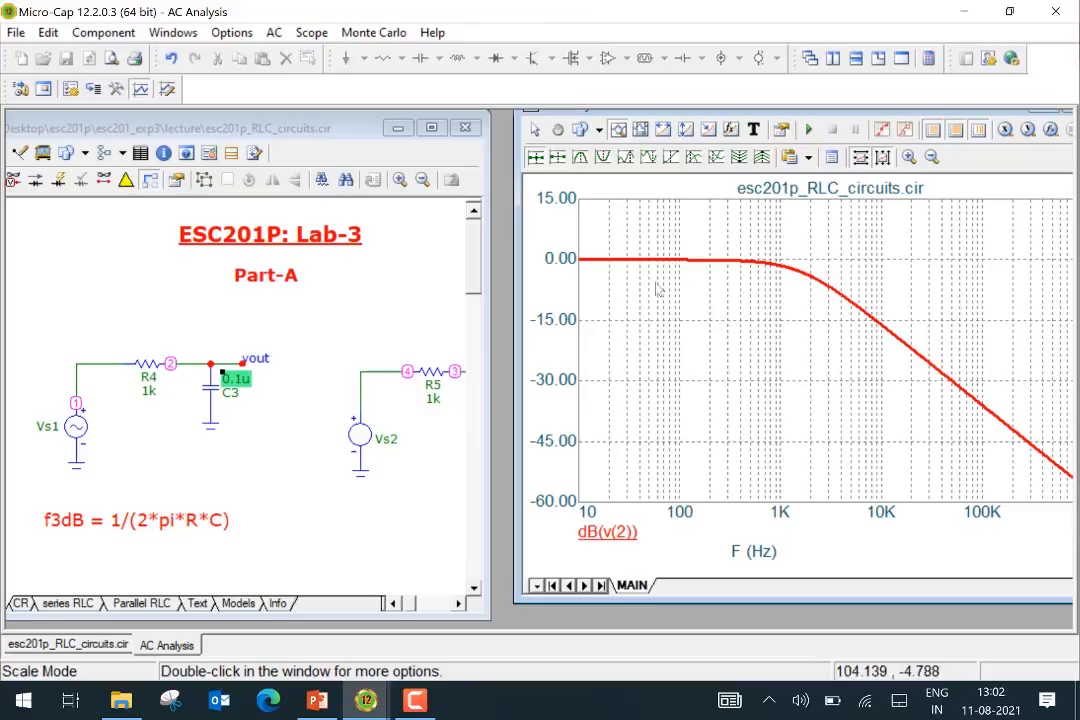
{"action": "mouse_move", "coordinate": [785, 264]}
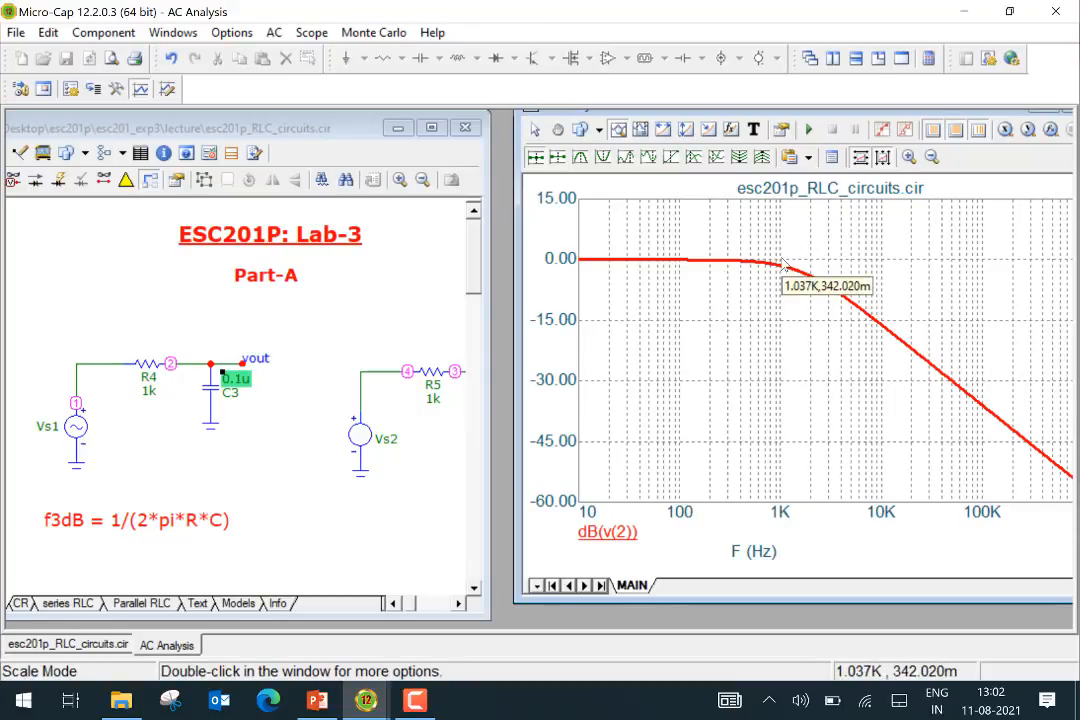
- Set capacitor C3 to 0.01u and rerun the AC analysis
{"action": "left_click", "coordinate": [237, 388]}
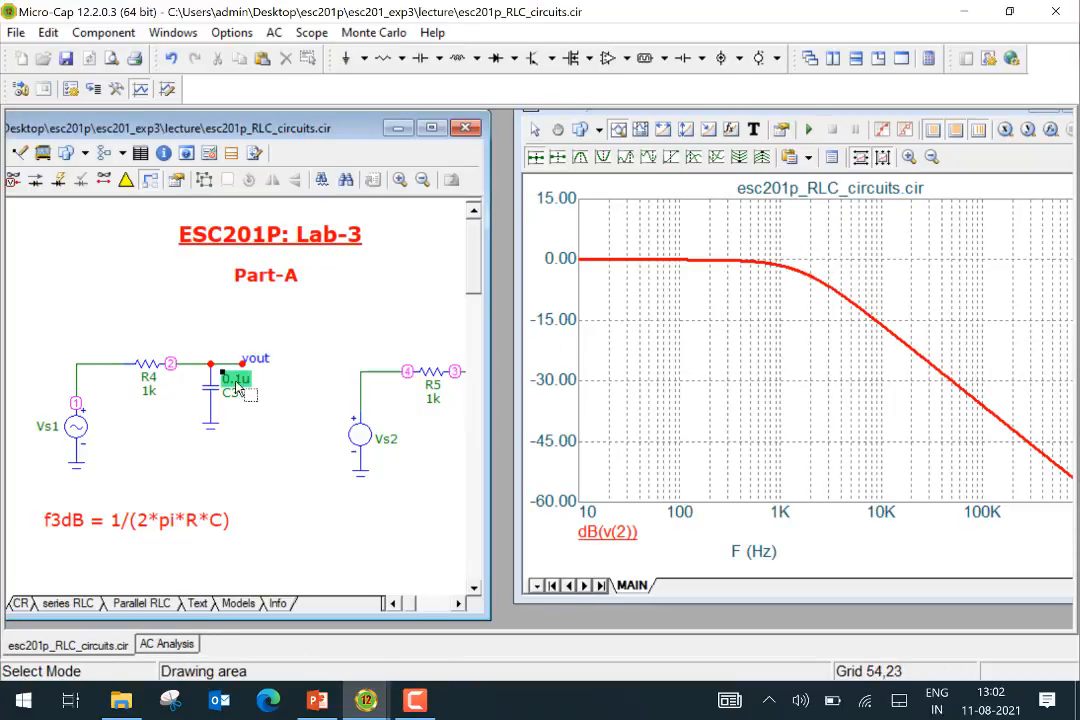
{"action": "double_click", "coordinate": [238, 386]}
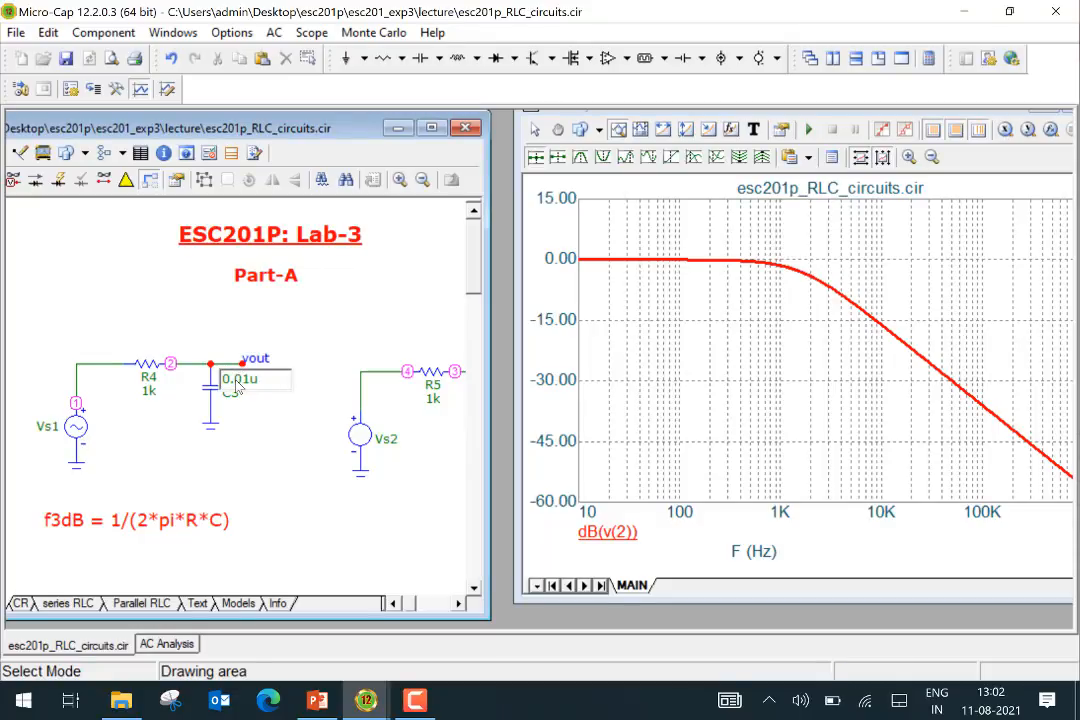
{"action": "left_click", "coordinate": [550, 388]}
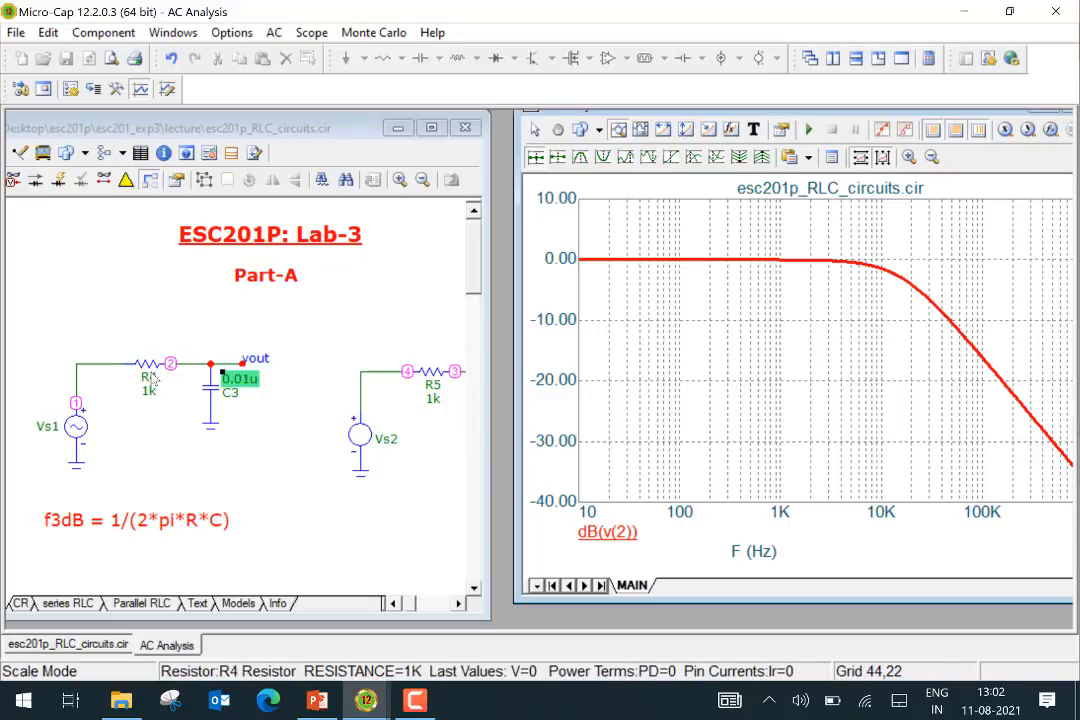
- Set capacitor C3 back to 1u and rerun the AC analysis of the first RC circuit
{"action": "left_click", "coordinate": [243, 388]}
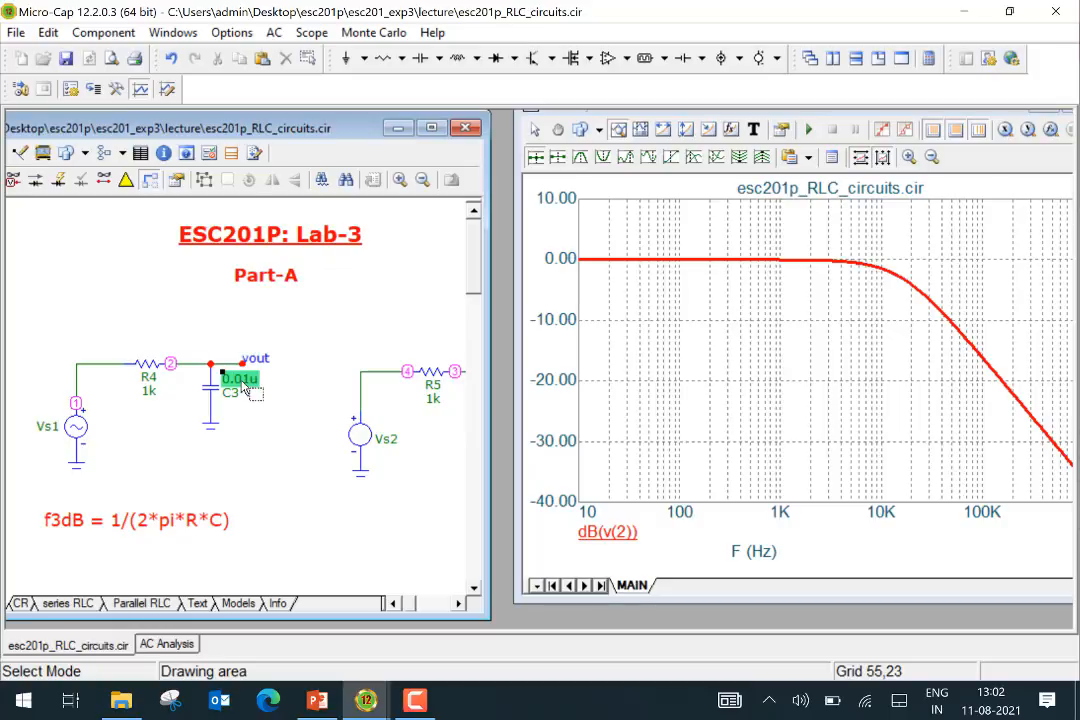
{"action": "double_click", "coordinate": [240, 385]}
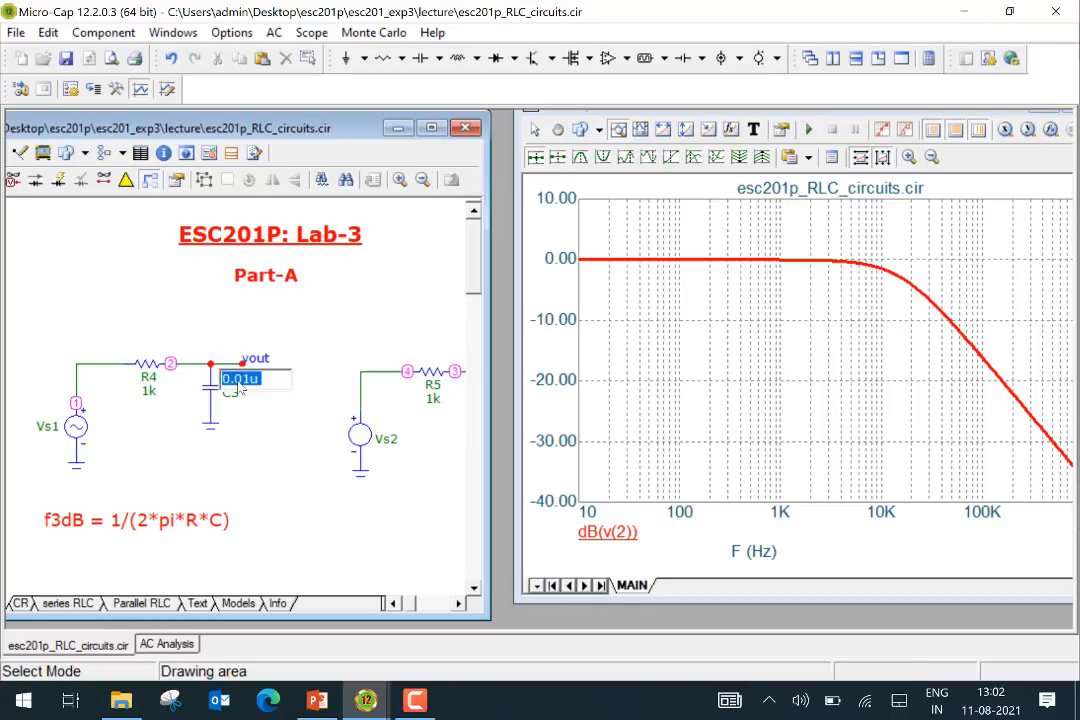
{"action": "left_click", "coordinate": [243, 384]}
{"action": "left_click", "coordinate": [289, 470]}
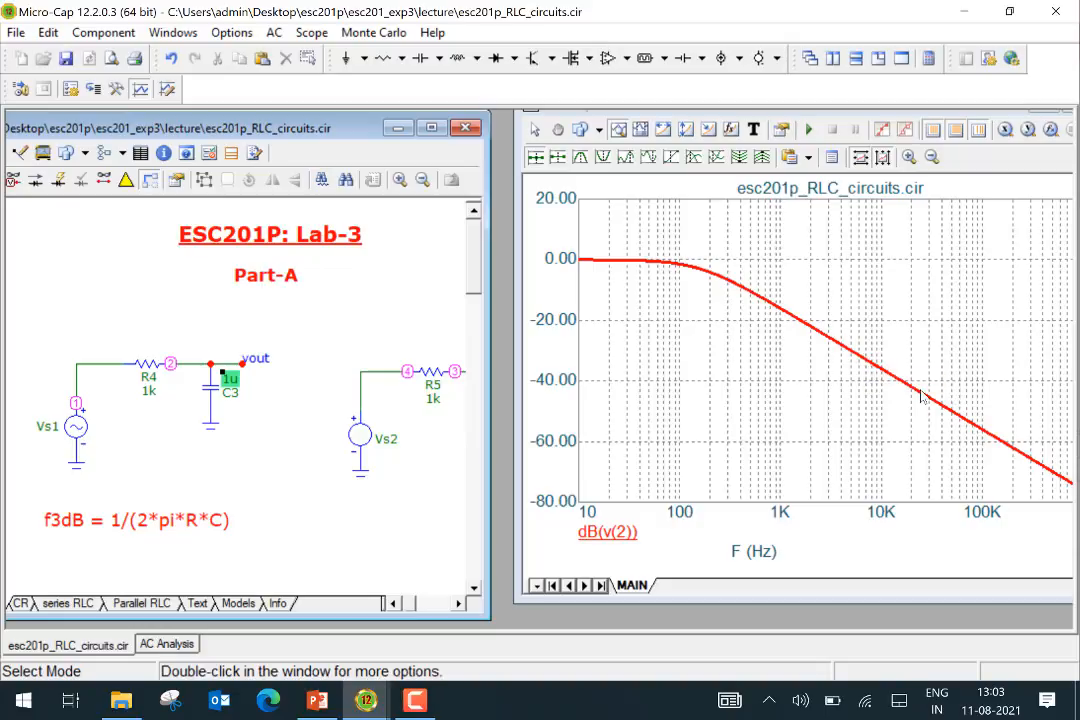
{"action": "mouse_move", "coordinate": [915, 395]}
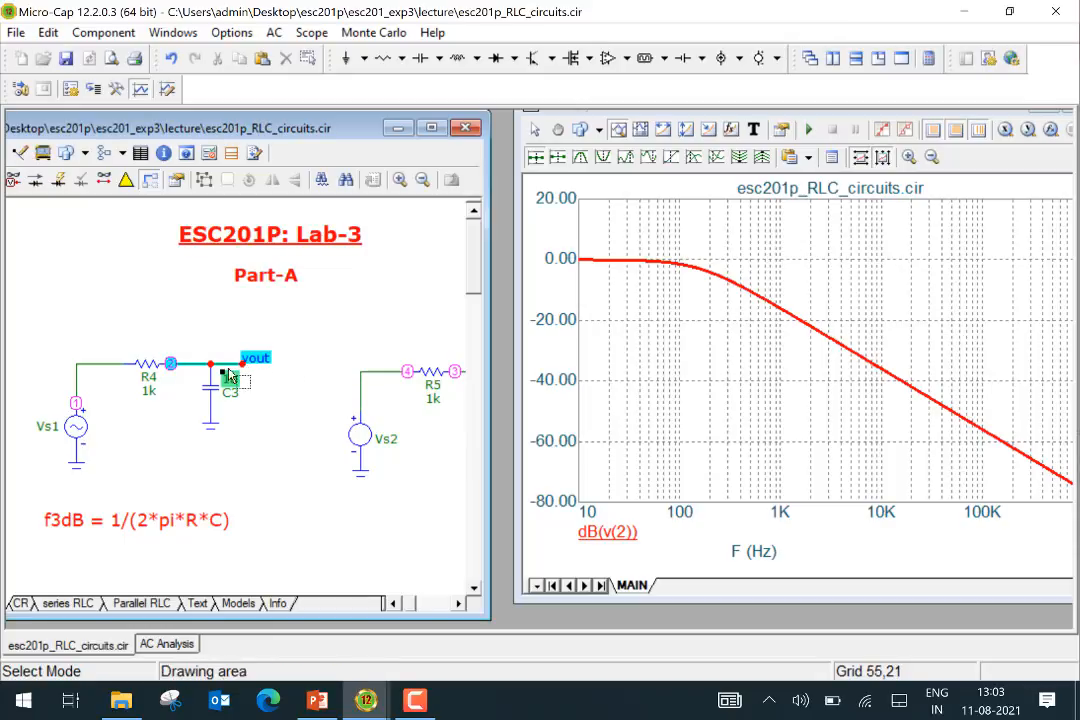
{"action": "mouse_move", "coordinate": [209, 390]}
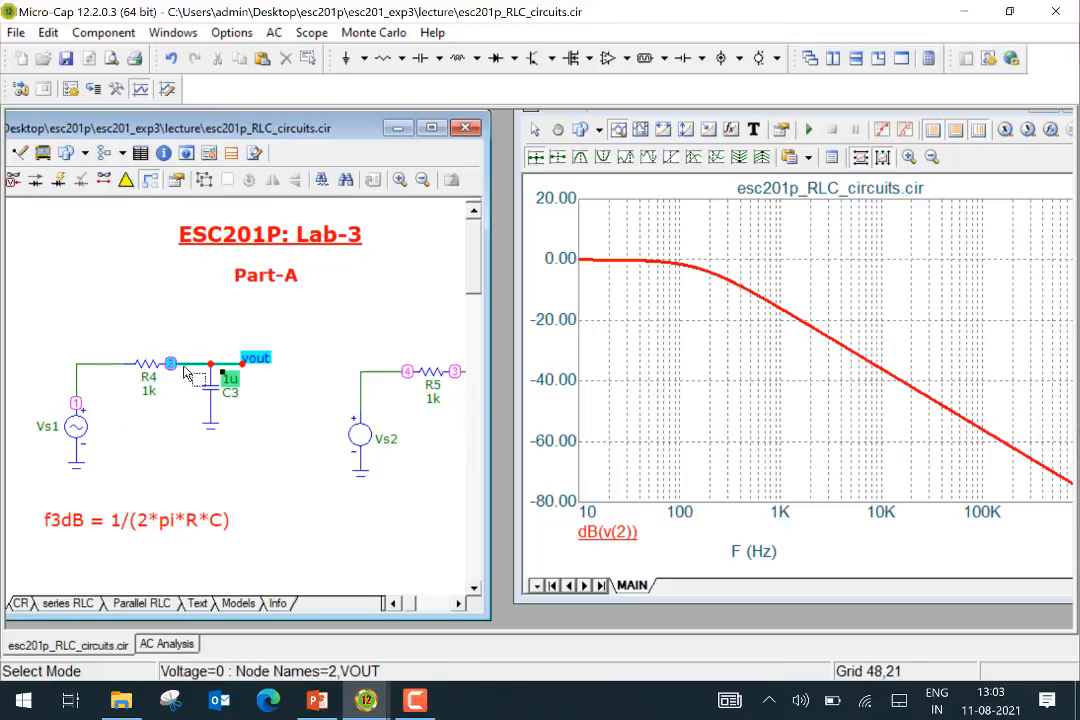
- Exit the AC analysis and inspect the pulse settings of voltage source Vs2 in the second RC circuit
{"action": "left_click", "coordinate": [273, 32]}
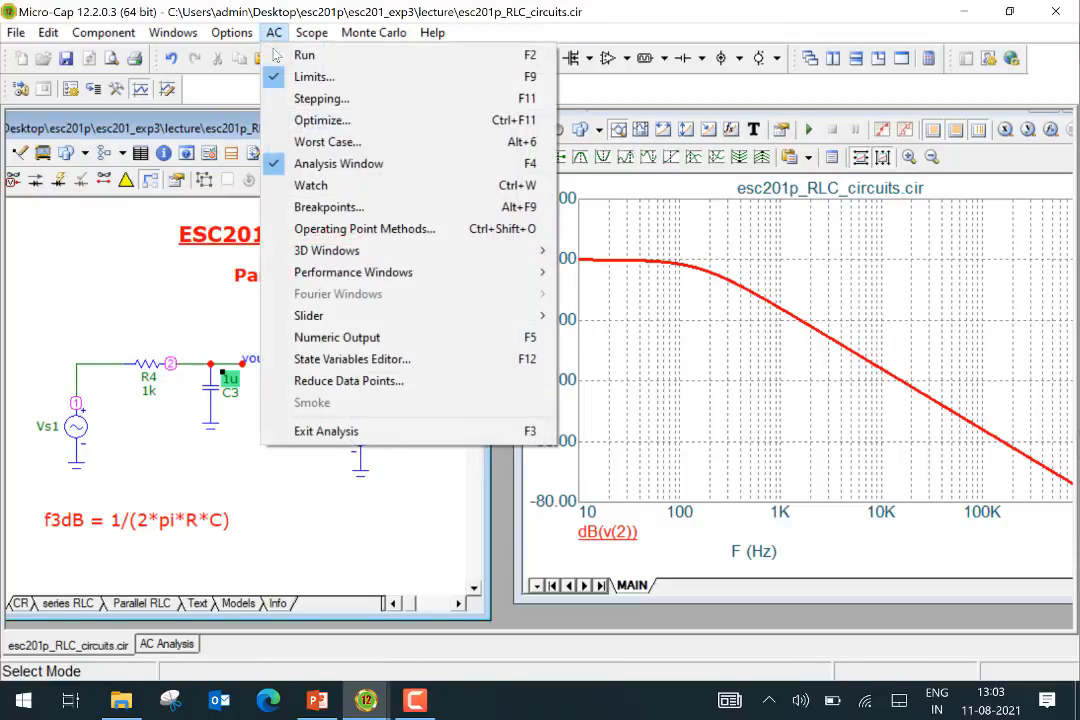
{"action": "left_click", "coordinate": [328, 432]}
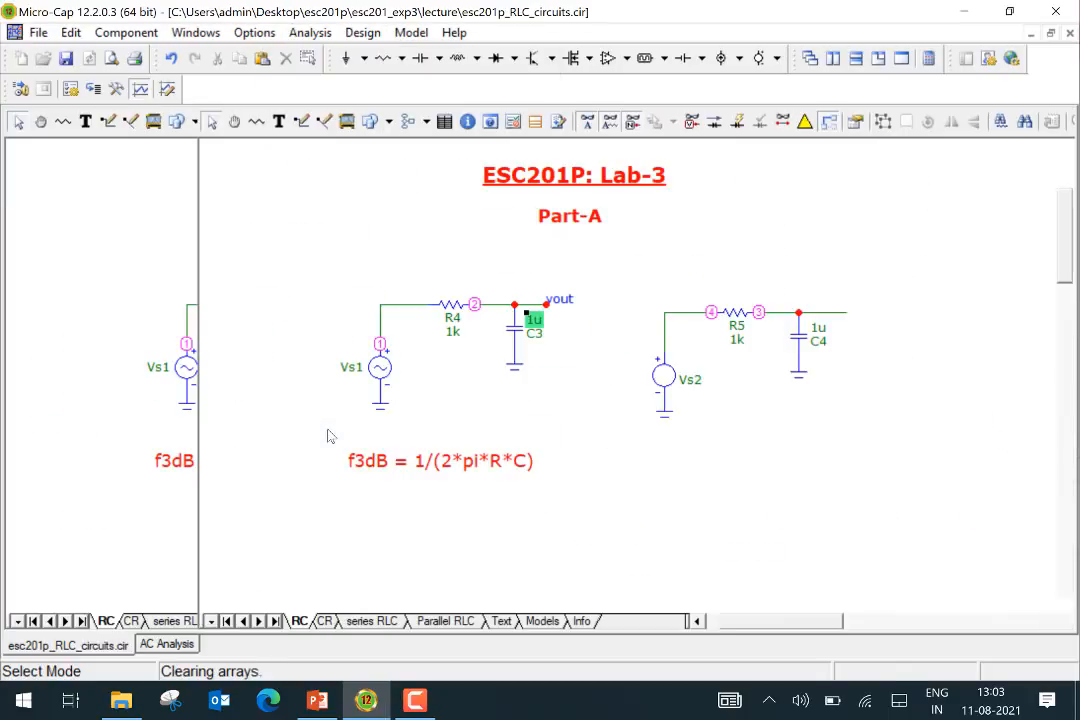
{"action": "left_click_drag", "start_coordinate": [755, 621], "coordinate": [762, 621]}
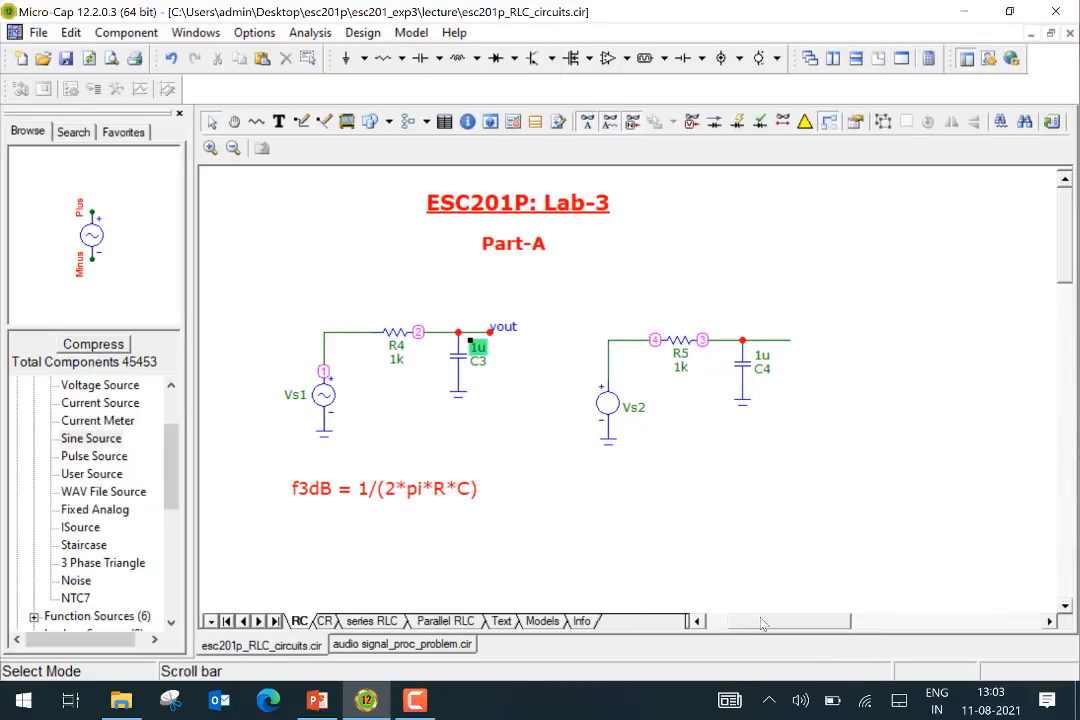
{"action": "left_click", "coordinate": [619, 408]}
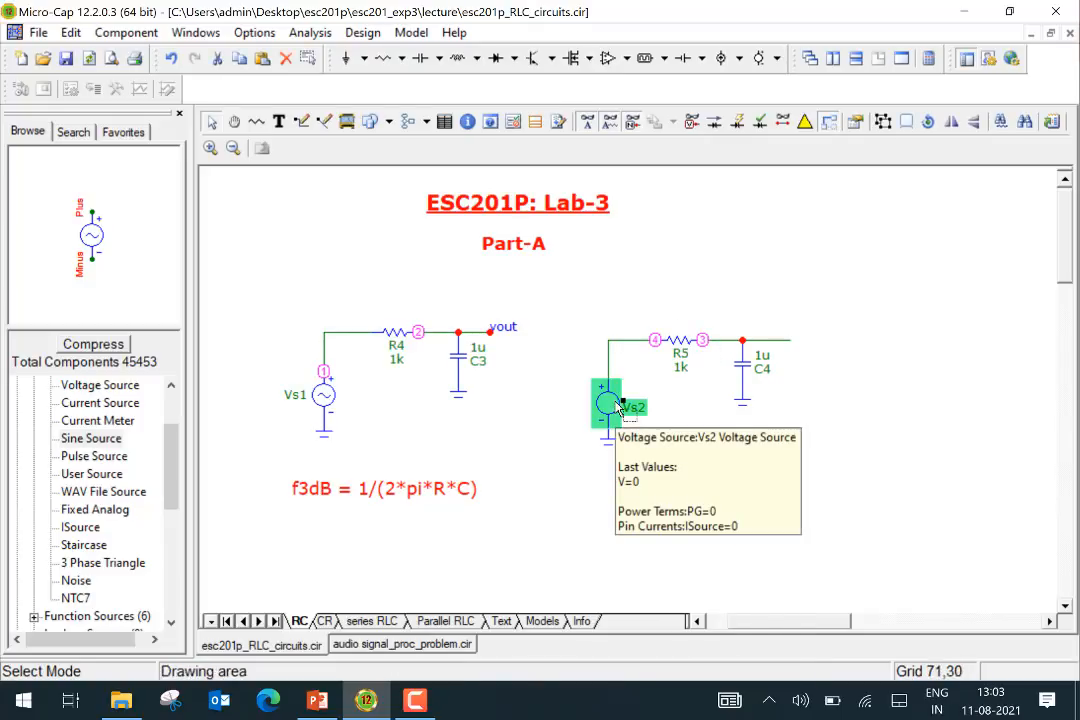
{"action": "double_click", "coordinate": [619, 408]}
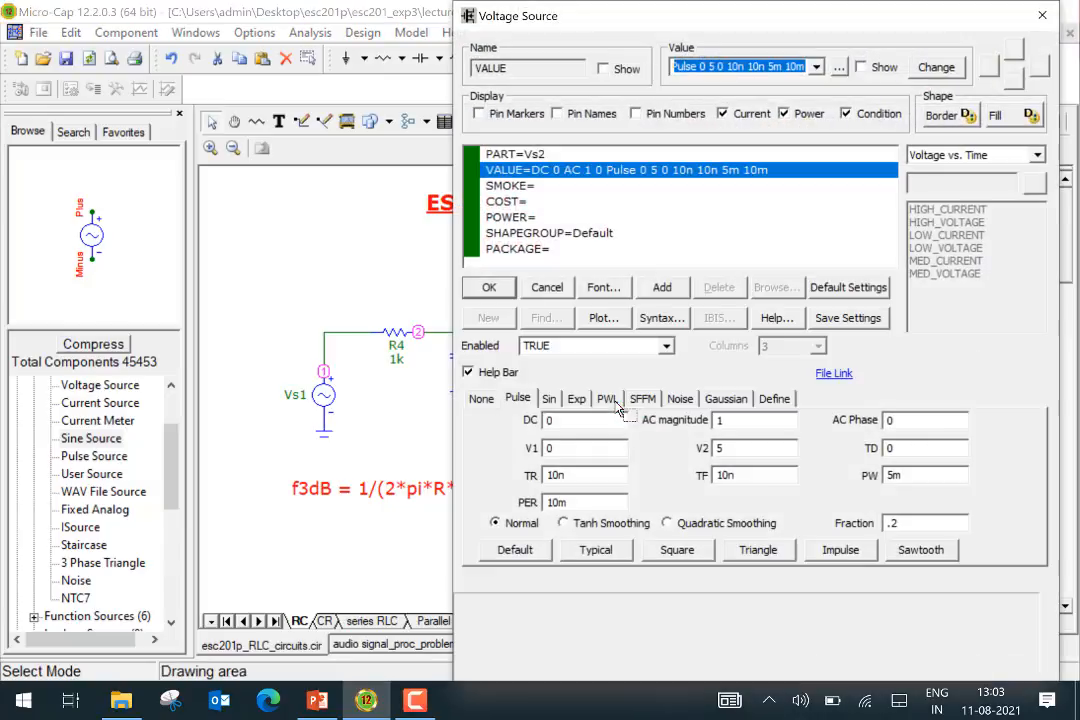
{"action": "left_click", "coordinate": [547, 287]}
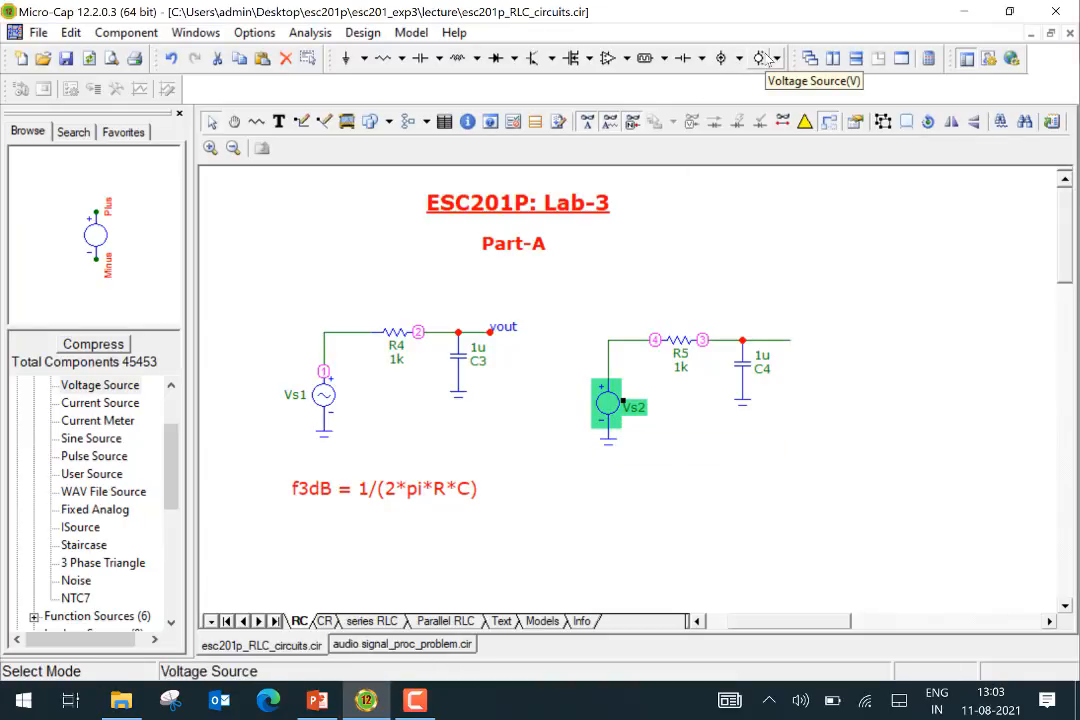
- Set the AC magnitude of pulse source Vs2 to 0
{"action": "double_click", "coordinate": [610, 403]}
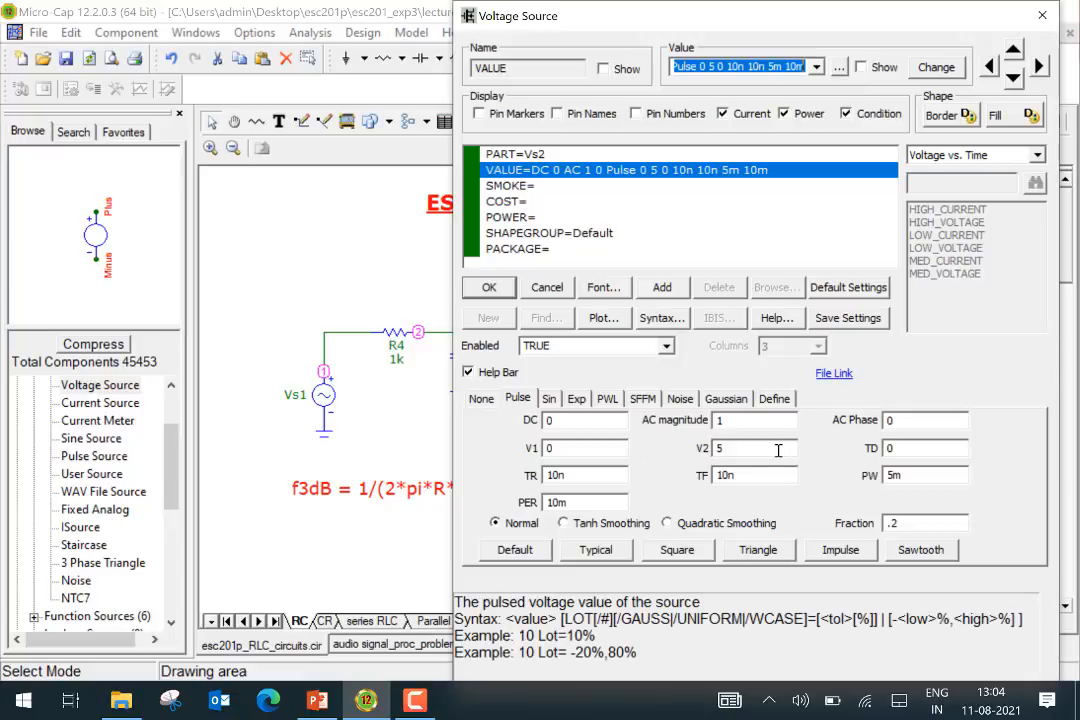
{"action": "left_click", "coordinate": [732, 420]}
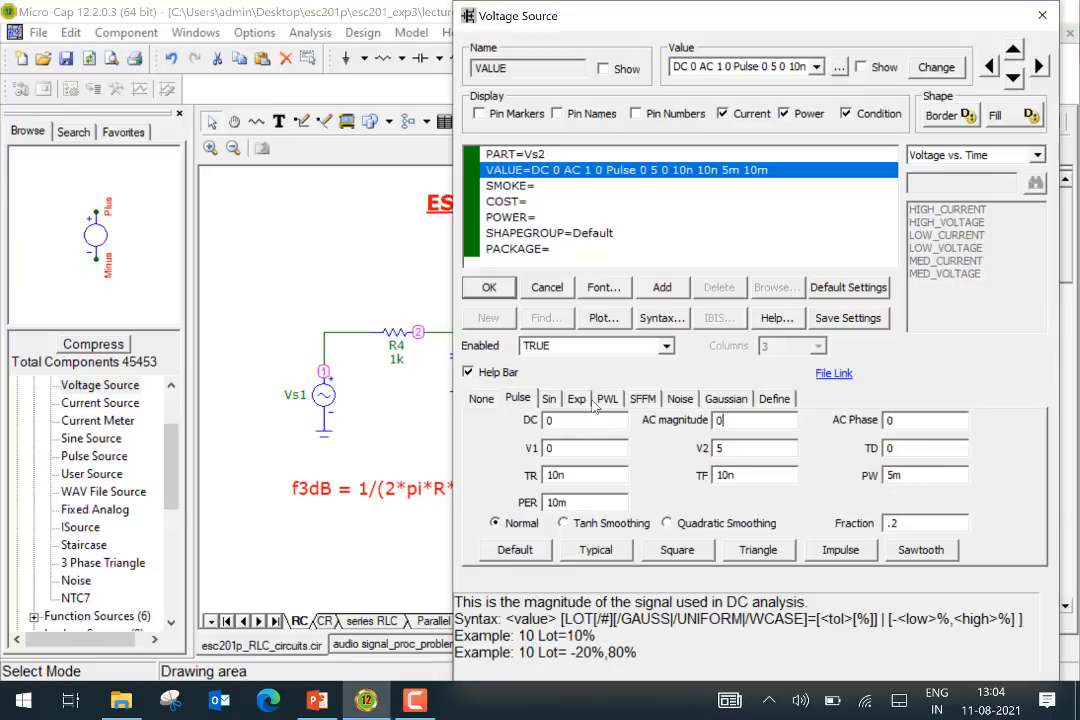
{"action": "left_click", "coordinate": [491, 288]}
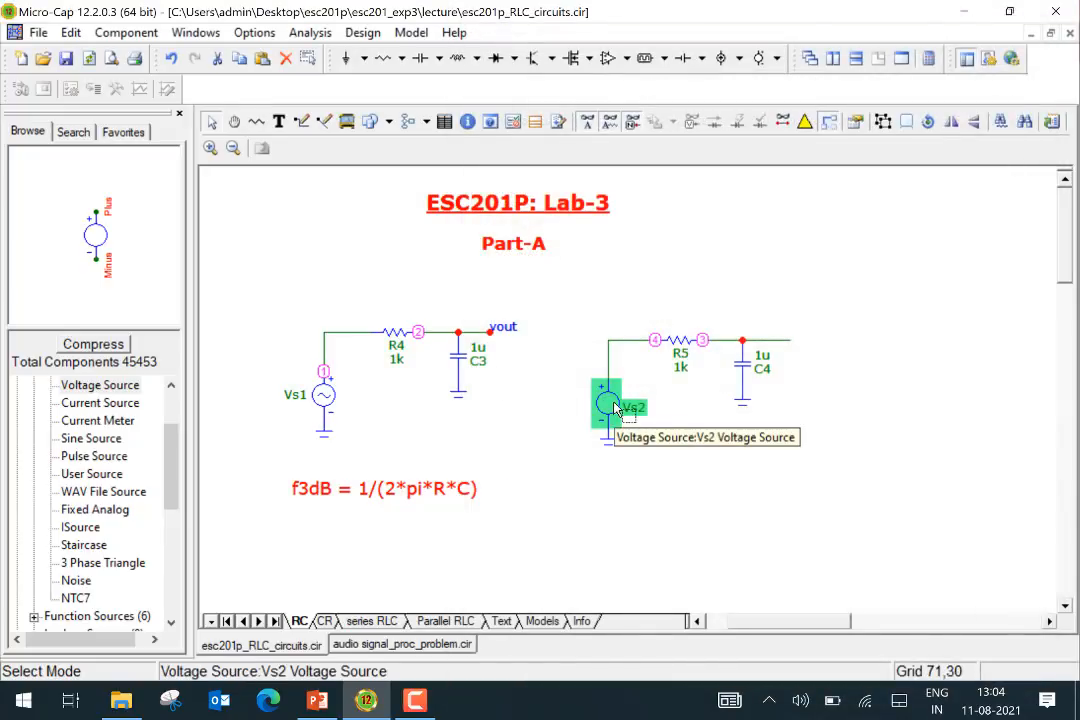
- Run a transient analysis with only the v(3) and v(4) waveforms enabled for plotting, keeping the 10m maximum run time
{"action": "left_click", "coordinate": [312, 33]}
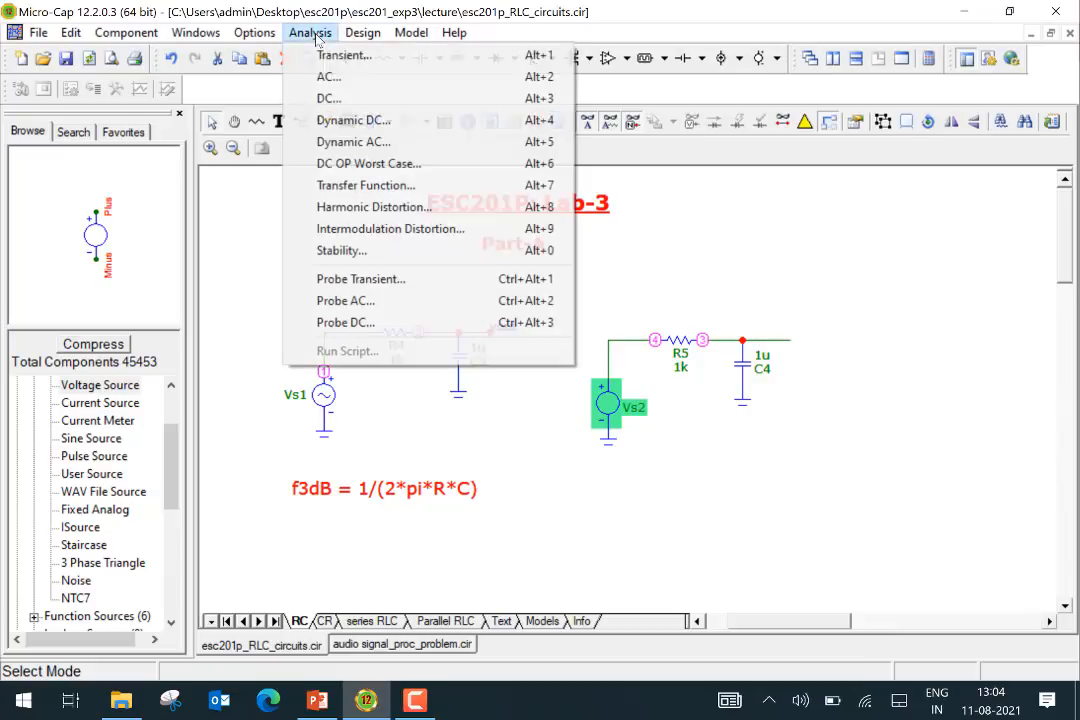
{"action": "left_click", "coordinate": [710, 486]}
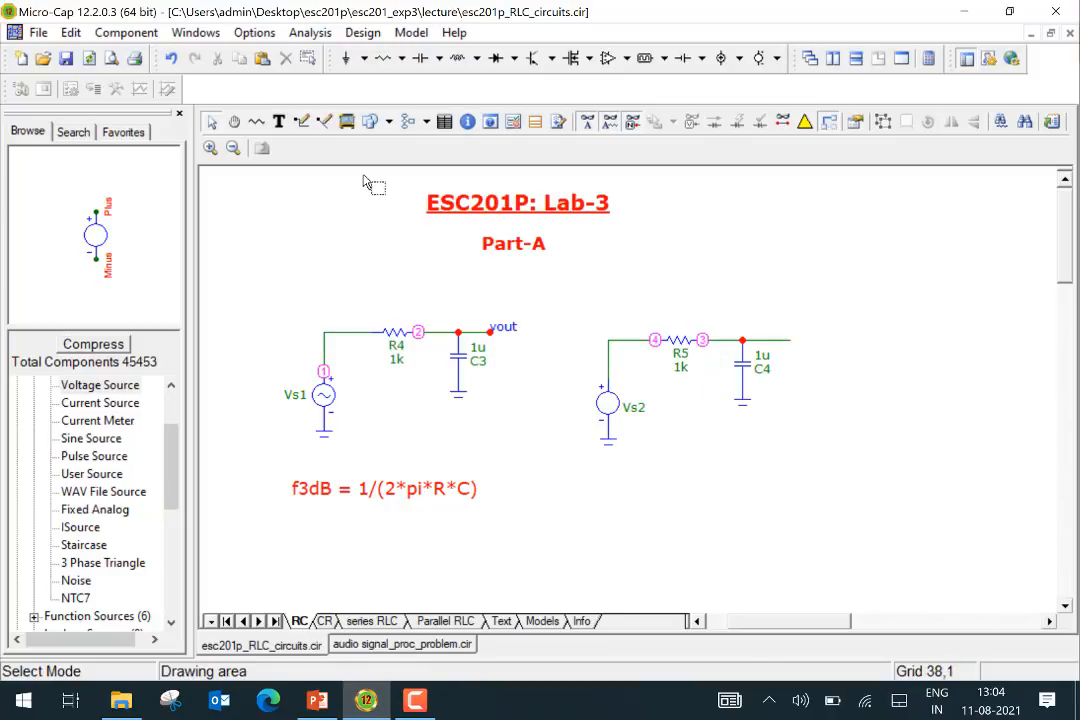
{"action": "left_click", "coordinate": [310, 33]}
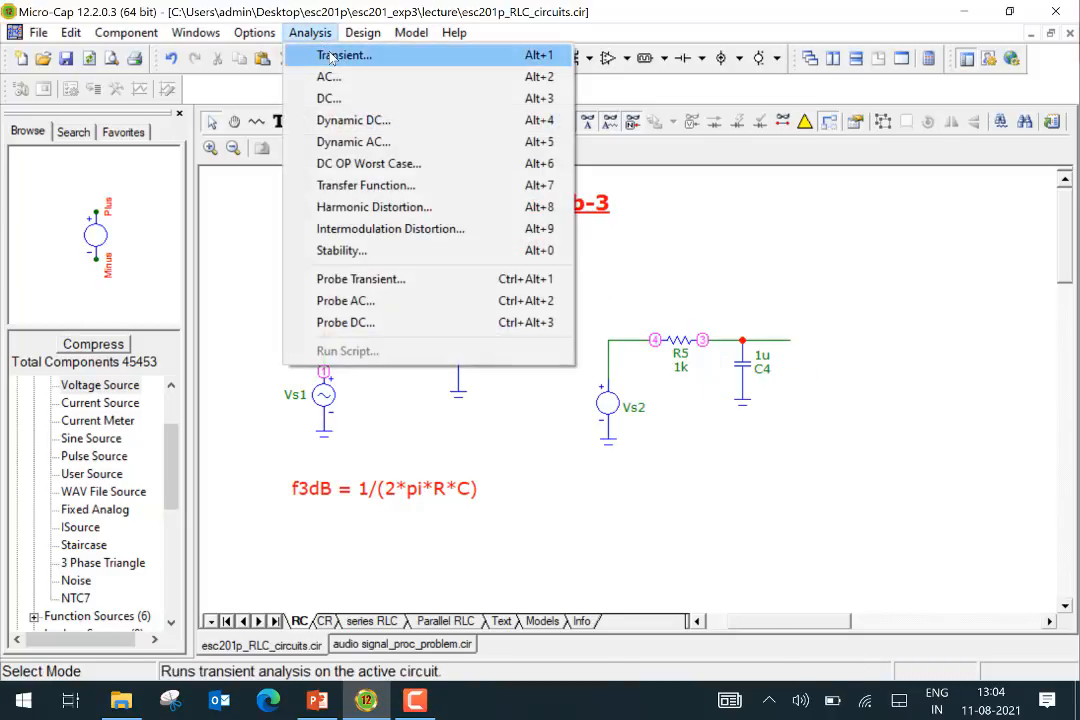
{"action": "left_click", "coordinate": [332, 56]}
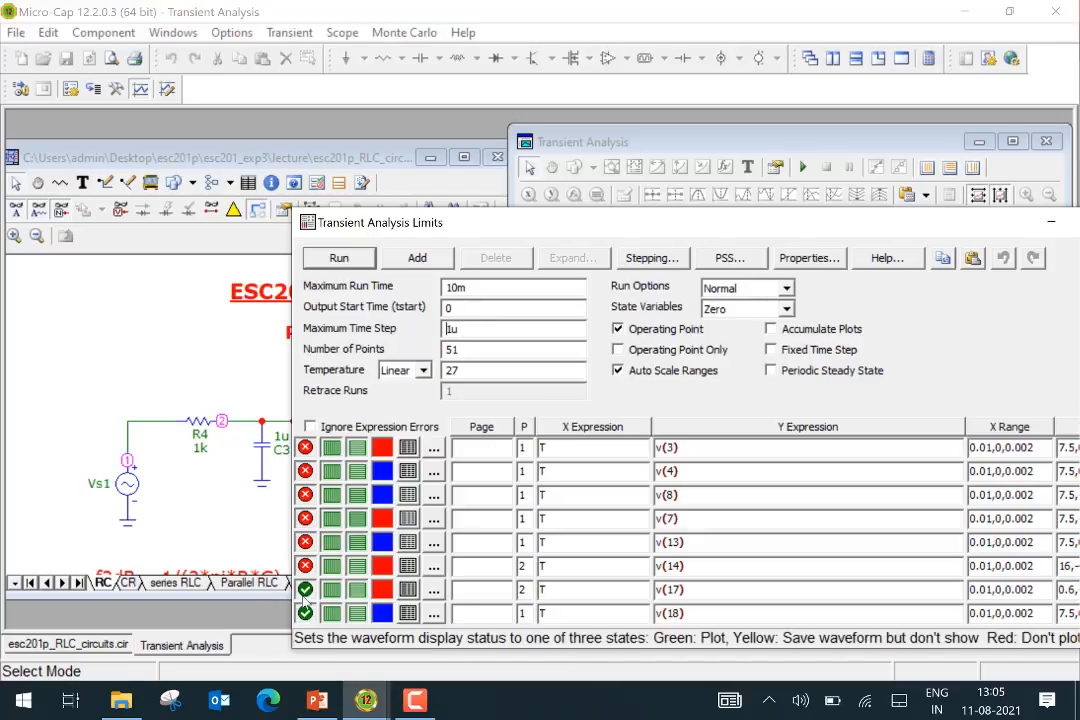
{"action": "left_click", "coordinate": [305, 589]}
{"action": "left_click", "coordinate": [305, 592]}
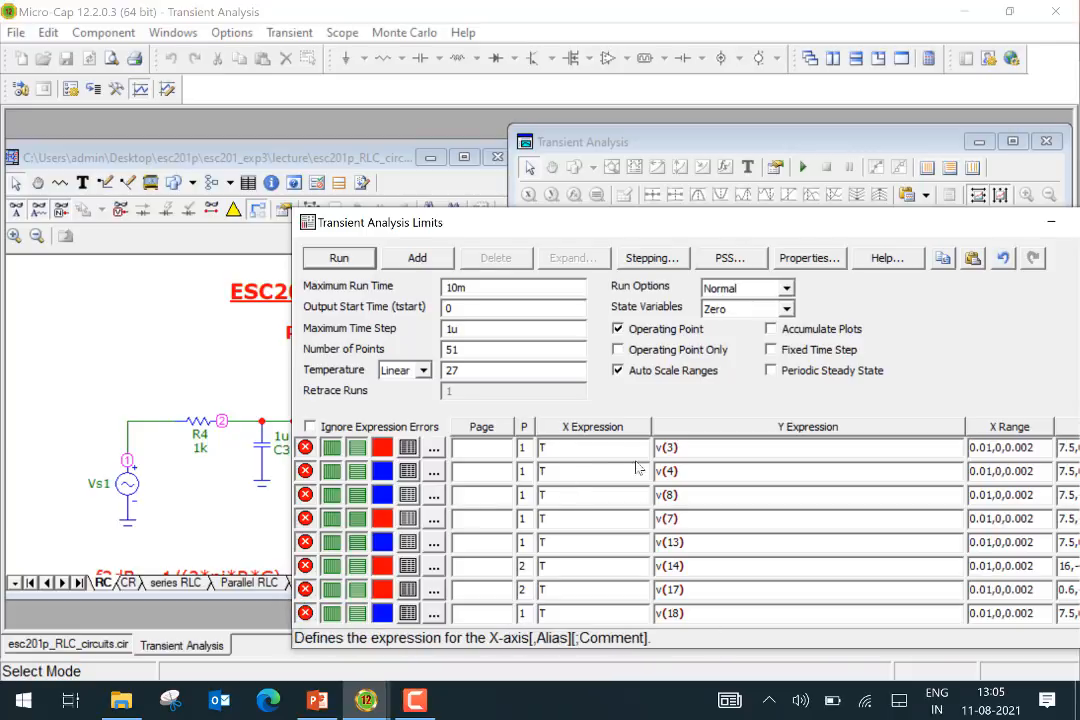
{"action": "left_click", "coordinate": [305, 447]}
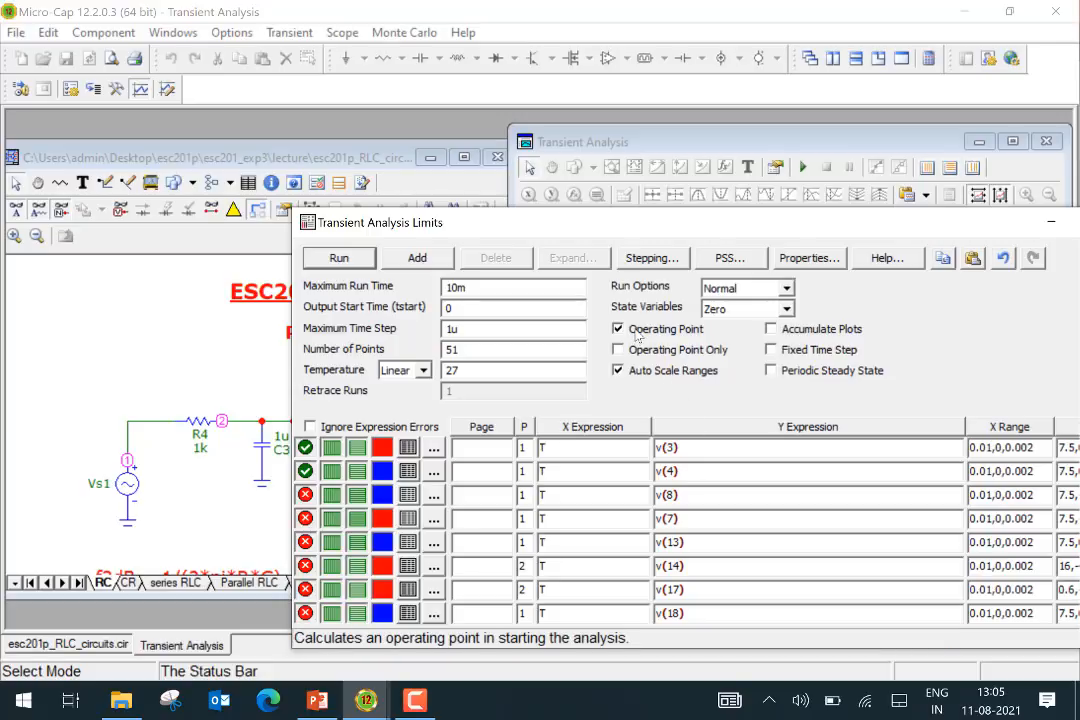
{"action": "left_click", "coordinate": [340, 260]}
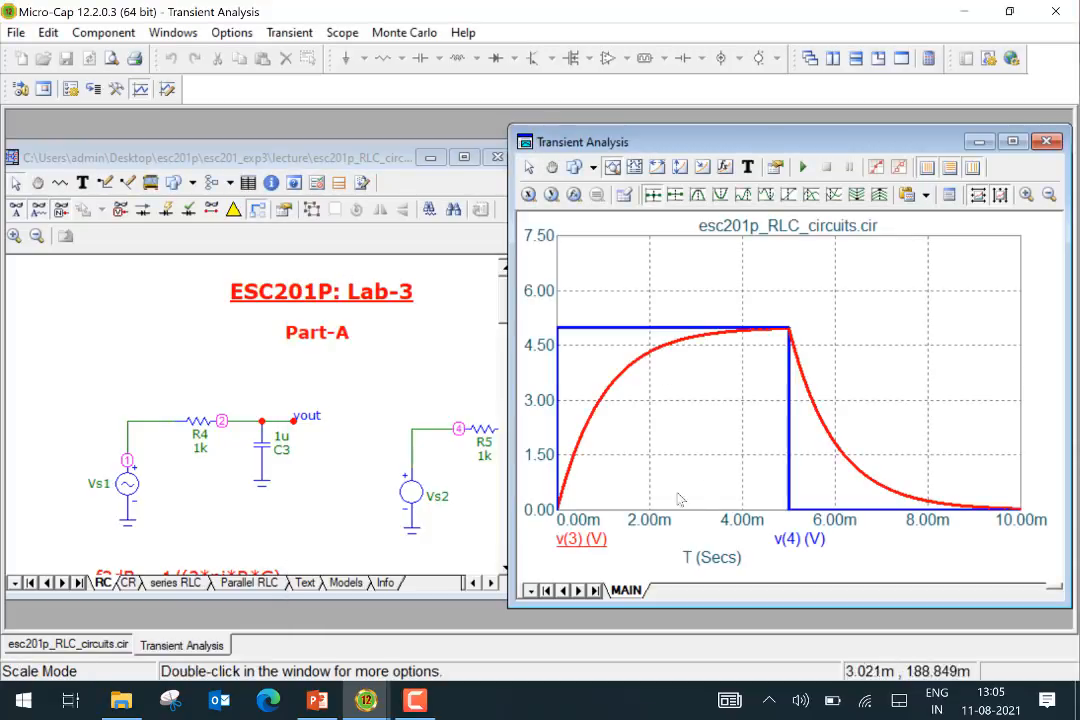
- Show the Vs2, R5 and C4 circuit beside the transient plot and compare the v(3) response with the v(4) pulse
{"action": "left_click_drag", "start_coordinate": [760, 139], "coordinate": [803, 127]}
{"action": "left_click", "coordinate": [492, 583]}
{"action": "left_click", "coordinate": [491, 583]}
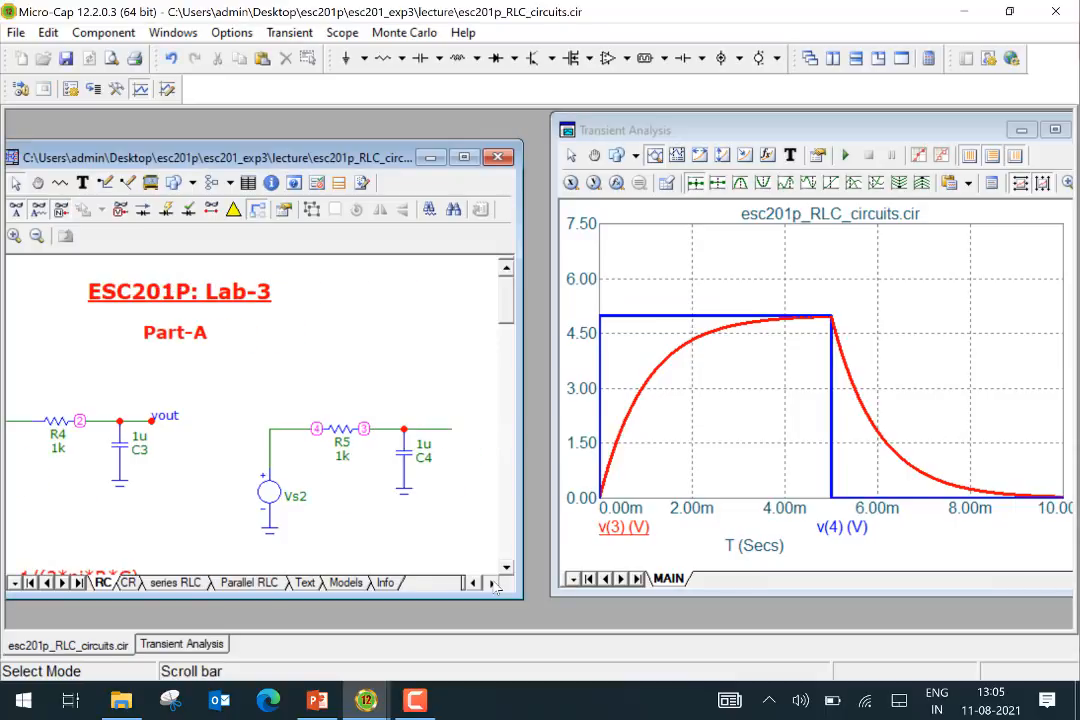
{"action": "left_click", "coordinate": [491, 583]}
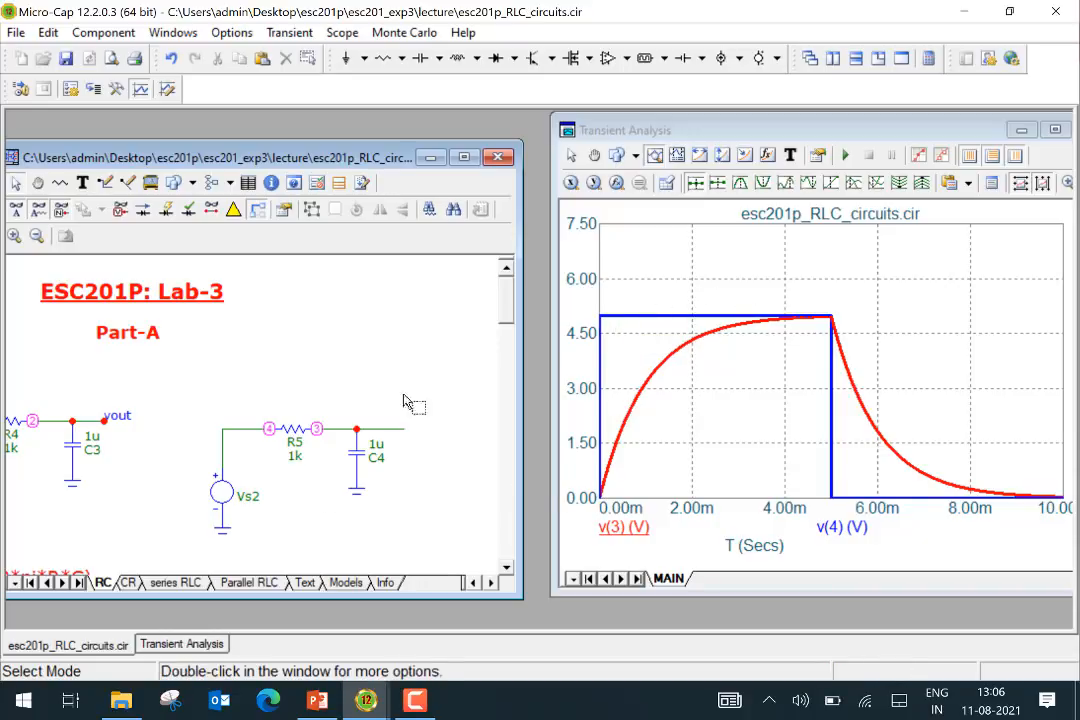
{"action": "mouse_move", "coordinate": [292, 434]}
{"action": "mouse_move", "coordinate": [833, 327]}
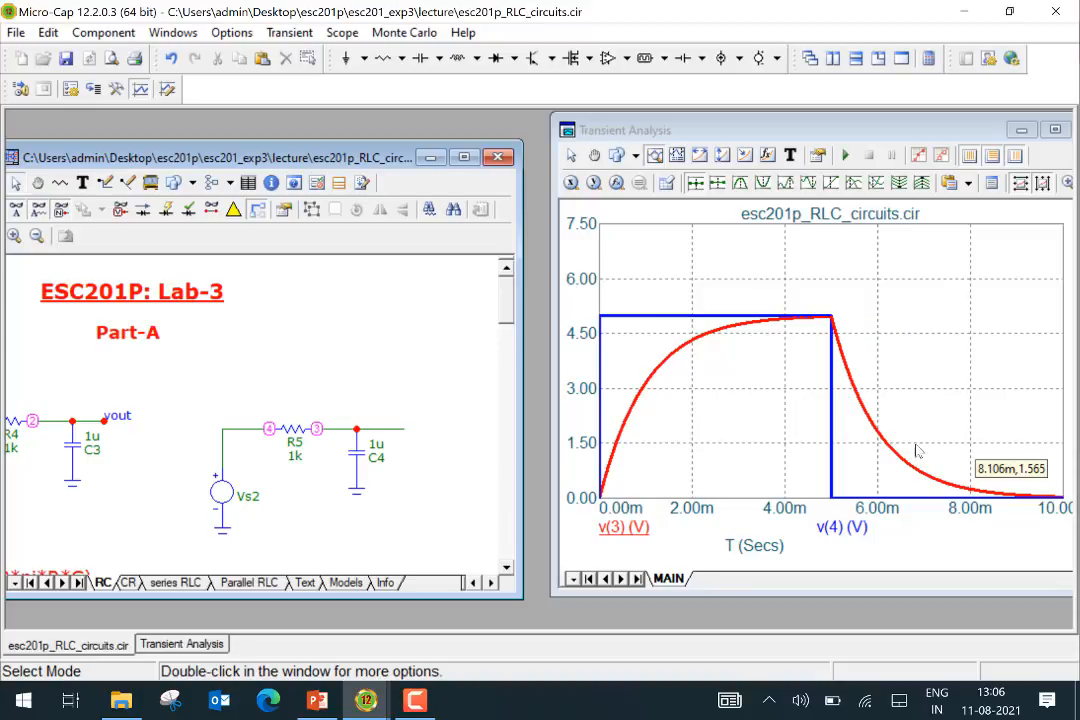
- Set the pulse width of source Vs2 to 2m and check the updated v(3) response in the transient plot
{"action": "double_click", "coordinate": [232, 494]}
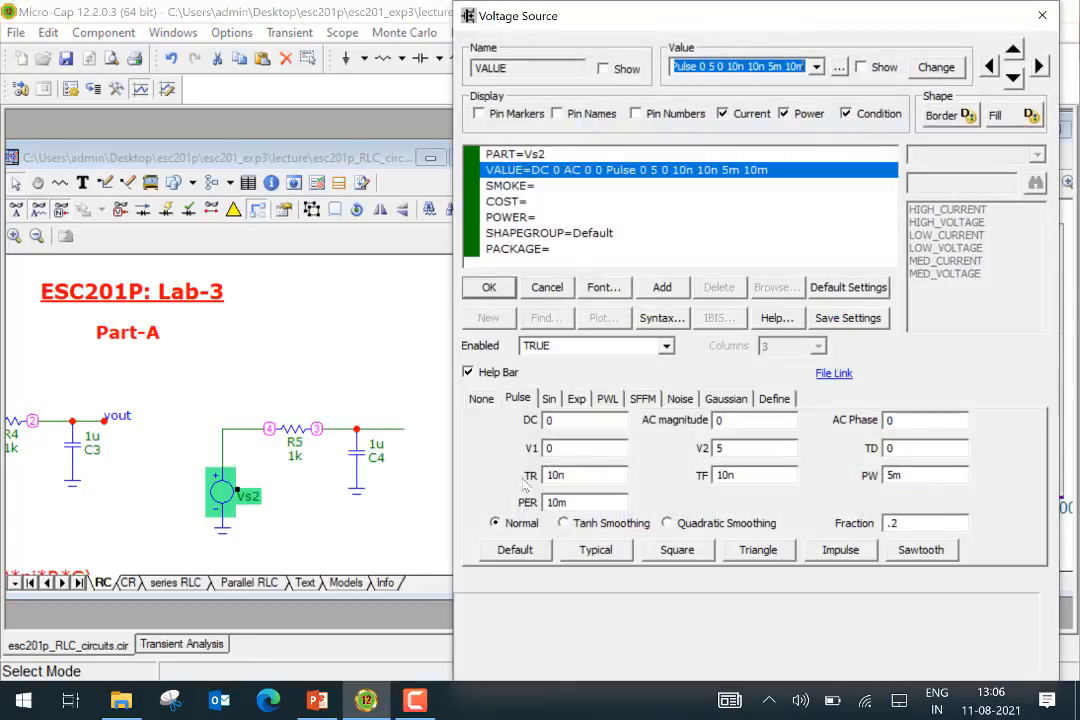
{"action": "left_click", "coordinate": [884, 476]}
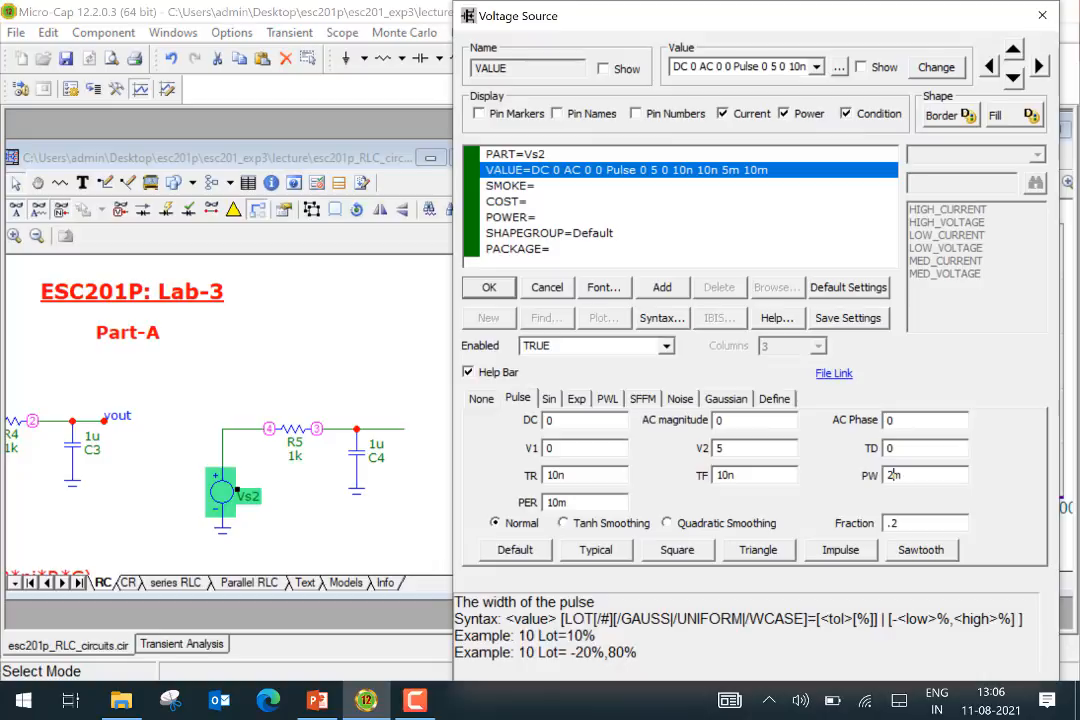
{"action": "type", "text": "2"}
{"action": "left_click", "coordinate": [489, 287]}
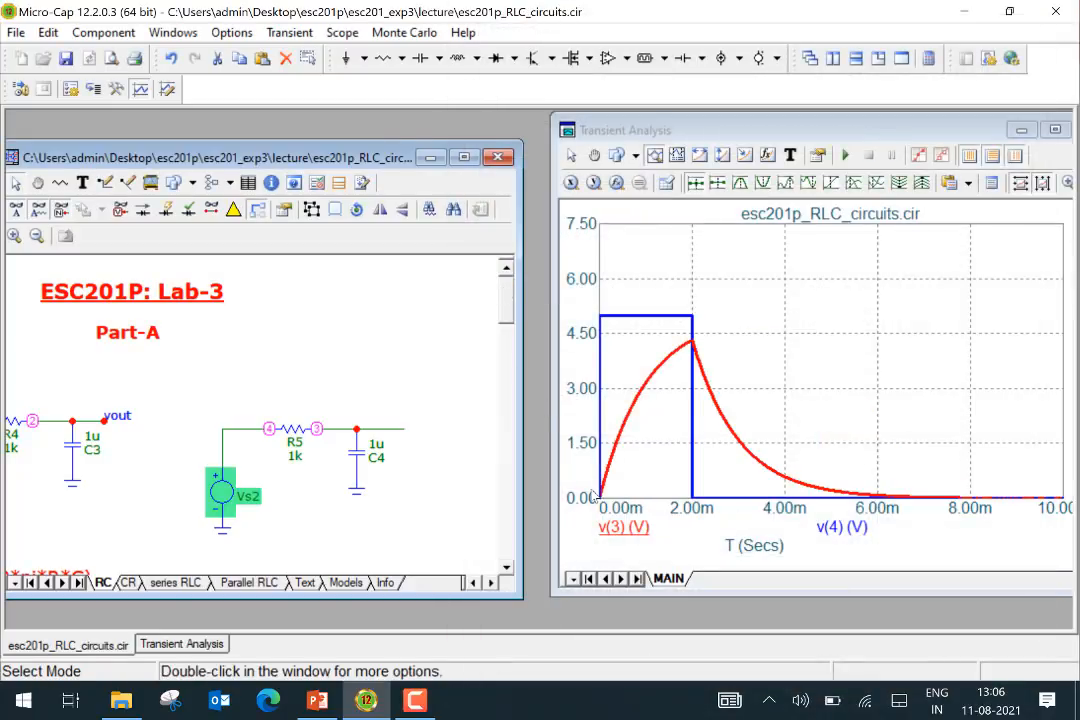
{"action": "mouse_move", "coordinate": [697, 345]}
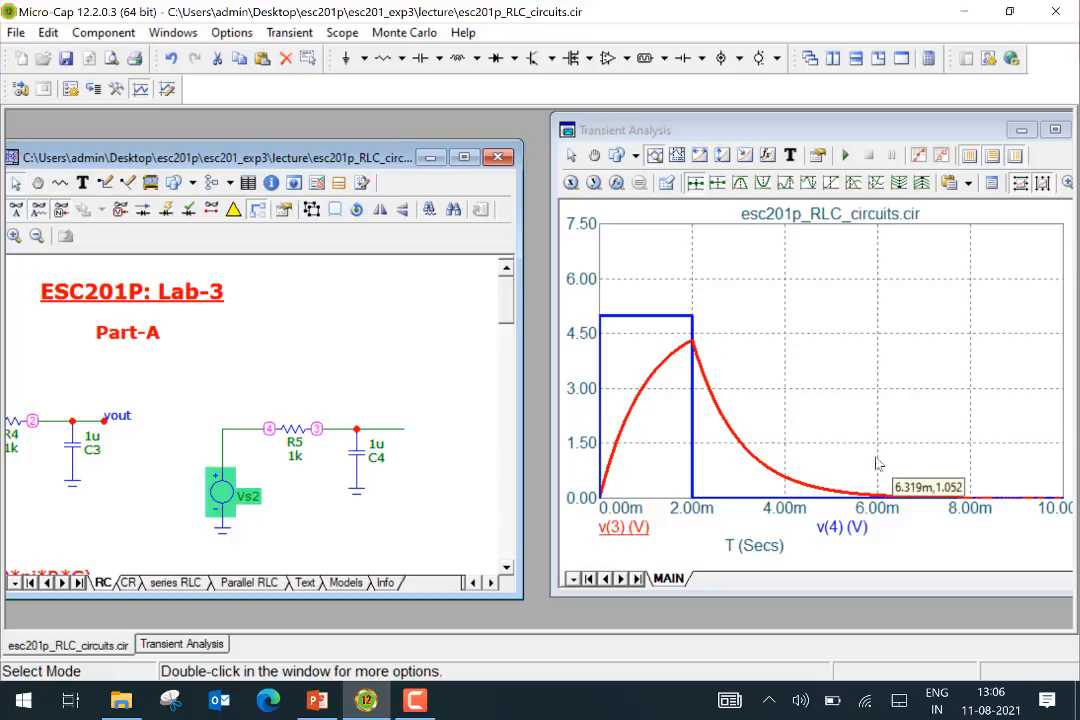
- Set Vs2's pulse width to 0.5m and its period to 1m, and examine the resulting v(3) waveform against v(4)
{"action": "mouse_move", "coordinate": [230, 498]}
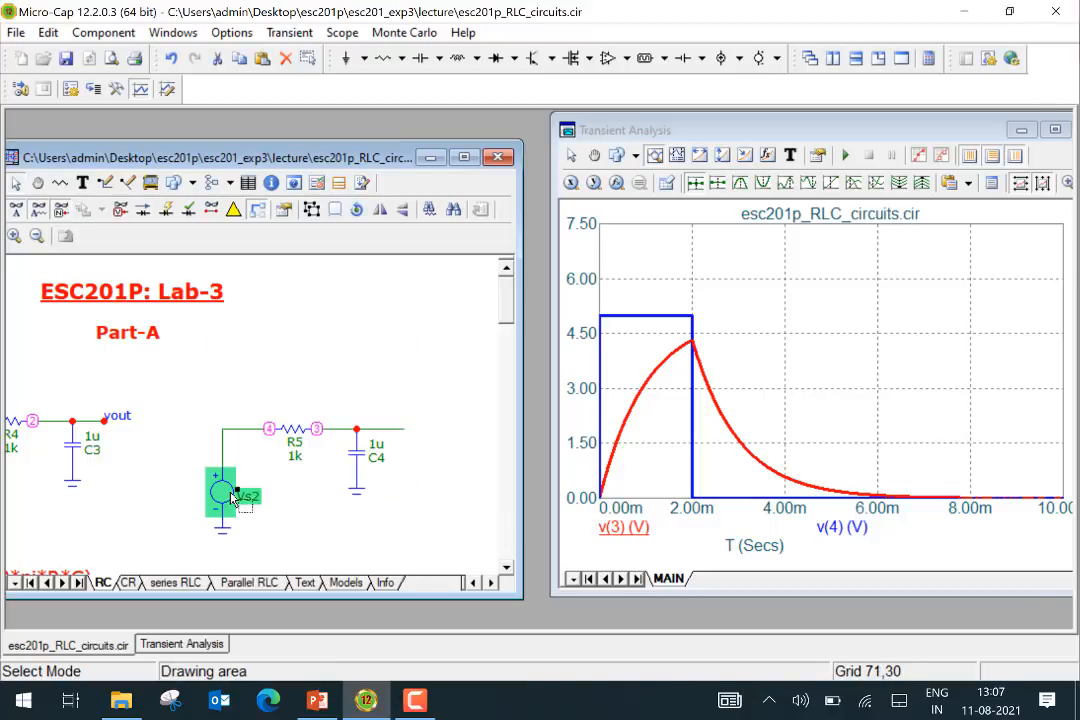
{"action": "double_click", "coordinate": [232, 494]}
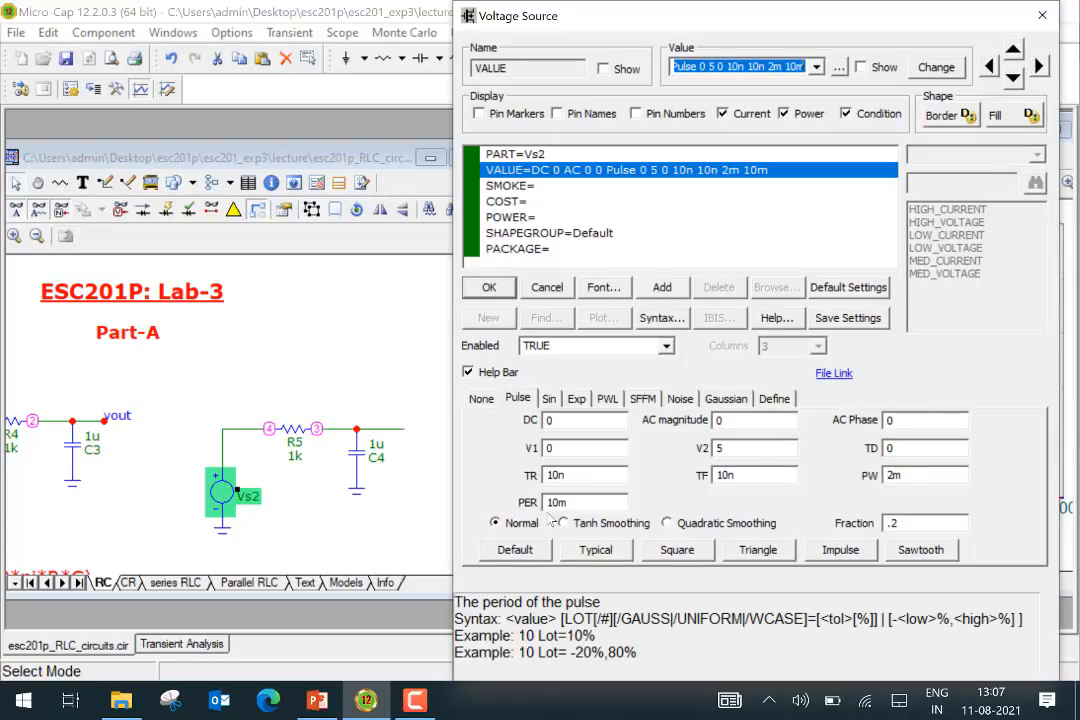
{"action": "left_click_drag", "start_coordinate": [893, 479], "coordinate": [878, 477]}
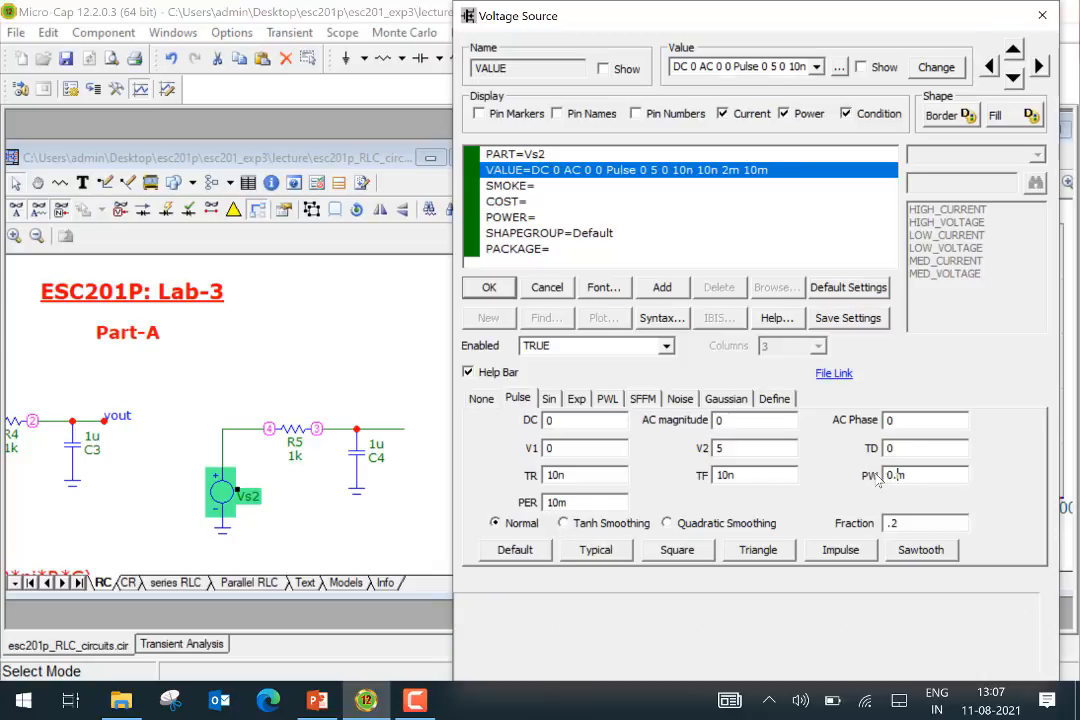
{"action": "left_click", "coordinate": [559, 502]}
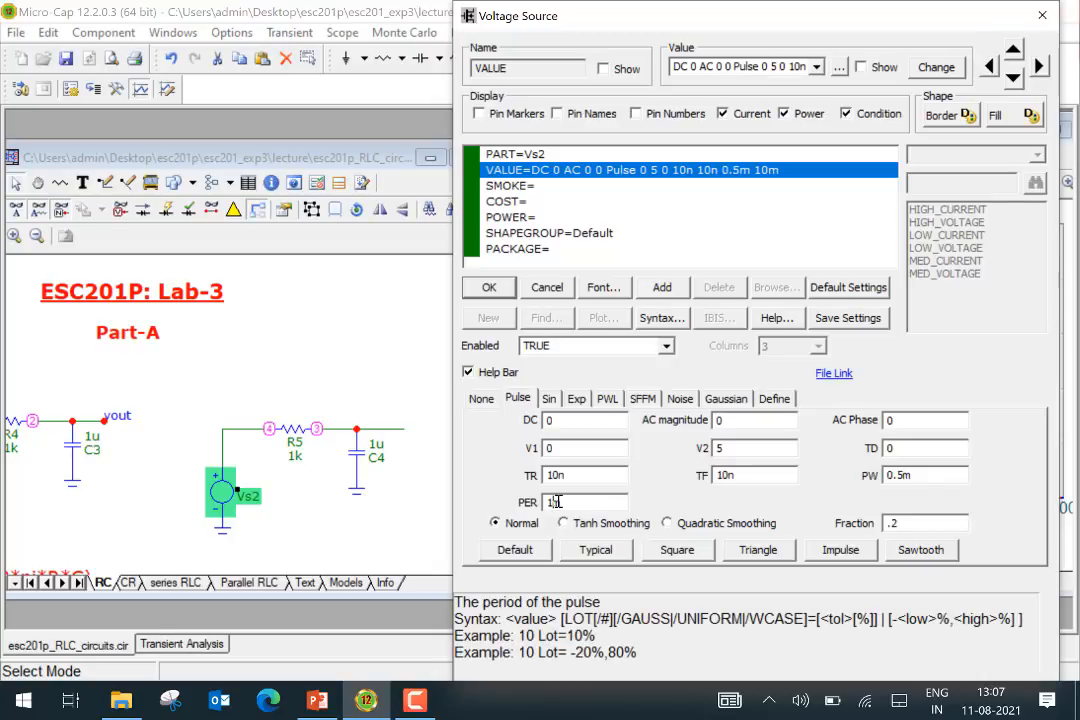
{"action": "left_click", "coordinate": [489, 287]}
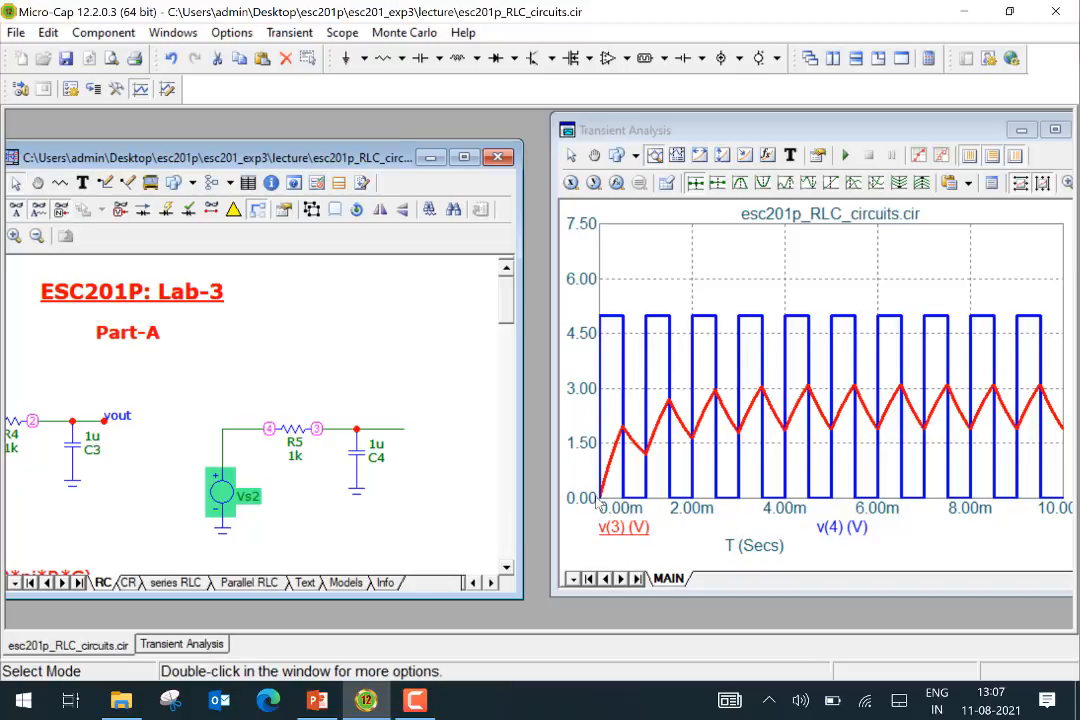
{"action": "mouse_move", "coordinate": [615, 432]}
{"action": "mouse_move", "coordinate": [1021, 404]}
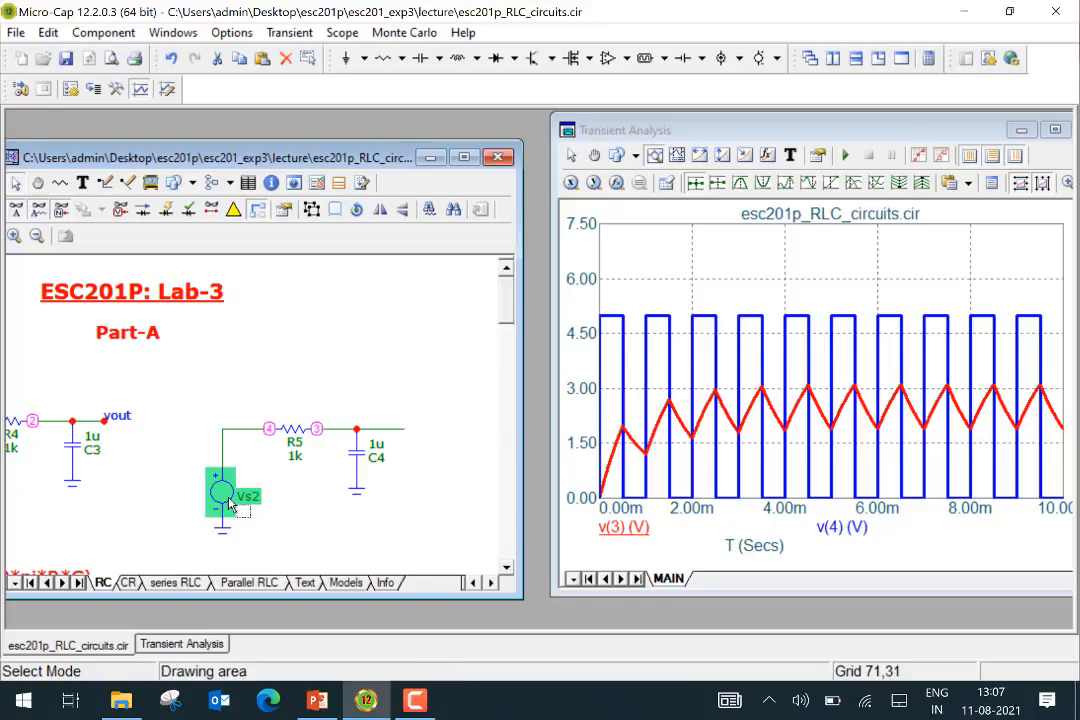
- Set Vs2's pulse width back to 5m and its period to 10m, and check the transient plot
{"action": "mouse_move", "coordinate": [229, 503]}
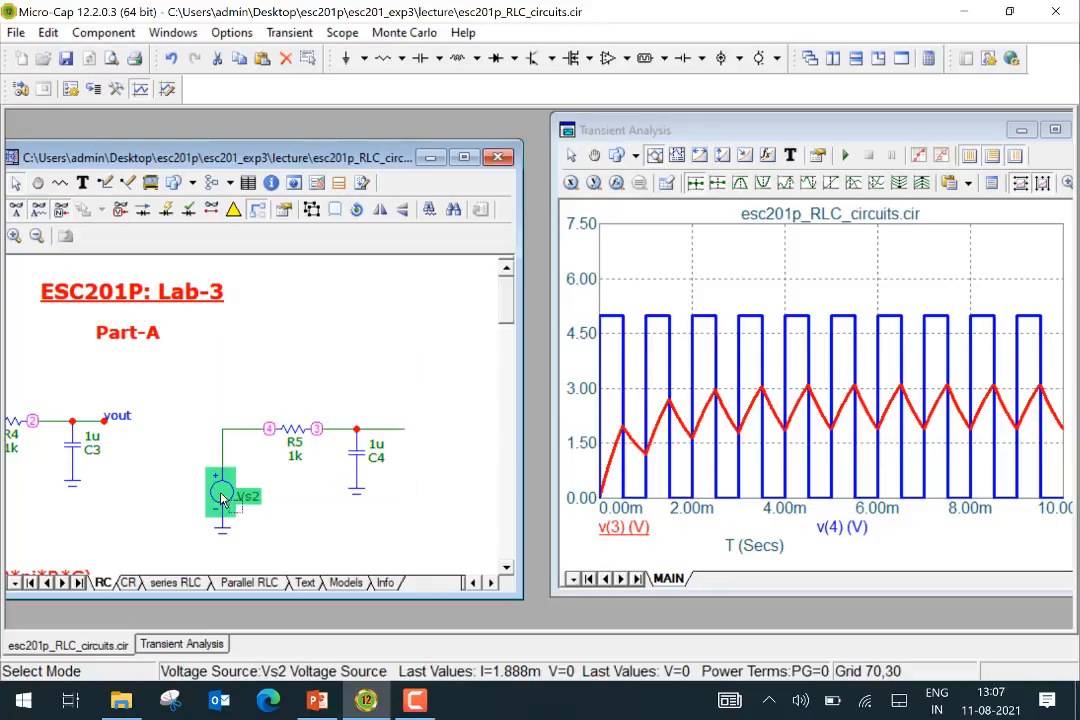
{"action": "double_click", "coordinate": [226, 497]}
{"action": "left_click", "coordinate": [901, 477]}
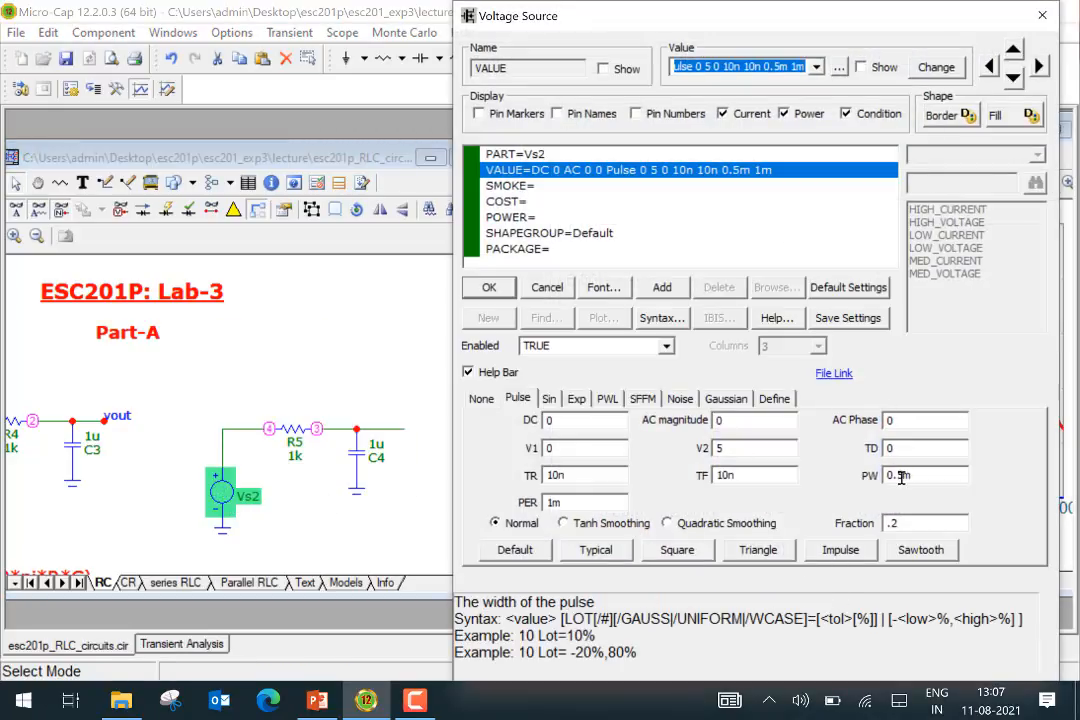
{"action": "left_click_drag", "start_coordinate": [898, 473], "coordinate": [888, 473]}
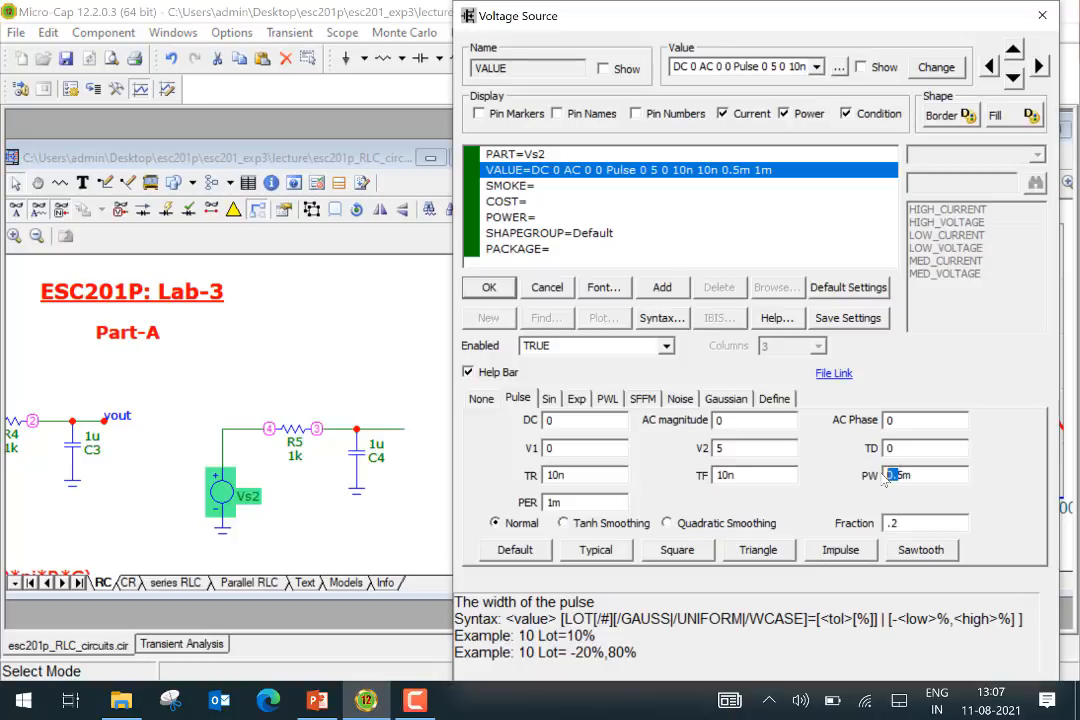
{"action": "left_click", "coordinate": [553, 502]}
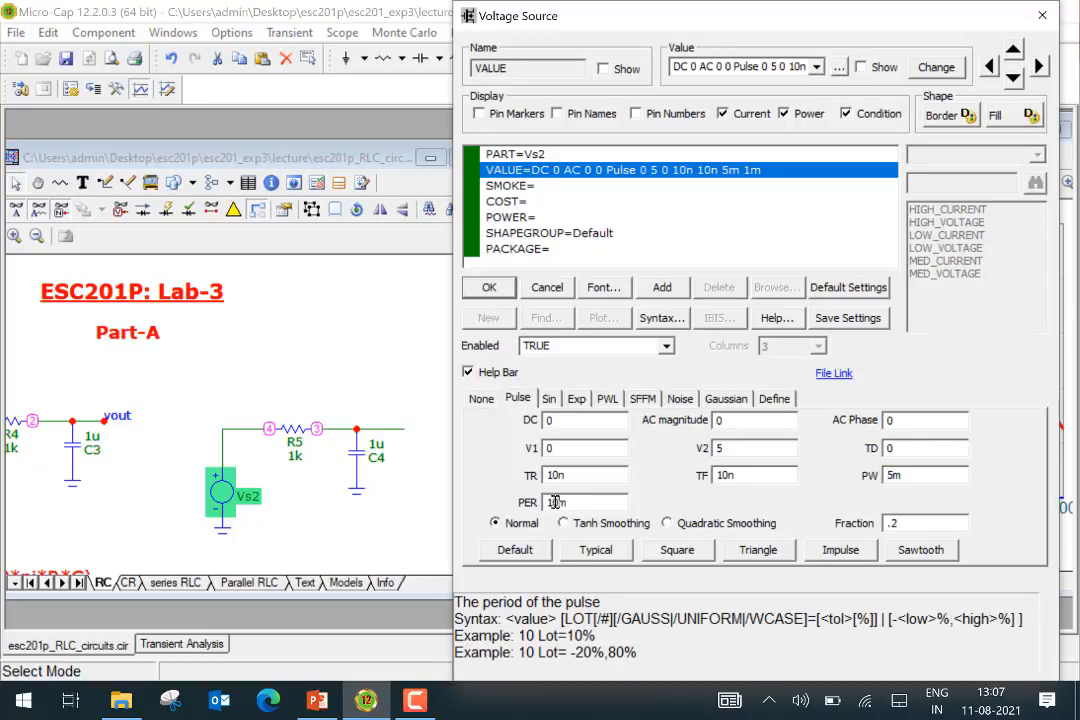
{"action": "type", "text": "0"}
{"action": "left_click", "coordinate": [489, 287]}
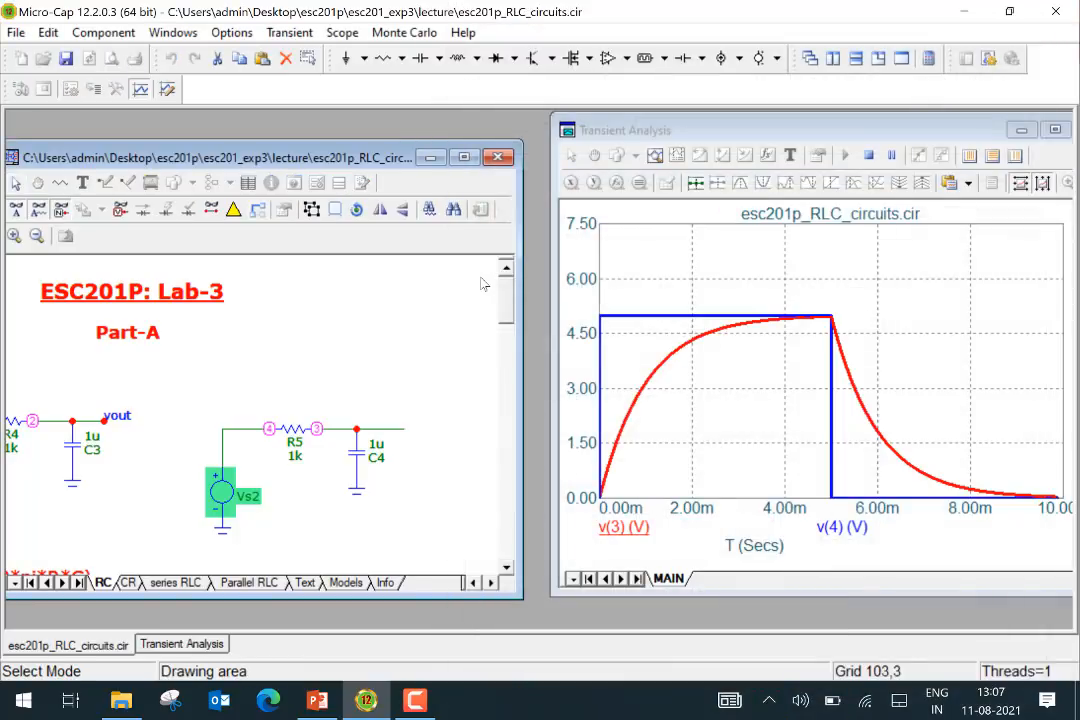
{"action": "mouse_move", "coordinate": [845, 298]}
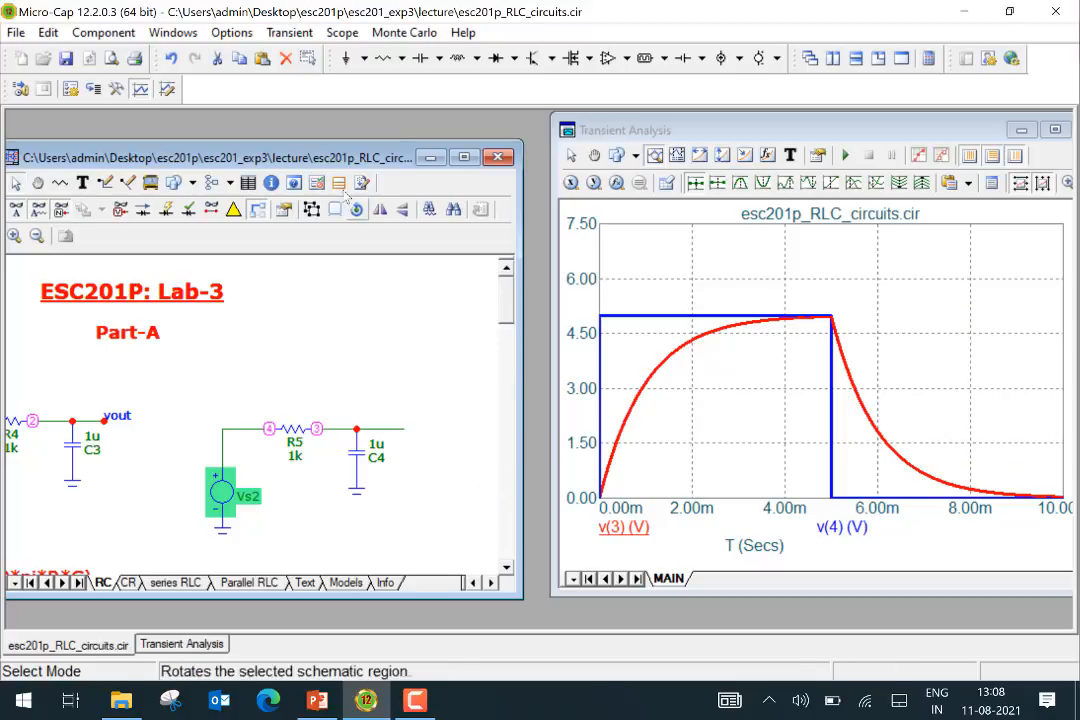
- Maximize the schematic and place a horizontal 1k resistor at the open wire end after the C4 node
{"action": "mouse_move", "coordinate": [327, 157]}
{"action": "left_mouse_down"}
{"action": "mouse_move", "coordinate": [353, 125]}
{"action": "mouse_move", "coordinate": [380, 148]}
{"action": "mouse_move", "coordinate": [380, 137]}
{"action": "mouse_move", "coordinate": [352, 136]}
{"action": "left_mouse_up"}
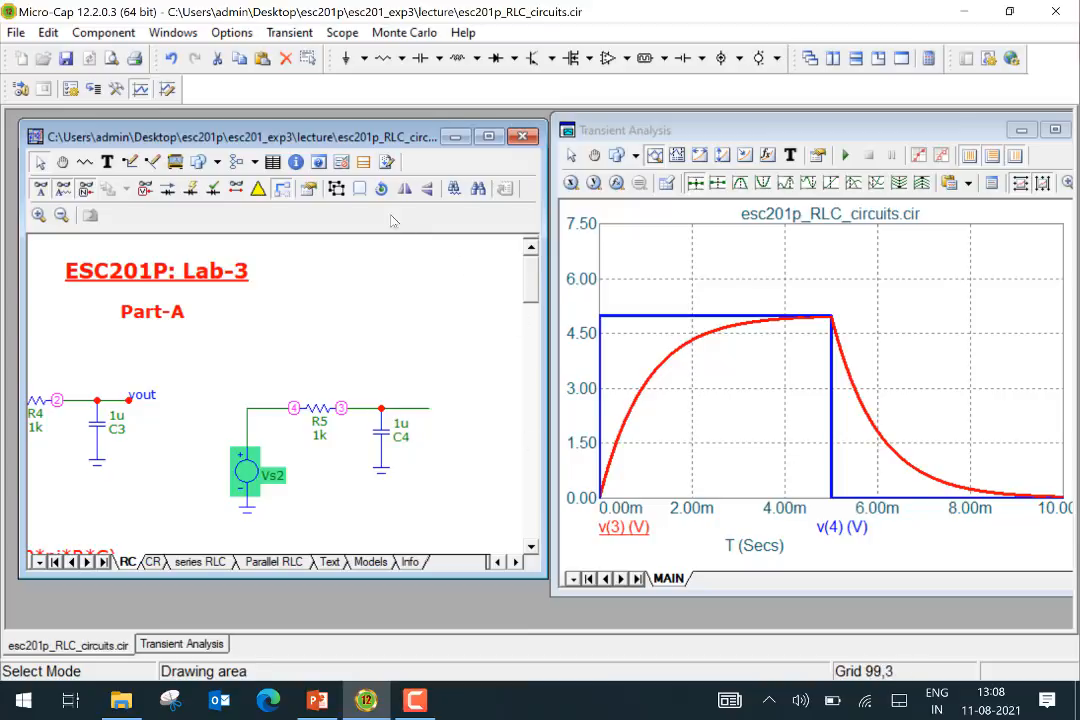
{"action": "left_click", "coordinate": [488, 136]}
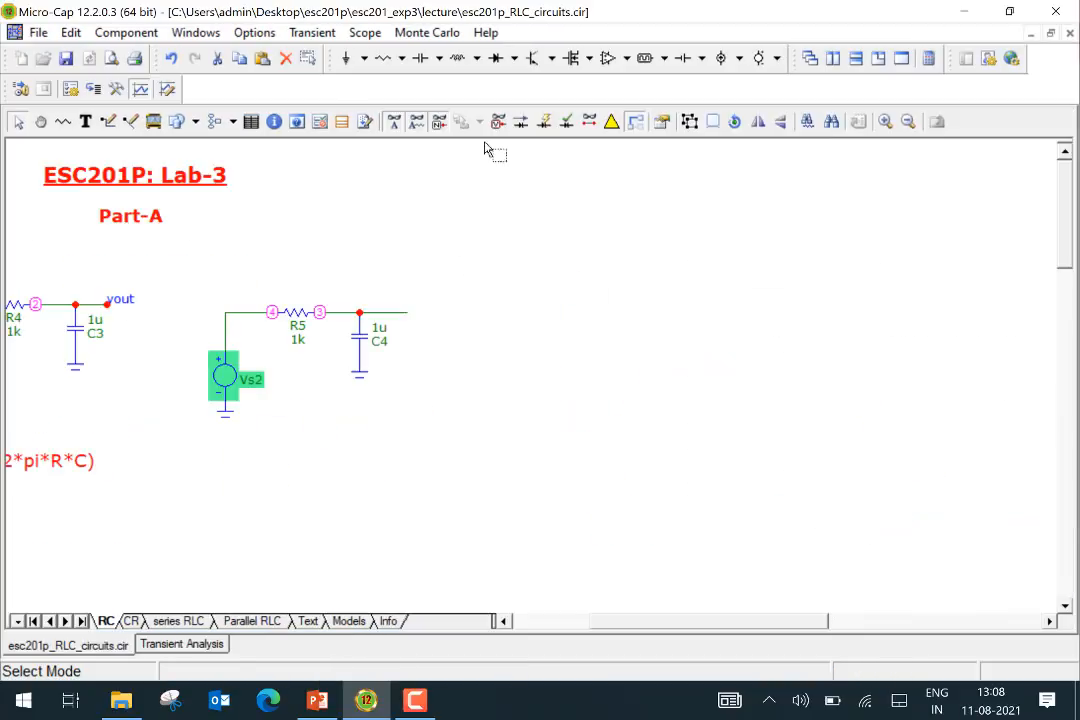
{"action": "left_click", "coordinate": [383, 57]}
{"action": "mouse_move", "coordinate": [453, 274]}
{"action": "left_mouse_down"}
{"action": "mouse_move", "coordinate": [455, 265]}
{"action": "mouse_move", "coordinate": [465, 312]}
{"action": "left_mouse_up"}
{"action": "right_click", "coordinate": [455, 267]}
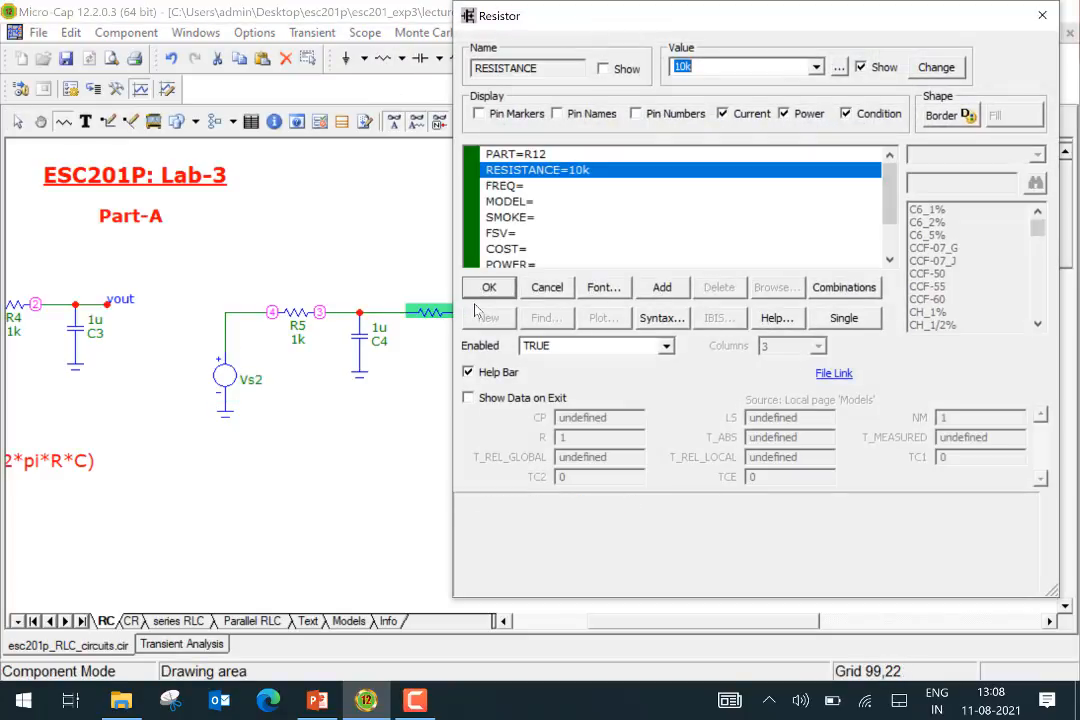
{"action": "type", "text": "1k"}
{"action": "left_click", "coordinate": [489, 287]}
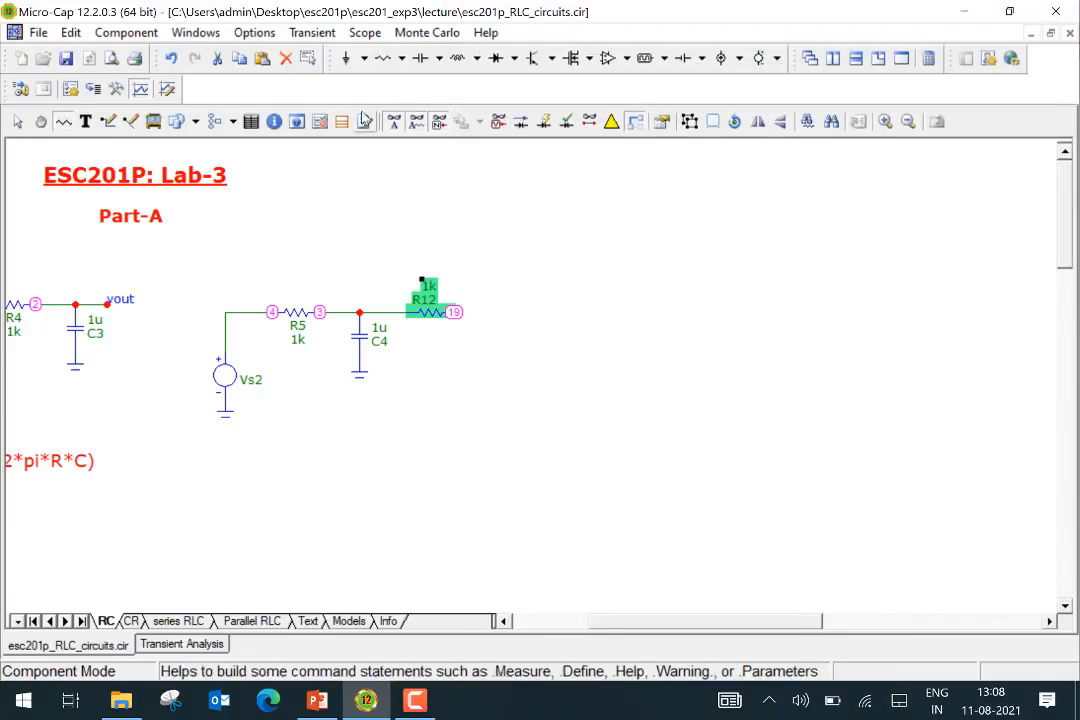
- Place a vertical 1u capacitor just beyond and below the free end of resistor R12
{"action": "left_click", "coordinate": [440, 58]}
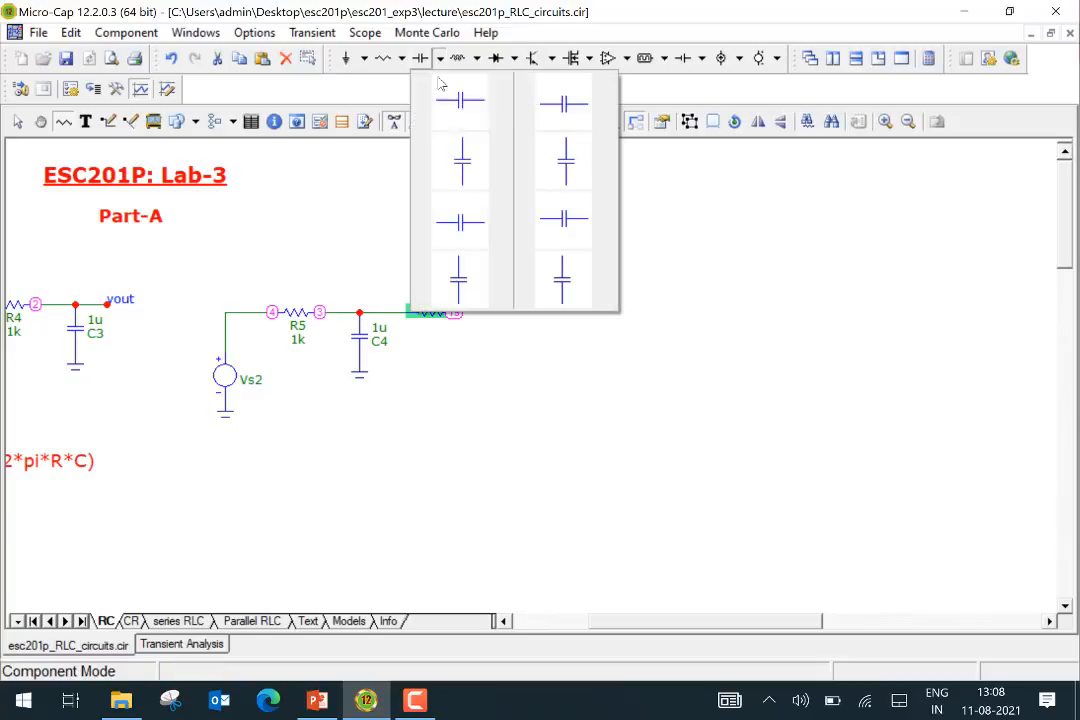
{"action": "left_click", "coordinate": [470, 175]}
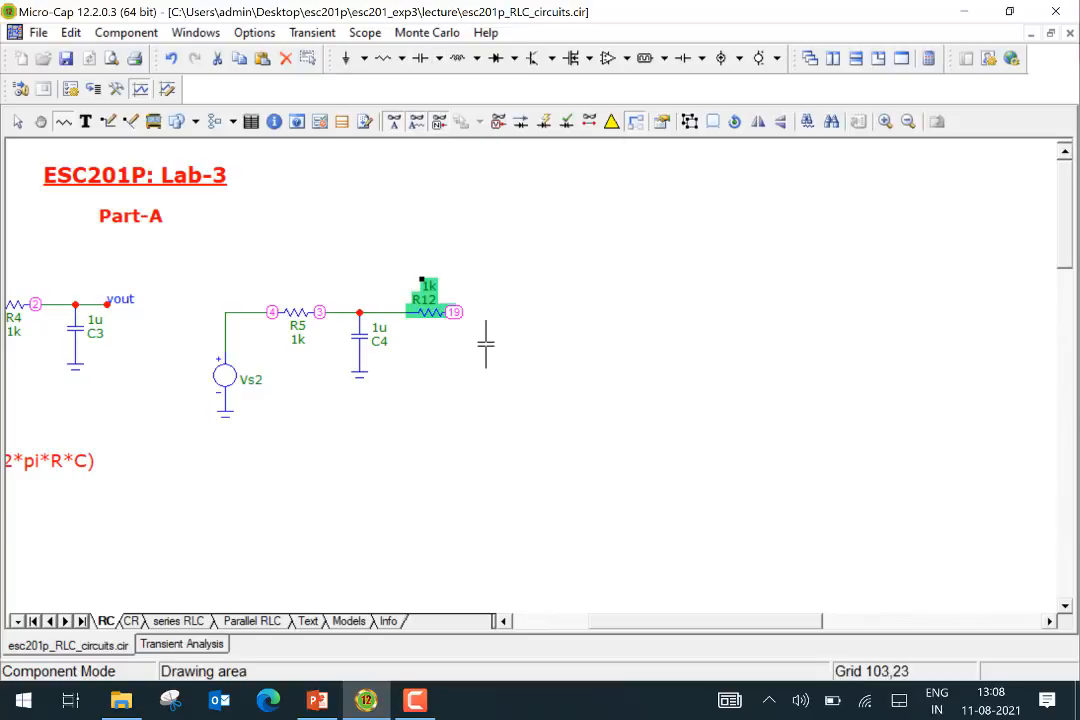
{"action": "left_click", "coordinate": [485, 345]}
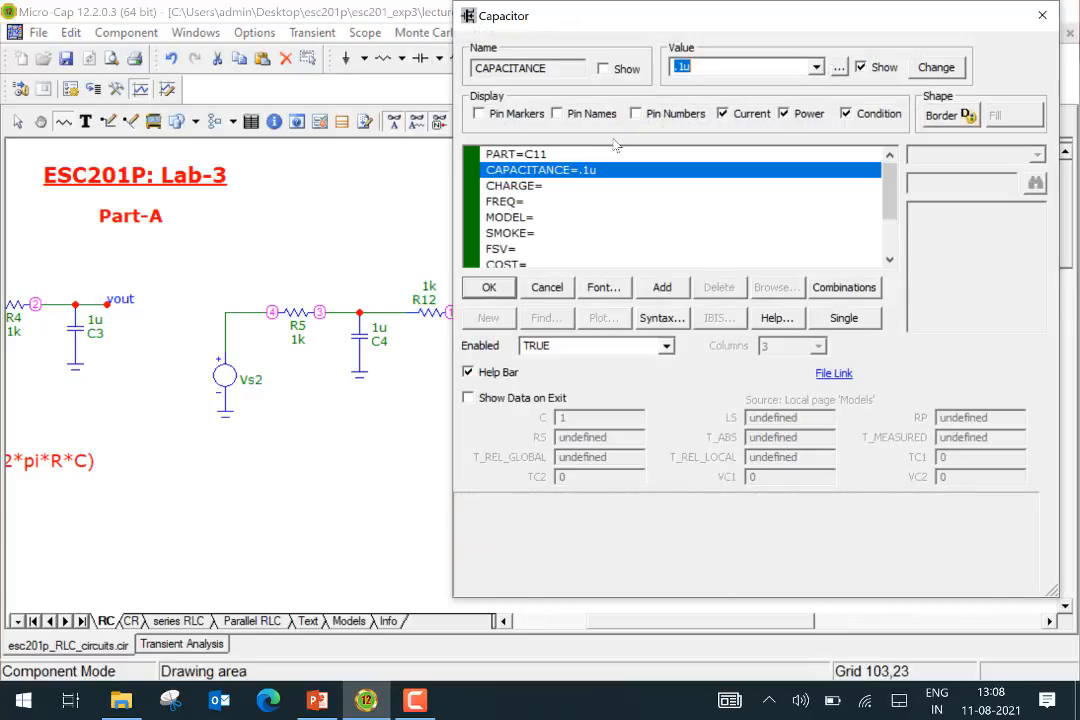
{"action": "type", "text": "1"}
{"action": "left_click", "coordinate": [489, 287]}
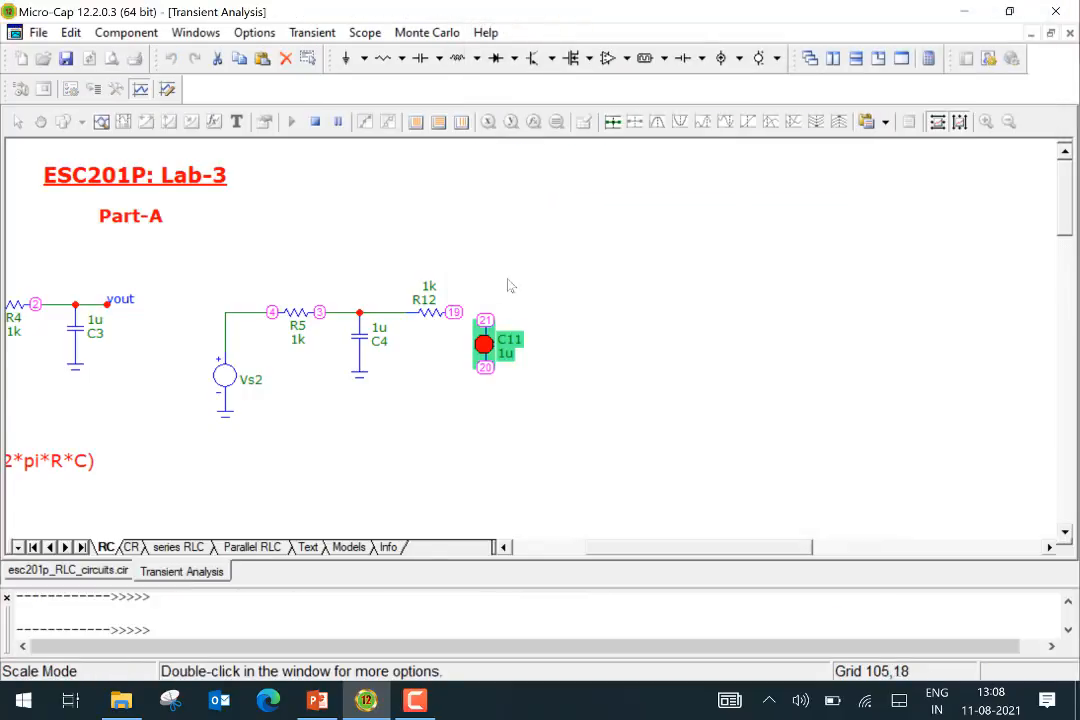
- Exit the transient analysis and wire the free end of R12 to the upper terminal of capacitor C11
{"action": "left_click", "coordinate": [314, 37]}
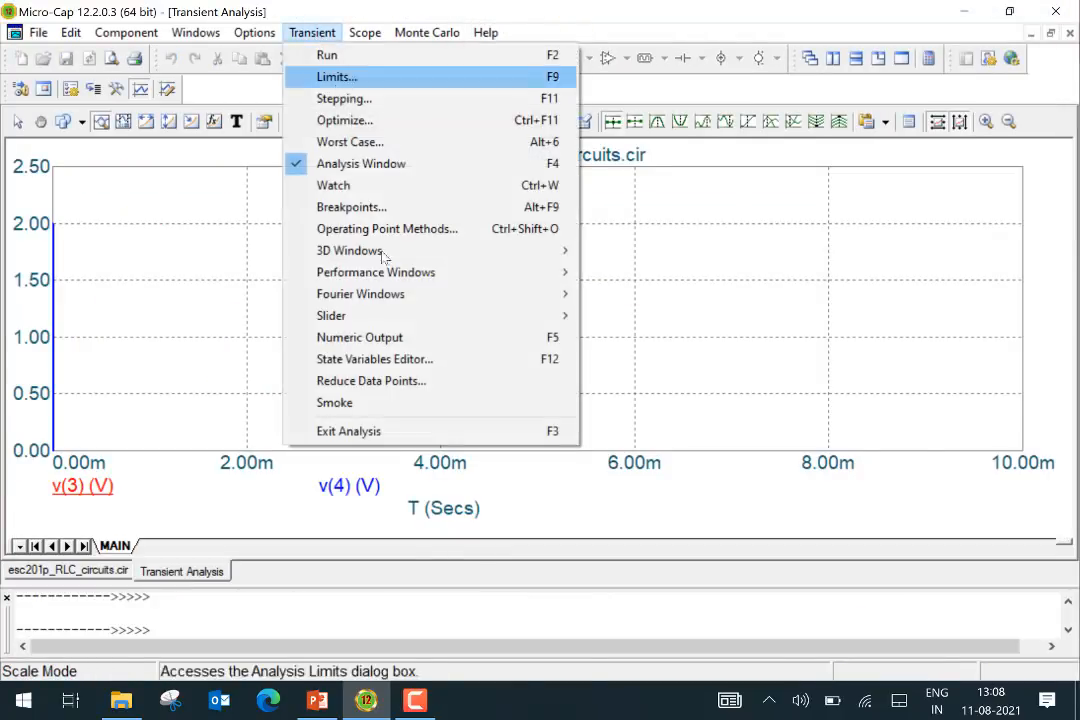
{"action": "left_click", "coordinate": [378, 431]}
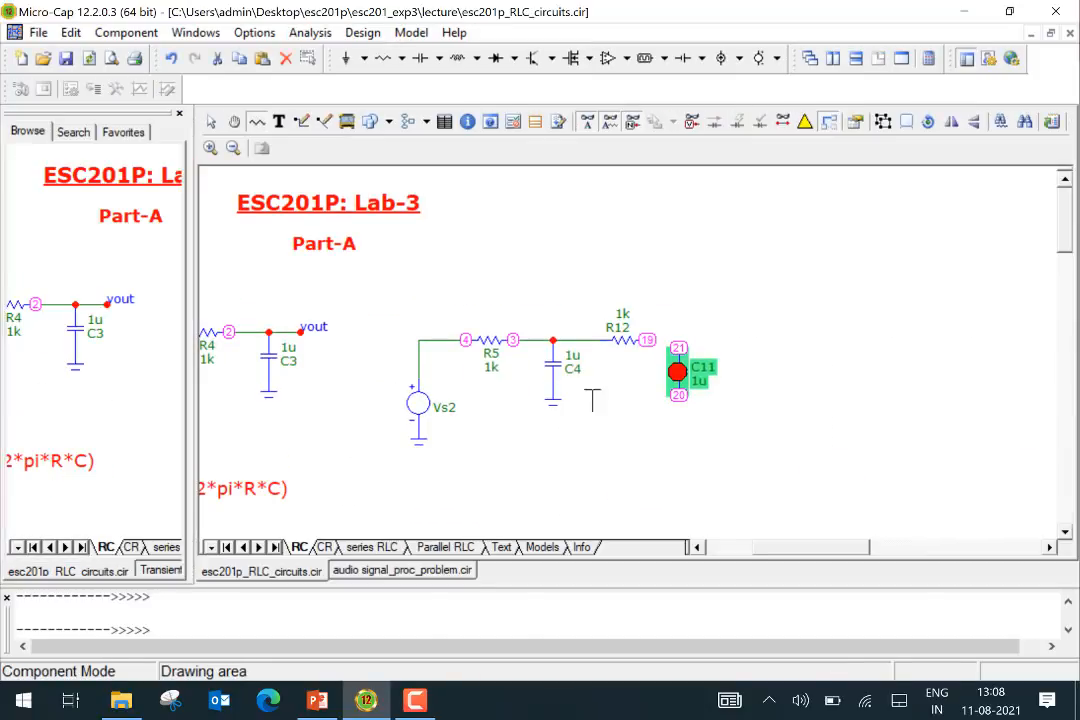
{"action": "key", "text": "Escape"}
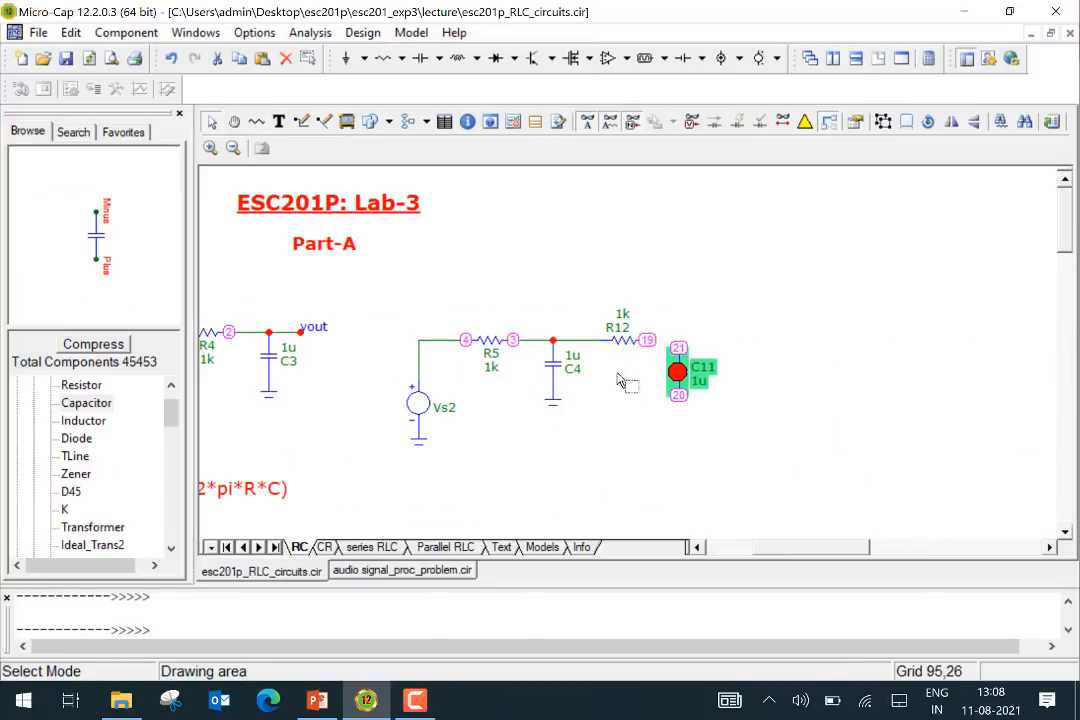
{"action": "left_click", "coordinate": [302, 121]}
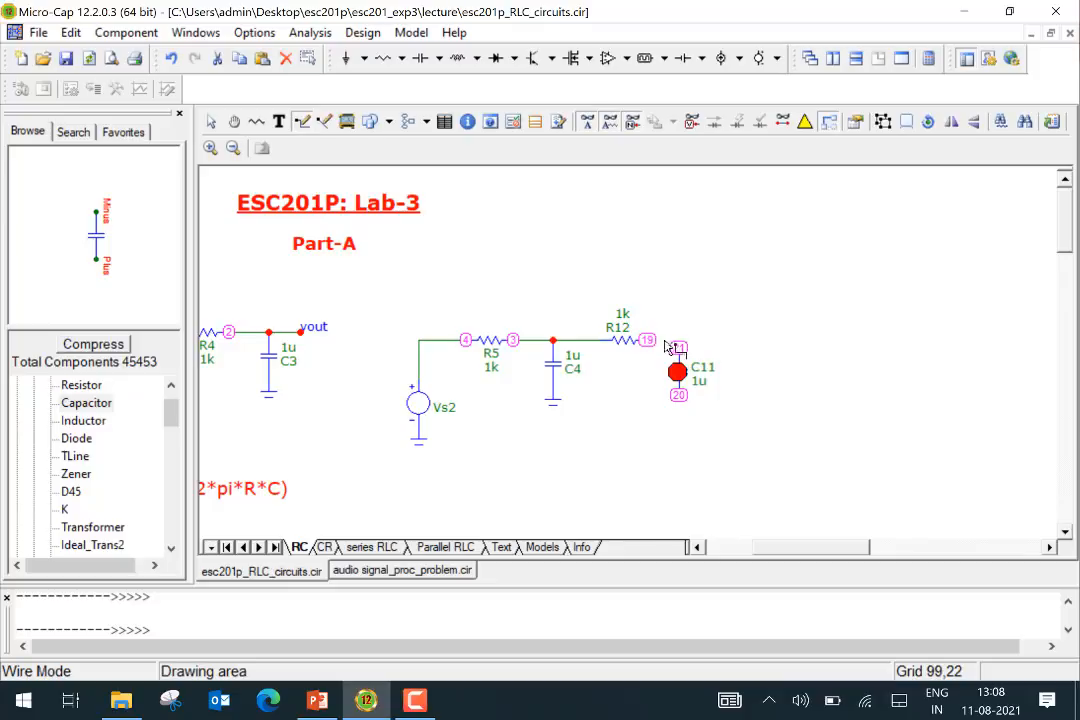
{"action": "left_click_drag", "start_coordinate": [665, 342], "coordinate": [679, 352]}
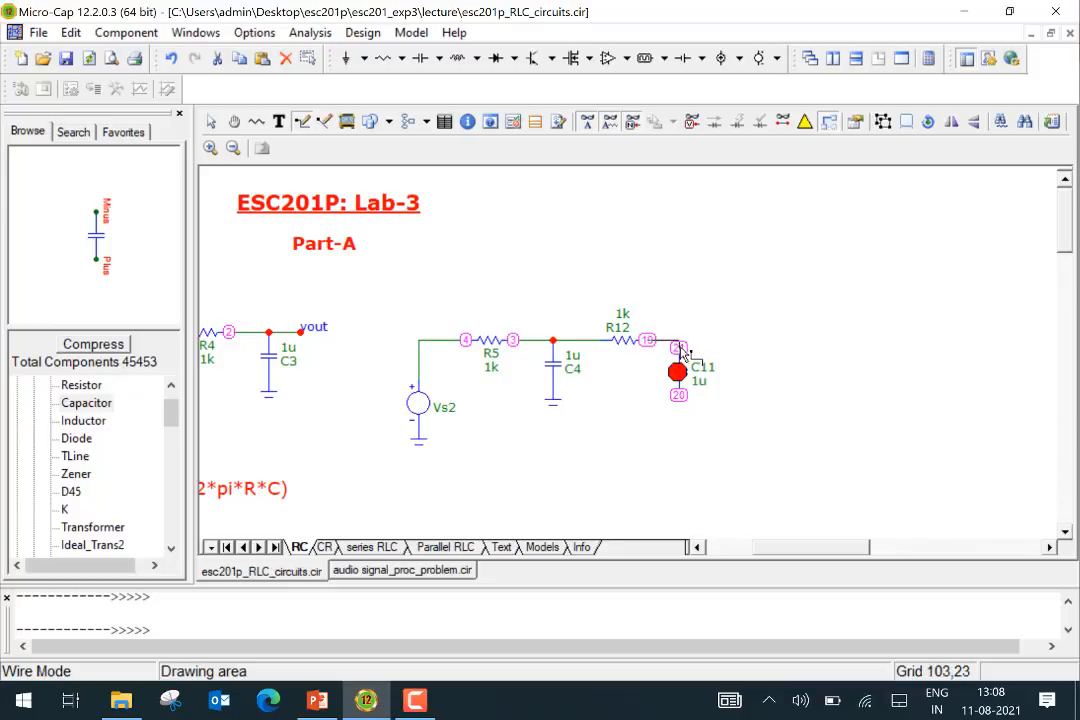
- Place a ground at the lower terminal of capacitor C11 and clear the selection
{"action": "left_click", "coordinate": [347, 60]}
{"action": "left_click", "coordinate": [679, 405]}
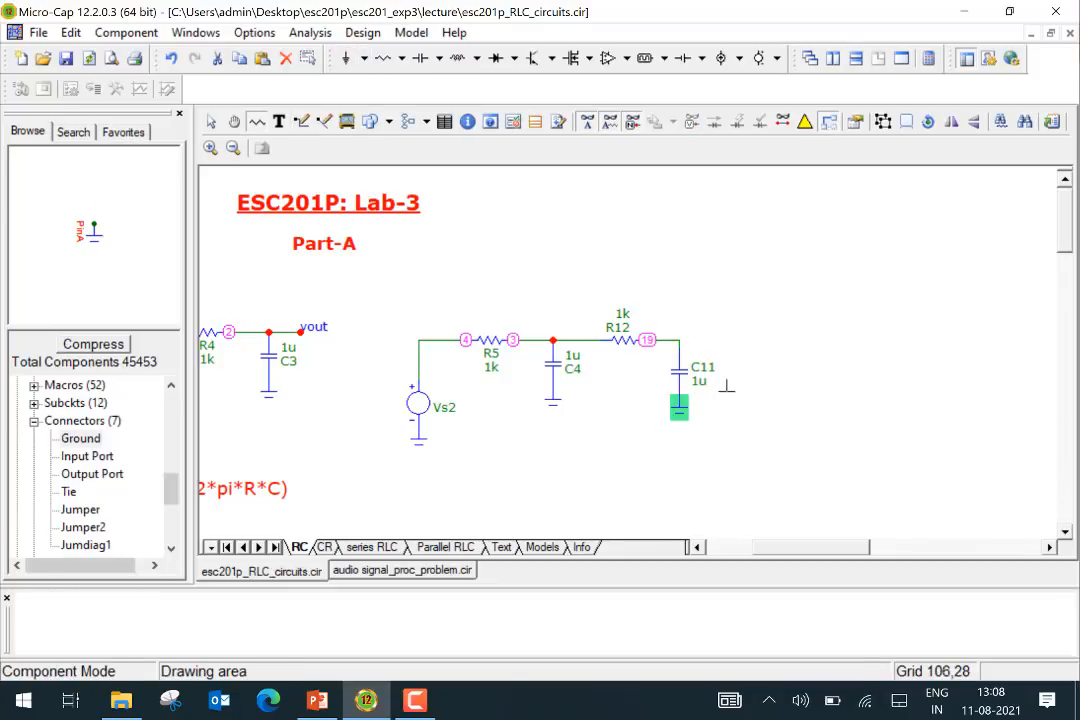
{"action": "key", "text": "Escape"}
{"action": "left_click", "coordinate": [782, 336]}
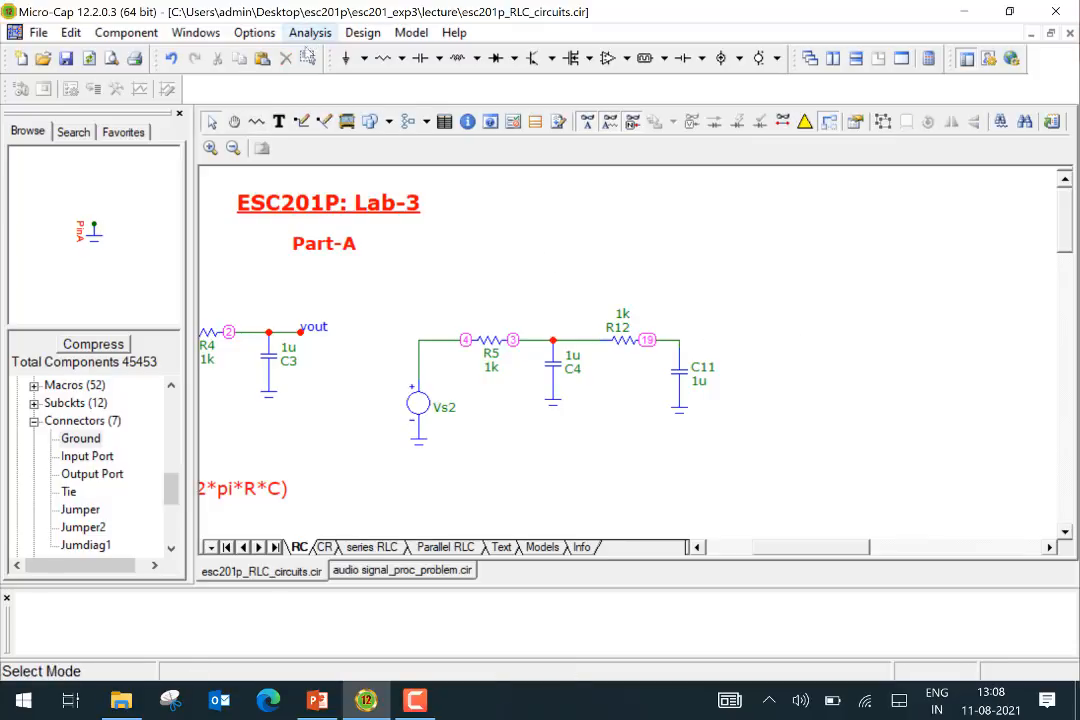
- Run the transient analysis of the two-stage RC circuit for v(3) and v(4) with the existing limits, then return to the schematic
{"action": "left_click", "coordinate": [320, 38]}
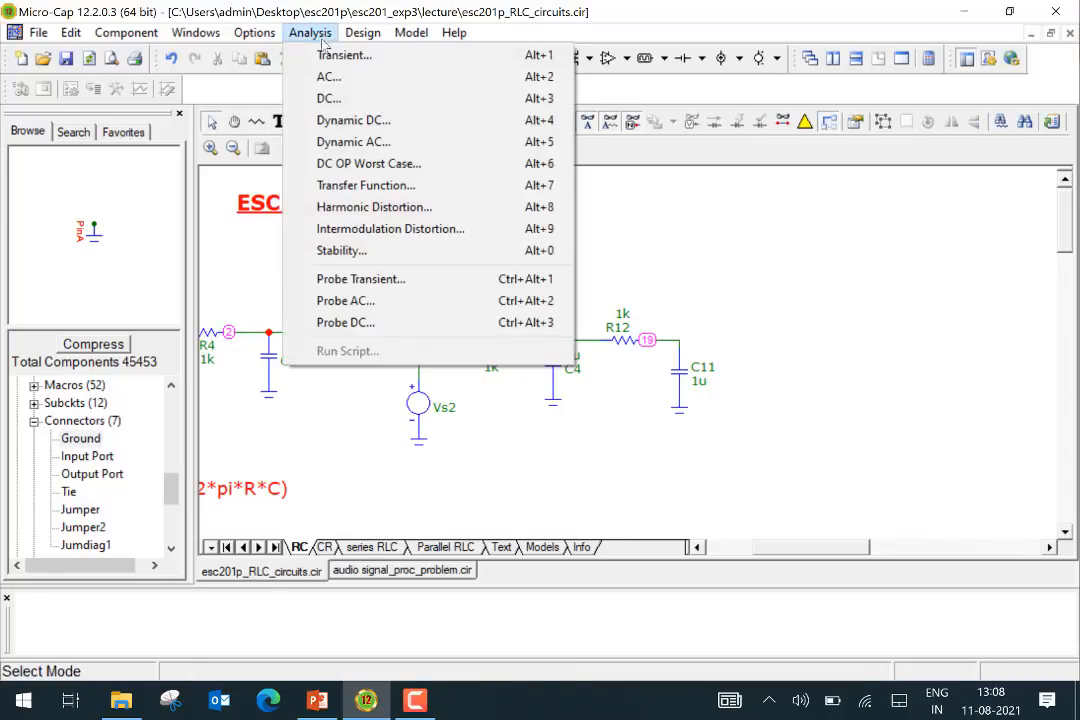
{"action": "left_click", "coordinate": [330, 55]}
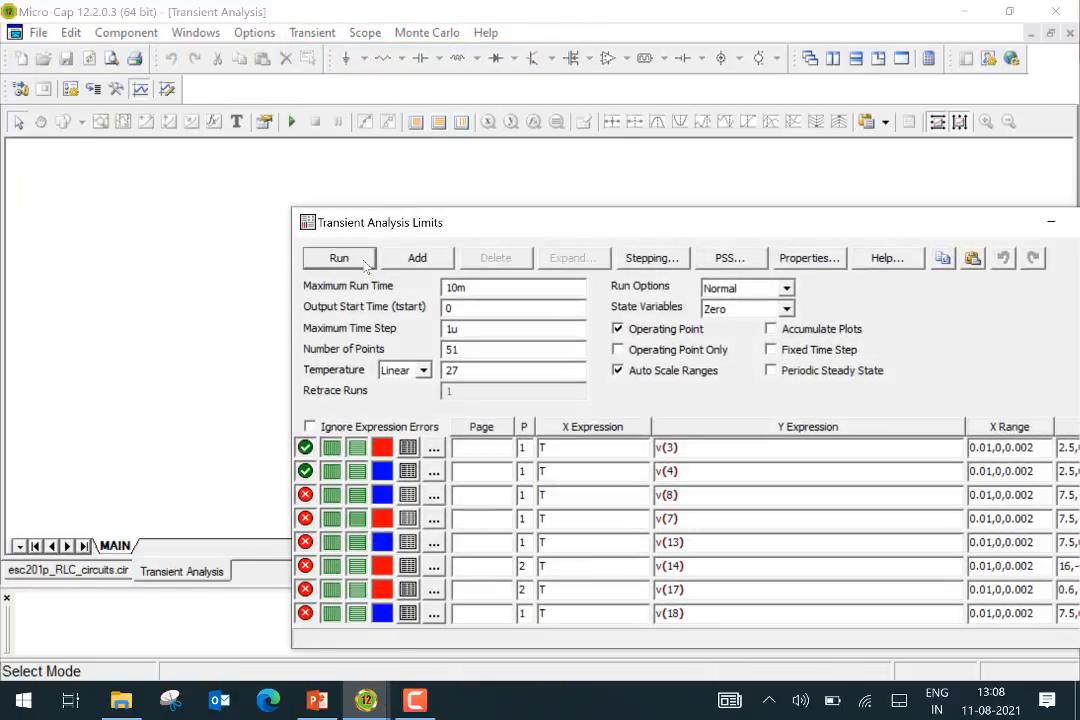
{"action": "left_click", "coordinate": [364, 260]}
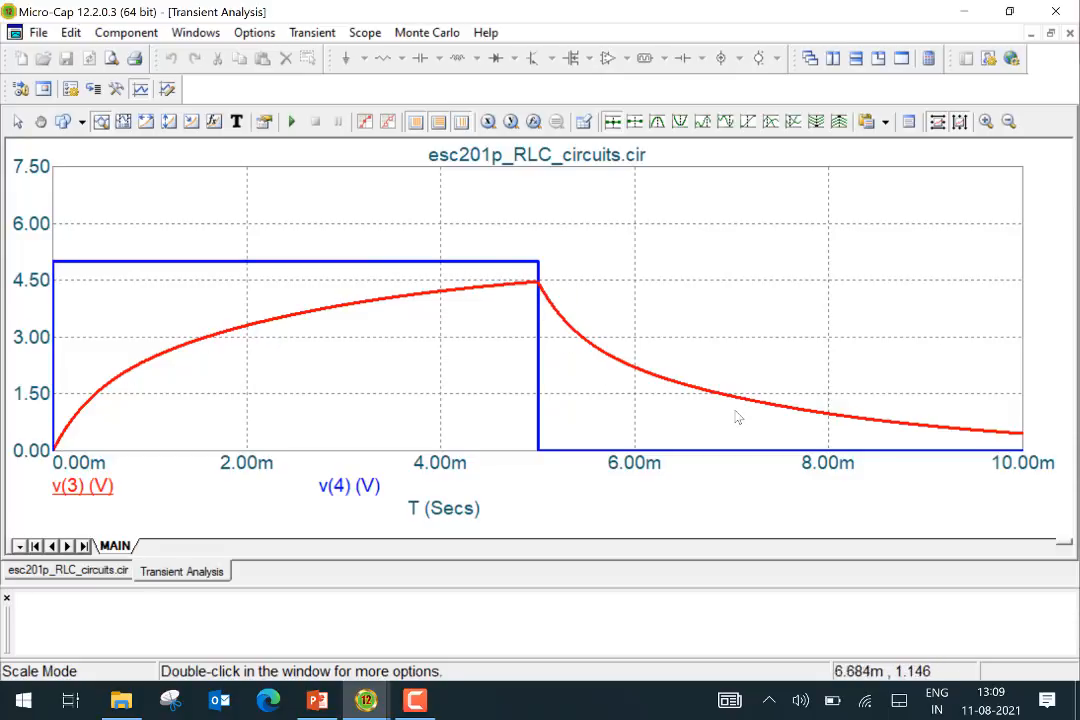
{"action": "left_click", "coordinate": [72, 572]}
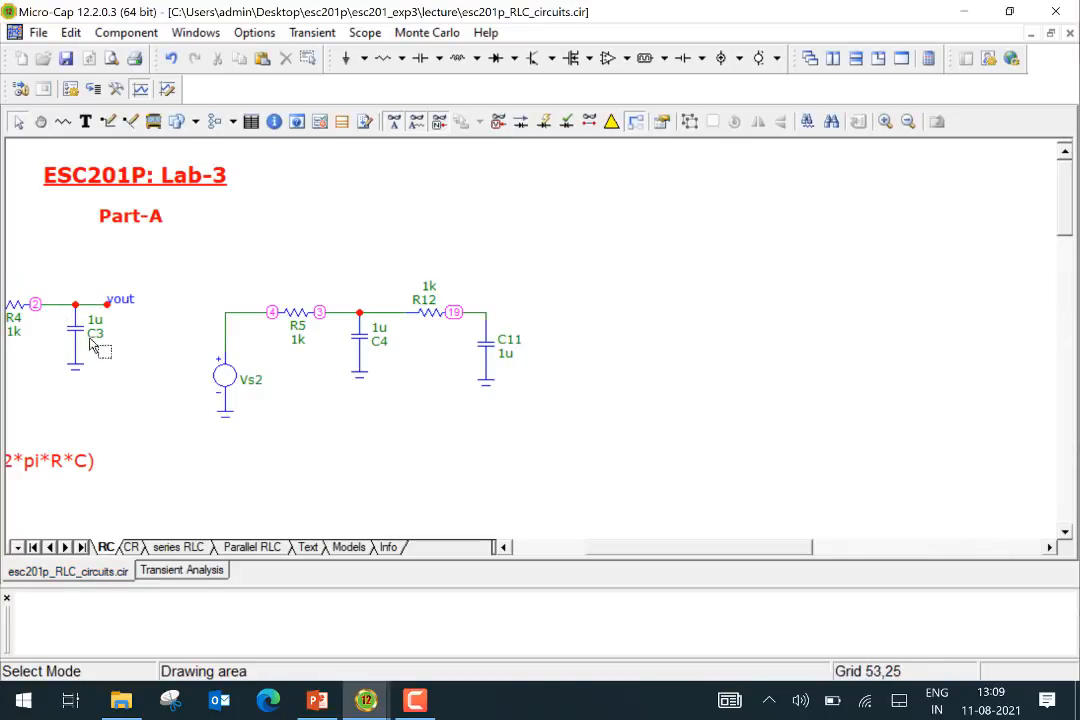
- Set capacitor C11 to 10u and bring up the updated transient plot of v(3) and v(4)
{"action": "double_click", "coordinate": [504, 356]}
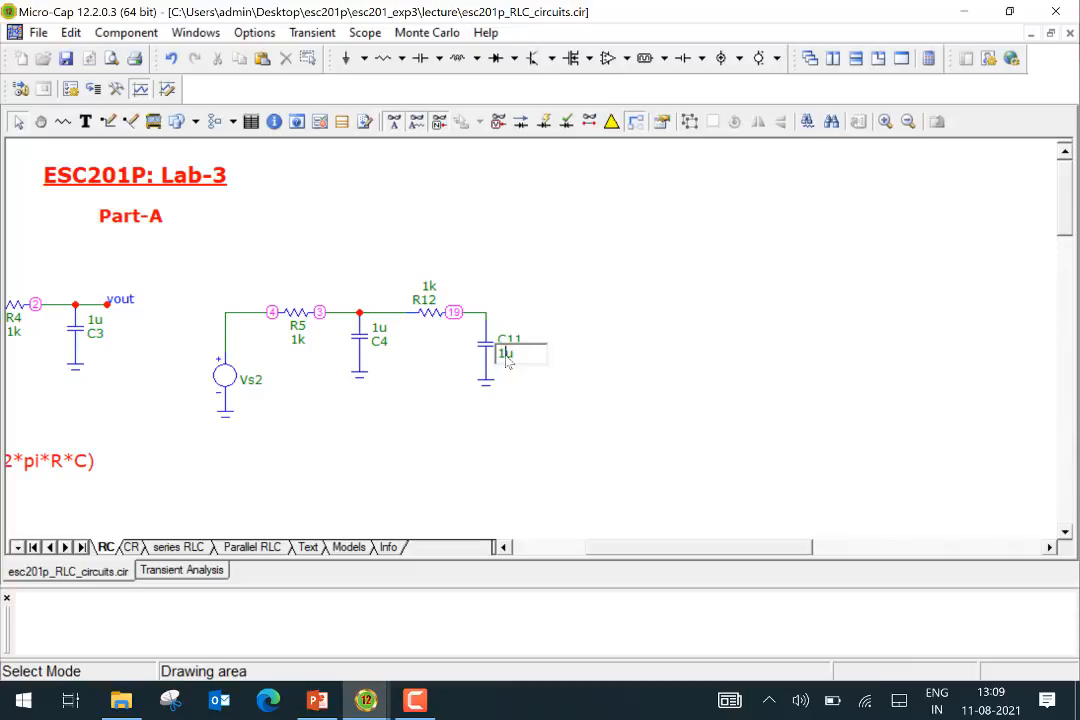
{"action": "type", "text": "10u"}
{"action": "key", "text": "Return"}
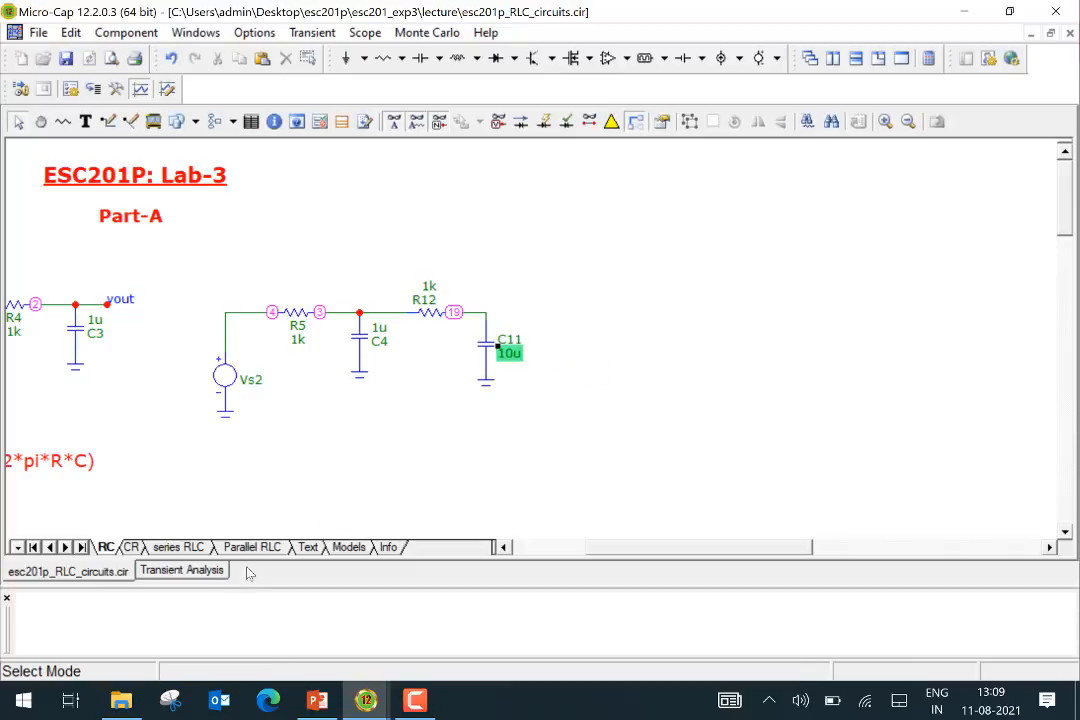
{"action": "left_click", "coordinate": [222, 571]}
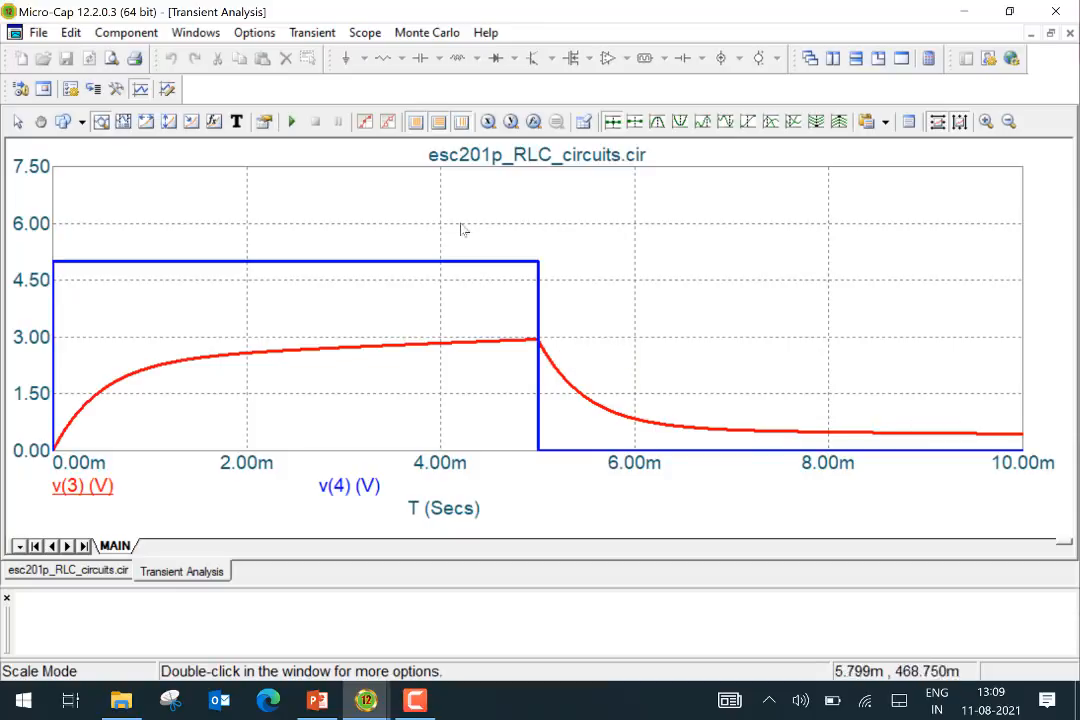
- Exit the transient analysis and cut the second RC stage containing R12, C11 and its ground from the schematic
{"action": "left_click", "coordinate": [316, 33]}
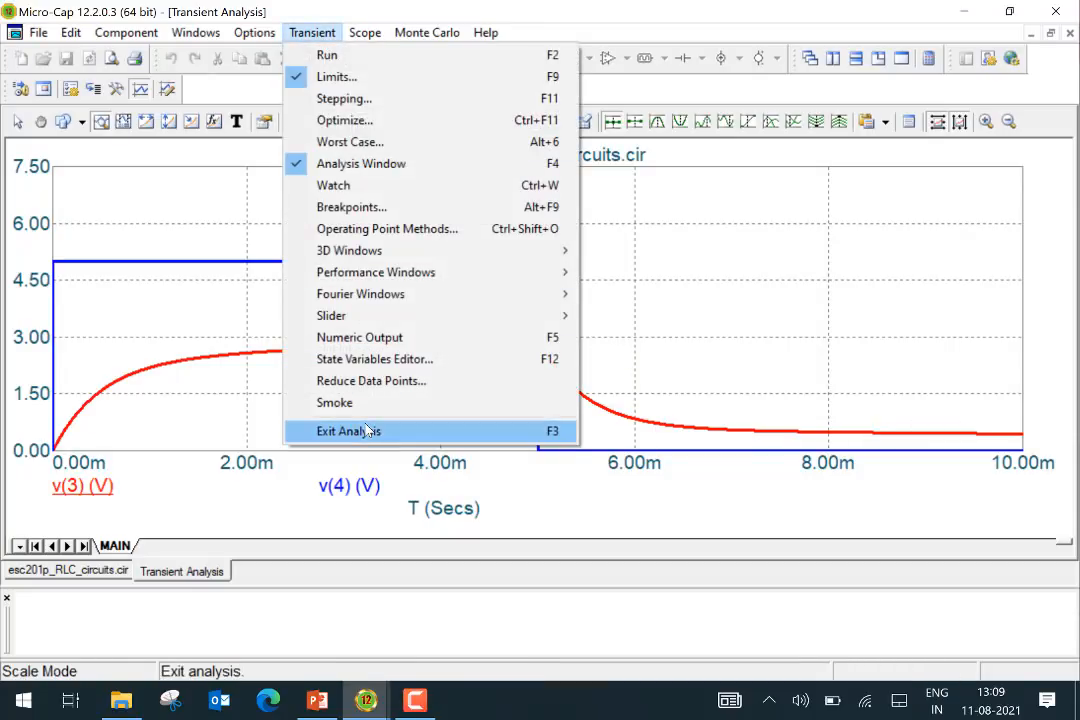
{"action": "left_click", "coordinate": [366, 431]}
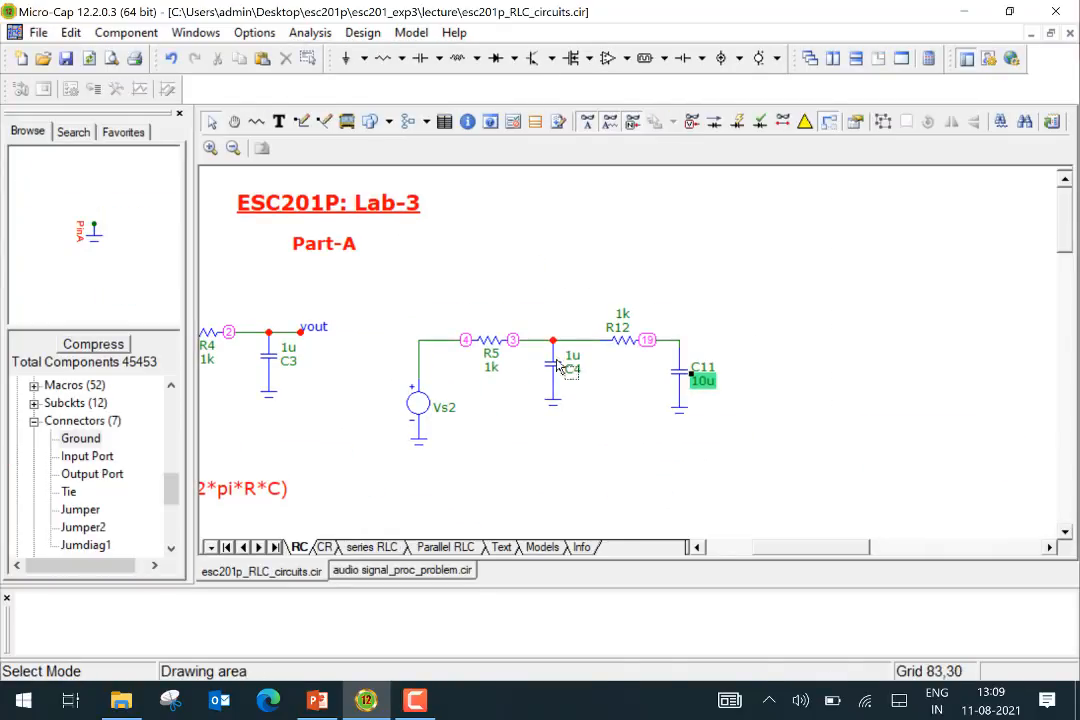
{"action": "left_click_drag", "start_coordinate": [604, 286], "coordinate": [741, 429]}
{"action": "left_click", "coordinate": [217, 58]}
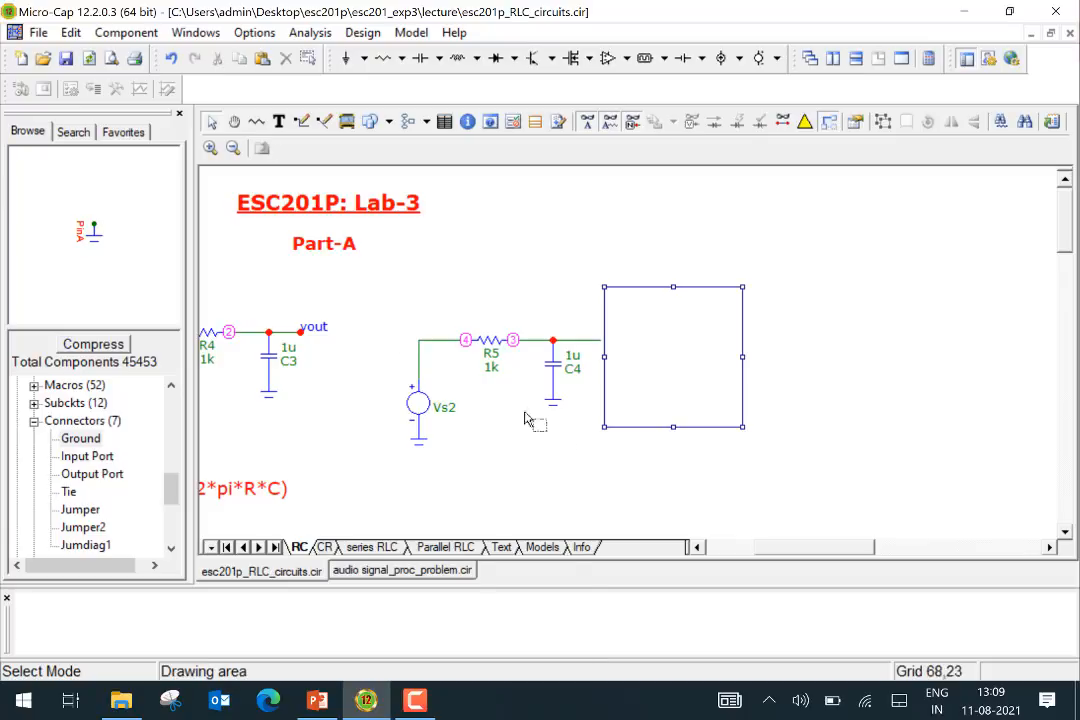
{"action": "left_click", "coordinate": [556, 461]}
- Shrink the empty pane below the schematic and open the CR schematic page with both circuits in view
{"action": "left_click_drag", "start_coordinate": [807, 549], "coordinate": [747, 549]}
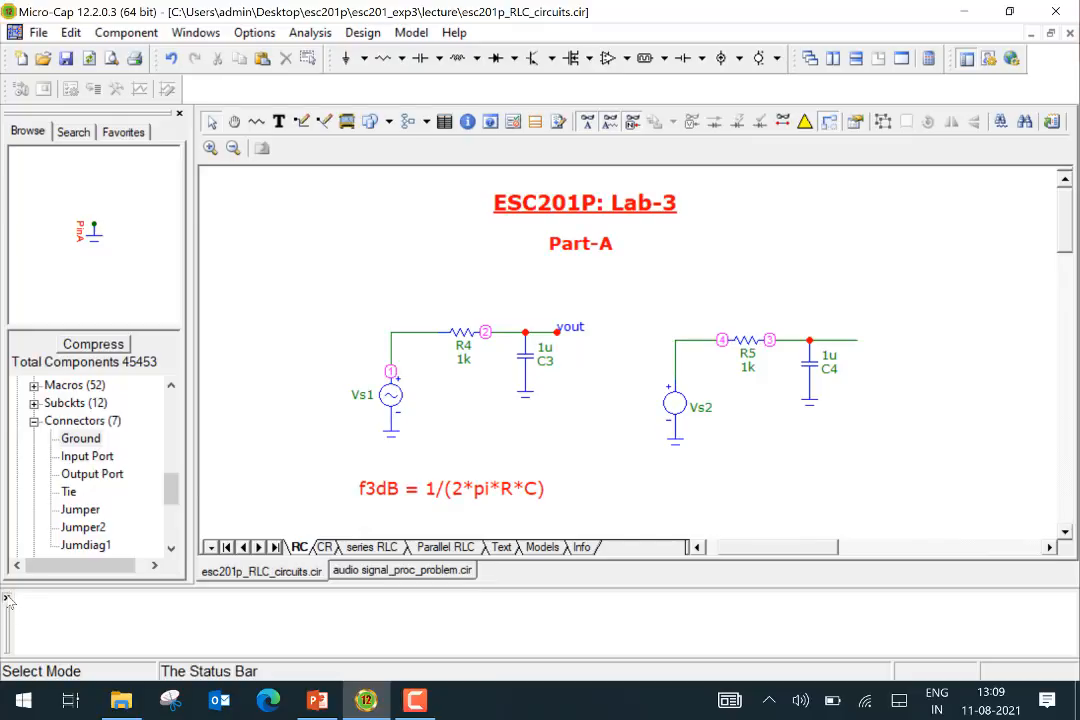
{"action": "left_click_drag", "start_coordinate": [8, 598], "coordinate": [8, 668]}
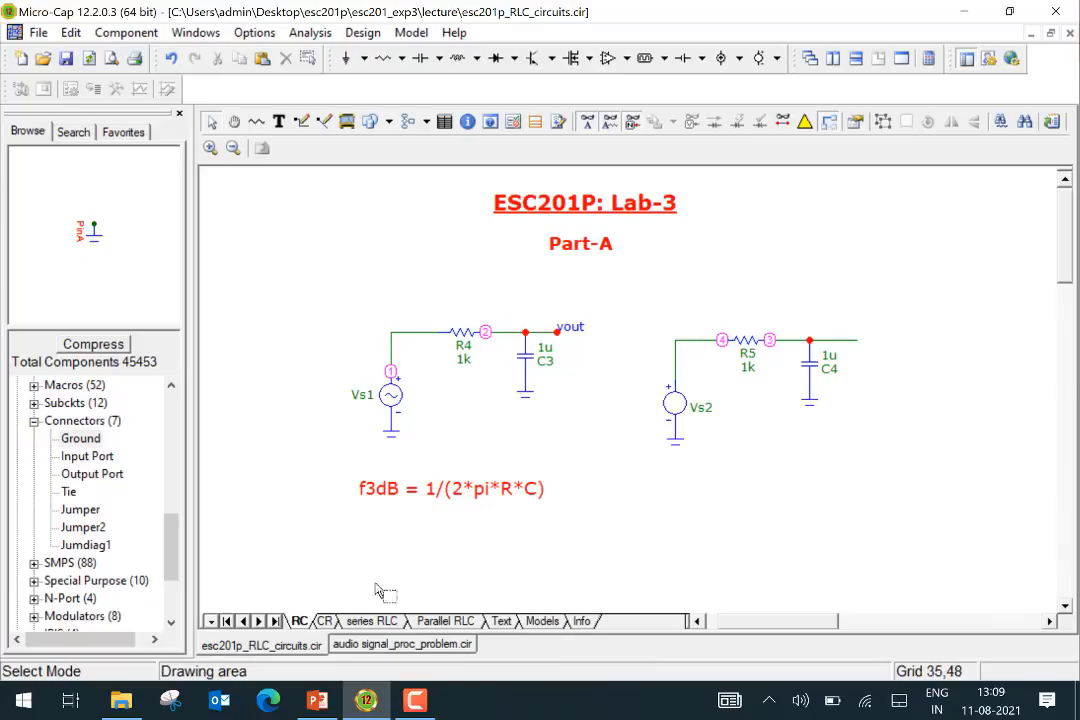
{"action": "left_click", "coordinate": [324, 621]}
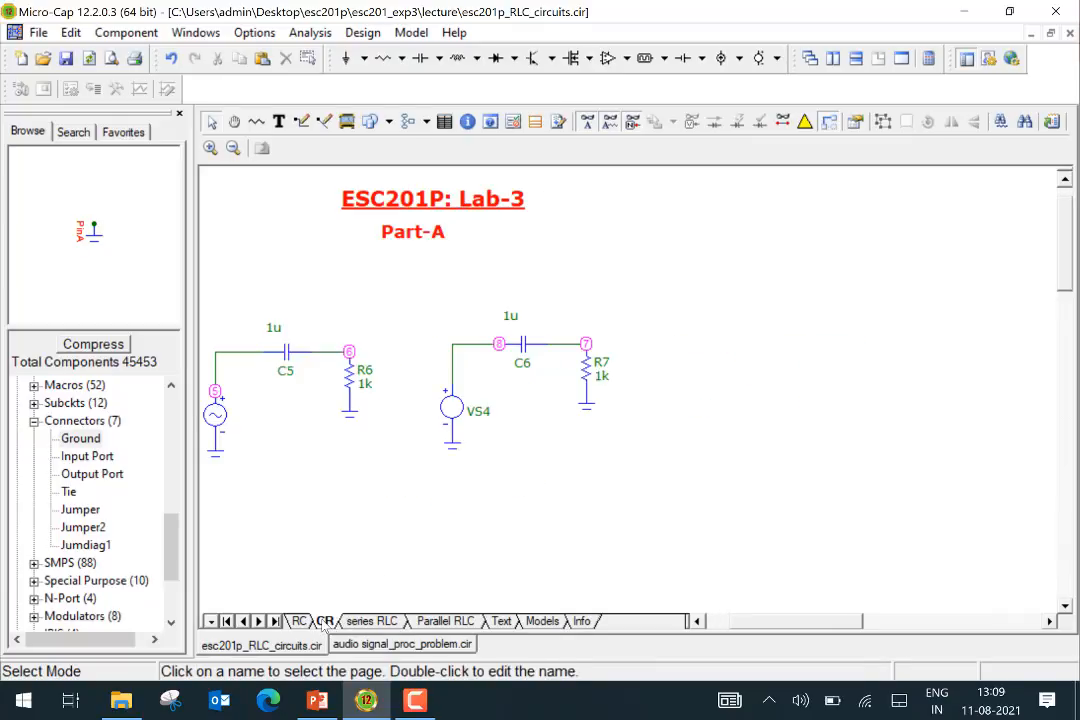
{"action": "left_click_drag", "start_coordinate": [748, 623], "coordinate": [725, 623]}
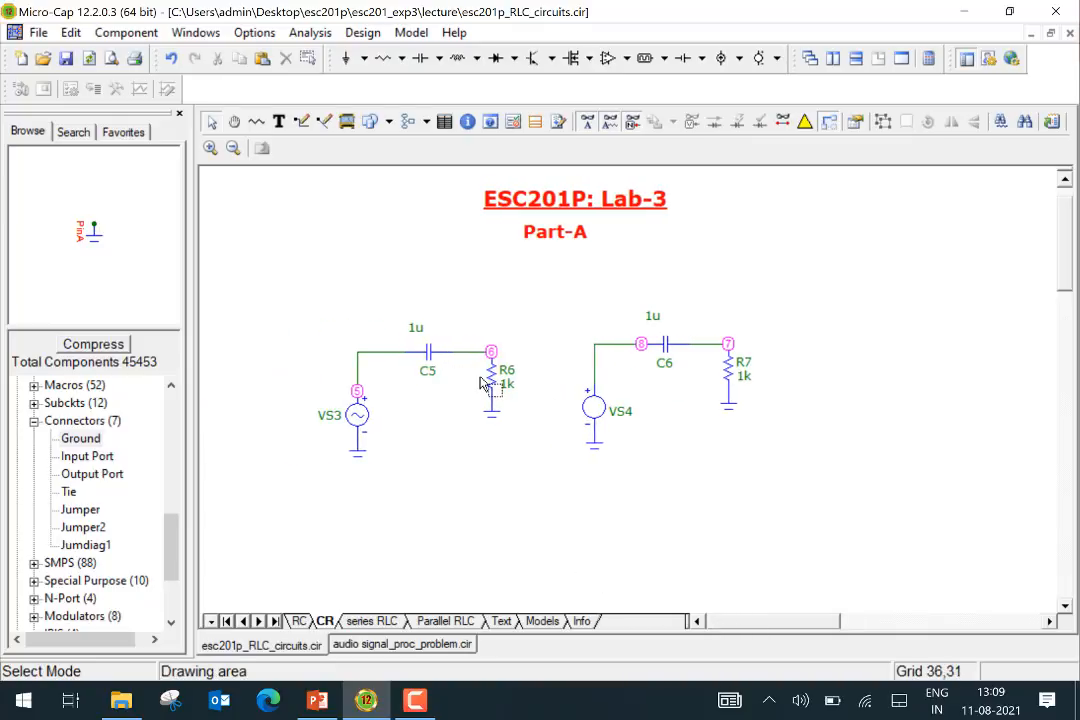
- Draw short horizontal output wires outward from node 6 above R6 and node 7 above R7
{"action": "left_click", "coordinate": [324, 121]}
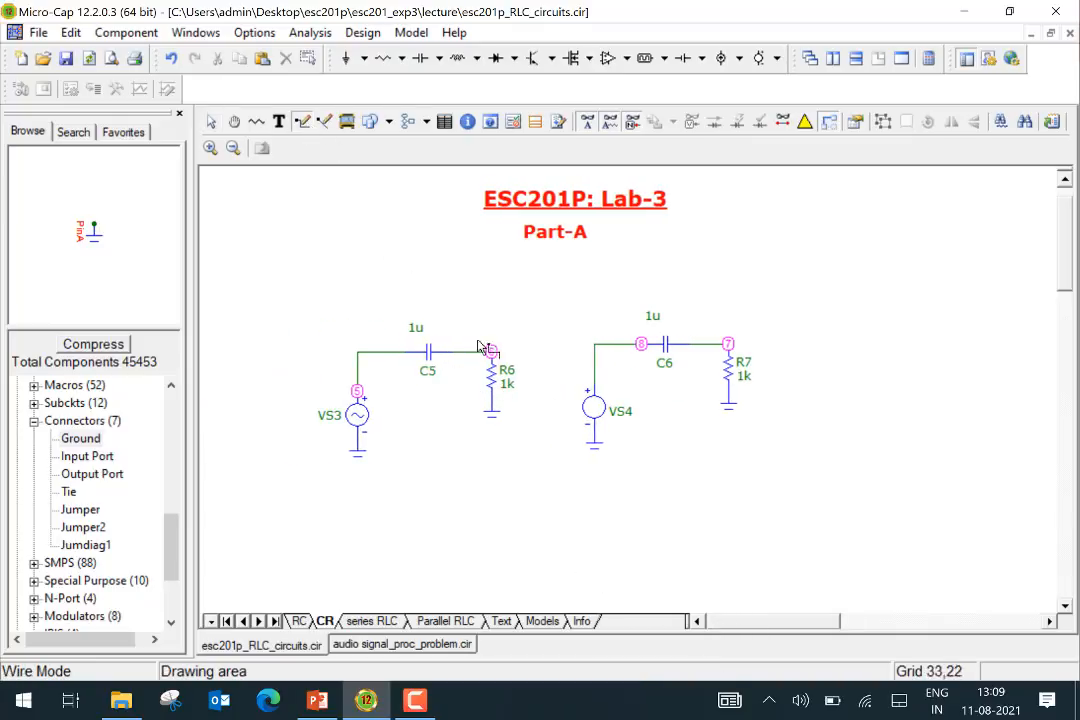
{"action": "left_click_drag", "start_coordinate": [492, 352], "coordinate": [529, 358]}
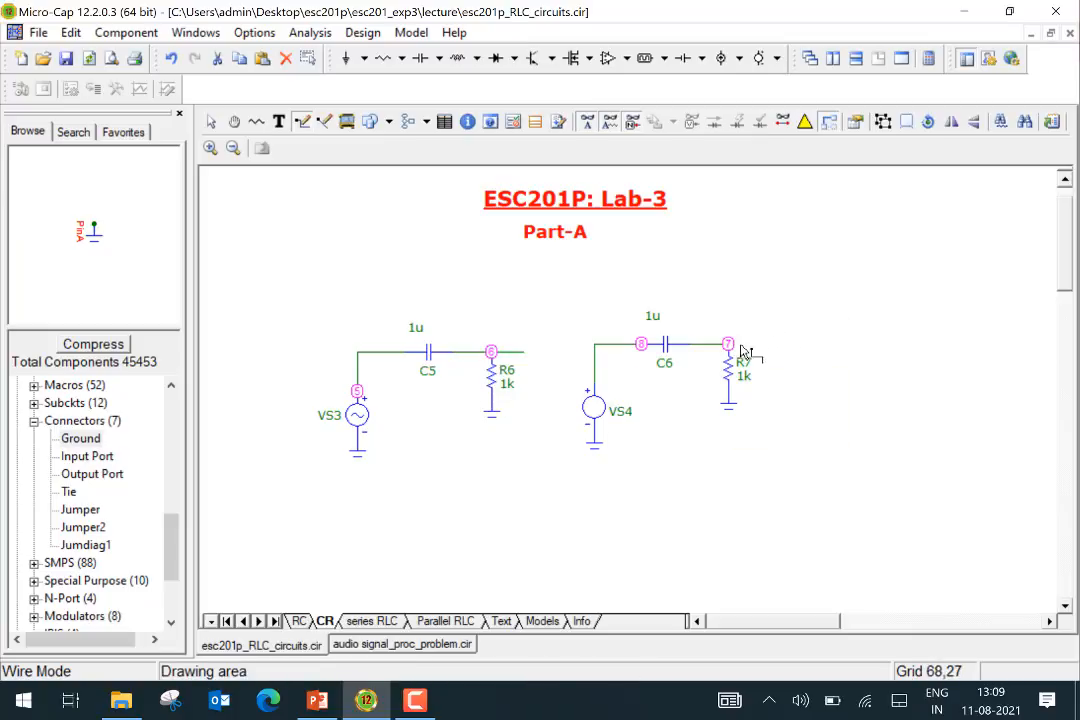
{"action": "left_click_drag", "start_coordinate": [740, 346], "coordinate": [768, 345]}
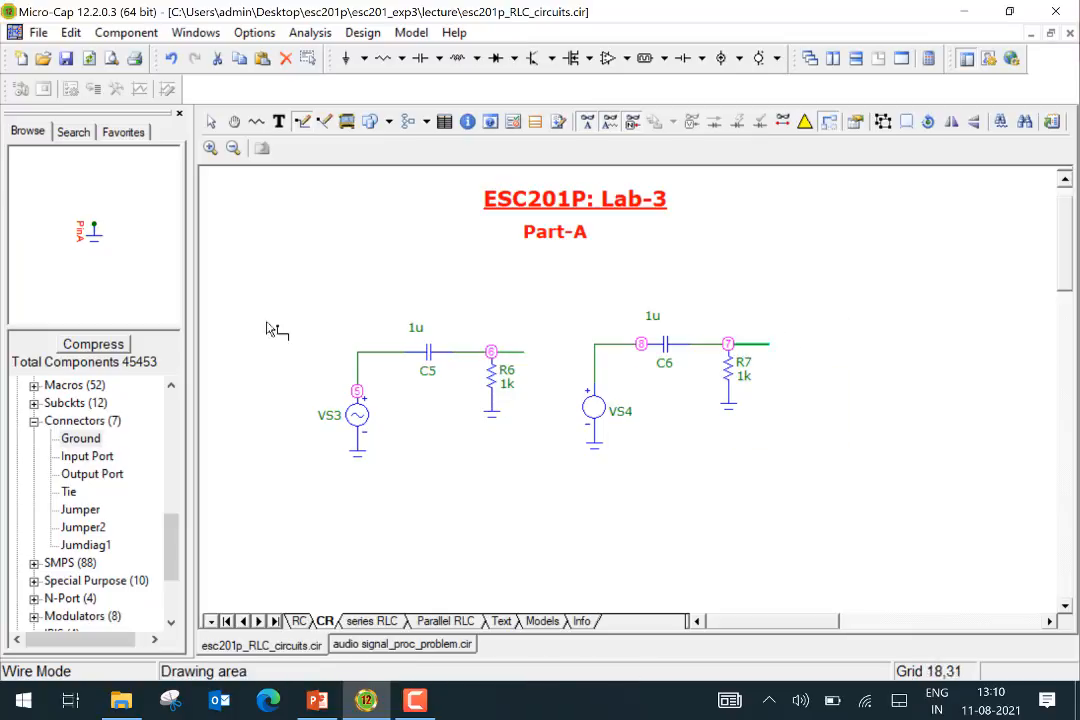
{"action": "left_click", "coordinate": [211, 121]}
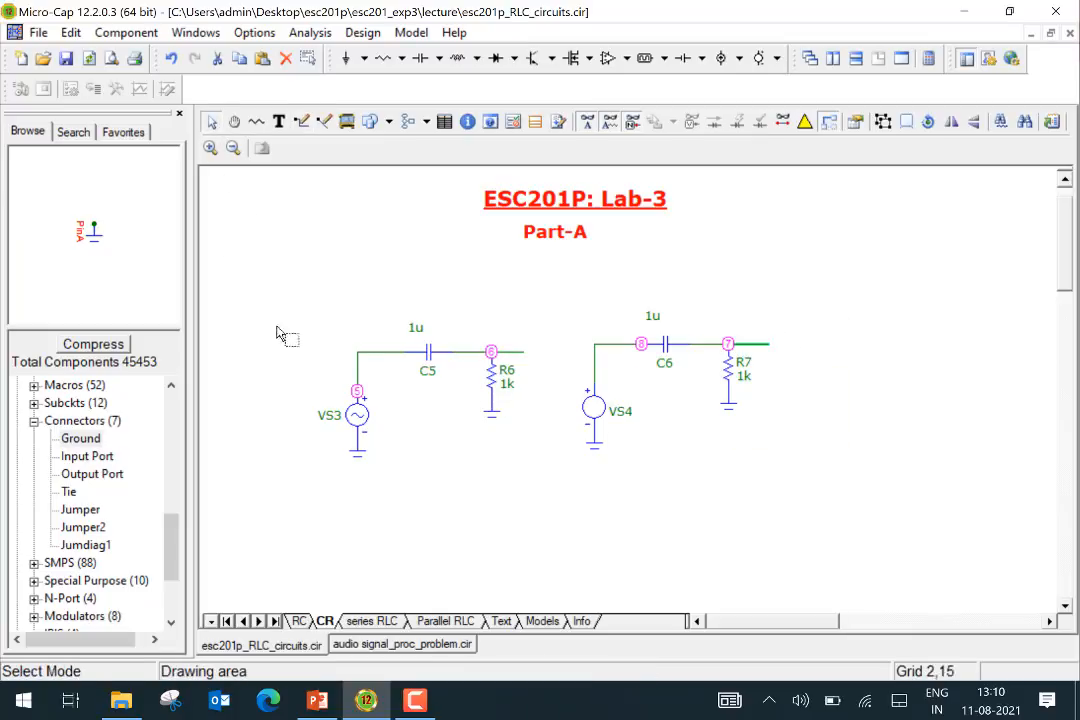
{"action": "left_click", "coordinate": [494, 356]}
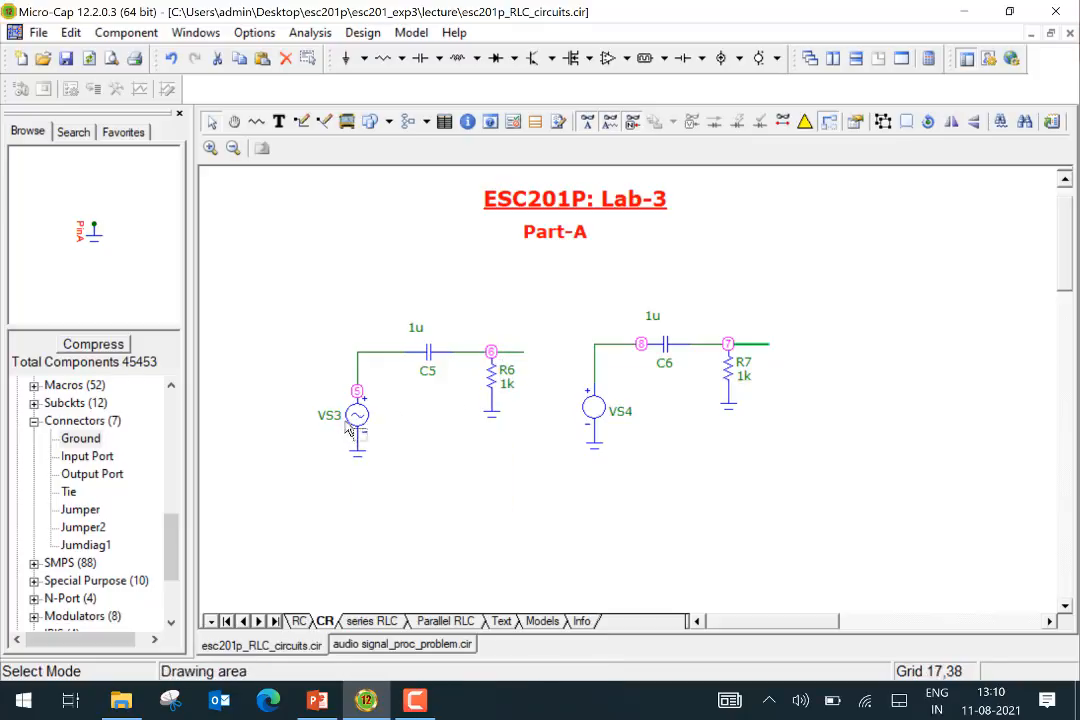
- Run the AC analysis with only the dB(v(6)) curve enabled and the dB(v(2)) curve disabled
{"action": "left_click", "coordinate": [311, 33]}
{"action": "left_click", "coordinate": [333, 77]}
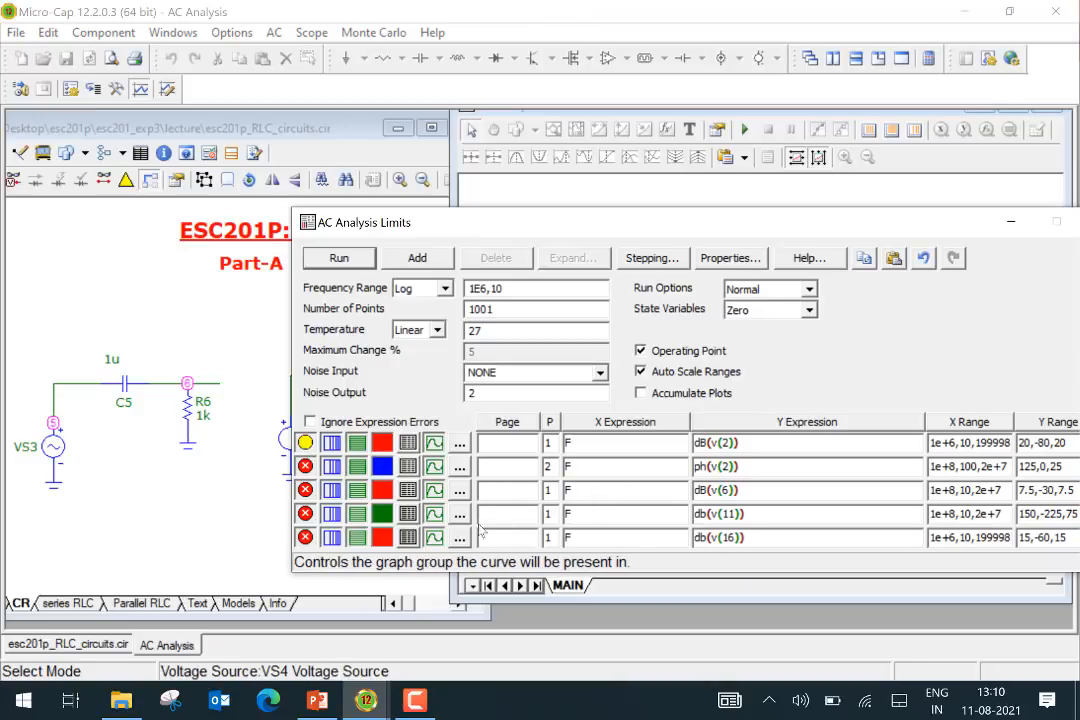
{"action": "left_click", "coordinate": [305, 443]}
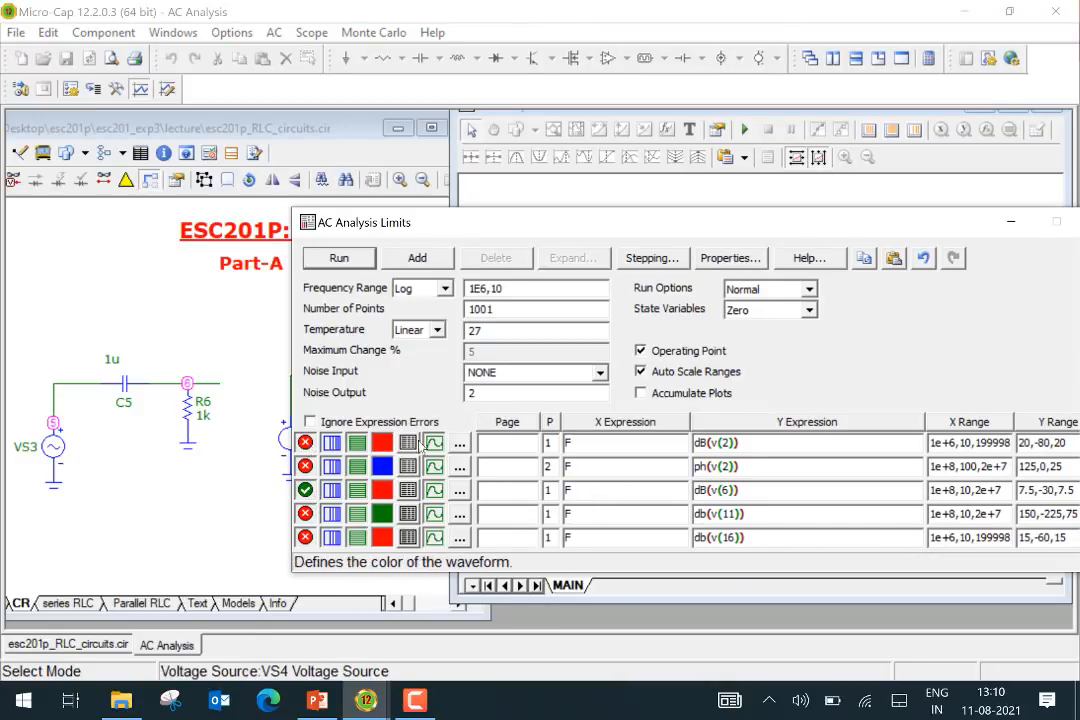
{"action": "left_click", "coordinate": [365, 259]}
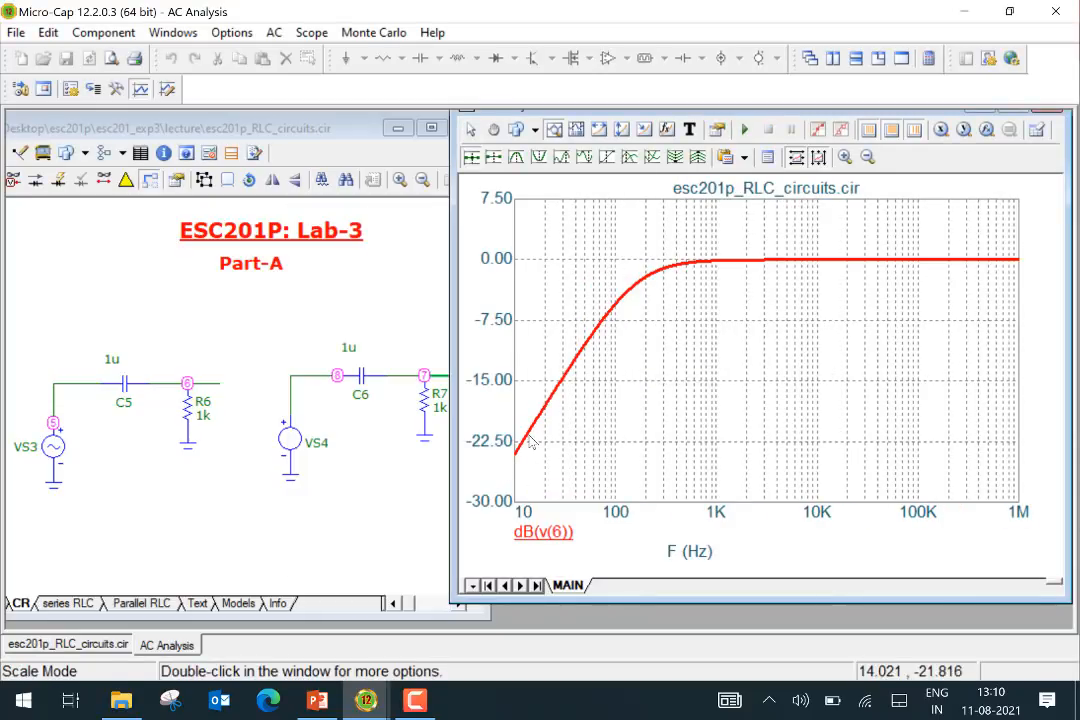
- Reposition the AC Analysis plot window beside the schematic and examine the dB(v(6)) frequency response against the C5–R6 circuit
{"action": "mouse_move", "coordinate": [531, 446]}
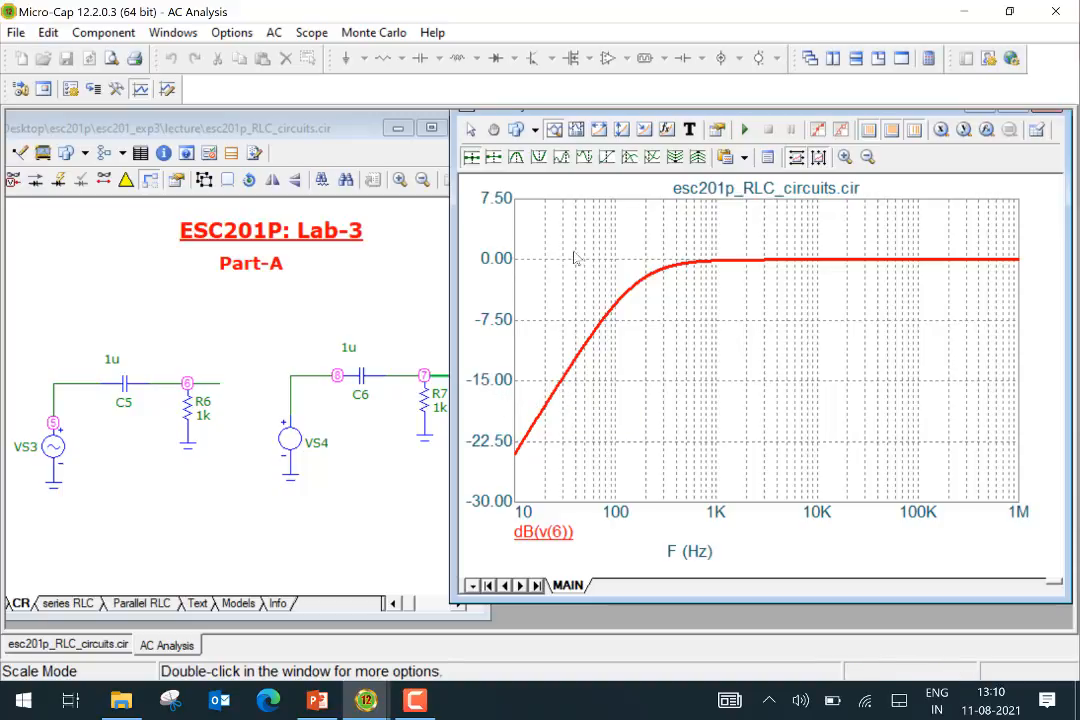
{"action": "mouse_move", "coordinate": [712, 259]}
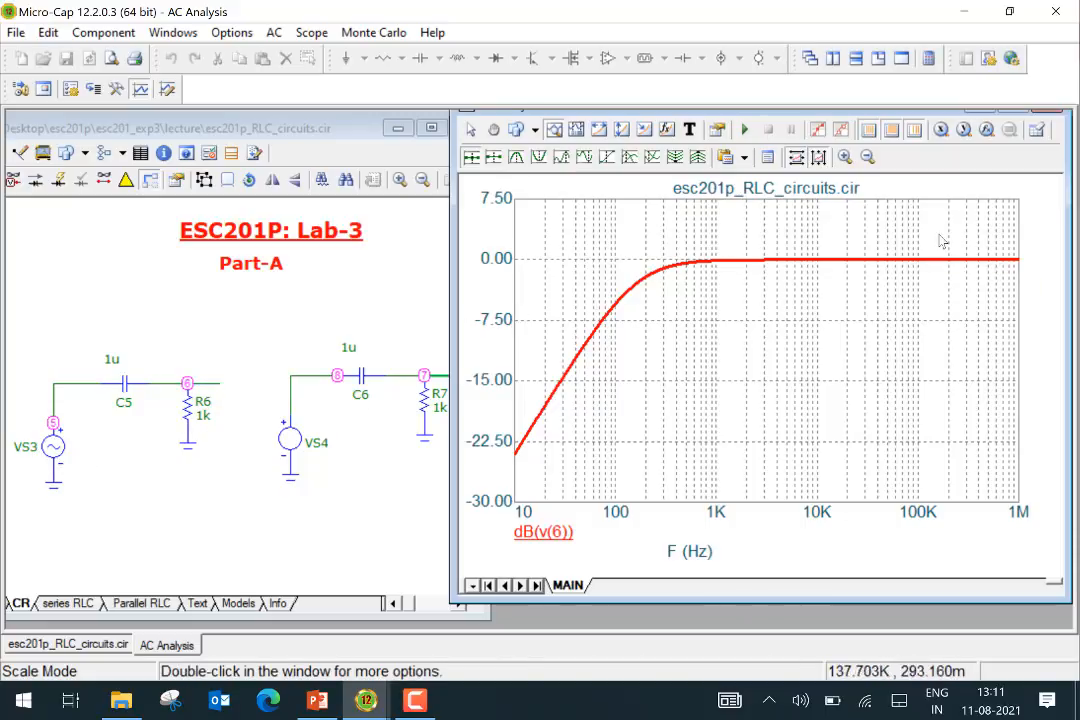
{"action": "mouse_move", "coordinate": [926, 259]}
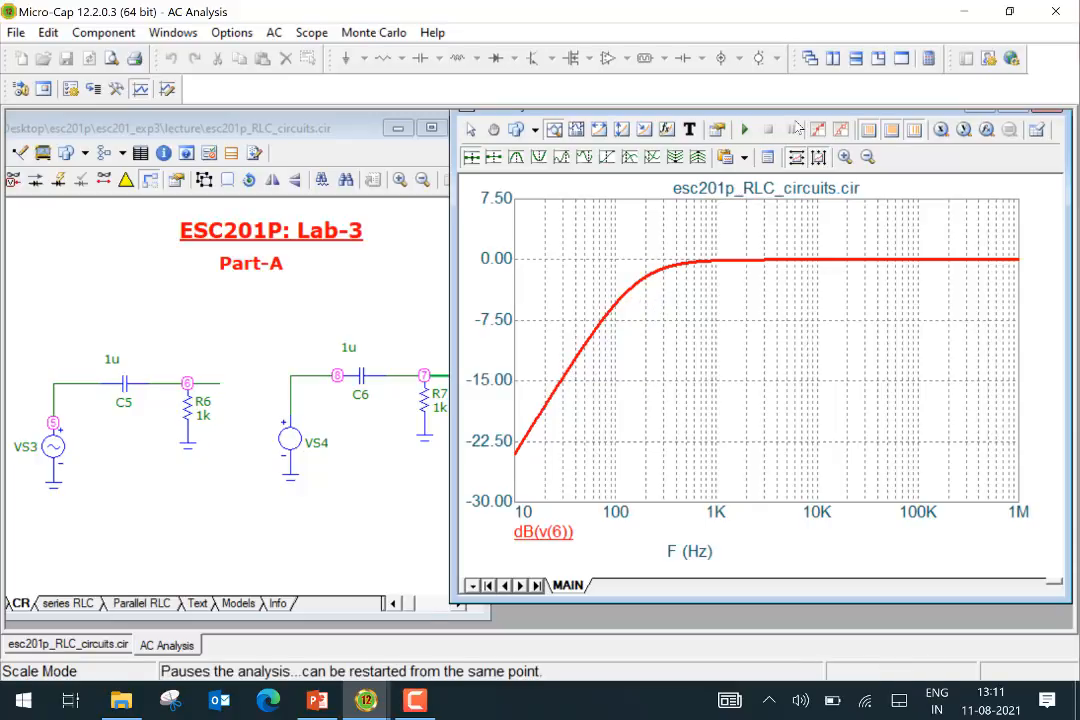
{"action": "left_click_drag", "start_coordinate": [792, 119], "coordinate": [832, 119]}
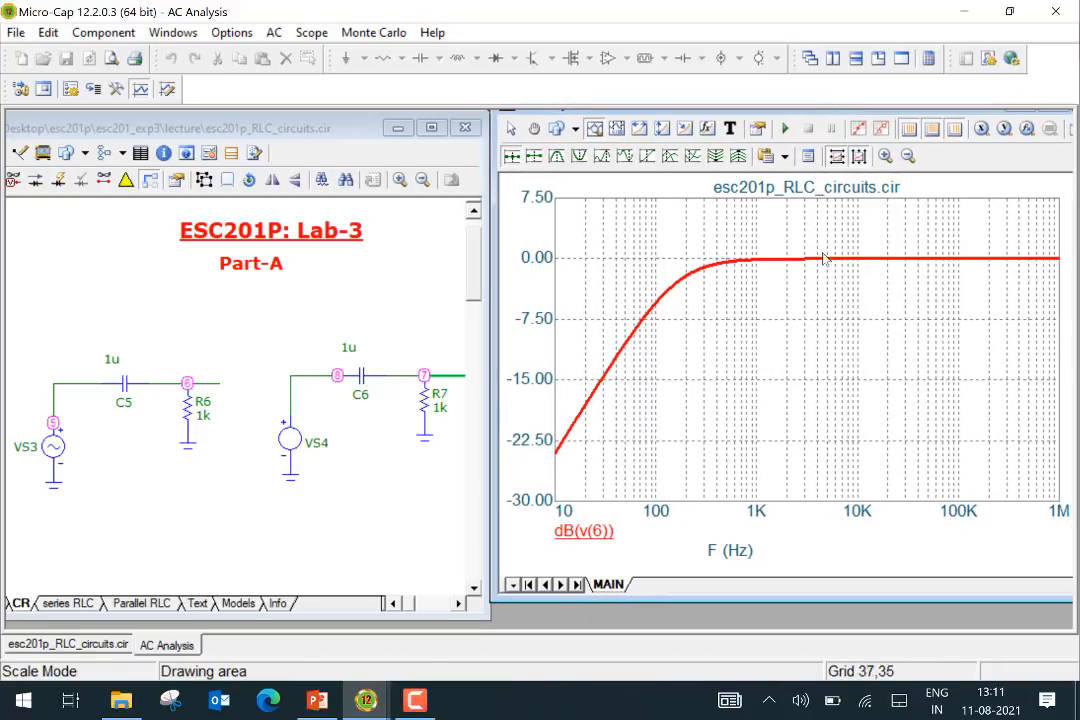
{"action": "mouse_move", "coordinate": [678, 287]}
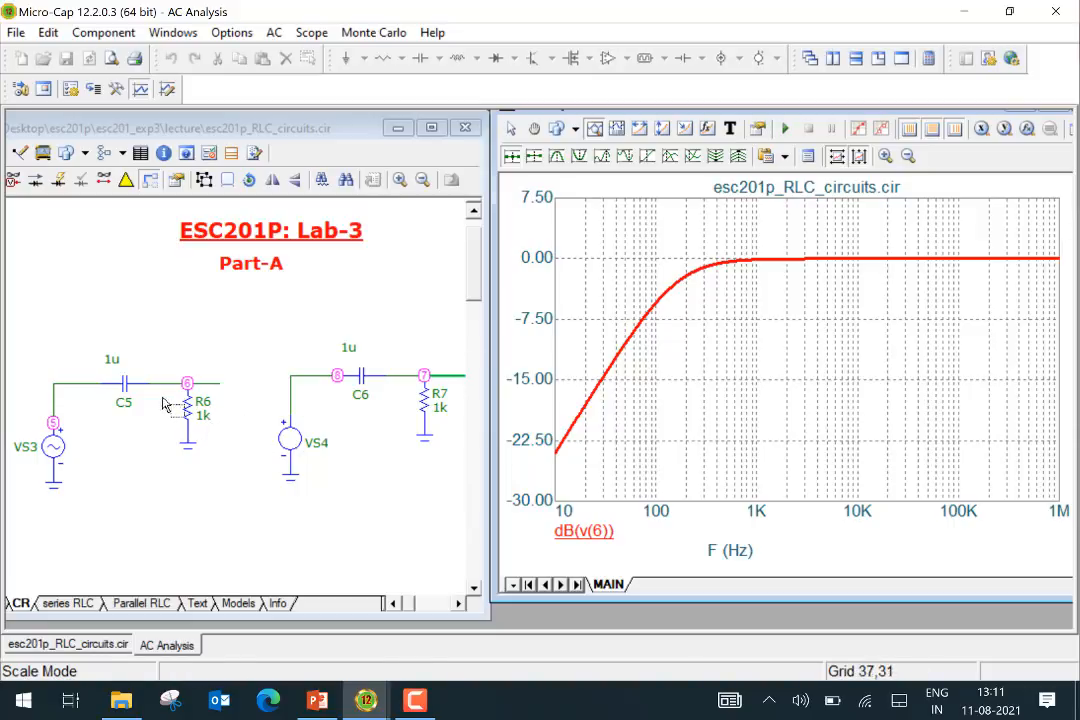
{"action": "mouse_move", "coordinate": [110, 383]}
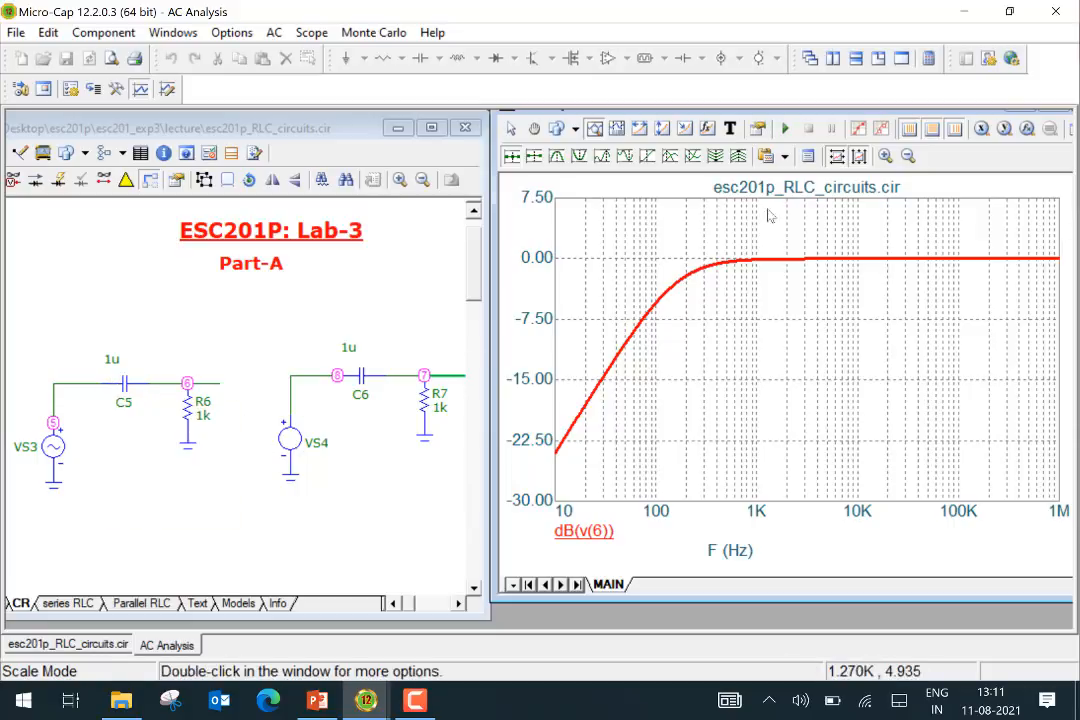
{"action": "left_click_drag", "start_coordinate": [820, 120], "coordinate": [827, 139]}
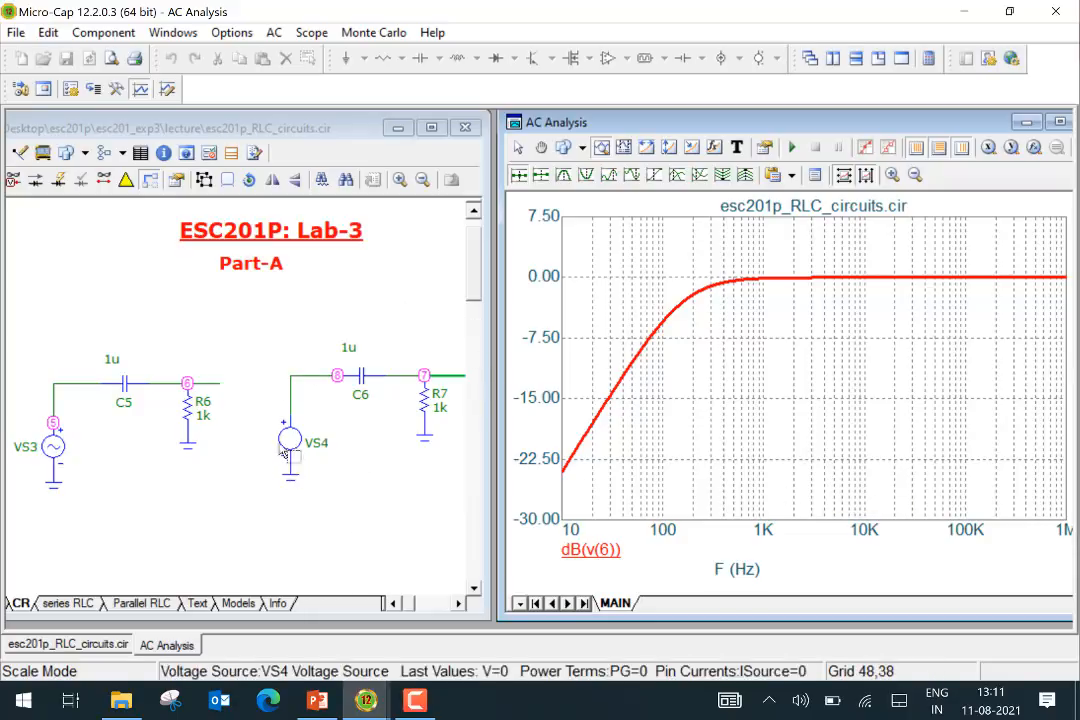
- Exit the AC analysis and set the AC magnitude of pulse voltage source VS4 to 0
{"action": "left_click", "coordinate": [274, 34]}
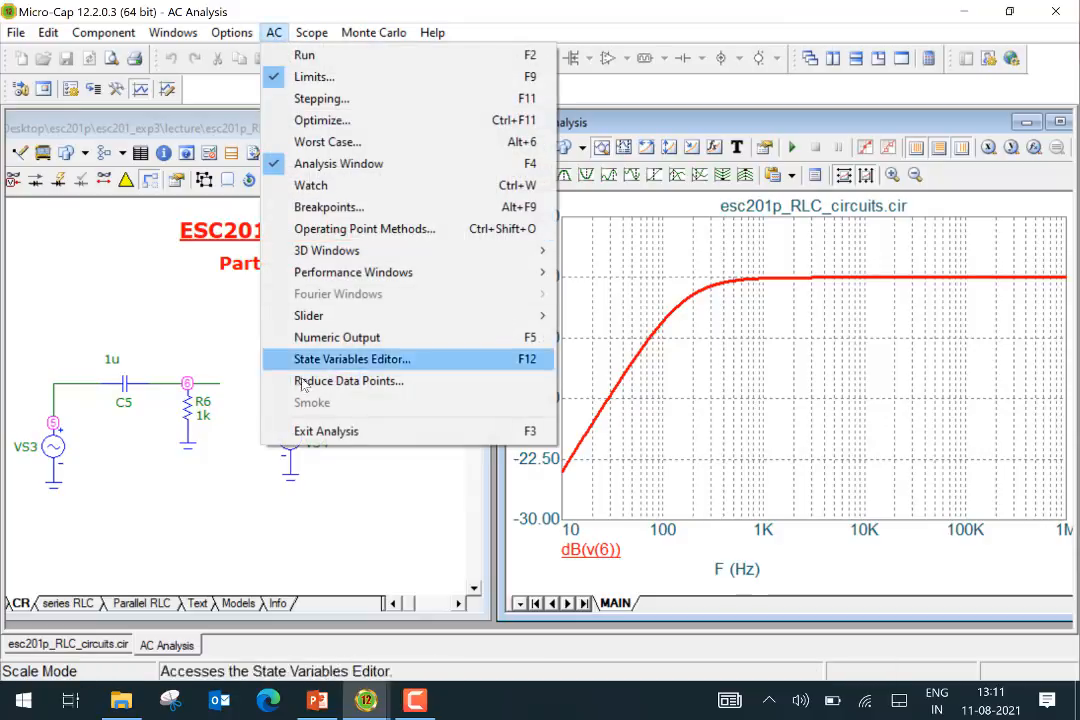
{"action": "left_click", "coordinate": [324, 431]}
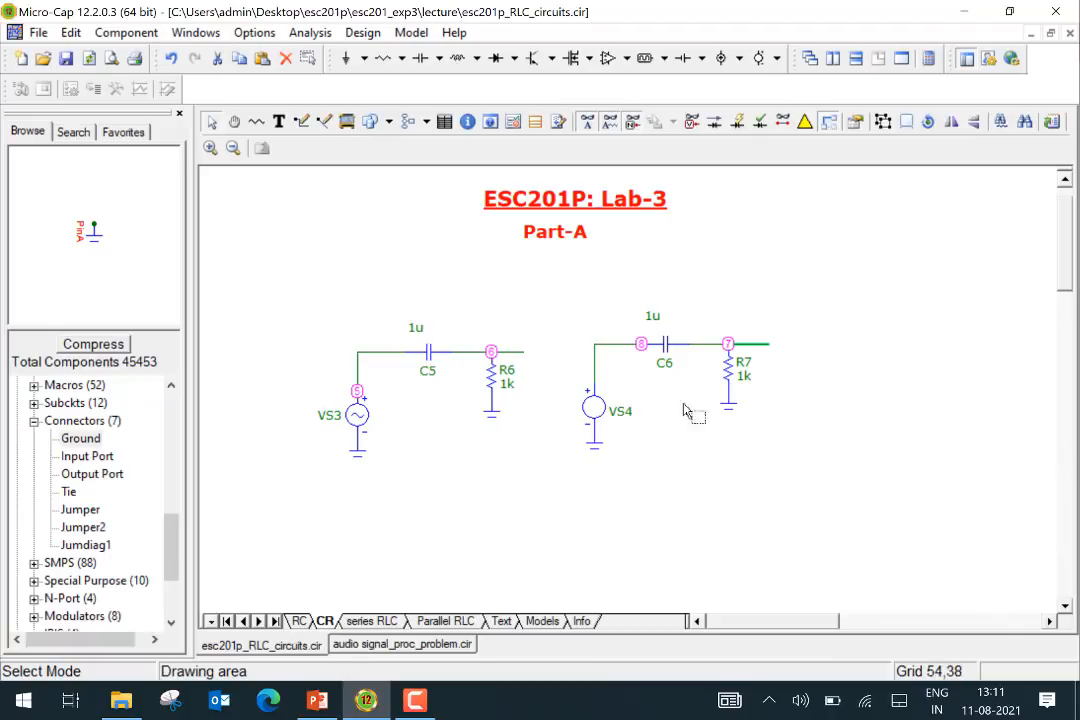
{"action": "double_click", "coordinate": [595, 418]}
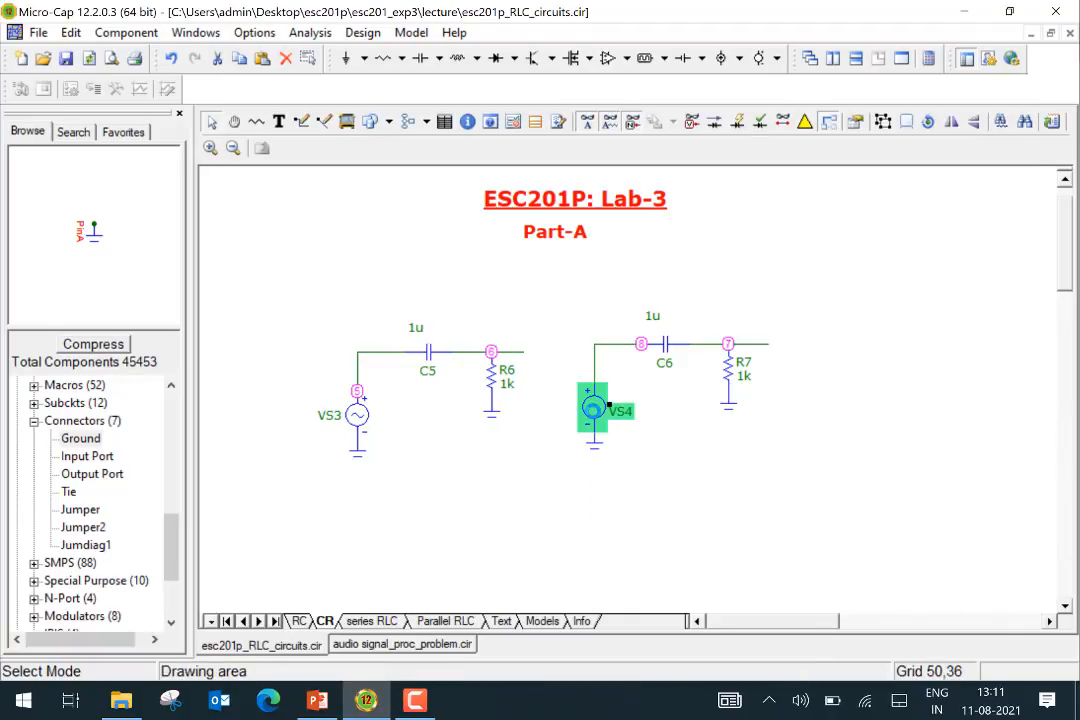
{"action": "left_click", "coordinate": [722, 420]}
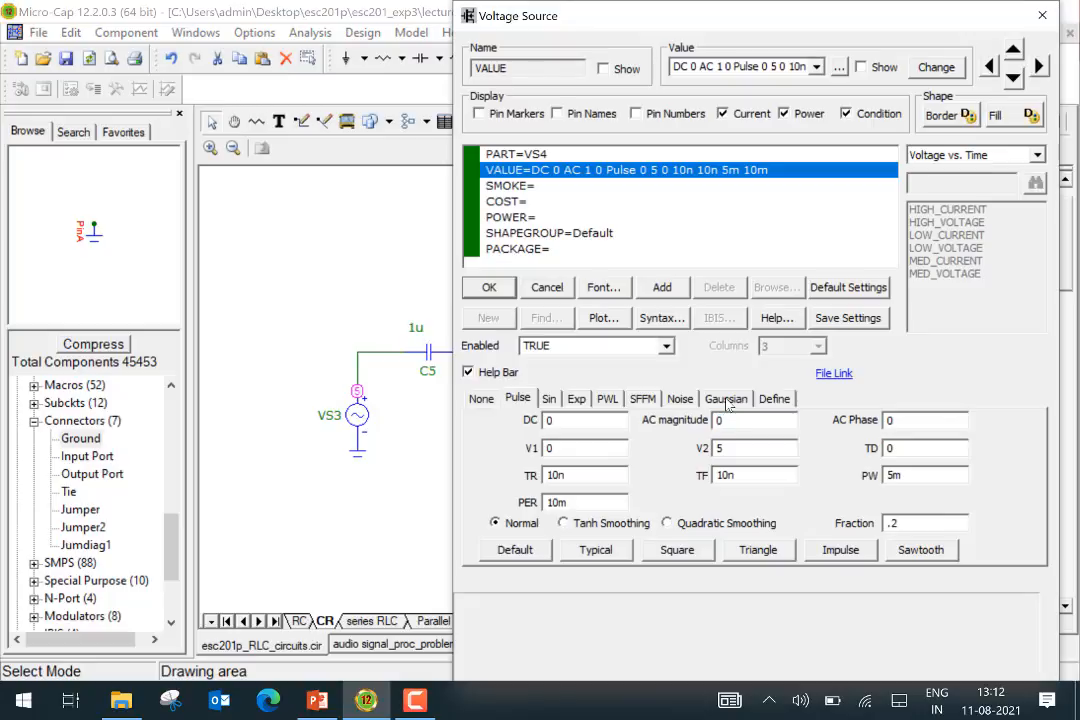
{"action": "left_click", "coordinate": [891, 476]}
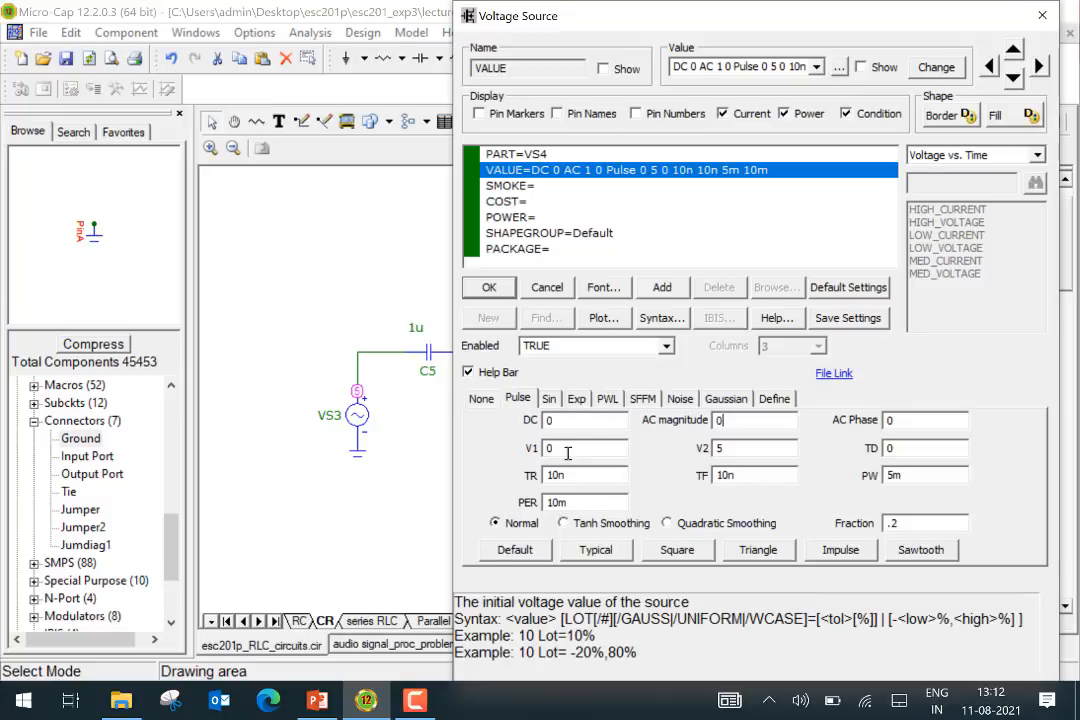
{"action": "left_click", "coordinate": [489, 287]}
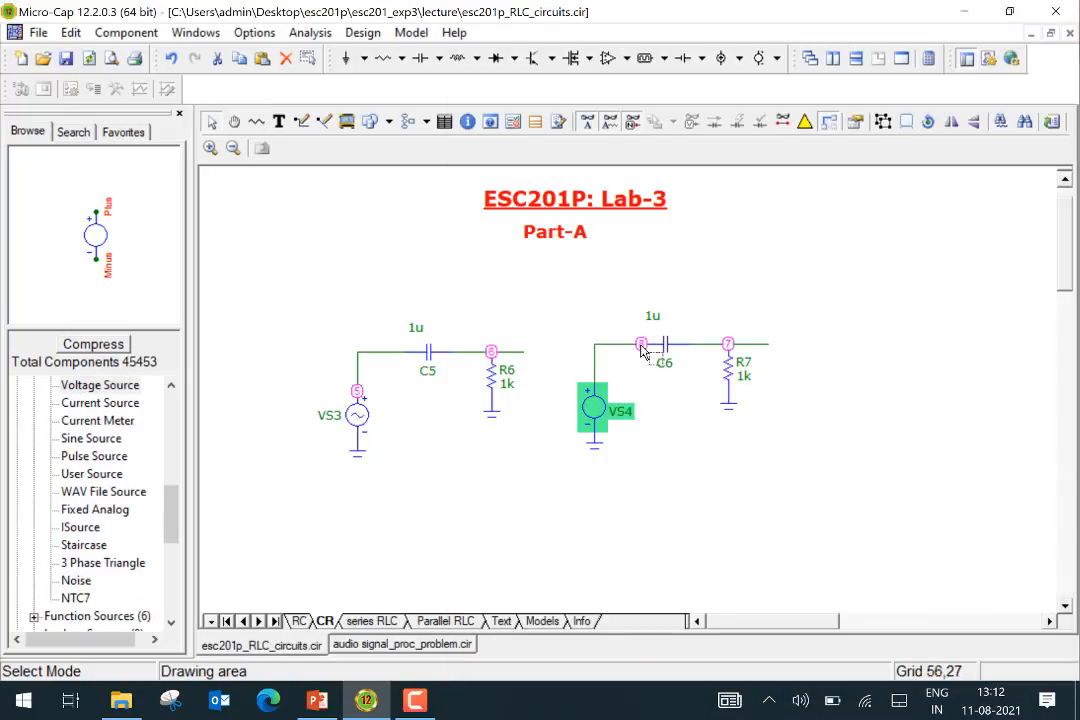
- Run the transient analysis for v(8) and v(7) with the existing limits and restore the maximized plot window to a smaller size
{"action": "left_click", "coordinate": [310, 32]}
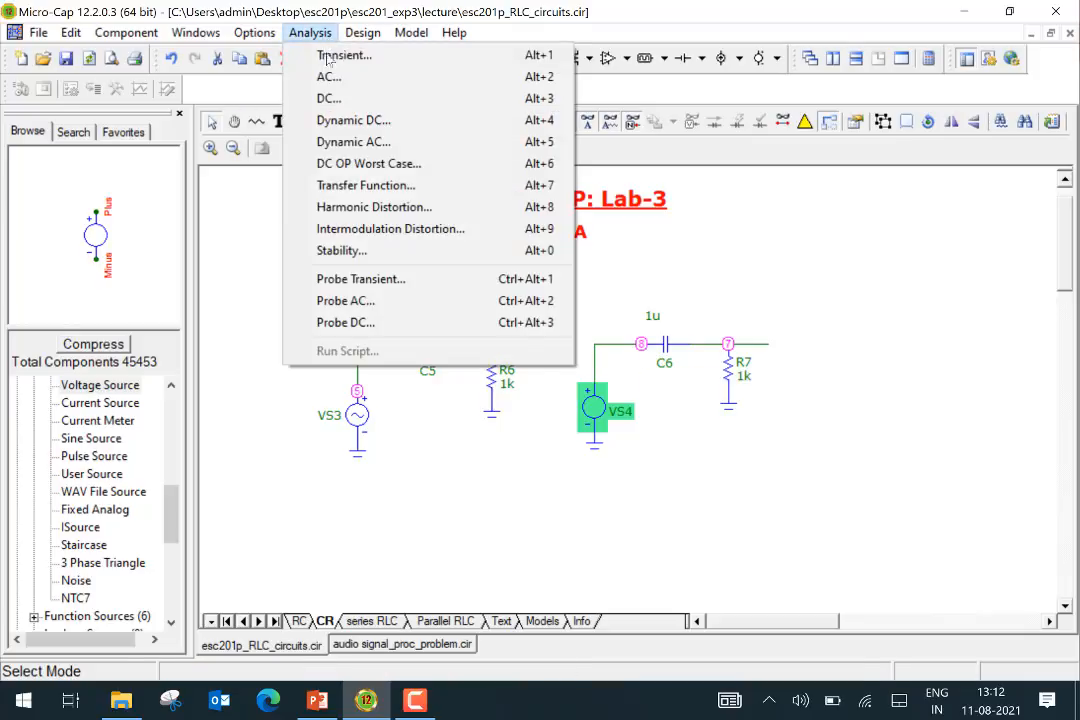
{"action": "left_click", "coordinate": [331, 58]}
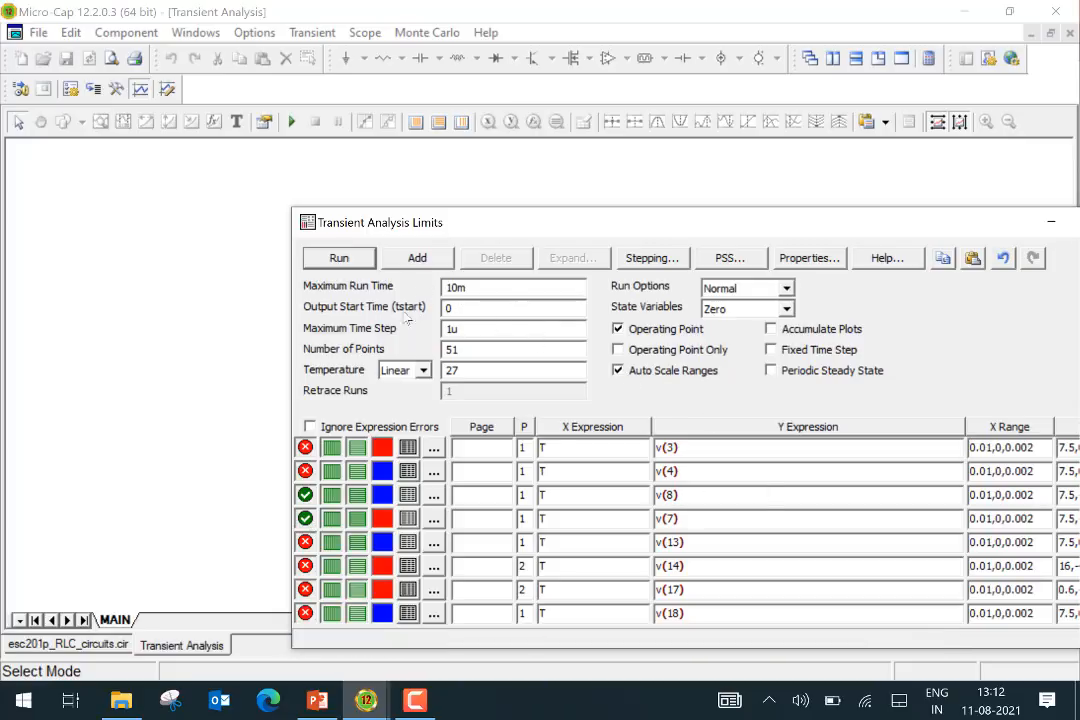
{"action": "left_click", "coordinate": [360, 262]}
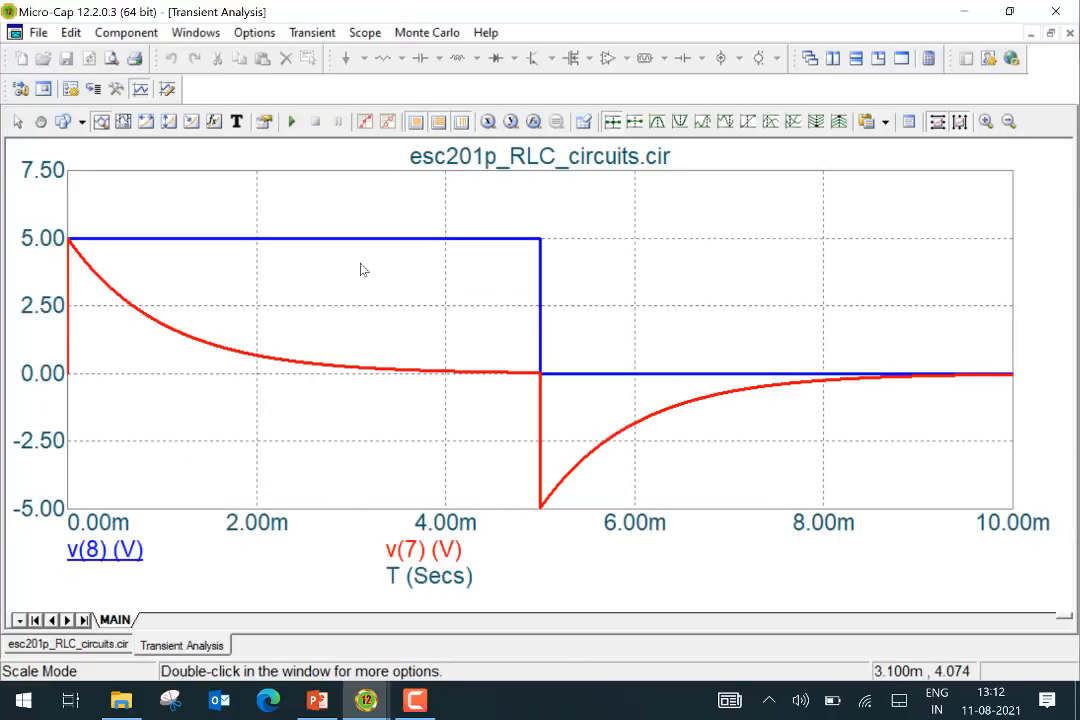
{"action": "left_click", "coordinate": [1051, 34]}
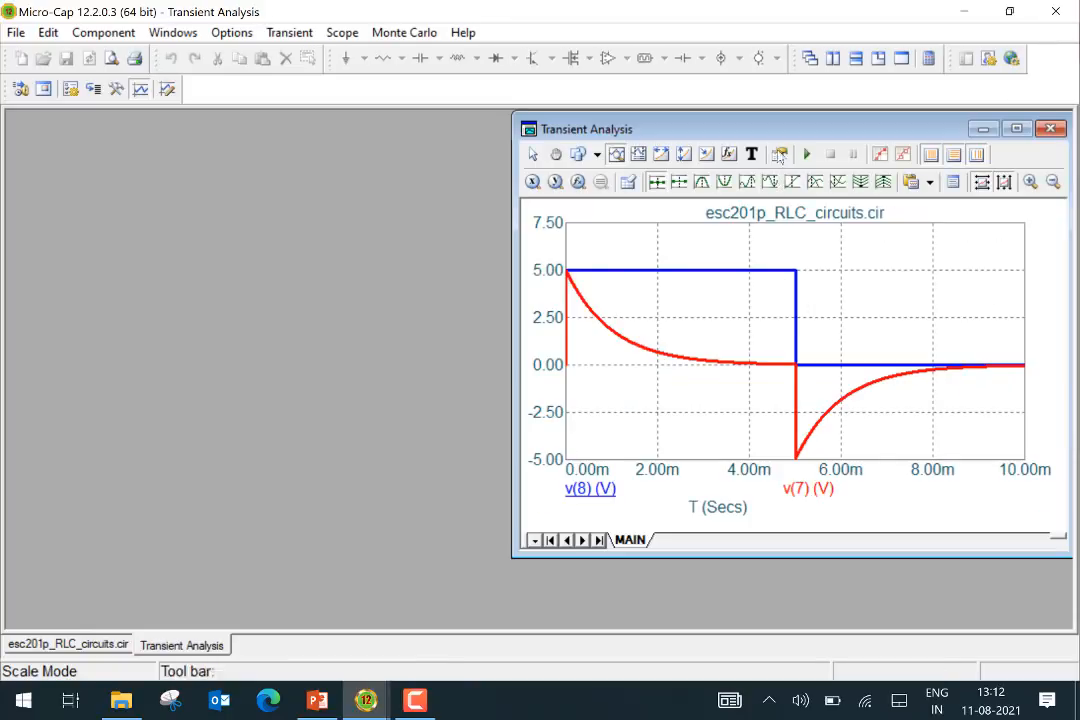
- Arrange the schematic and transient plot windows side by side and compare the v(8) and v(7) waveforms with the C6–R7 circuit
{"action": "left_click_drag", "start_coordinate": [778, 132], "coordinate": [288, 183]}
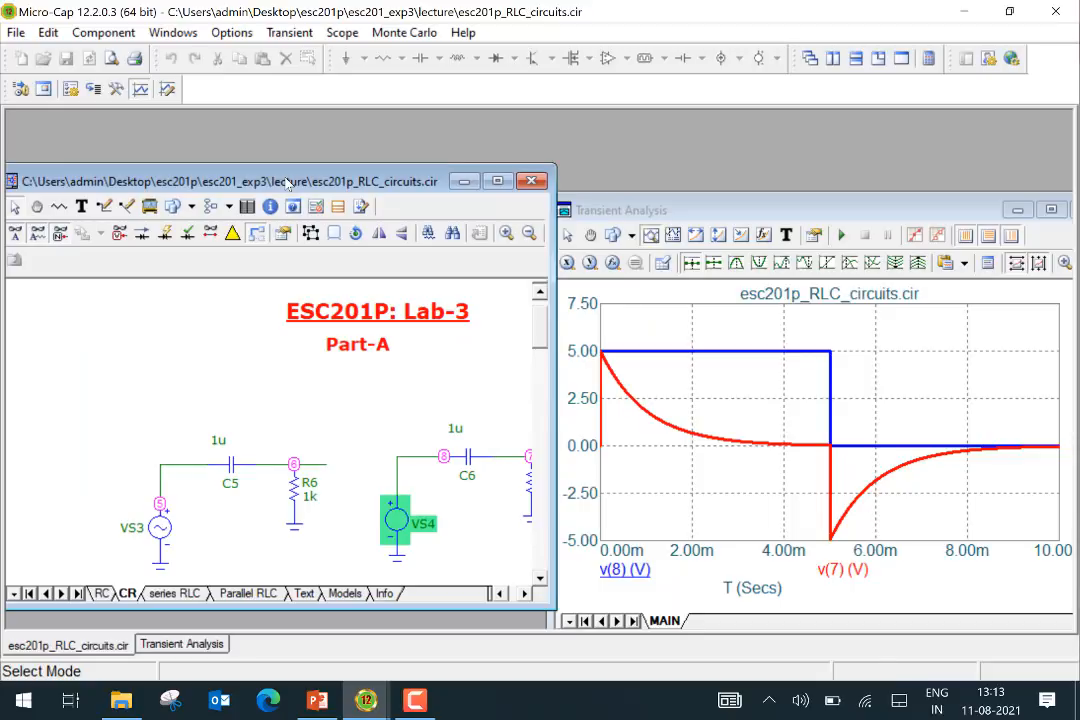
{"action": "left_click", "coordinate": [523, 594]}
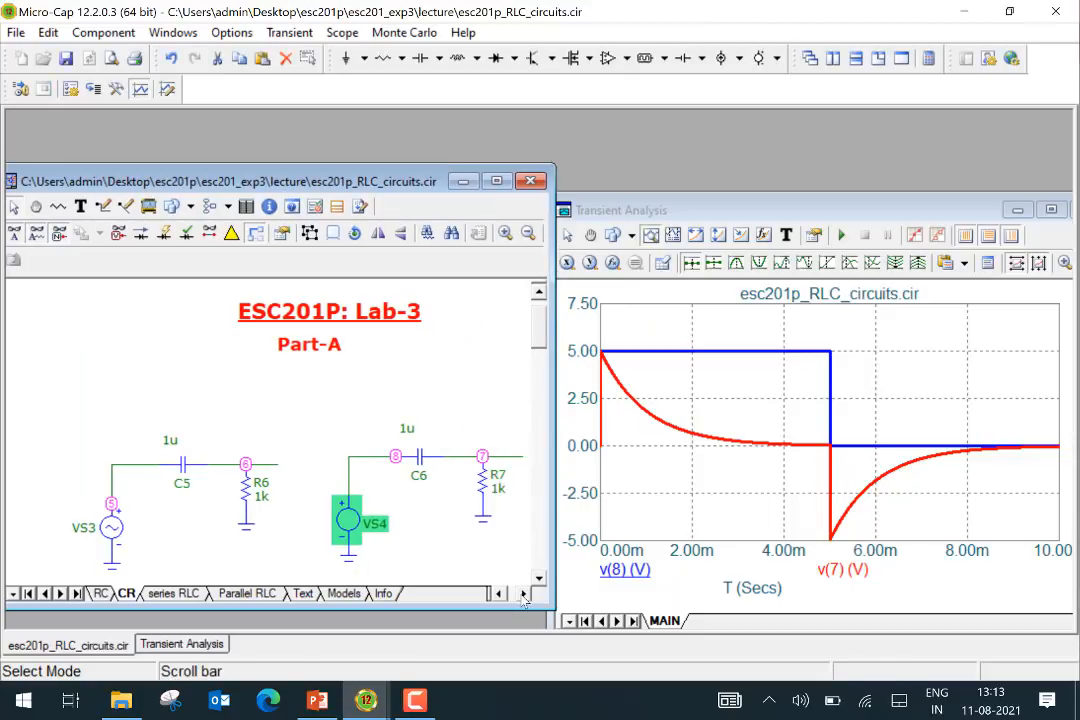
{"action": "left_click", "coordinate": [523, 594]}
{"action": "left_click_drag", "start_coordinate": [793, 213], "coordinate": [801, 165]}
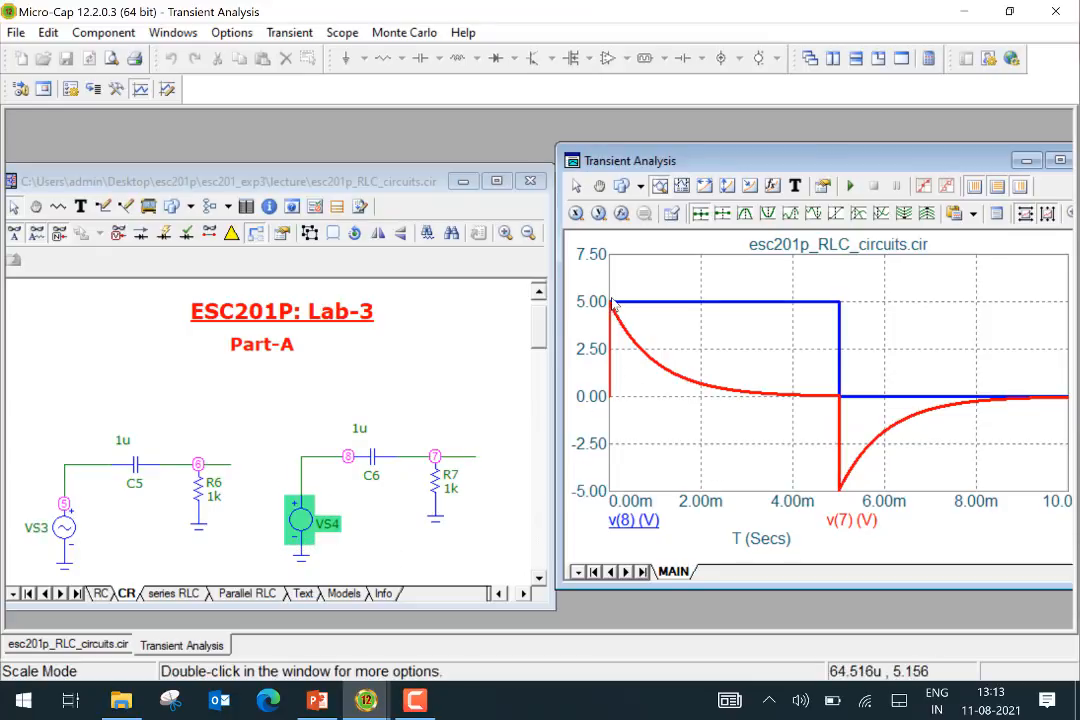
{"action": "mouse_move", "coordinate": [614, 305]}
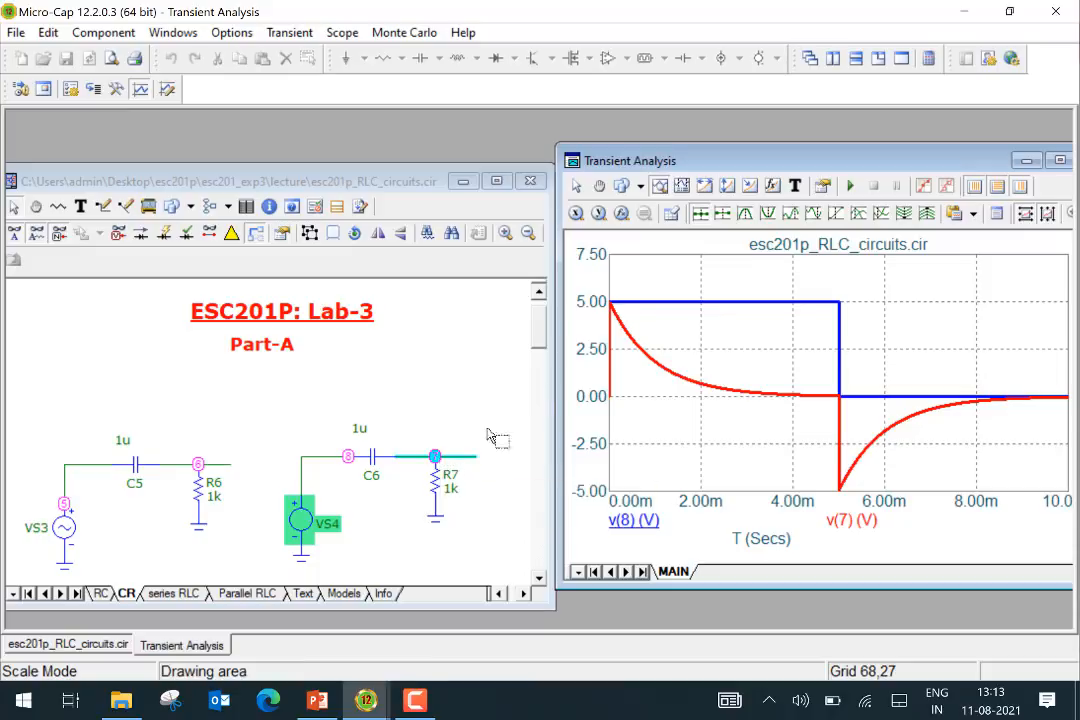
{"action": "mouse_move", "coordinate": [612, 313]}
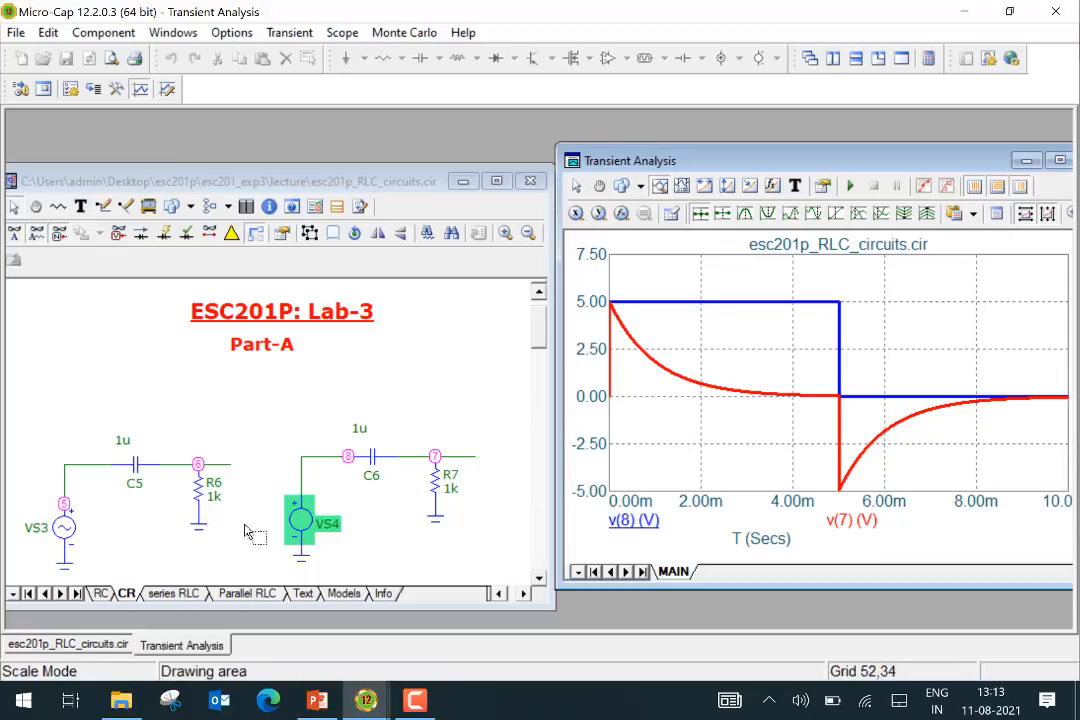
{"action": "mouse_move", "coordinate": [436, 470]}
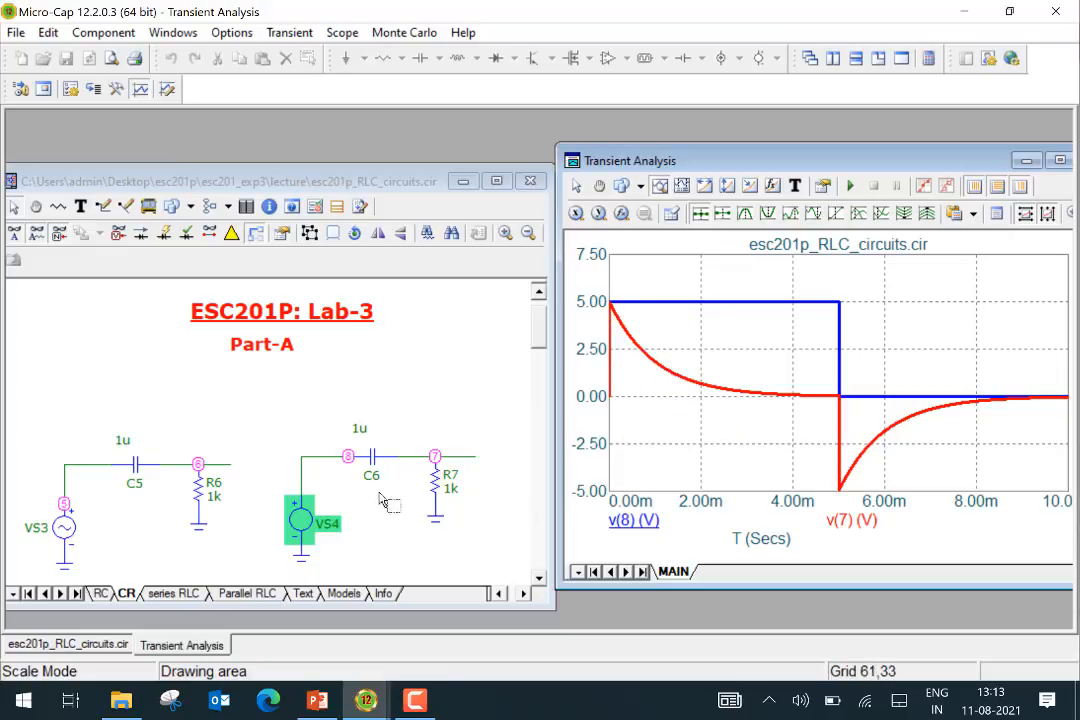
- Set the value of capacitor C6 to 0.1u so the transient plot recalculates
{"action": "left_click", "coordinate": [359, 429]}
{"action": "double_click", "coordinate": [359, 429]}
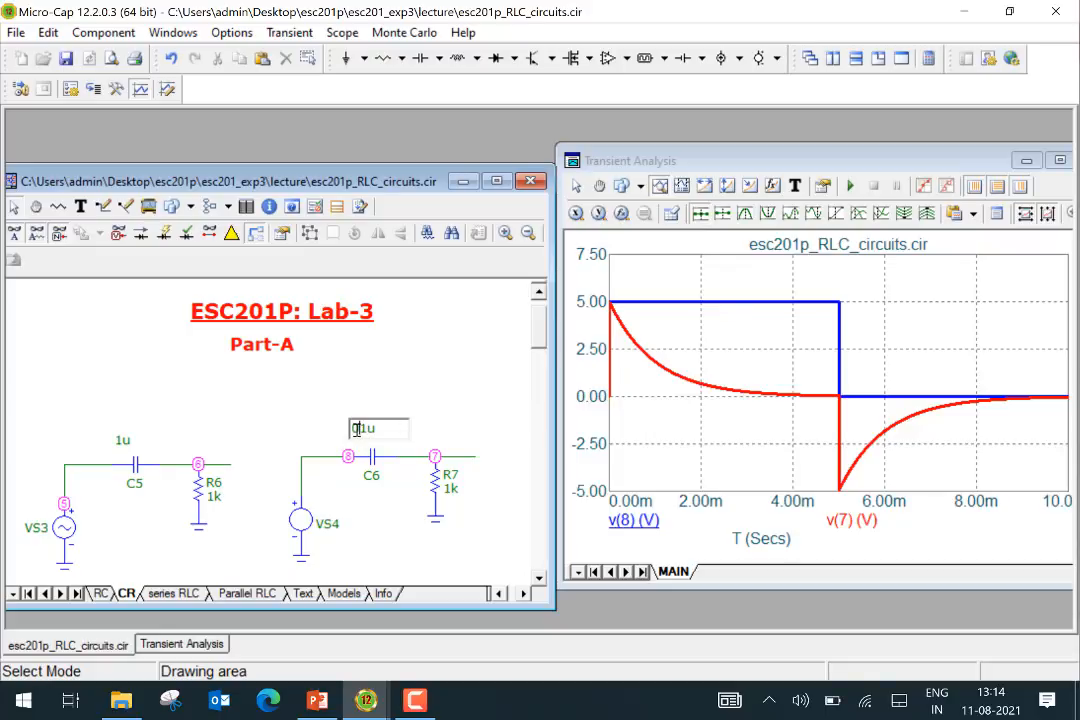
{"action": "key", "text": "Return"}
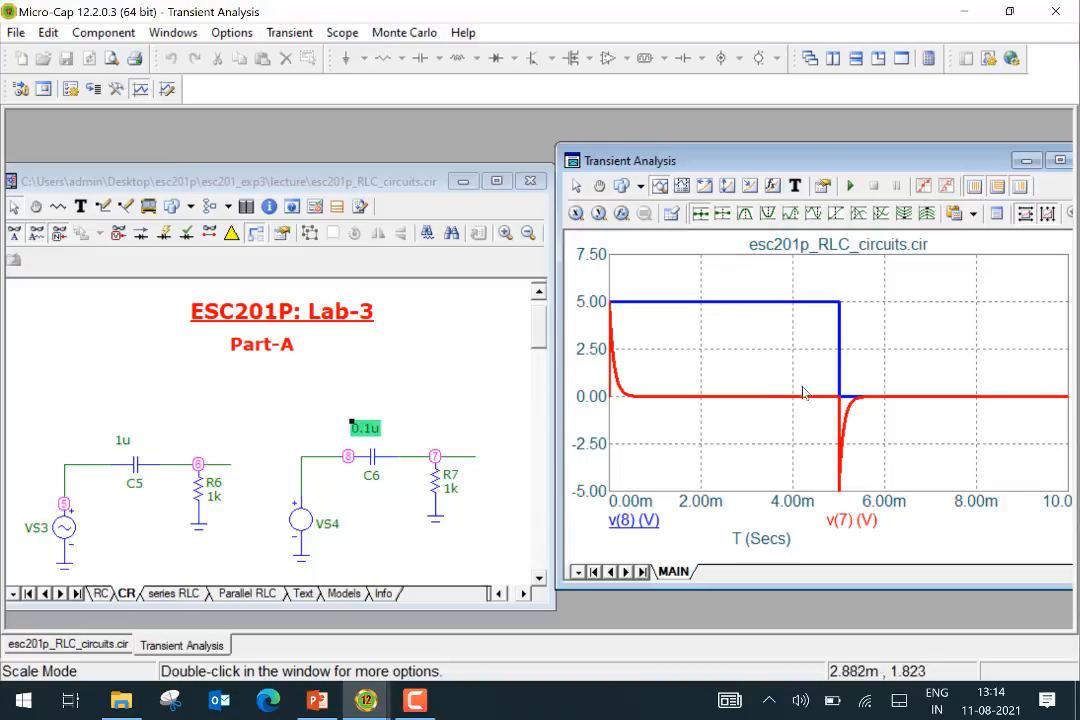
- Set capacitor C6 to 0.01u and examine the v(7) pulse response against the v(8) input
{"action": "left_click", "coordinate": [367, 437]}
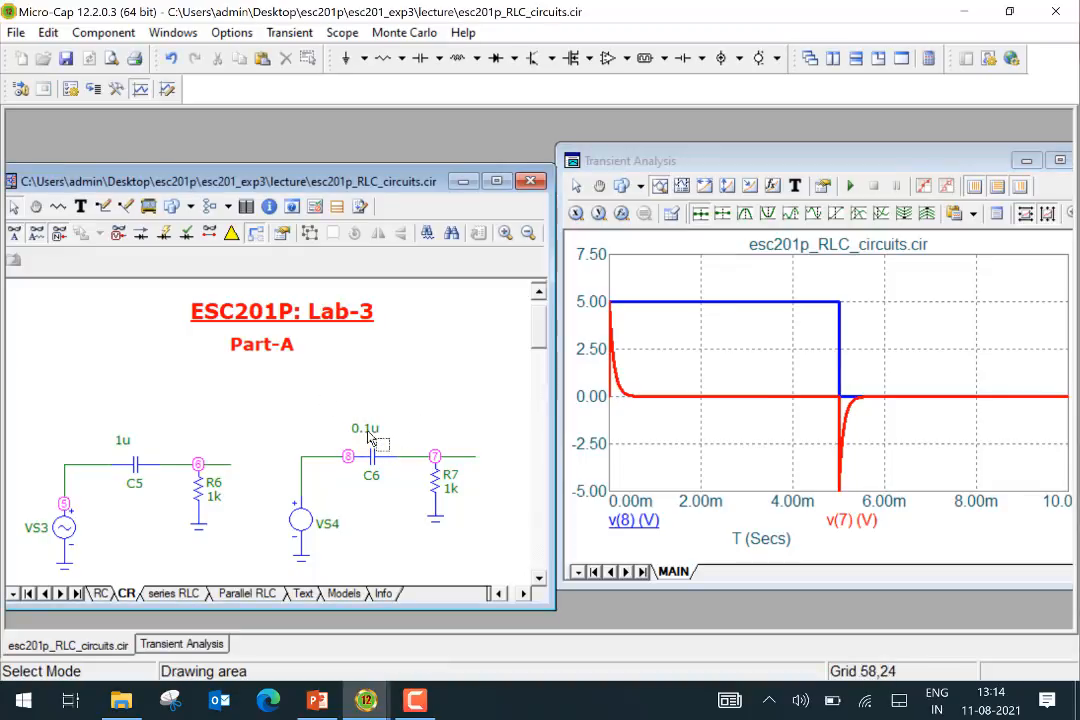
{"action": "double_click", "coordinate": [366, 429]}
{"action": "left_click", "coordinate": [366, 430]}
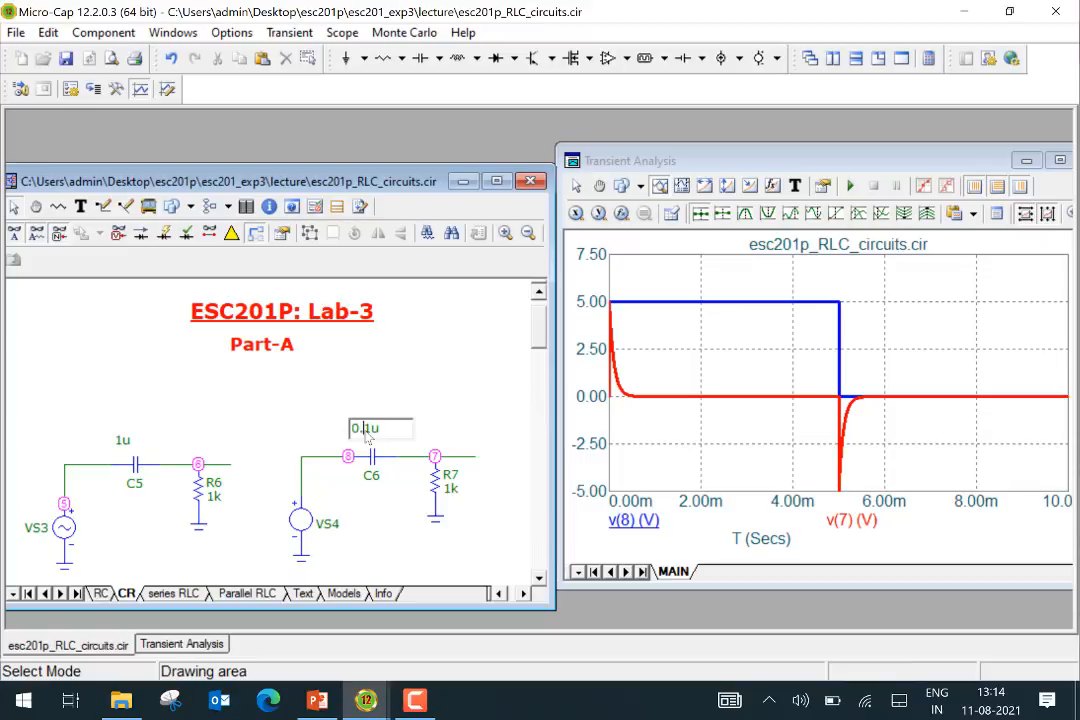
{"action": "left_click", "coordinate": [460, 393]}
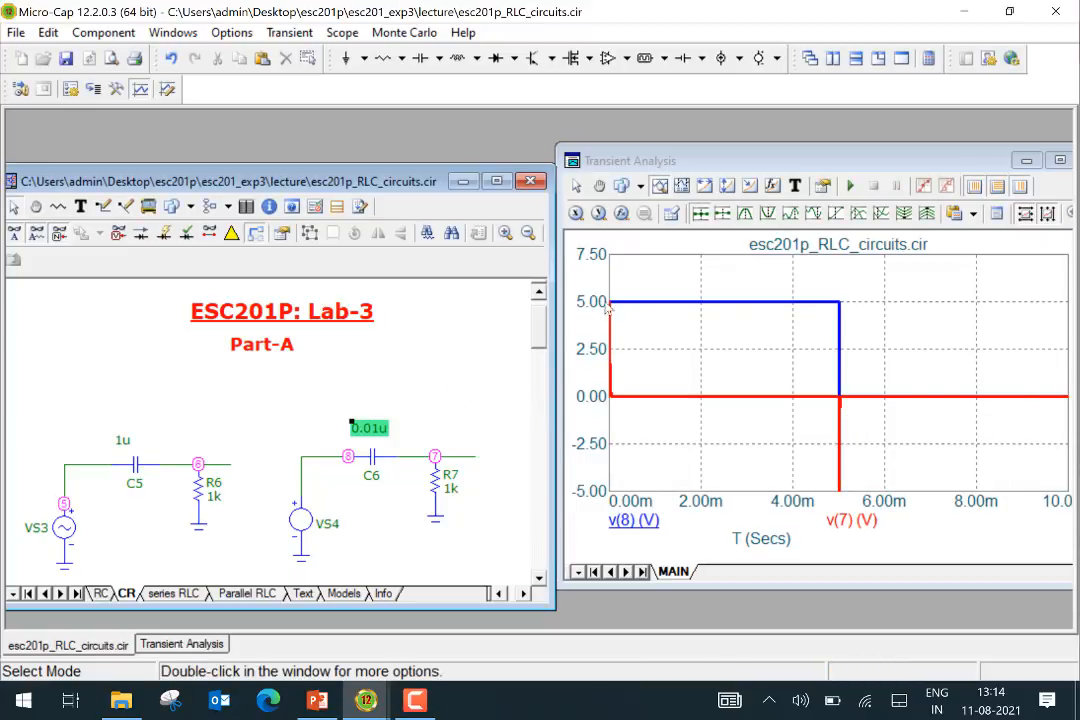
{"action": "mouse_move", "coordinate": [616, 404]}
{"action": "mouse_move", "coordinate": [627, 295]}
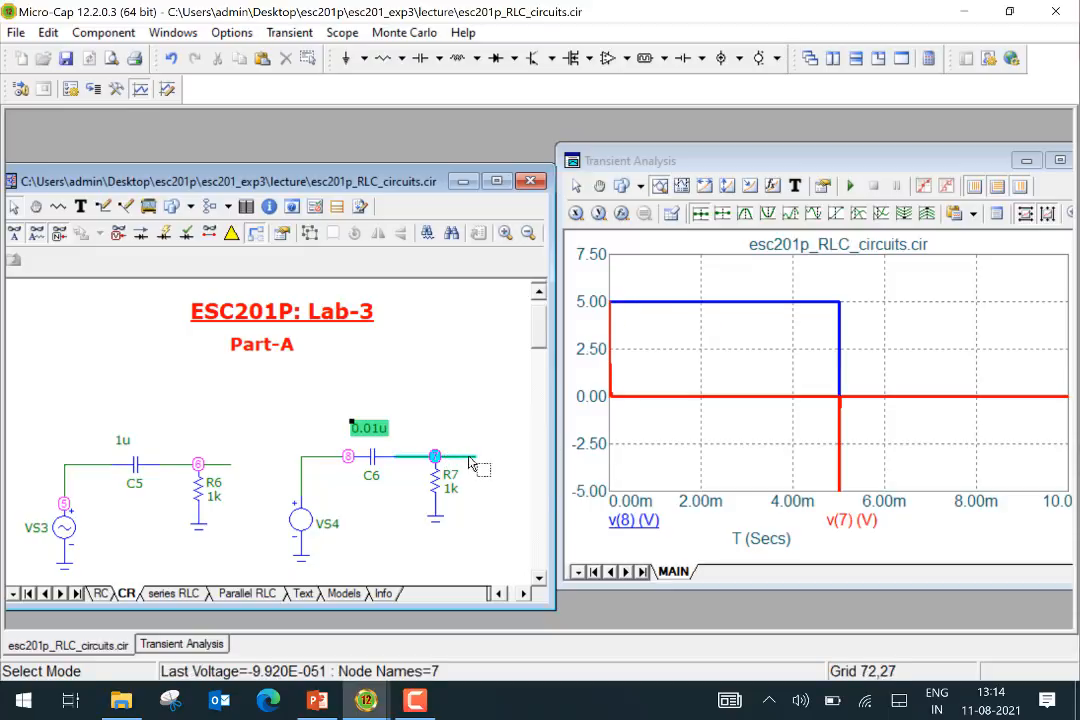
- Set the value of capacitor C6 back to 1u
{"action": "double_click", "coordinate": [371, 430]}
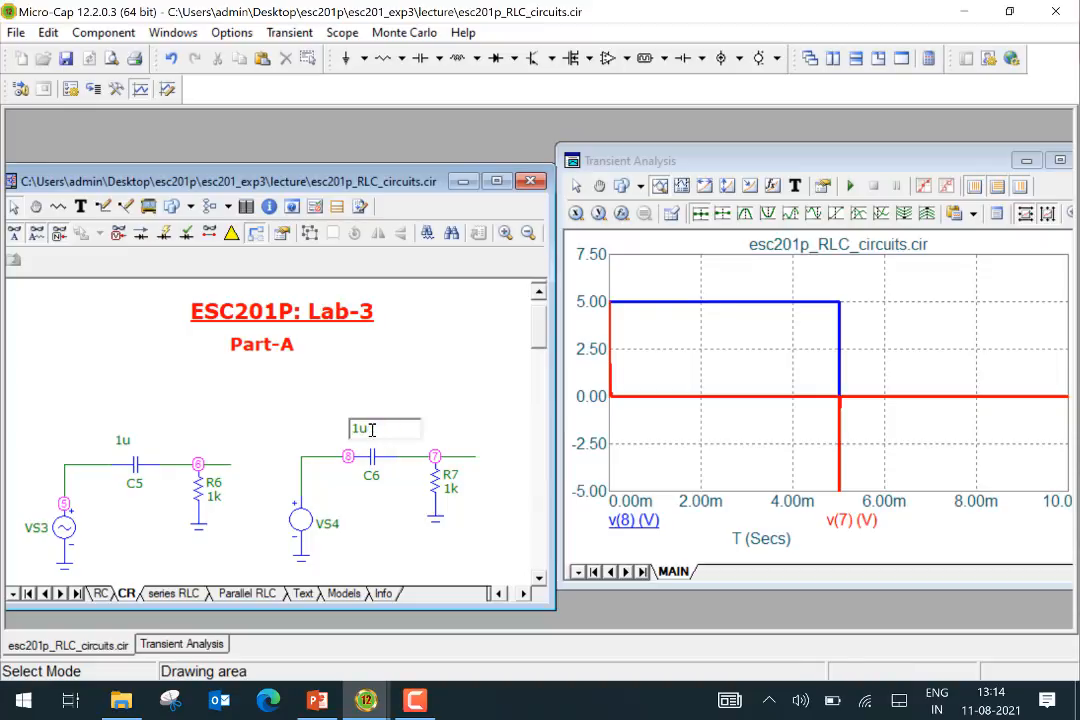
{"action": "type", "text": "1u"}
{"action": "key", "text": "Return"}
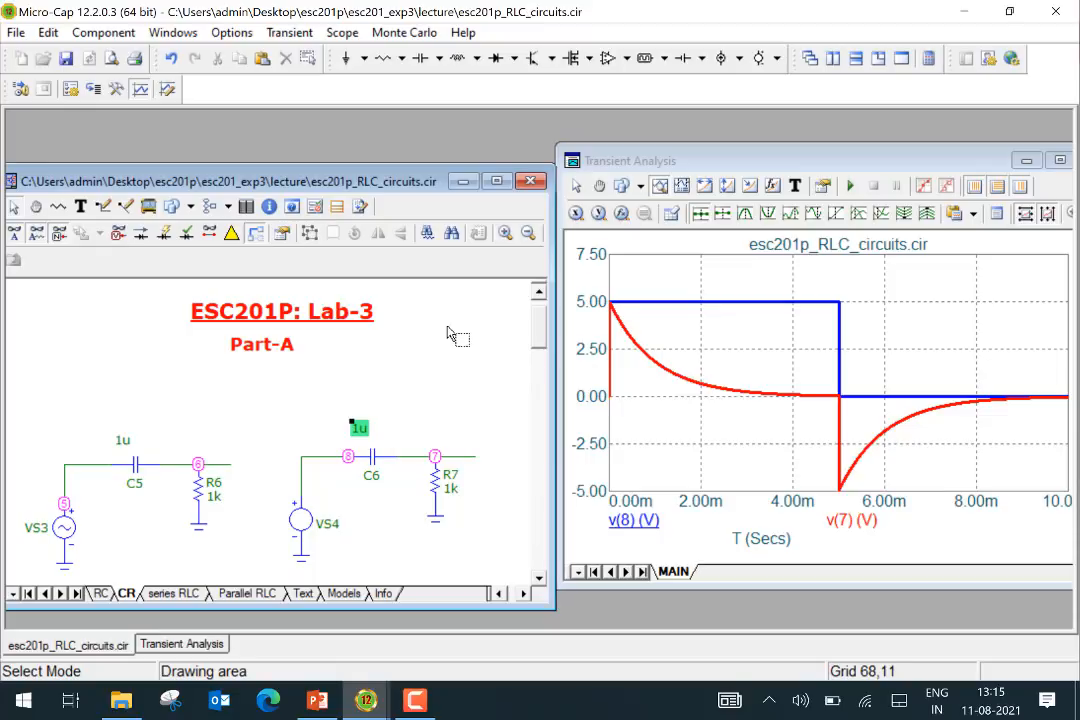
- Exit the transient analysis and open the series RLC schematic page with both Part-B circuits in view
{"action": "left_click", "coordinate": [289, 32]}
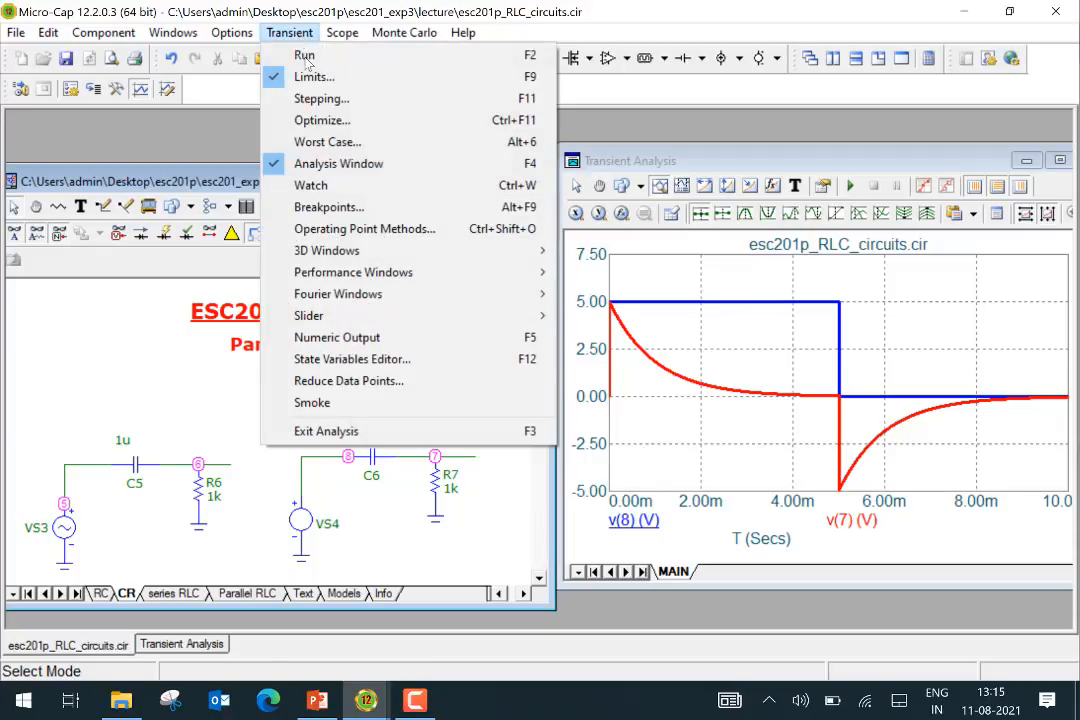
{"action": "left_click", "coordinate": [379, 431]}
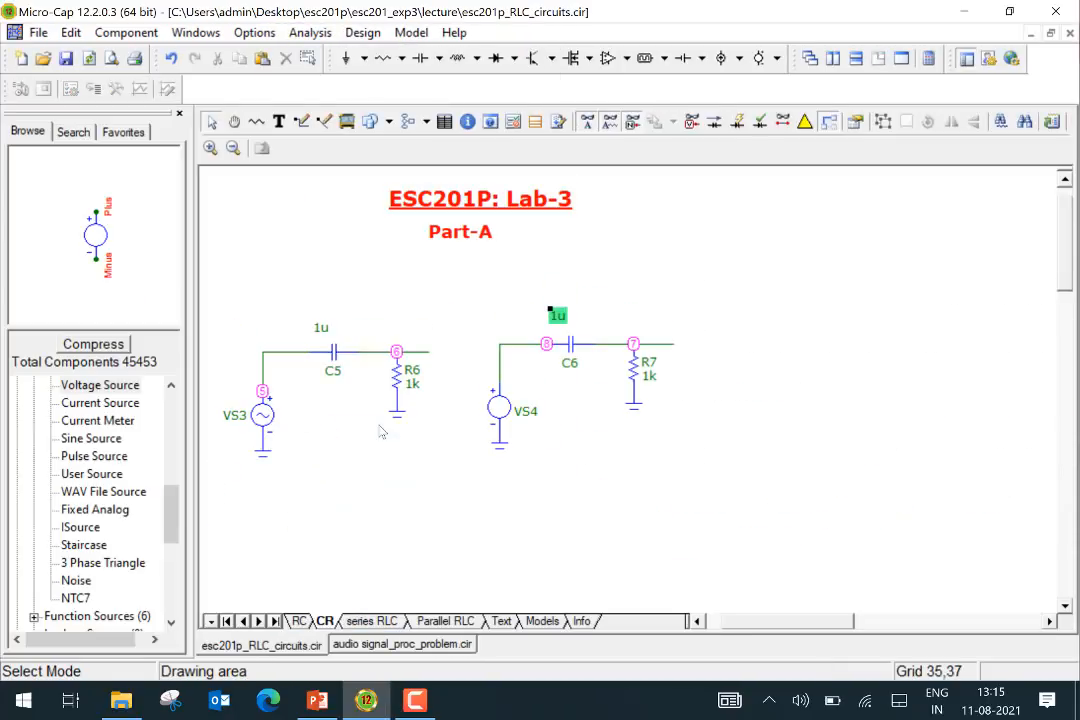
{"action": "left_click", "coordinate": [354, 622]}
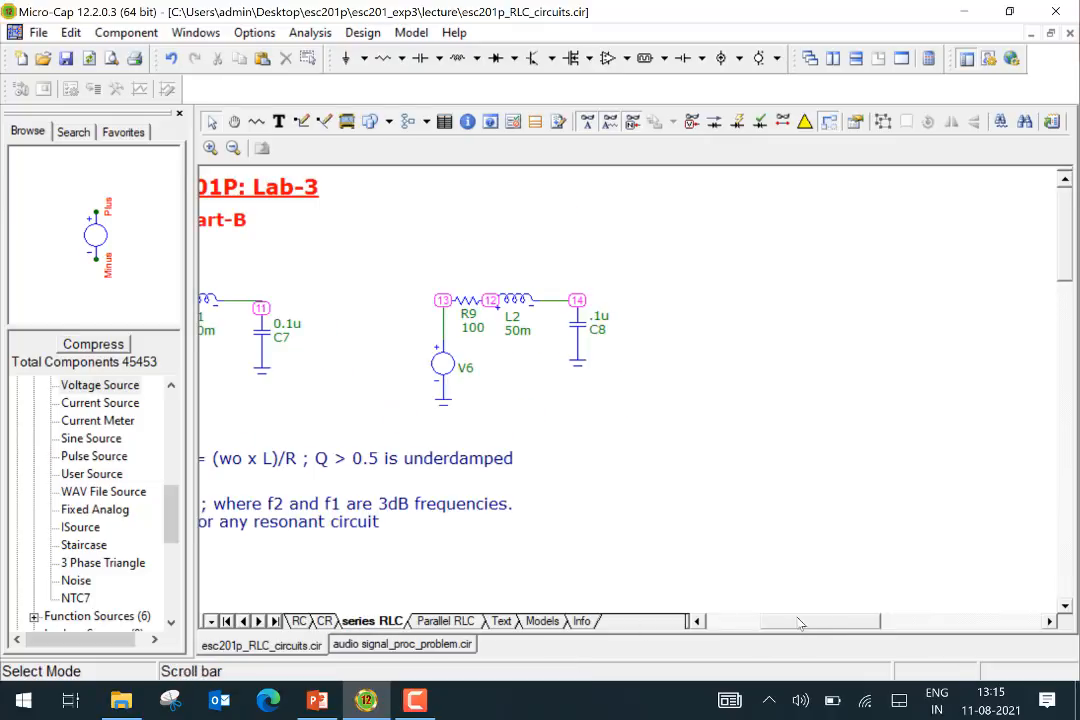
{"action": "mouse_move", "coordinate": [799, 621]}
{"action": "left_mouse_down"}
{"action": "mouse_move", "coordinate": [754, 608]}
{"action": "mouse_move", "coordinate": [763, 610]}
{"action": "left_mouse_up"}
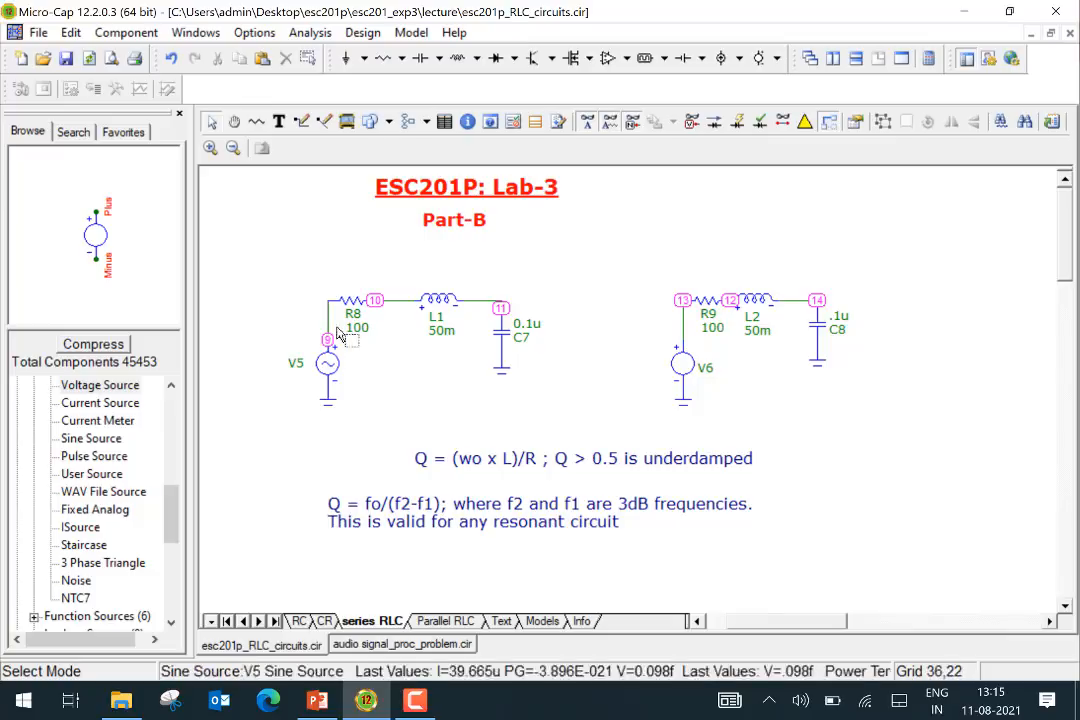
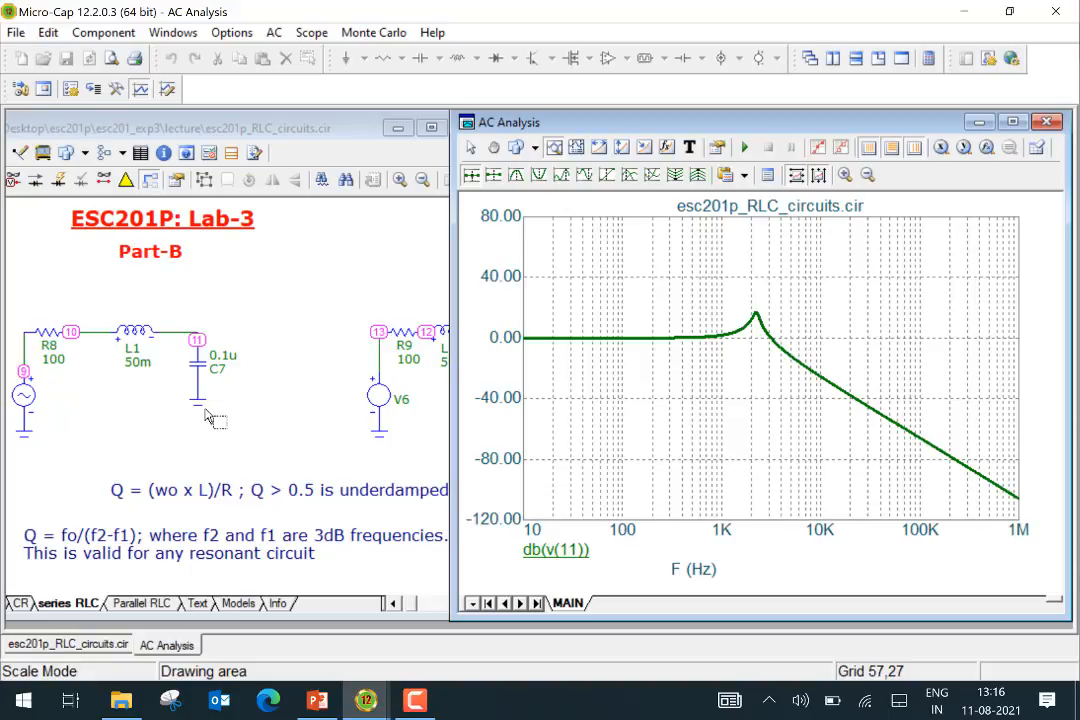
- Move the AC plot clear of the schematic and rerun the analysis with the db(v(11)) expression changed to db(v(11)-v(10))
{"action": "left_click_drag", "start_coordinate": [625, 118], "coordinate": [762, 112]}
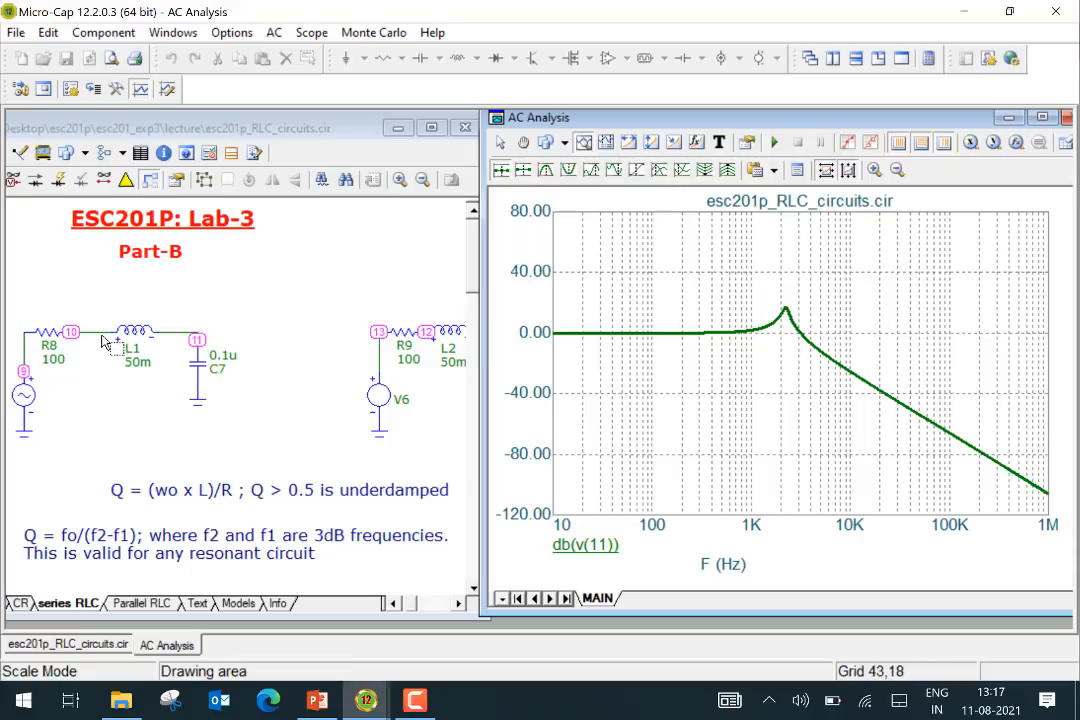
{"action": "mouse_move", "coordinate": [120, 343]}
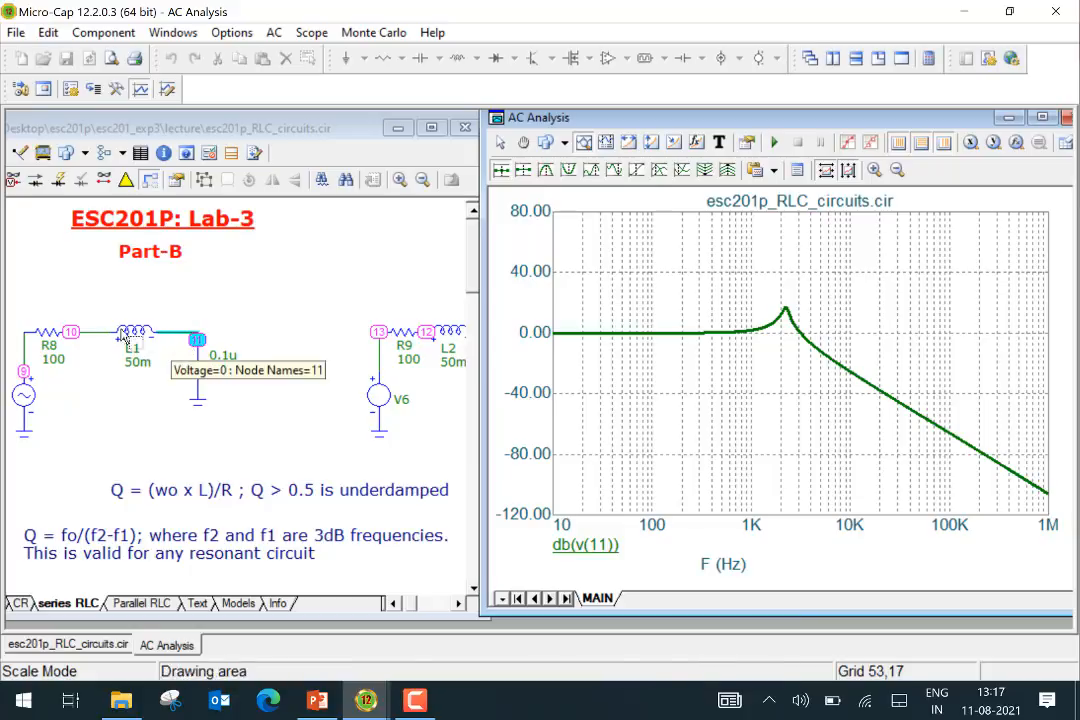
{"action": "left_click", "coordinate": [274, 32]}
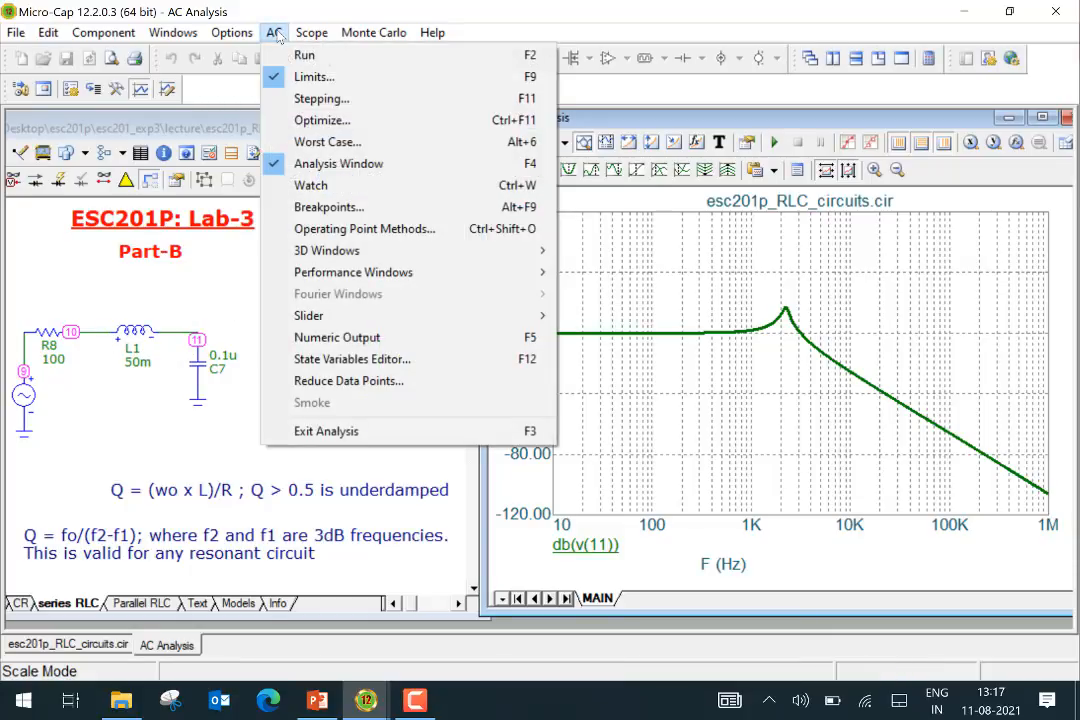
{"action": "left_click", "coordinate": [308, 80]}
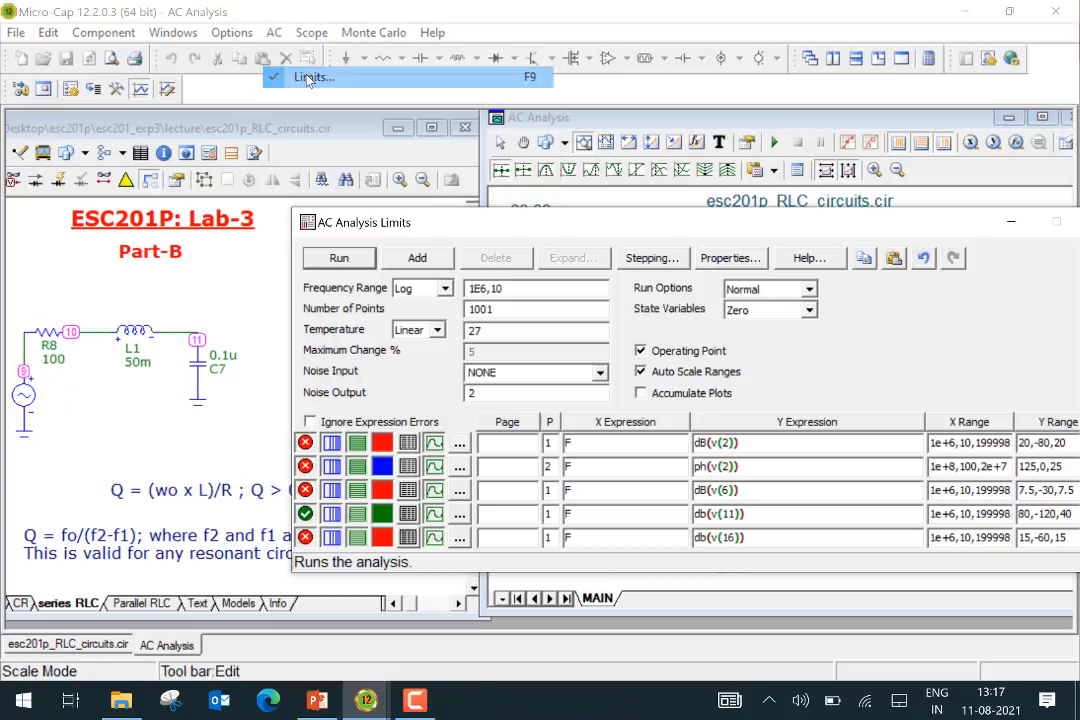
{"action": "left_click", "coordinate": [740, 514]}
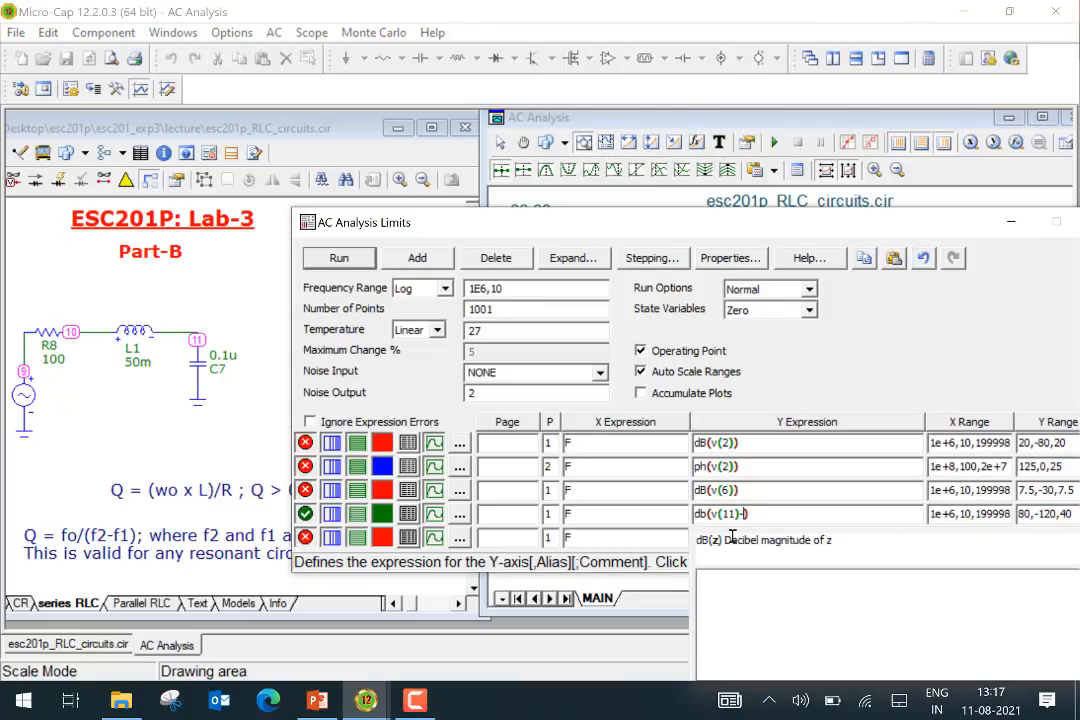
{"action": "type", "text": "-v(10)"}
{"action": "left_click", "coordinate": [368, 258]}
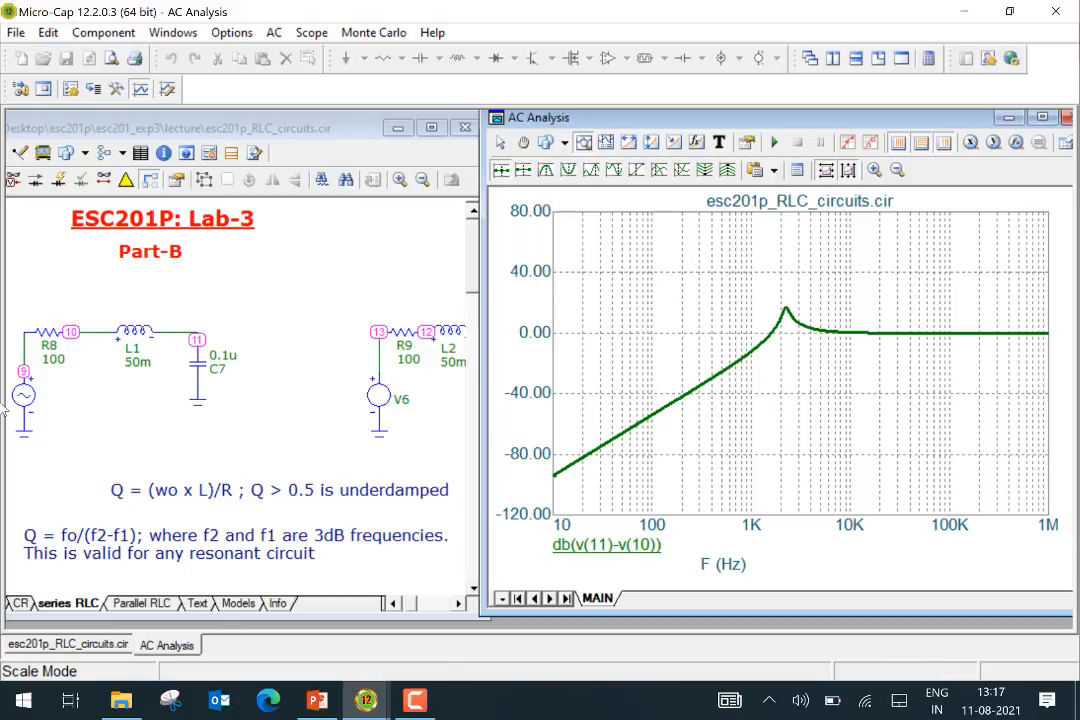
- Measure the low-frequency slope of db(v(11)-v(10)) on the maximized plot, with cursors at 10 Hz and about 102 Hz
{"action": "mouse_move", "coordinate": [53, 344]}
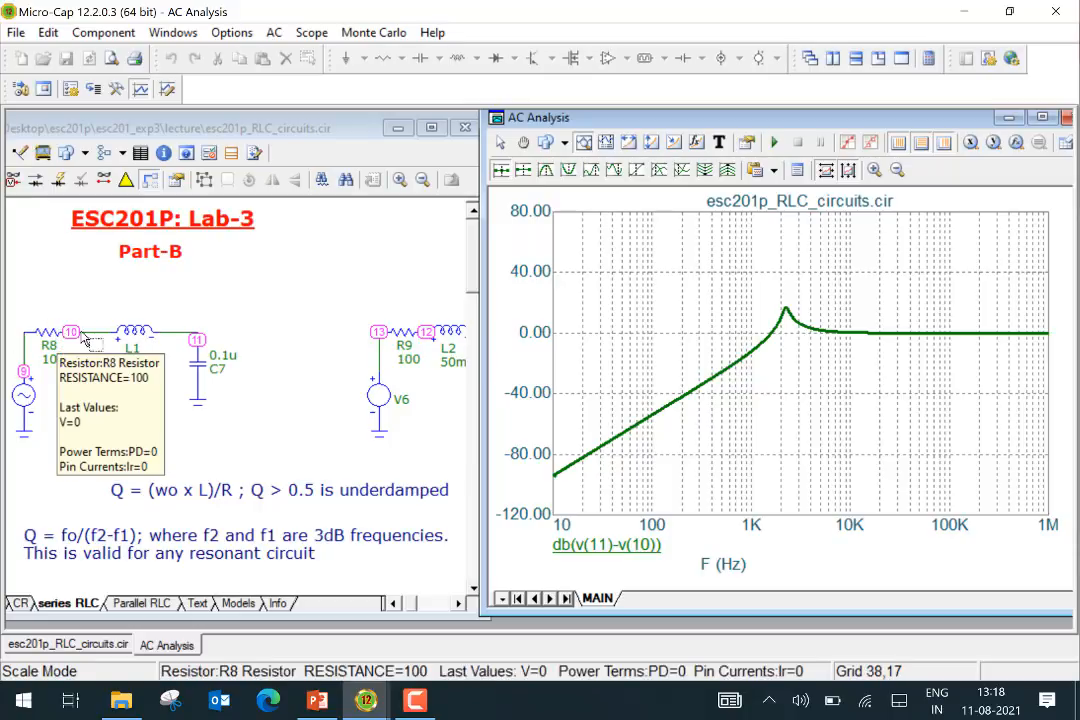
{"action": "mouse_move", "coordinate": [715, 392]}
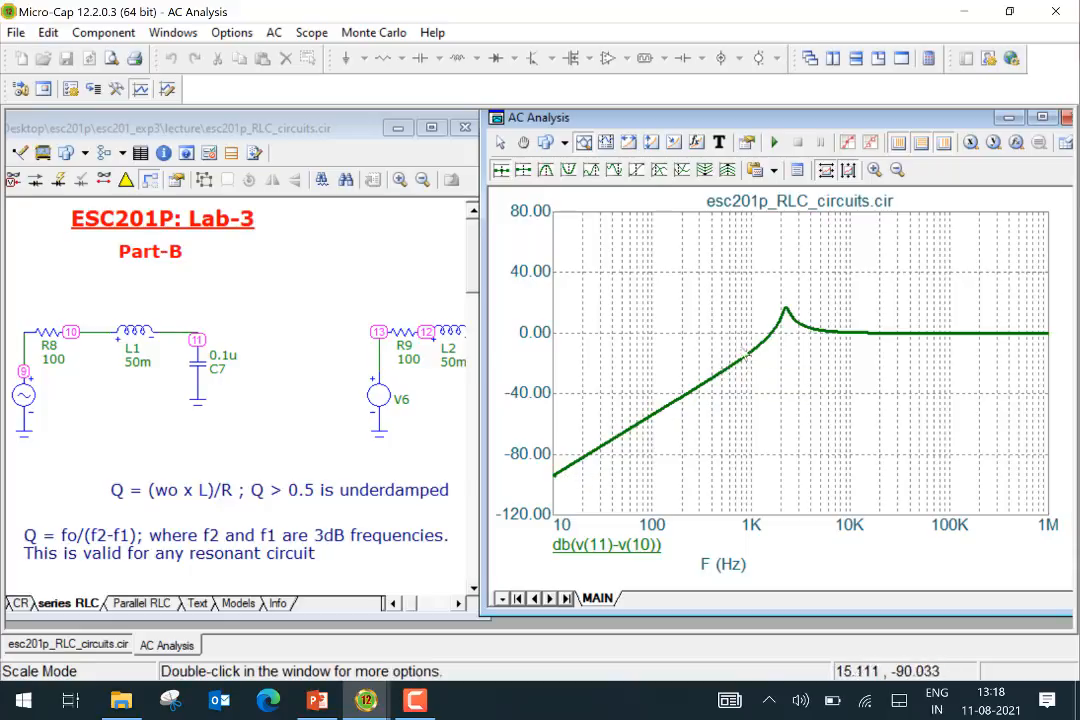
{"action": "left_click", "coordinate": [1040, 119]}
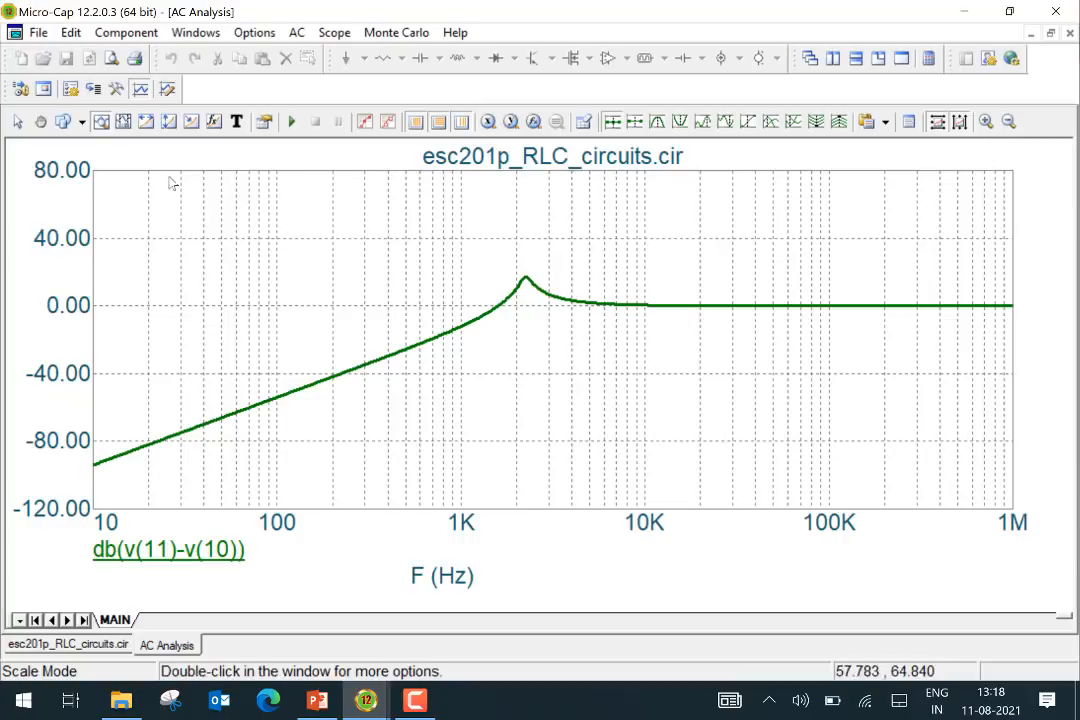
{"action": "left_click", "coordinate": [122, 121]}
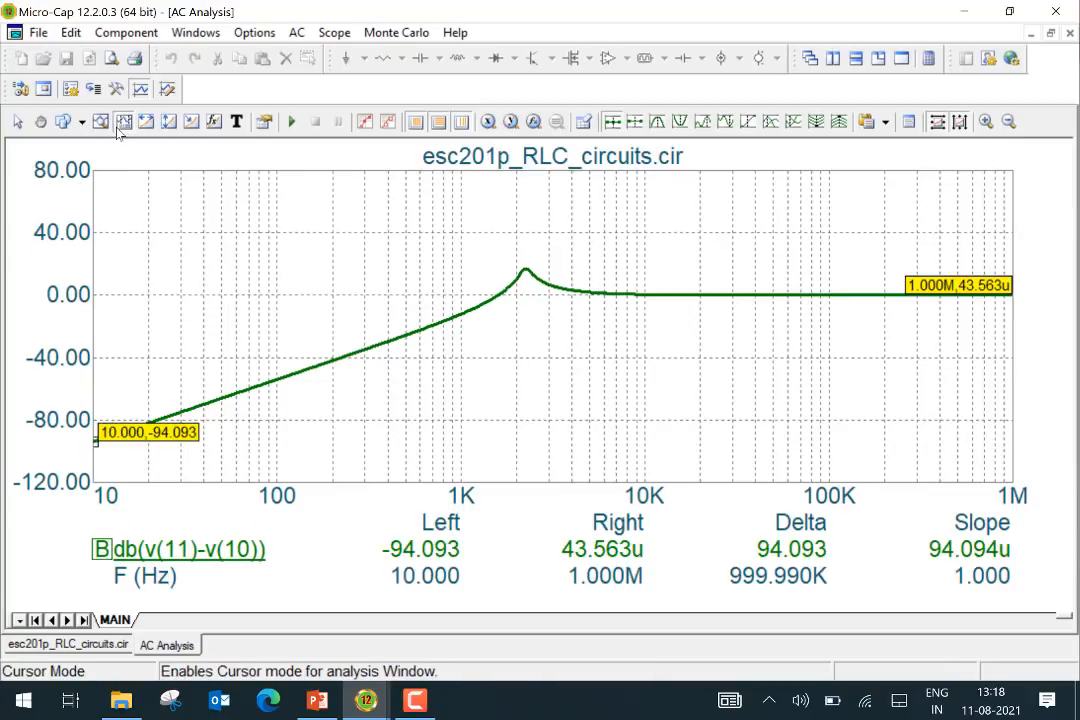
{"action": "left_click", "coordinate": [168, 424]}
{"action": "left_click_drag", "start_coordinate": [168, 424], "coordinate": [91, 441]}
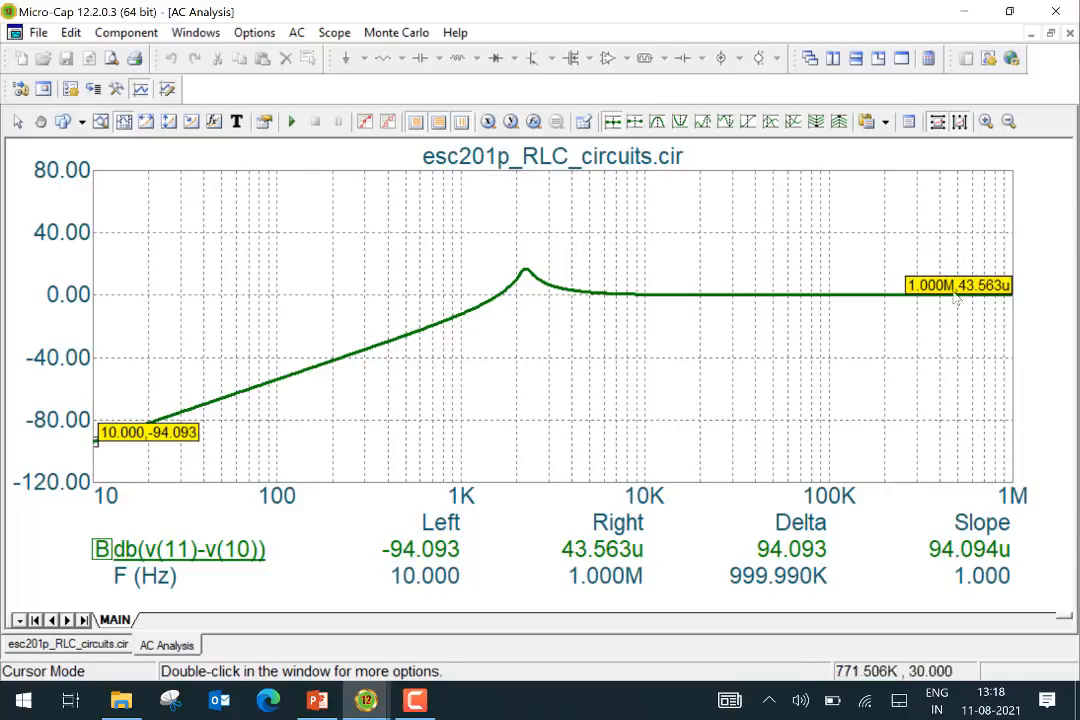
{"action": "left_click_drag", "start_coordinate": [957, 279], "coordinate": [281, 457]}
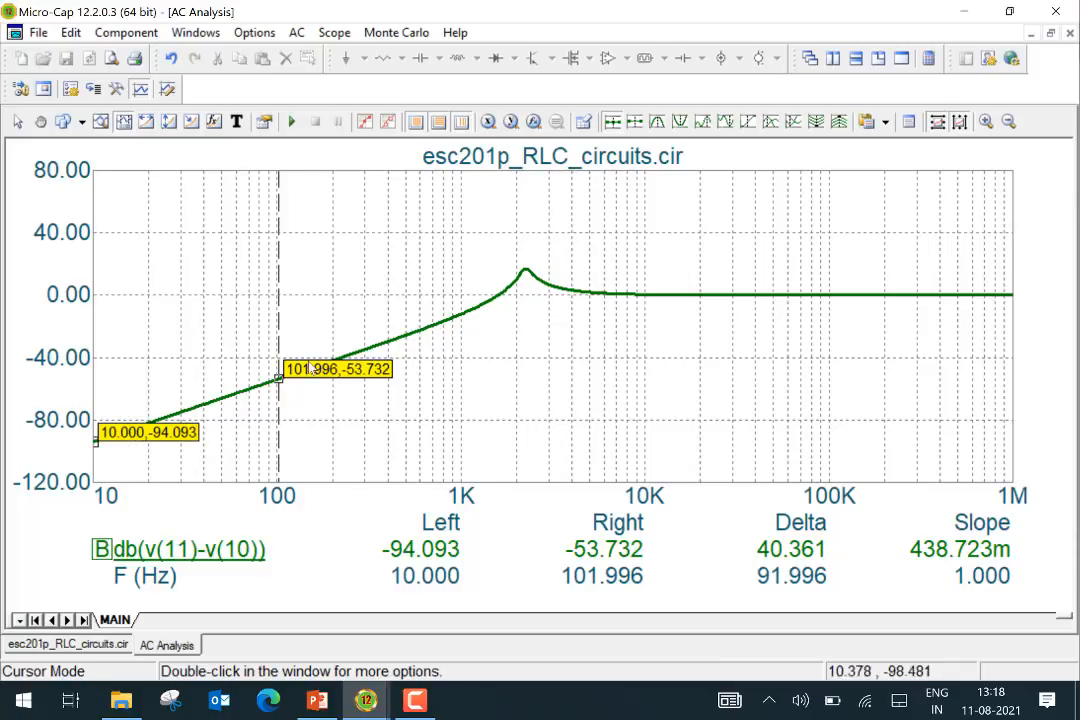
- Restore the AC plot window beside the series RLC schematic, compare the inductor response with the circuit, and maximize the plot again
{"action": "left_click", "coordinate": [1049, 35]}
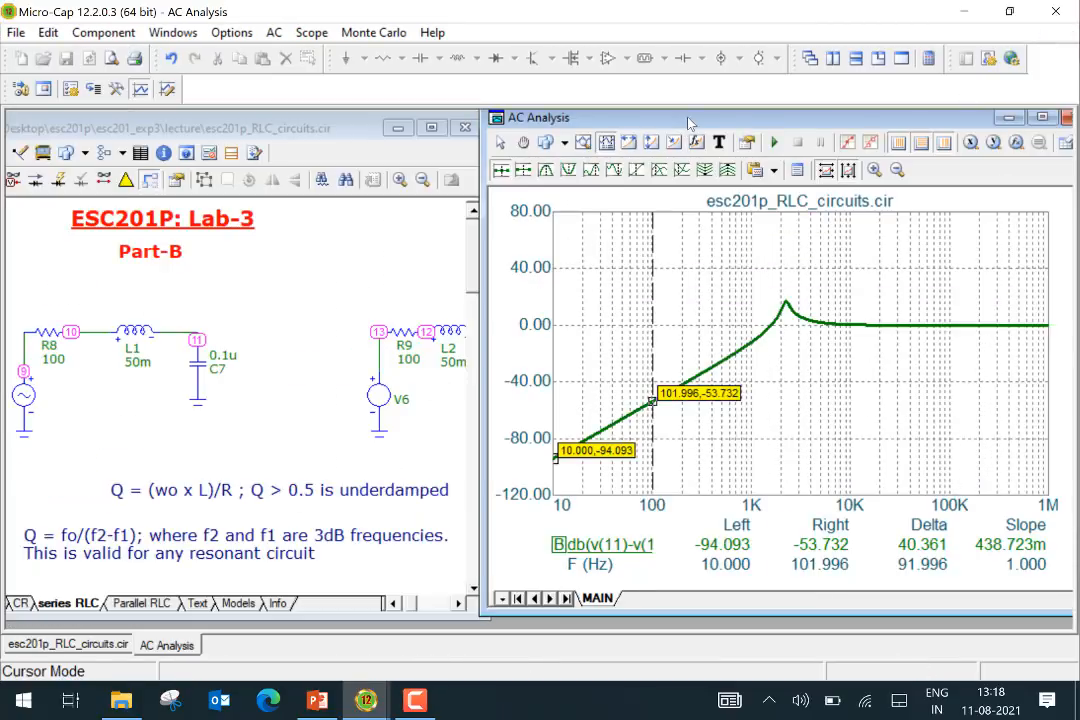
{"action": "mouse_move", "coordinate": [688, 122]}
{"action": "left_mouse_down"}
{"action": "mouse_move", "coordinate": [741, 118]}
{"action": "mouse_move", "coordinate": [698, 101]}
{"action": "mouse_move", "coordinate": [698, 116]}
{"action": "left_mouse_up"}
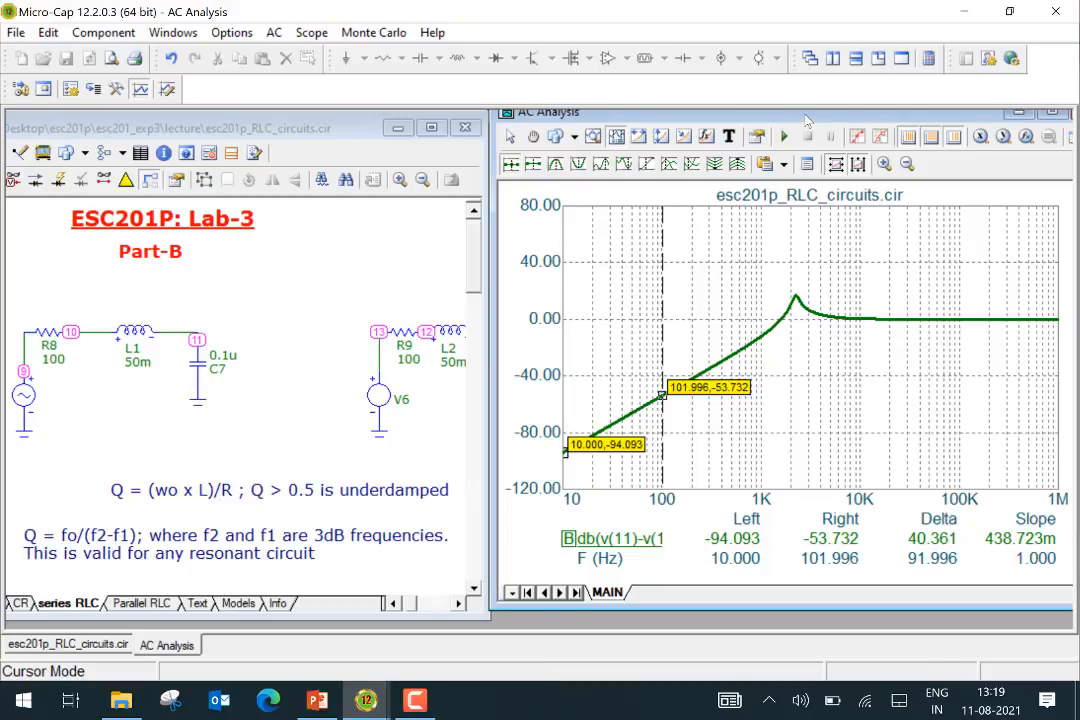
{"action": "left_click_drag", "start_coordinate": [807, 121], "coordinate": [810, 135]}
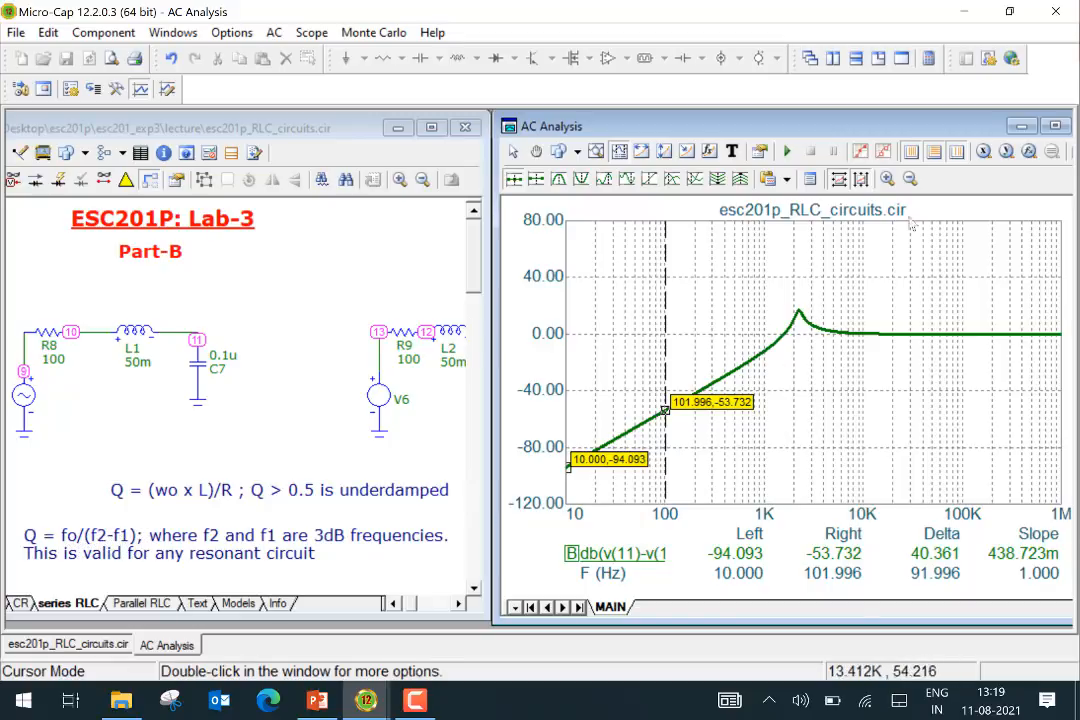
{"action": "left_click", "coordinate": [1058, 127]}
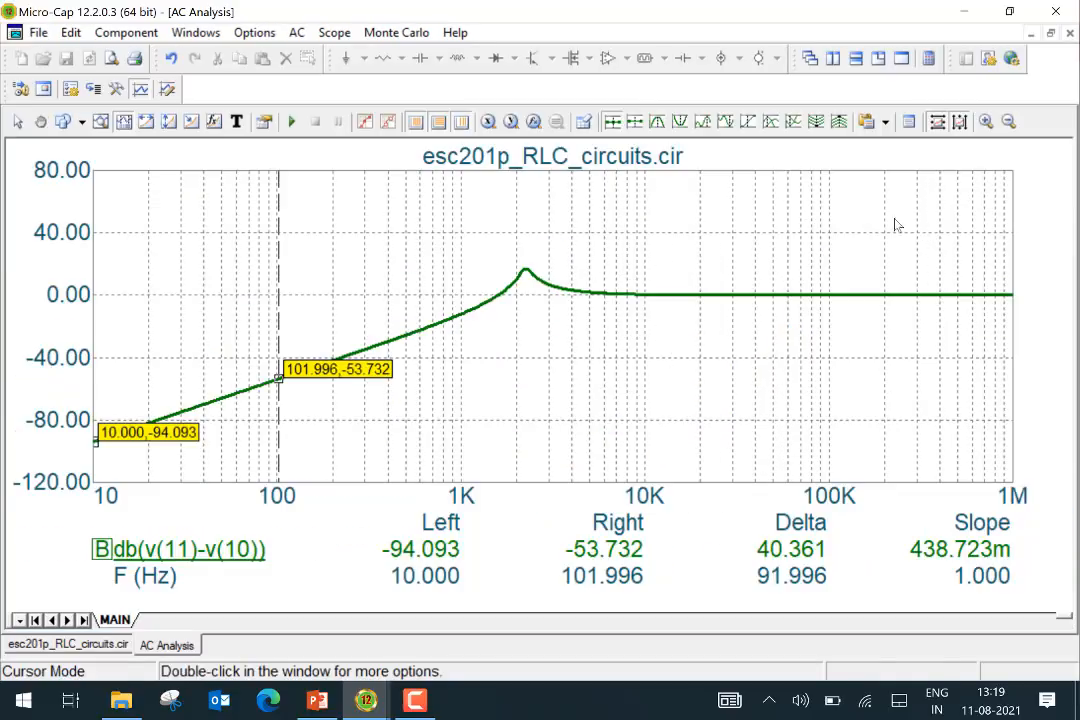
- Leave cursor mode and rerun the AC analysis with the frequency range narrowed to 1E4,1e3
{"action": "left_click_drag", "start_coordinate": [453, 368], "coordinate": [672, 293]}
{"action": "left_click", "coordinate": [17, 121]}
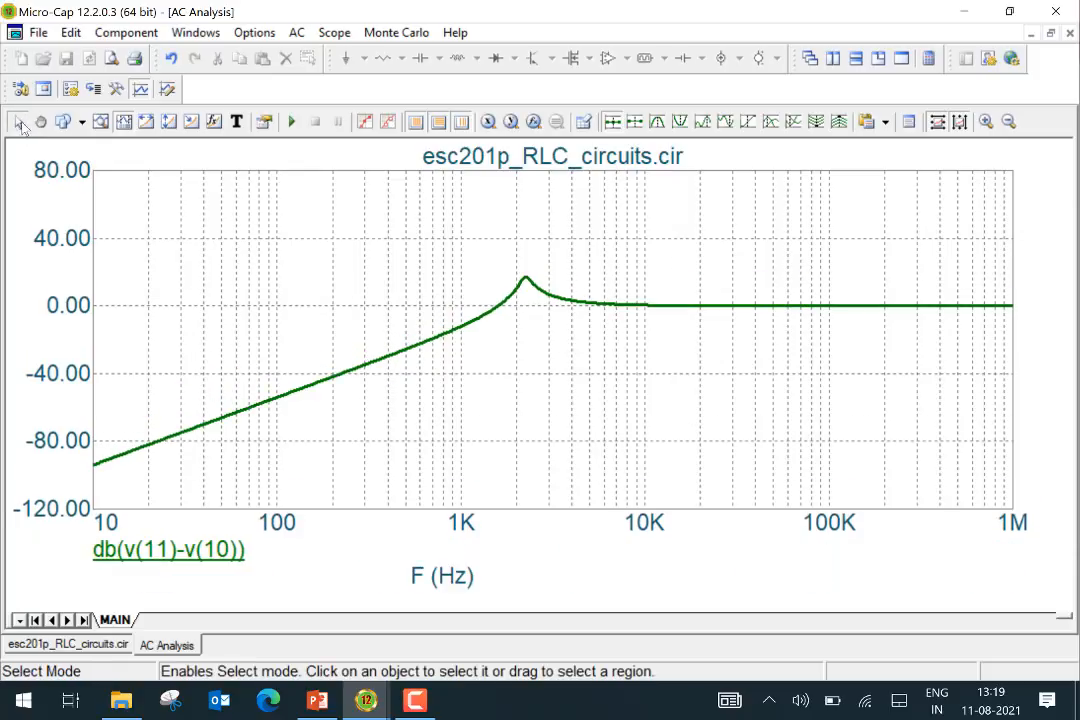
{"action": "left_click_drag", "start_coordinate": [419, 377], "coordinate": [622, 222]}
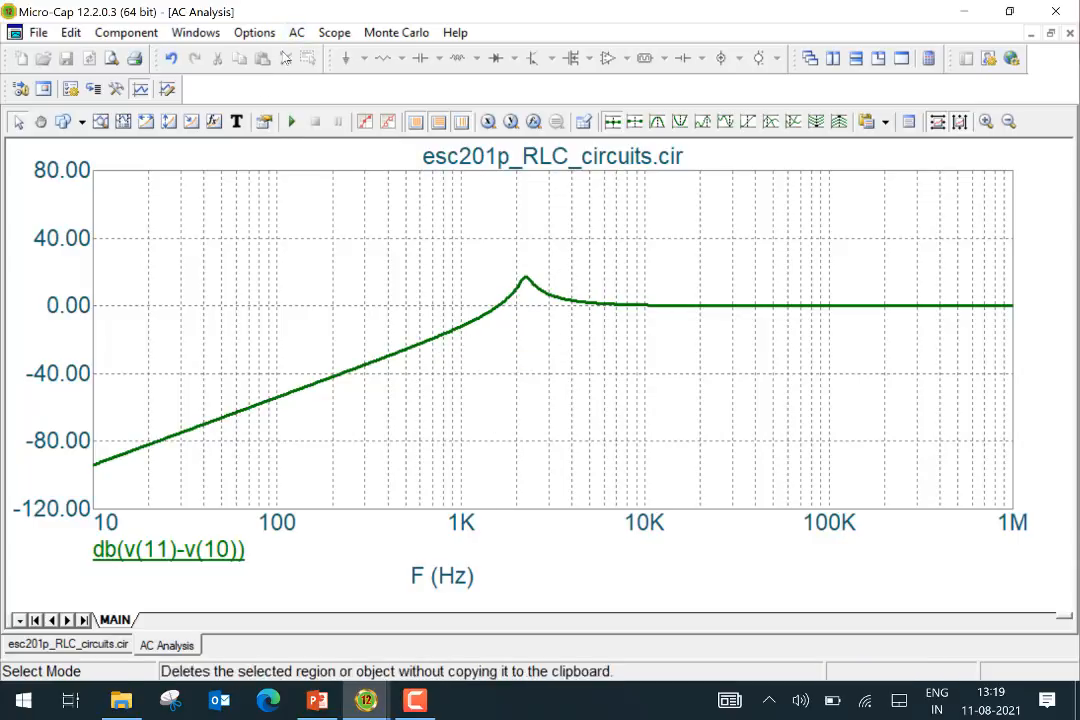
{"action": "left_click", "coordinate": [297, 32]}
{"action": "left_click", "coordinate": [336, 77]}
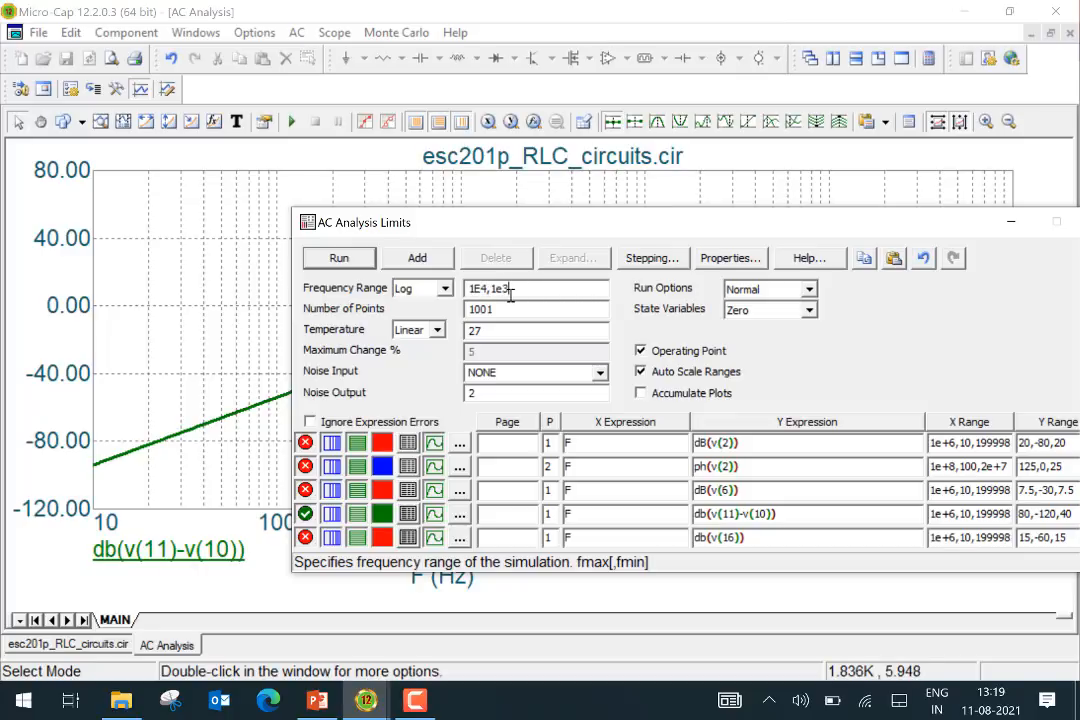
{"action": "left_click", "coordinate": [340, 260]}
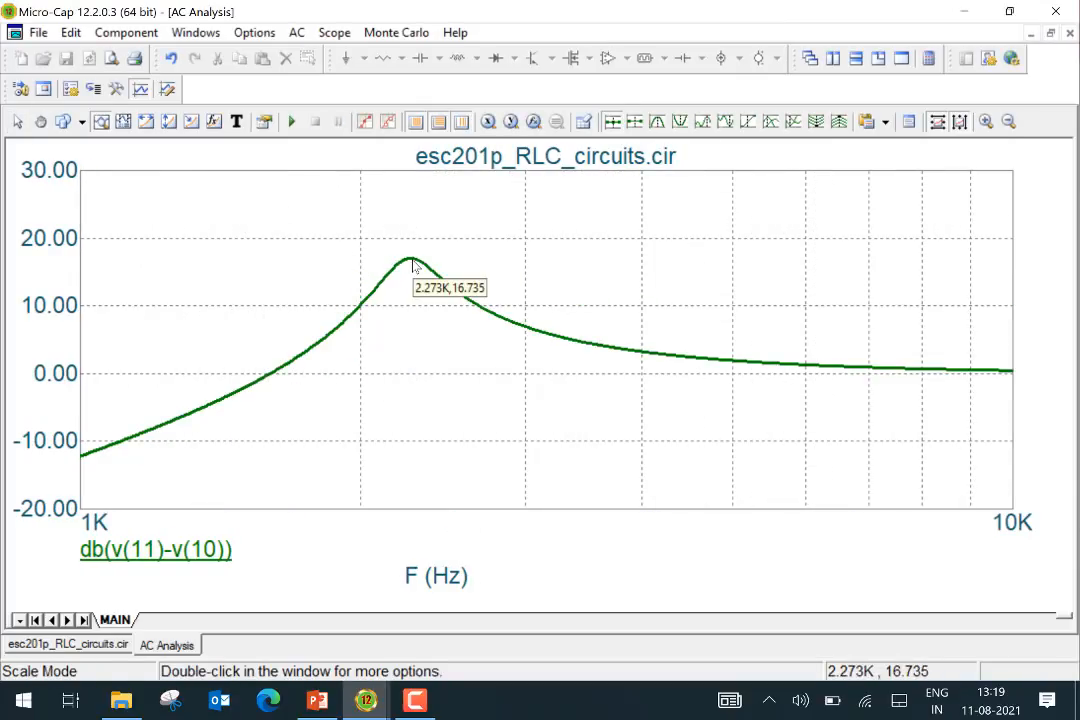
- Measure the resonance peak of db(v(11)-v(10)) and its 3 dB points, with the second cursor at about 2.440 kHz and 2.118 kHz
{"action": "left_click", "coordinate": [659, 124]}
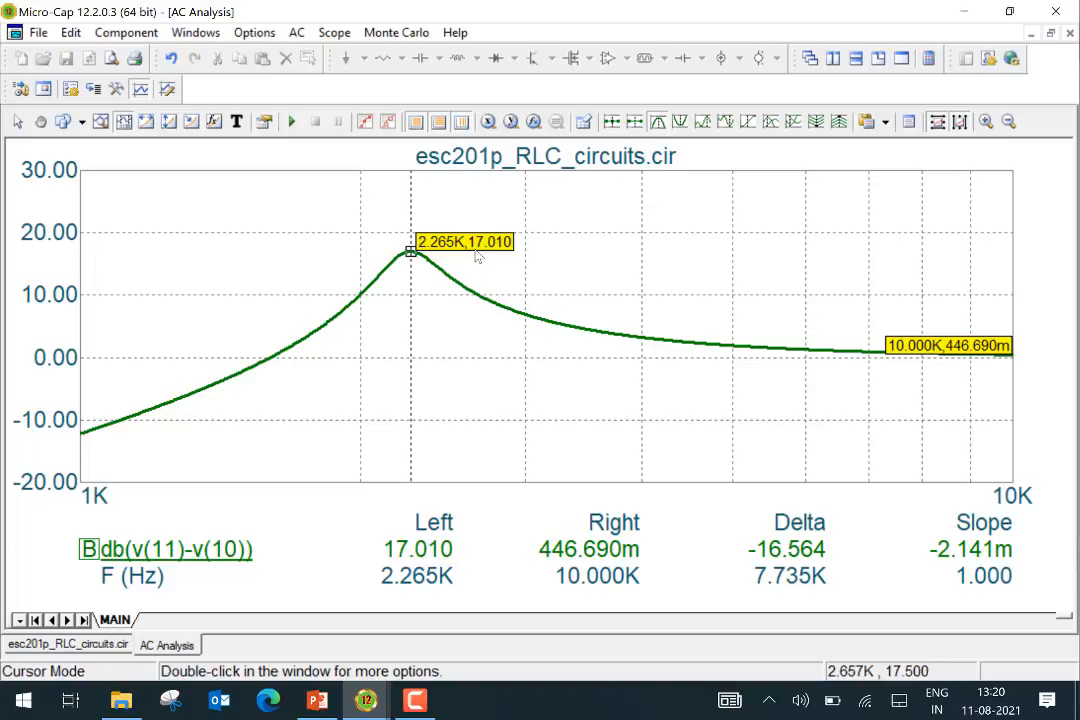
{"action": "left_click_drag", "start_coordinate": [933, 350], "coordinate": [444, 328]}
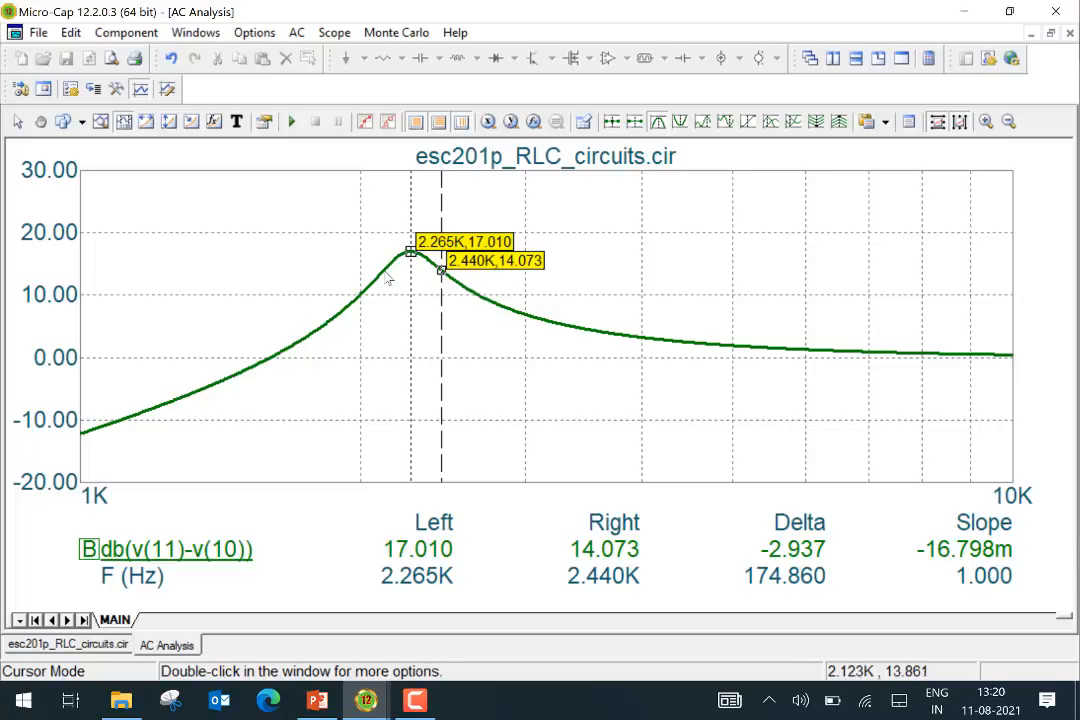
{"action": "left_click_drag", "start_coordinate": [458, 265], "coordinate": [388, 313]}
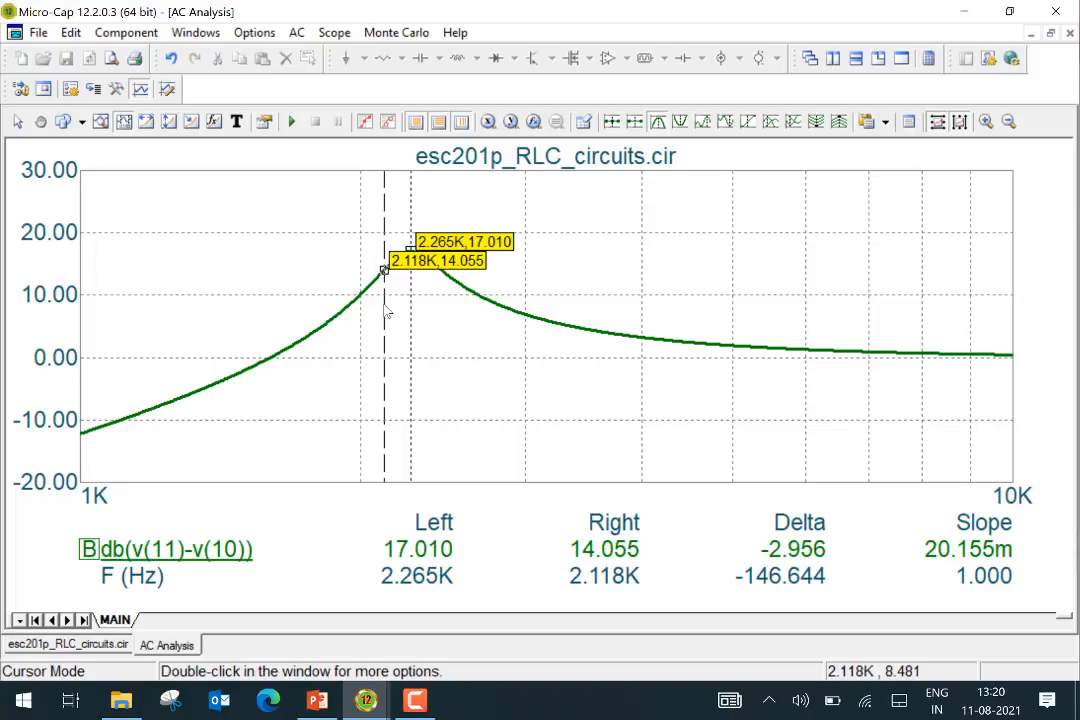
{"action": "mouse_move", "coordinate": [417, 274]}
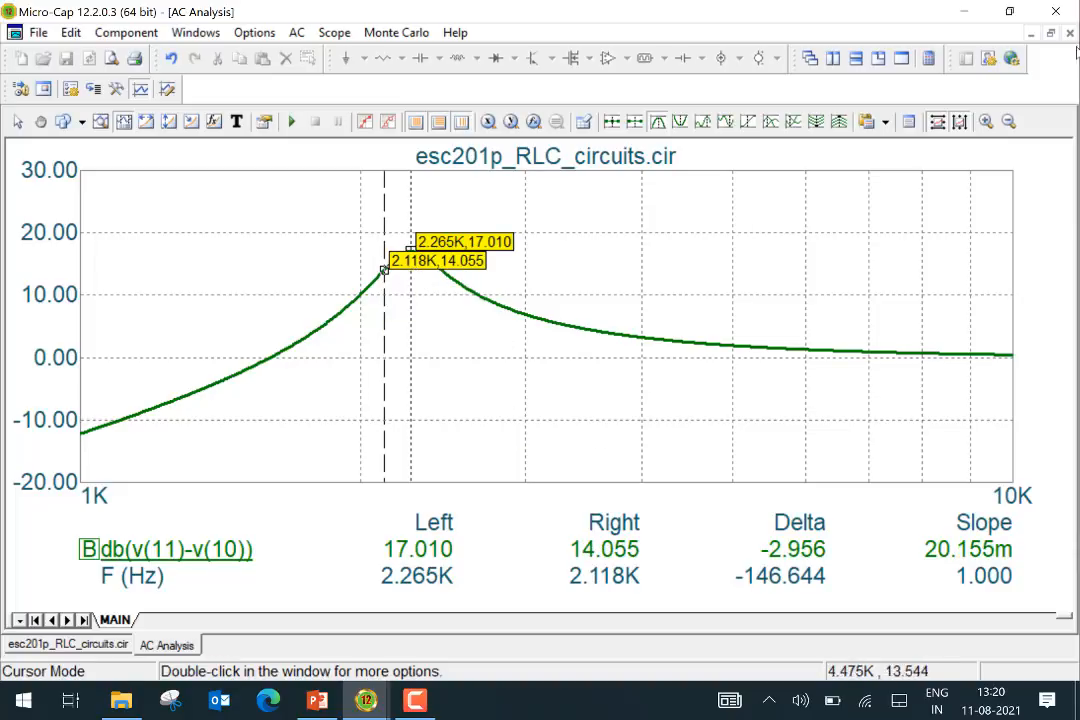
- Restore the plot beside the series RLC schematic and rerun the AC analysis from 10 Hz to 1 MHz
{"action": "left_click", "coordinate": [1049, 35]}
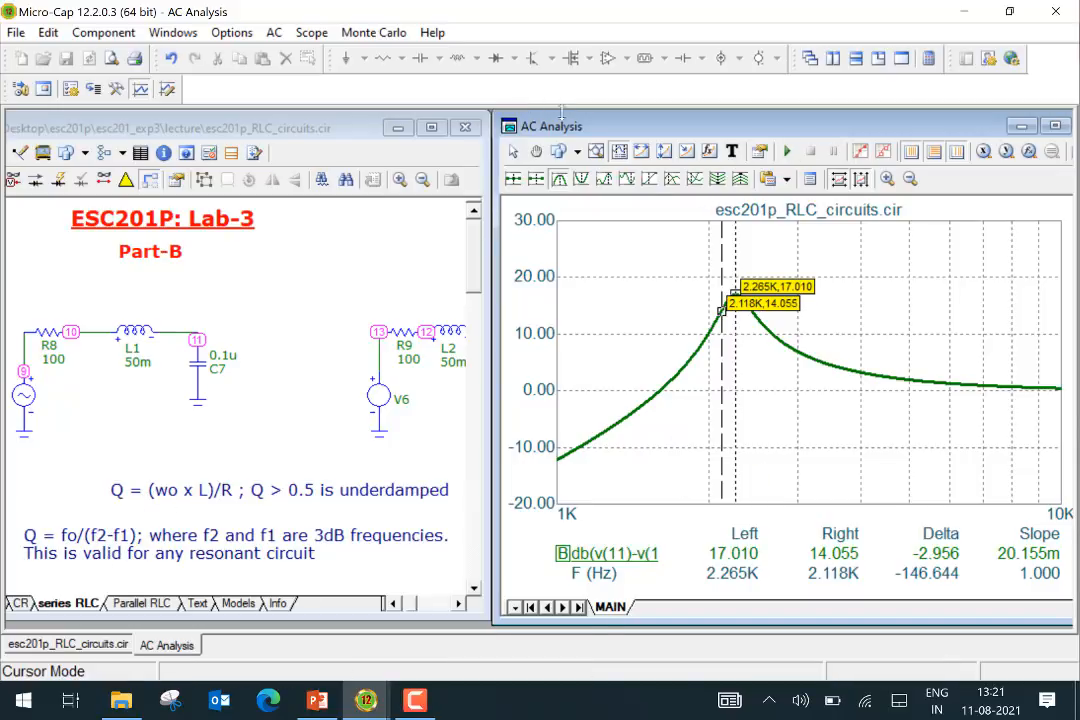
{"action": "left_click", "coordinate": [273, 32]}
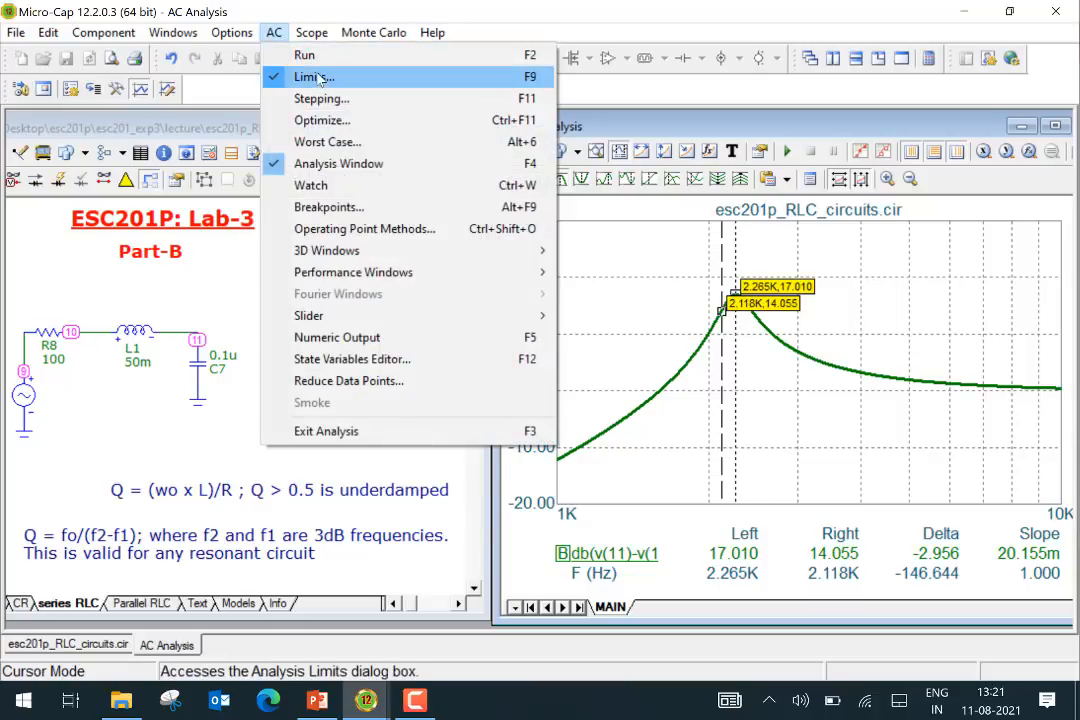
{"action": "left_click", "coordinate": [305, 76]}
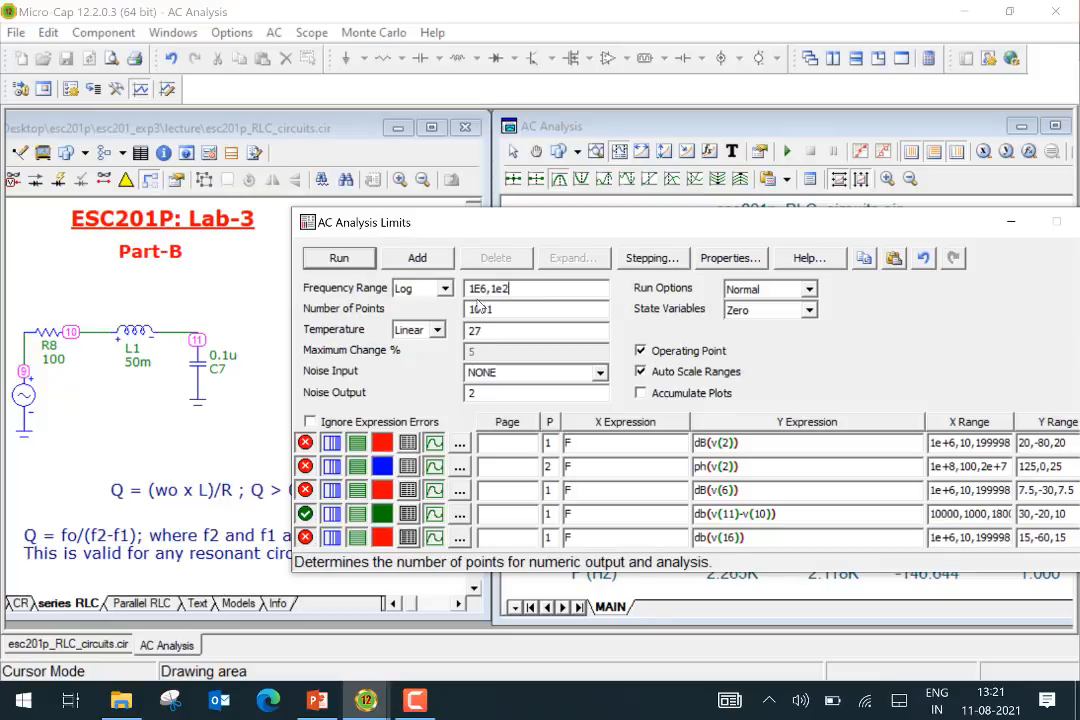
{"action": "left_click", "coordinate": [339, 258]}
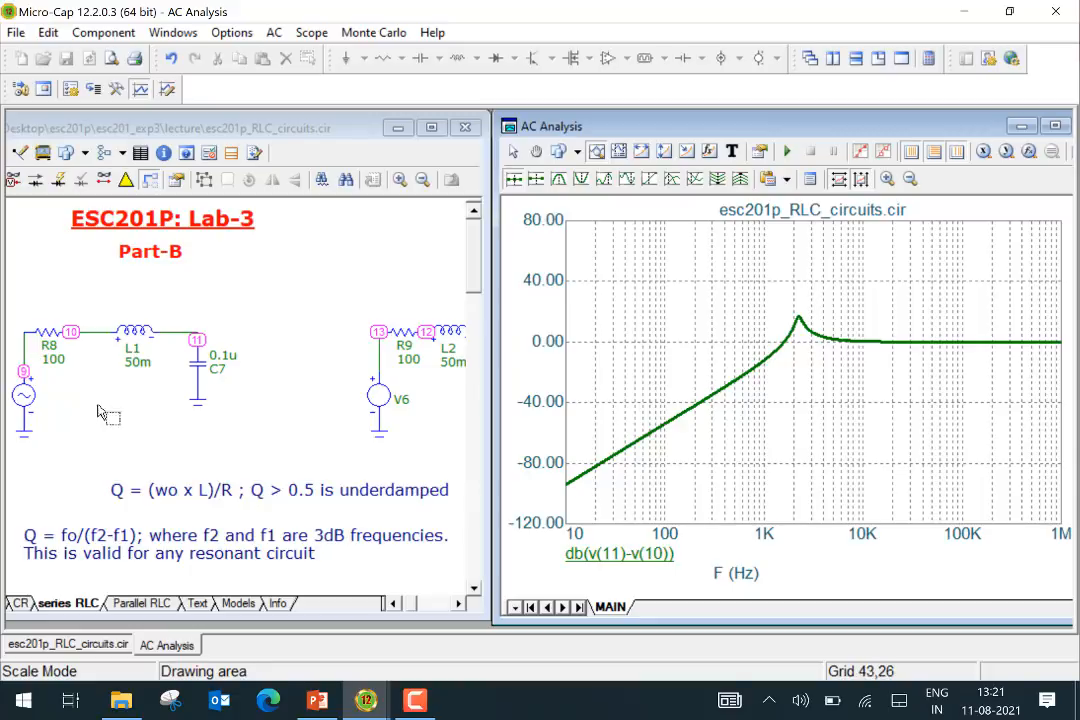
- Set resistor R8 to 10 and compare the updated inductor response with the series RLC circuit
{"action": "double_click", "coordinate": [59, 362]}
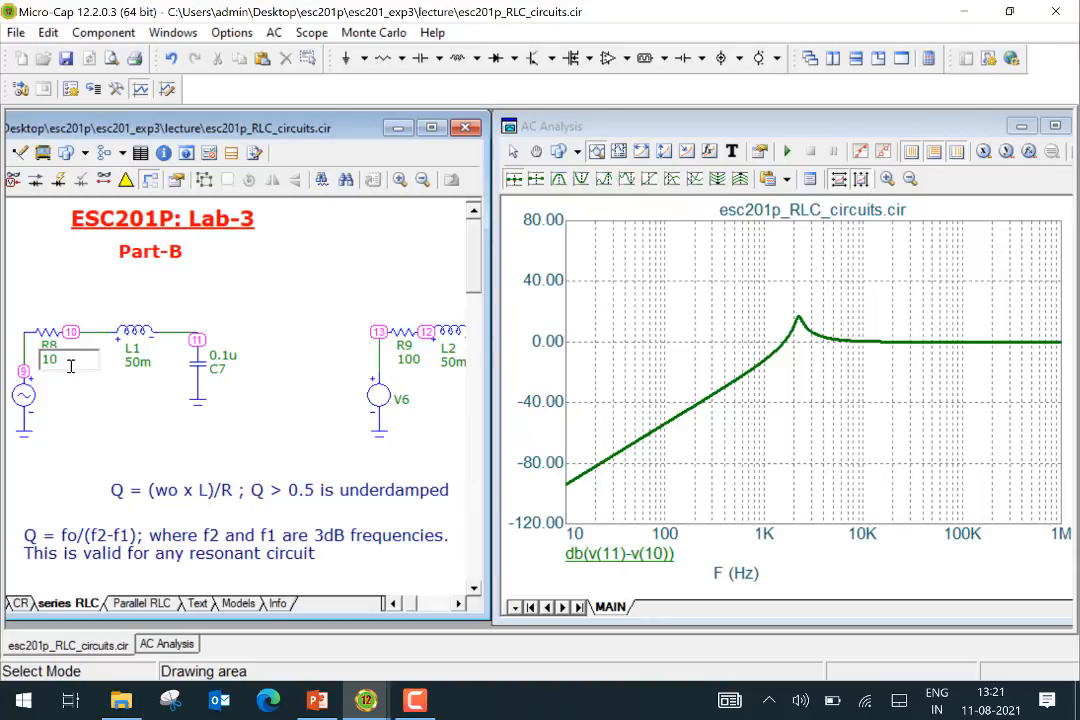
{"action": "type", "text": "10"}
{"action": "key", "text": "Return"}
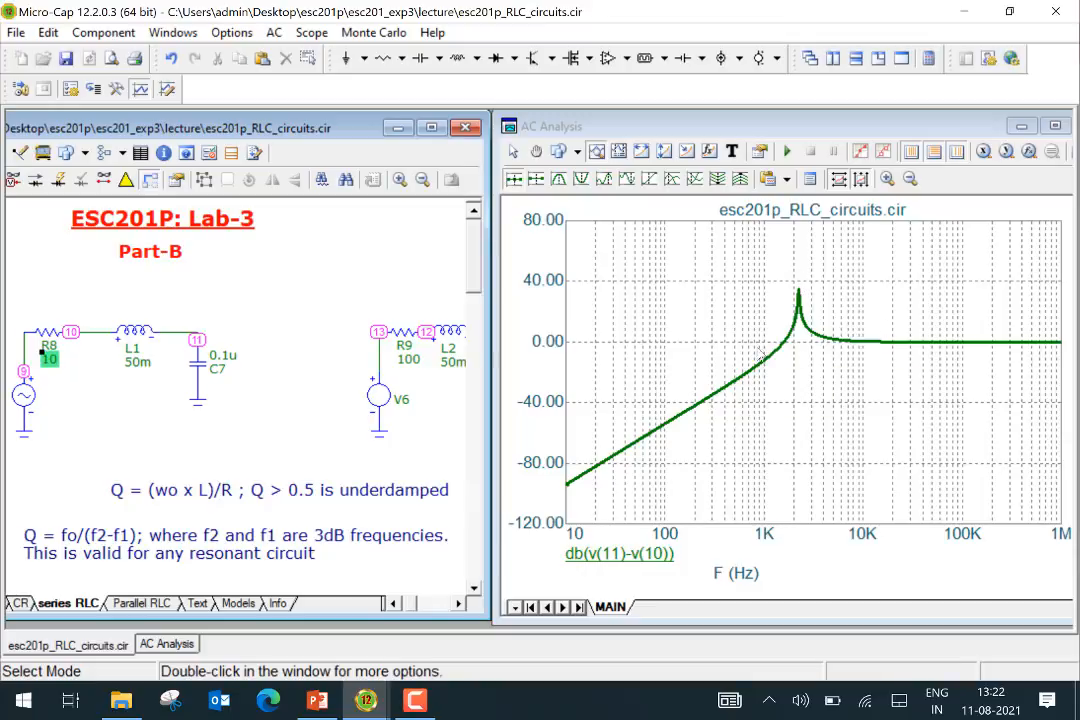
{"action": "mouse_move", "coordinate": [758, 378]}
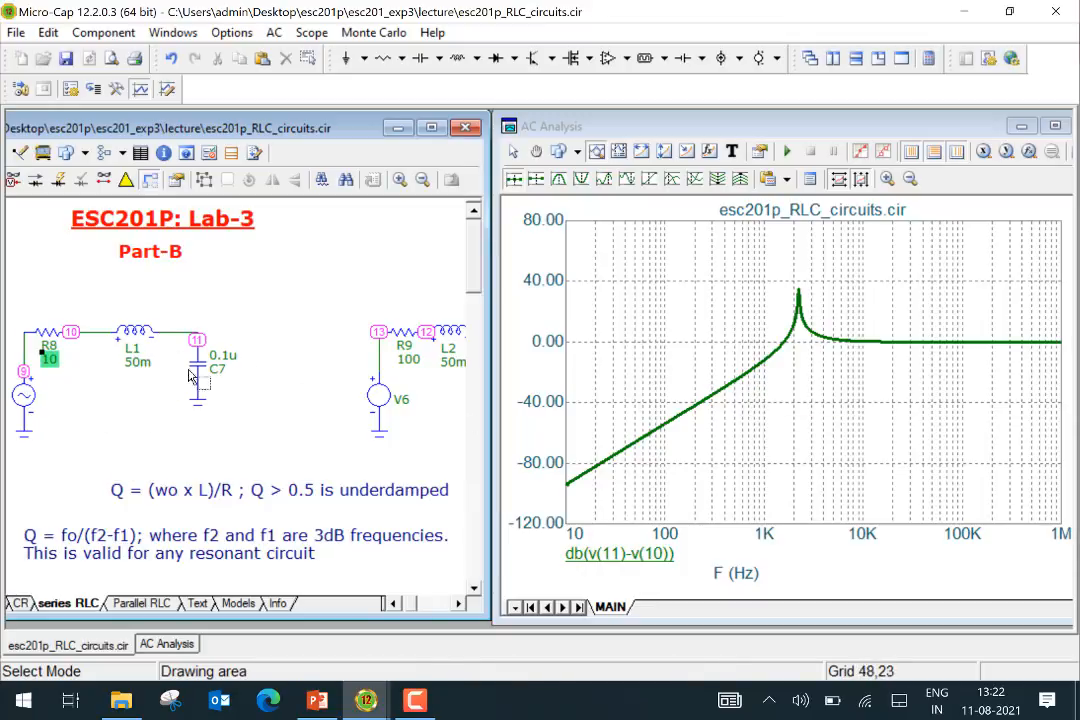
{"action": "mouse_move", "coordinate": [187, 381]}
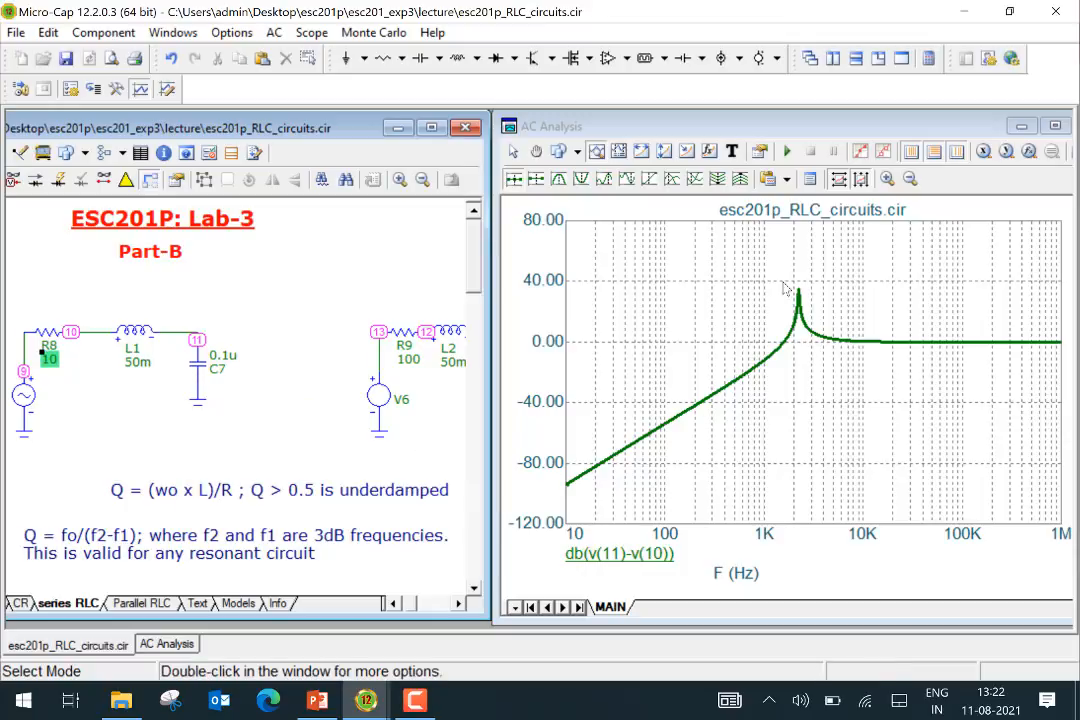
{"action": "mouse_move", "coordinate": [893, 329]}
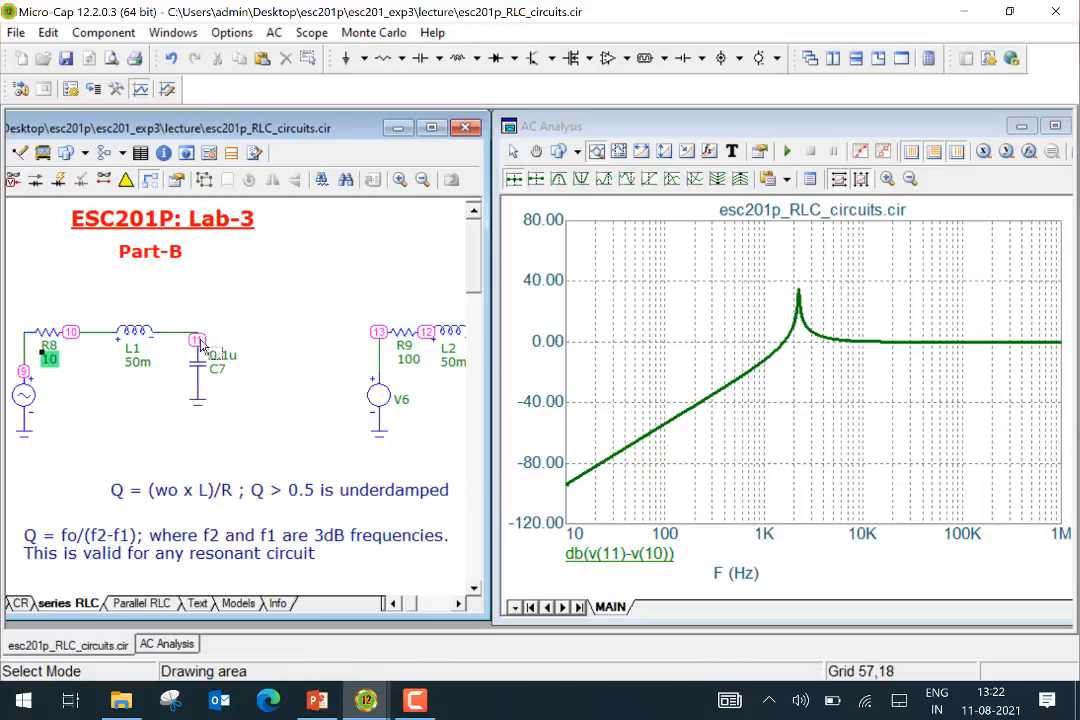
{"action": "mouse_move", "coordinate": [200, 350]}
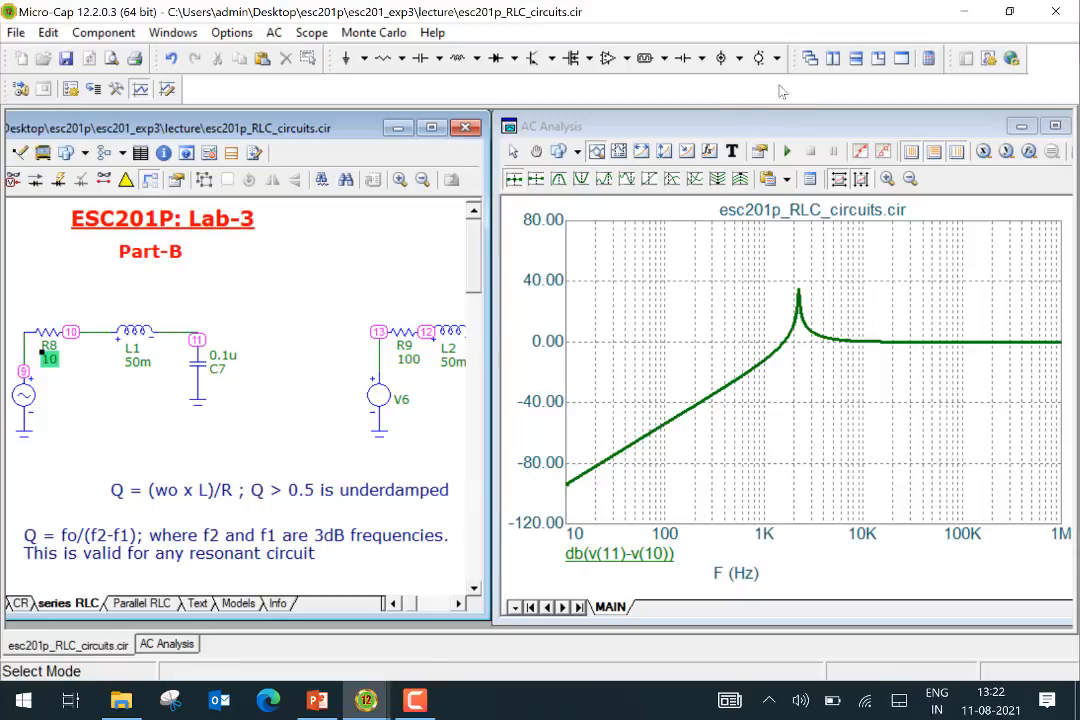
- Exit the AC analysis and return to the series RLC schematic
{"action": "mouse_move", "coordinate": [743, 134]}
{"action": "left_mouse_down"}
{"action": "mouse_move", "coordinate": [778, 128]}
{"action": "mouse_move", "coordinate": [745, 127]}
{"action": "left_mouse_up"}
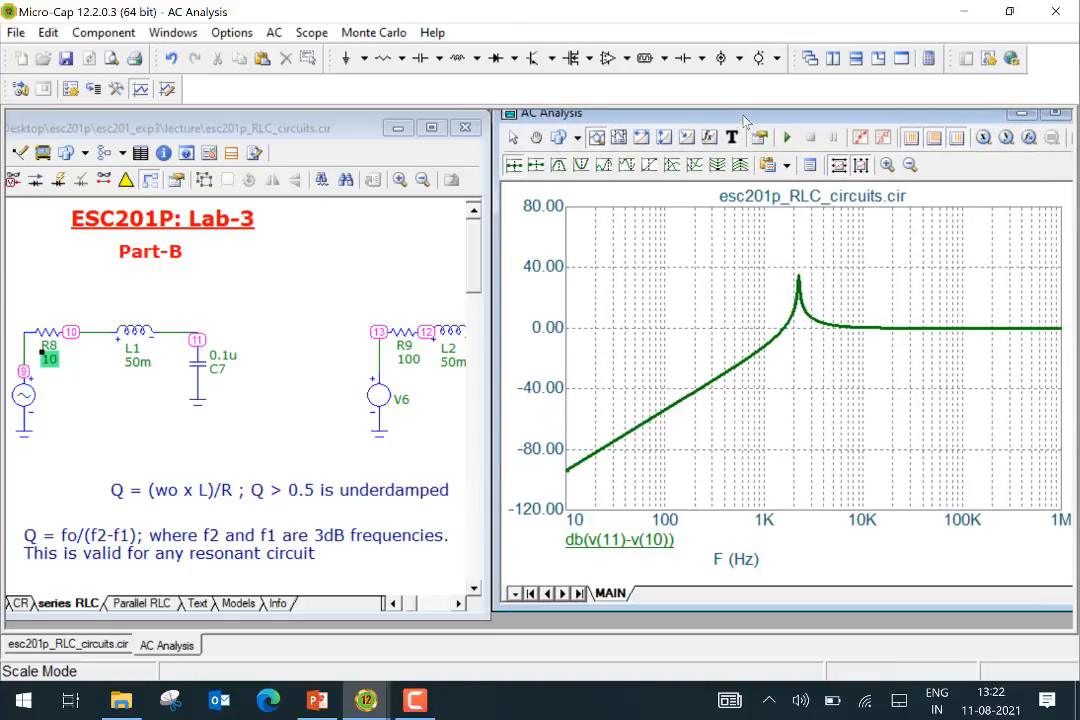
{"action": "left_click", "coordinate": [273, 32]}
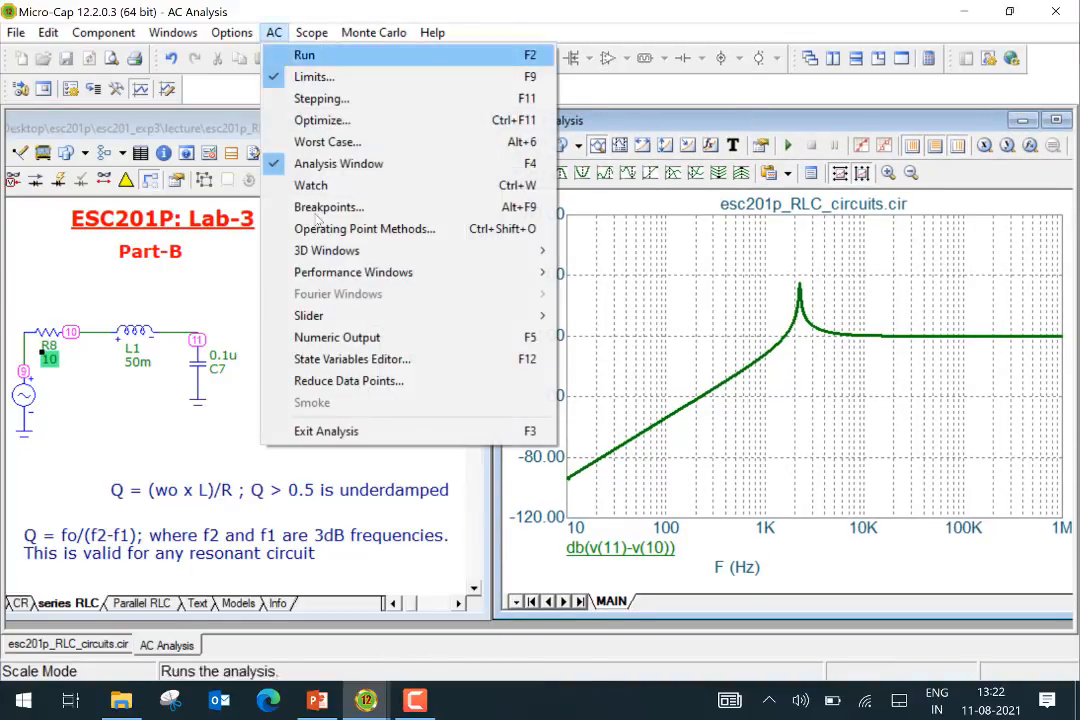
{"action": "left_click", "coordinate": [337, 432]}
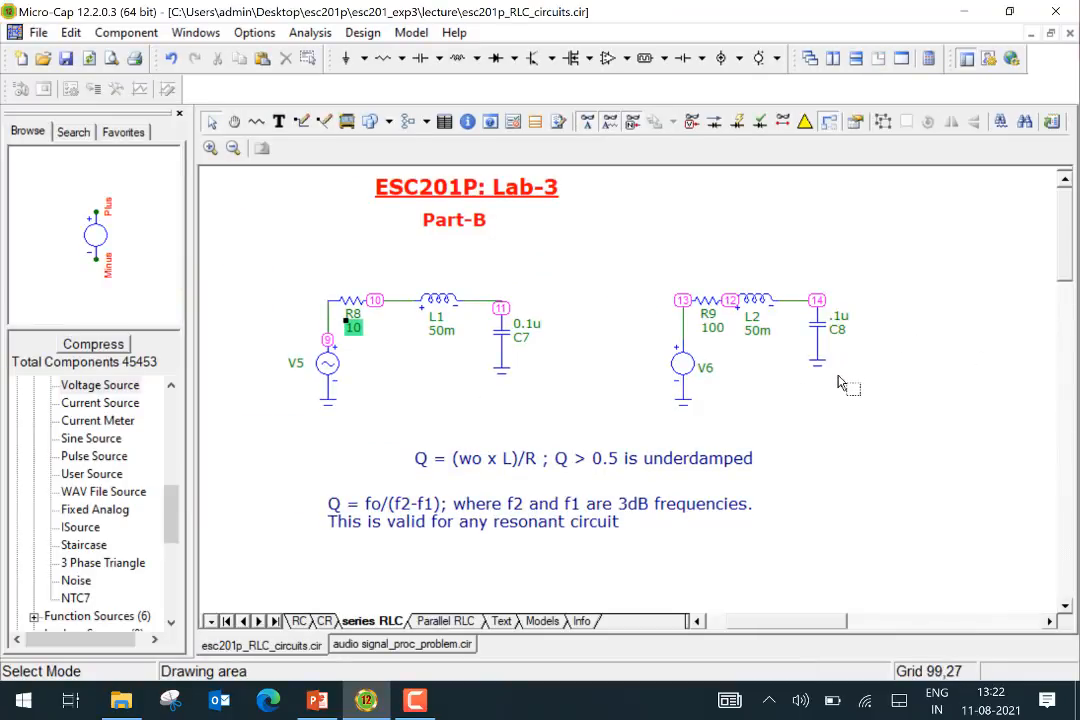
- Review the pulse settings of voltage source V6 in the second series RLC circuit
{"action": "mouse_move", "coordinate": [688, 370]}
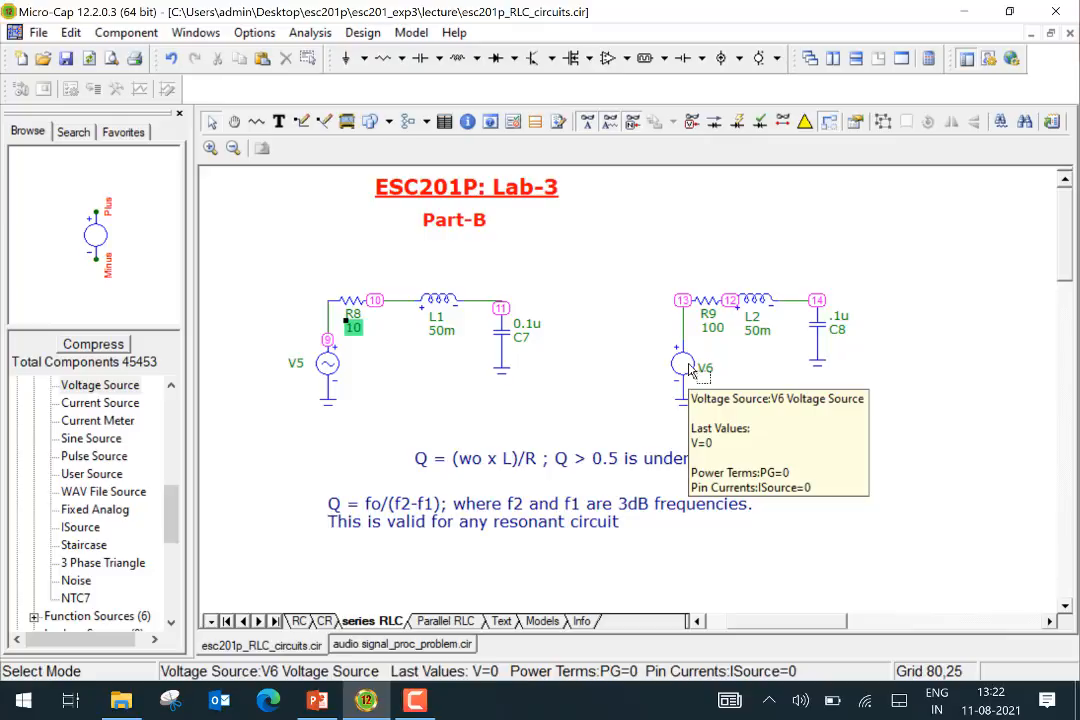
{"action": "double_click", "coordinate": [688, 370]}
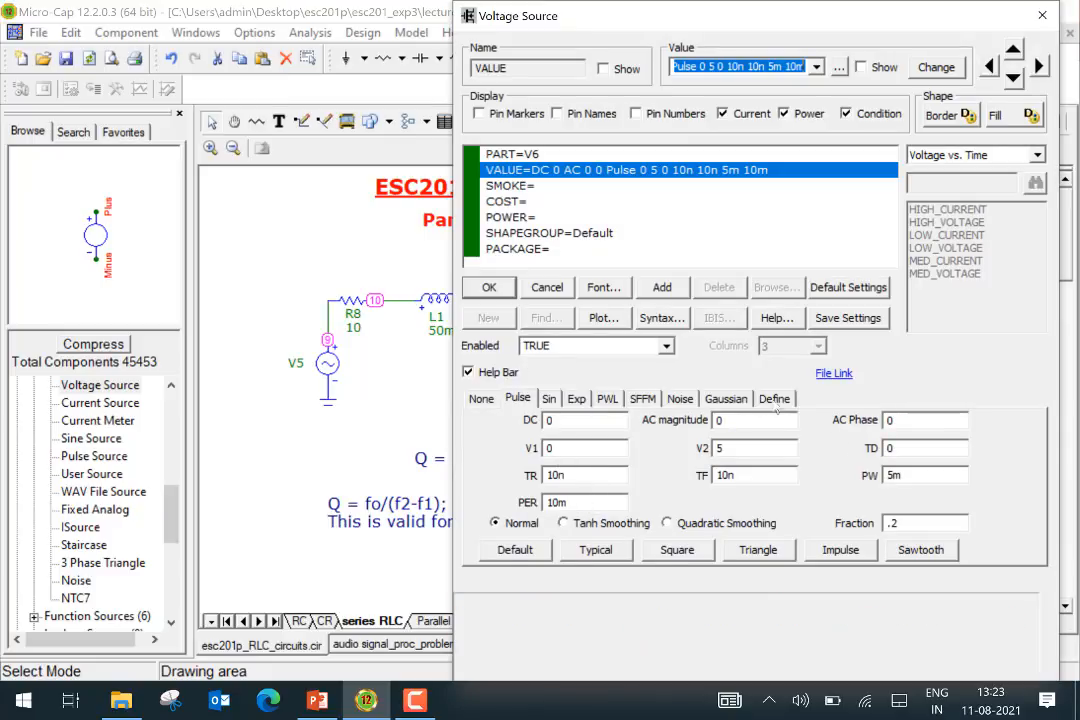
{"action": "left_click", "coordinate": [490, 287]}
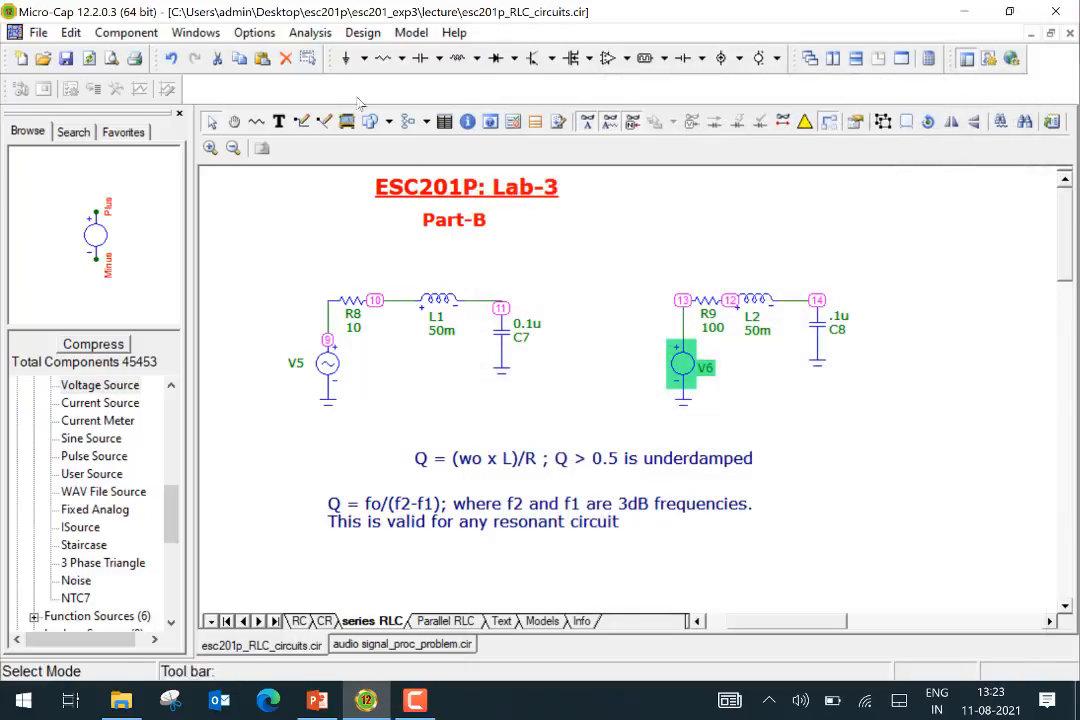
- Start a transient analysis and arrange the windows so the second RLC circuit with V6 is in view
{"action": "left_click", "coordinate": [318, 36]}
{"action": "left_click", "coordinate": [341, 56]}
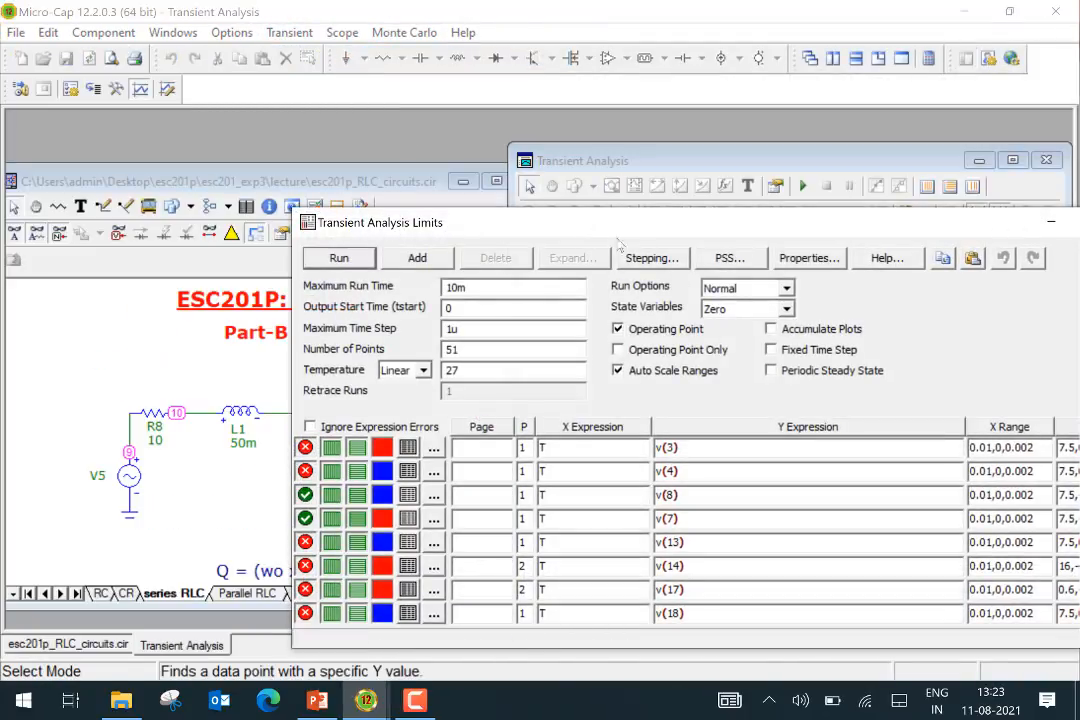
{"action": "left_click_drag", "start_coordinate": [607, 235], "coordinate": [826, 221]}
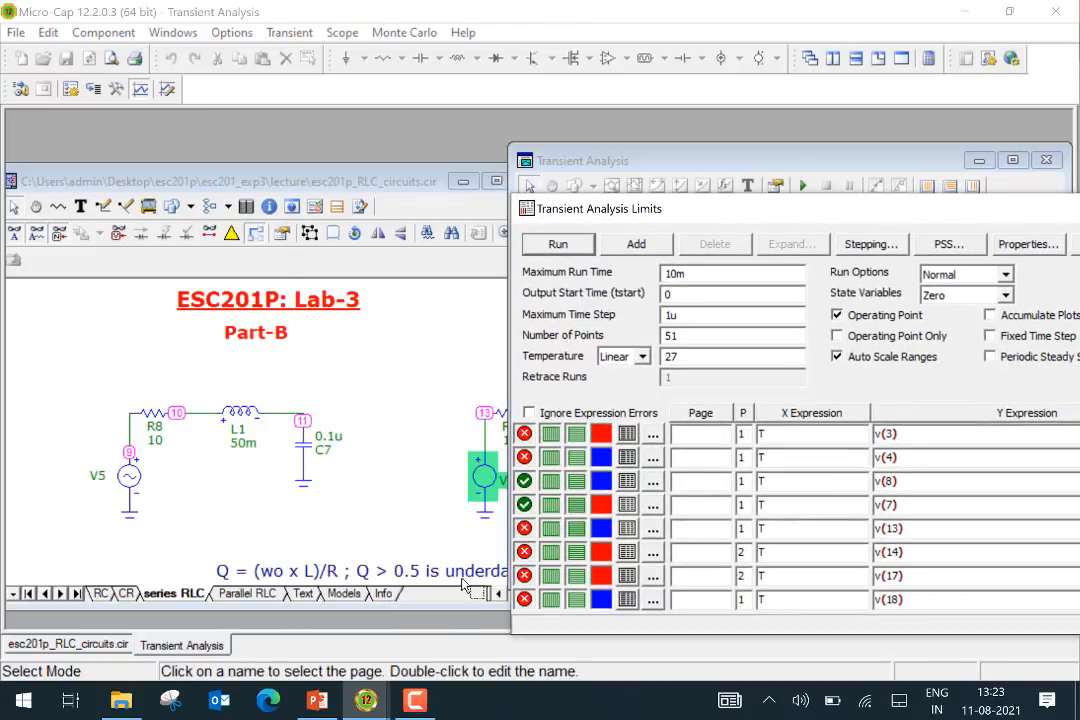
{"action": "left_click", "coordinate": [370, 177]}
{"action": "left_click_drag", "start_coordinate": [370, 177], "coordinate": [287, 172]}
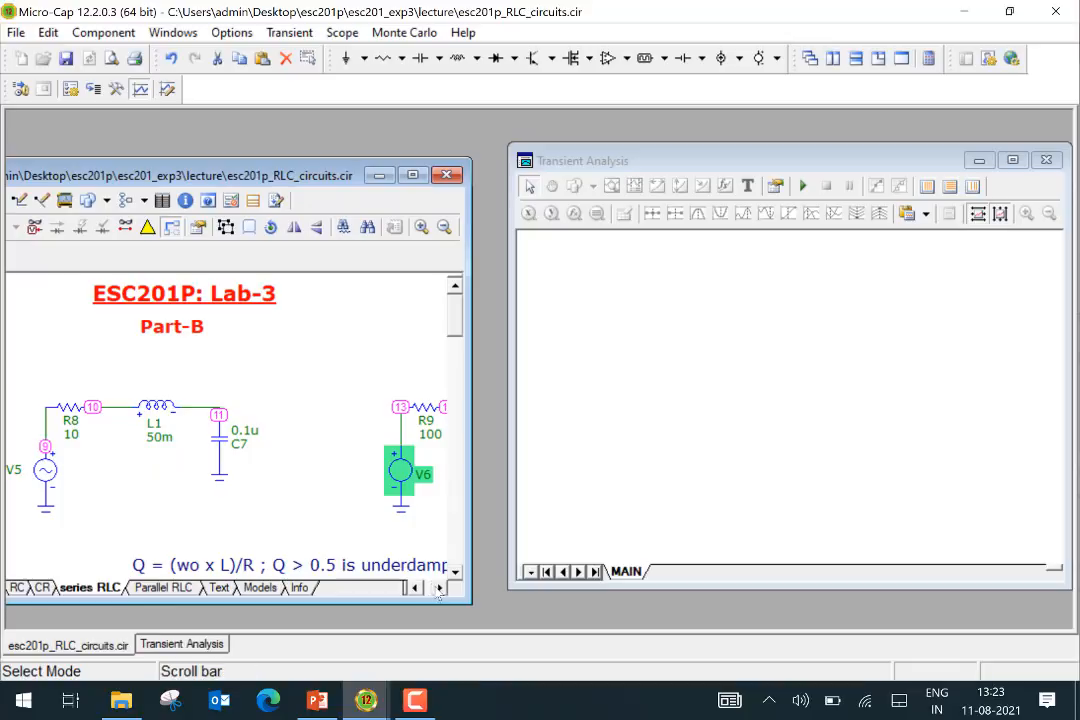
{"action": "left_click", "coordinate": [441, 590]}
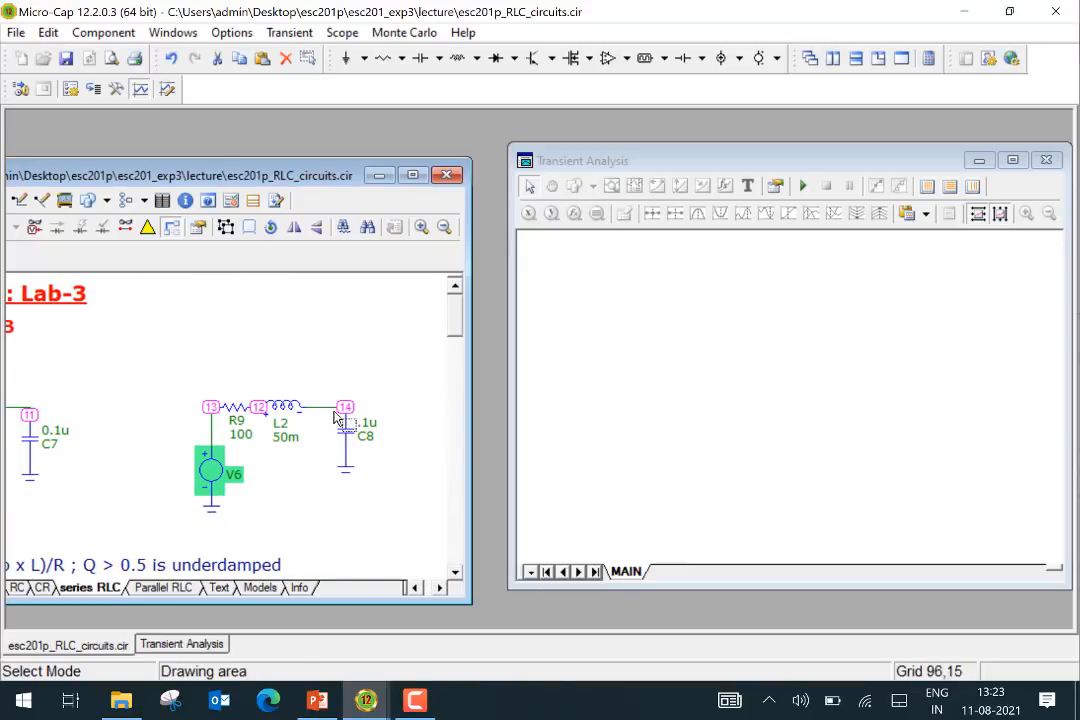
- Run the transient analysis with v(8) and v(7) disabled and v(13) and v(14) plotted instead
{"action": "left_click", "coordinate": [289, 32]}
{"action": "left_click", "coordinate": [313, 75]}
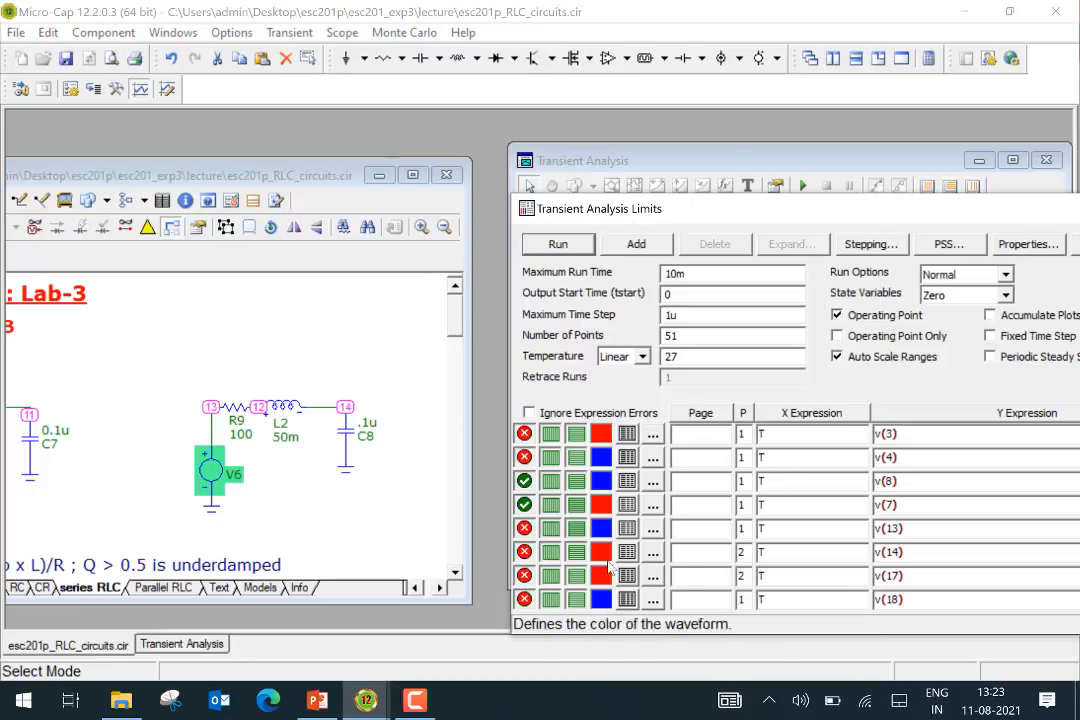
{"action": "left_click", "coordinate": [525, 482]}
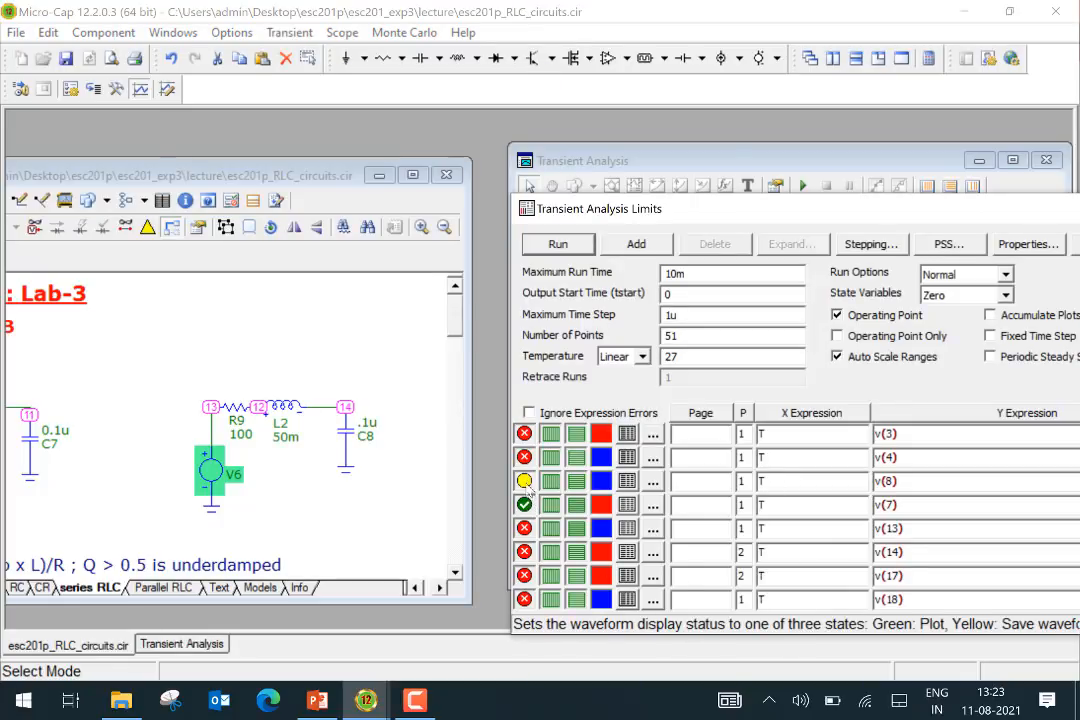
{"action": "left_click", "coordinate": [526, 484]}
{"action": "left_click", "coordinate": [558, 244]}
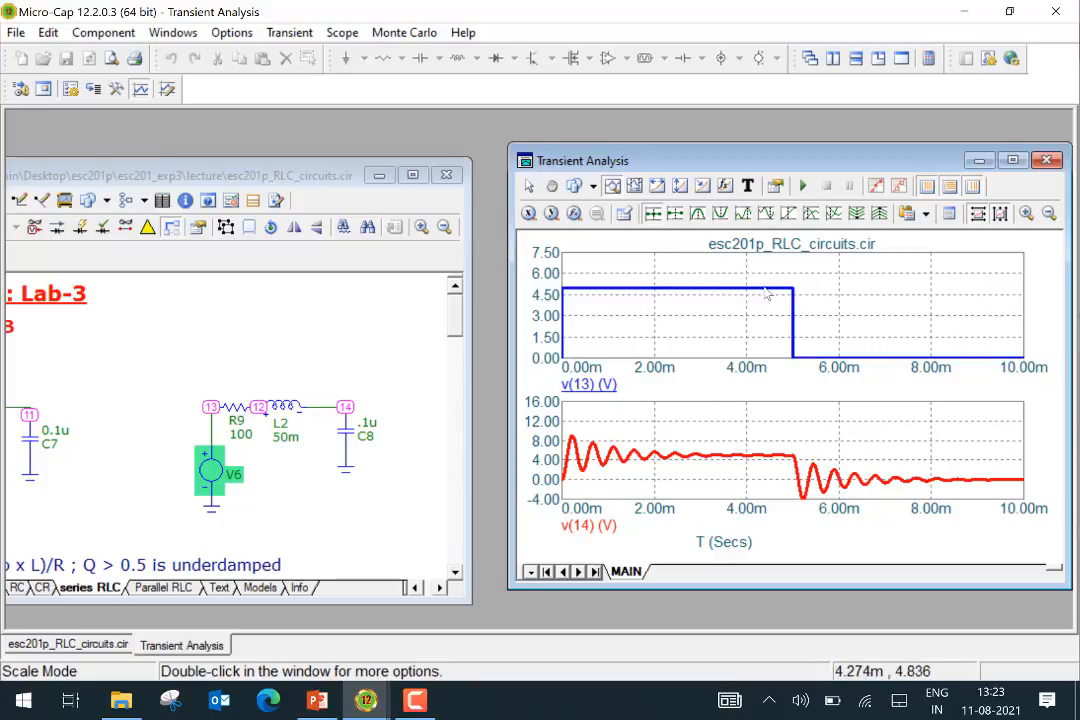
- Set resistor R9 in the second series RLC circuit to 1000 ohms and update the transient response
{"action": "mouse_move", "coordinate": [212, 470]}
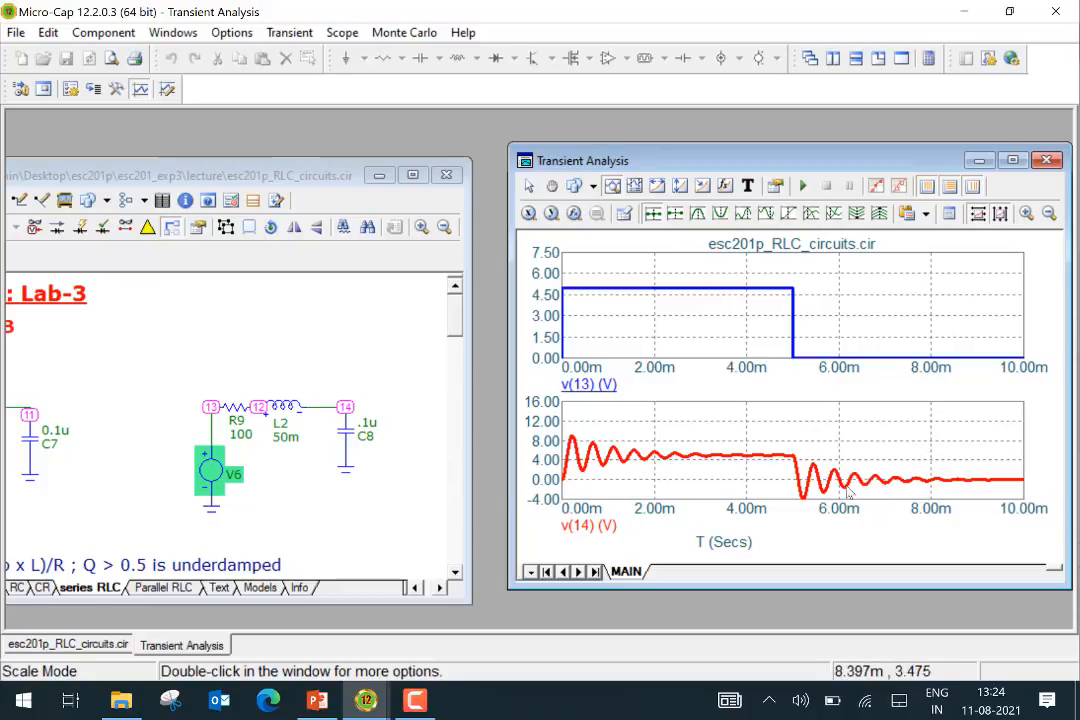
{"action": "mouse_move", "coordinate": [793, 458]}
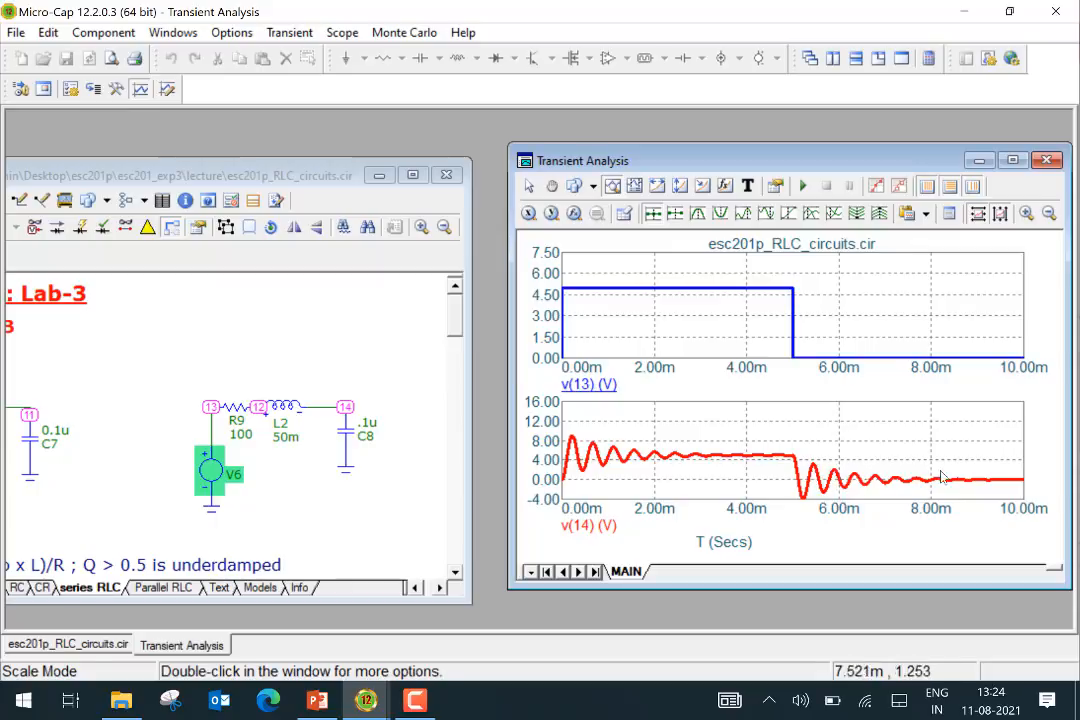
{"action": "mouse_move", "coordinate": [945, 473]}
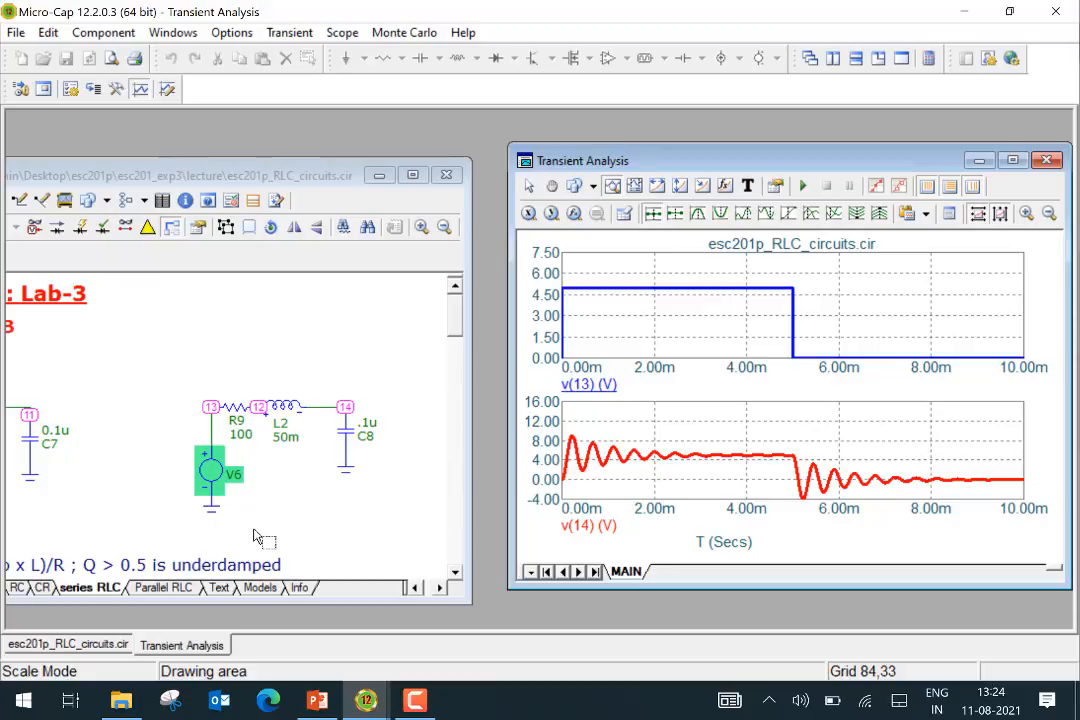
{"action": "double_click", "coordinate": [248, 437]}
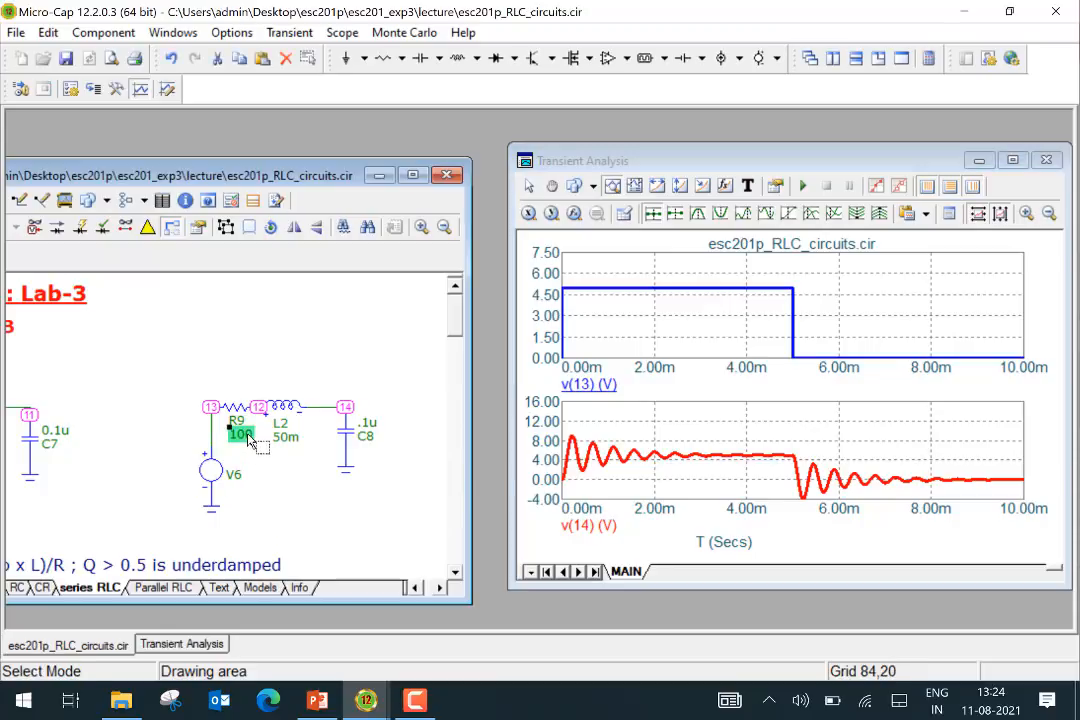
{"action": "left_click", "coordinate": [246, 436]}
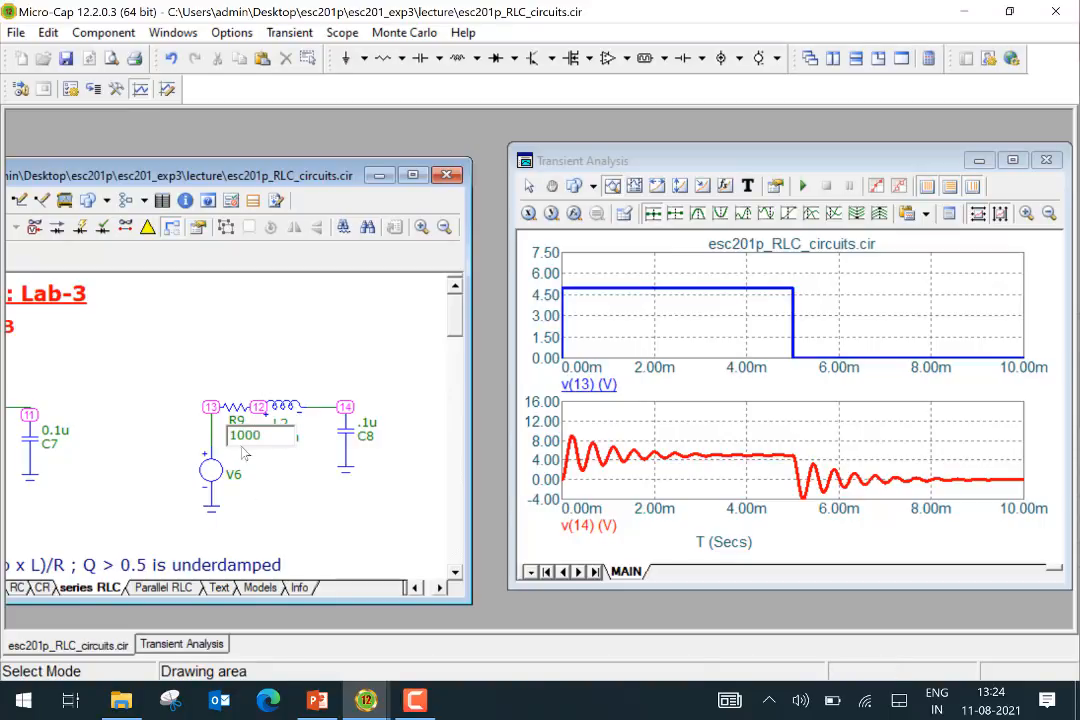
{"action": "key", "text": "Return"}
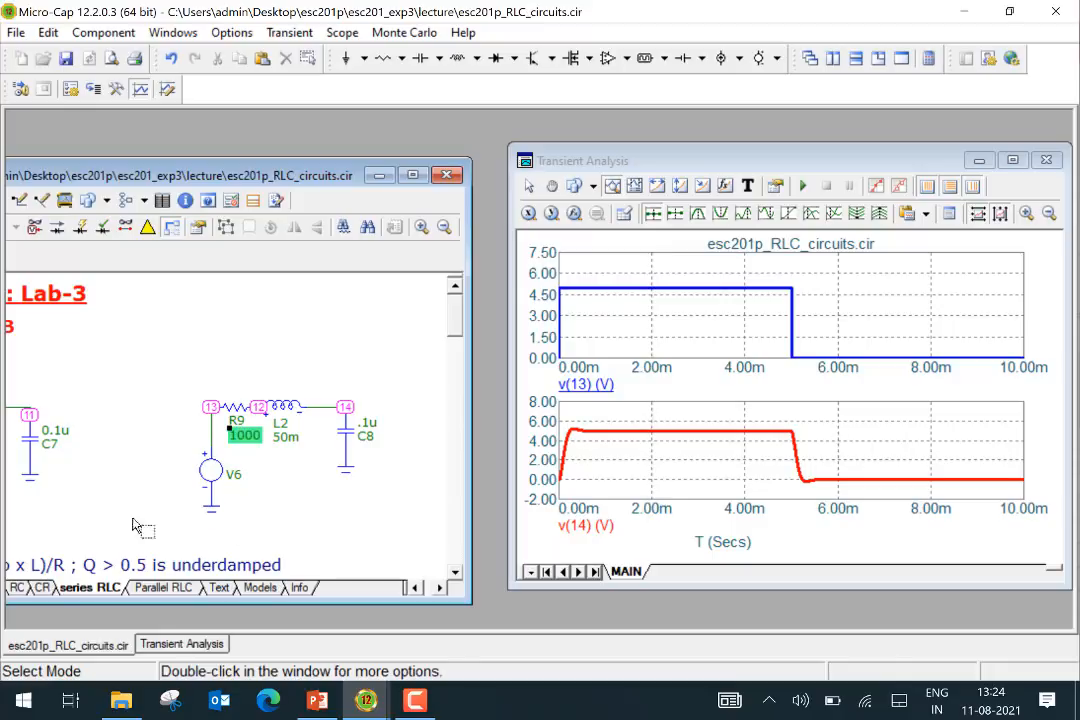
- Increase resistor R9 to 10000 ohms and update the transient response at node 14
{"action": "double_click", "coordinate": [248, 440]}
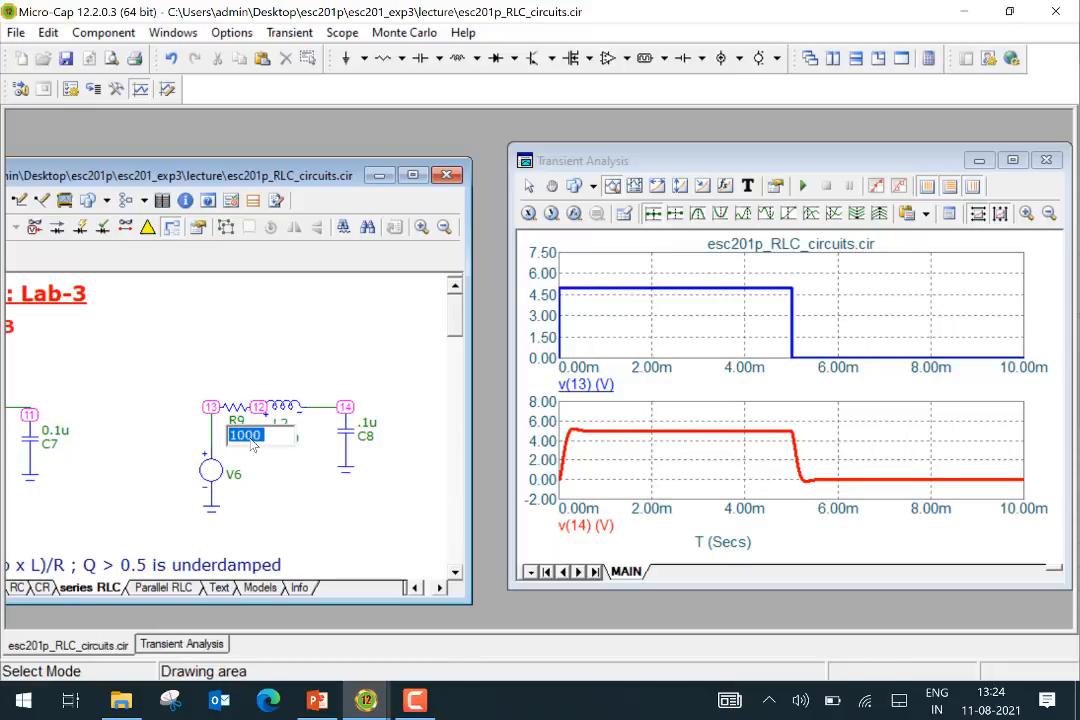
{"action": "left_click", "coordinate": [257, 441]}
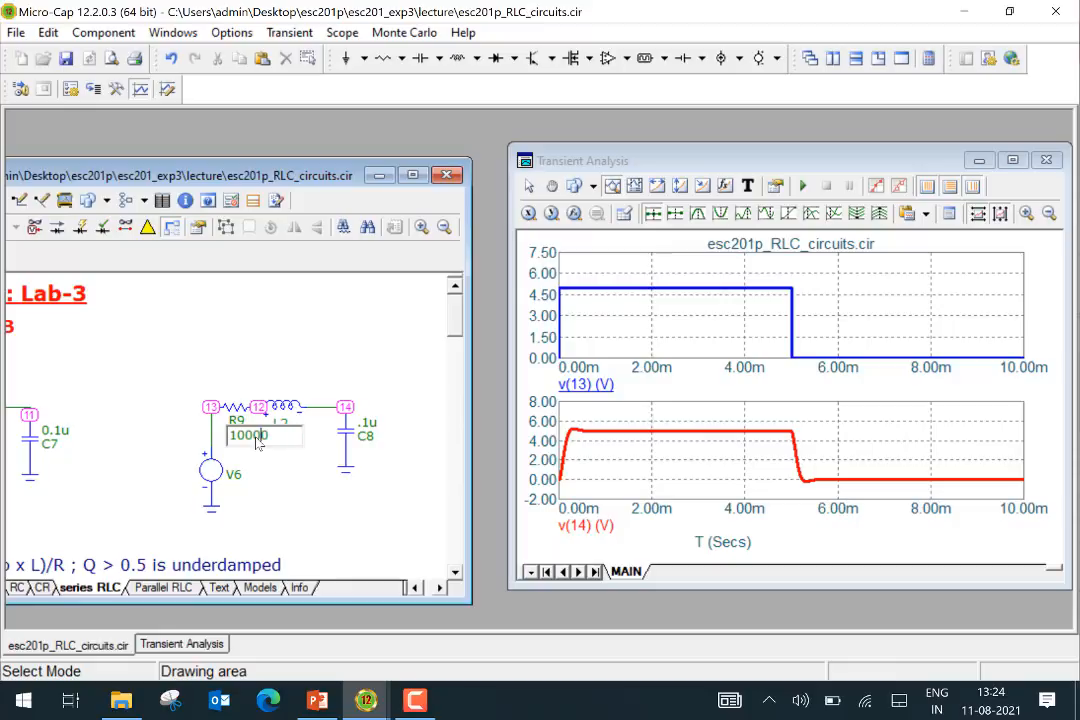
{"action": "key", "text": "Return"}
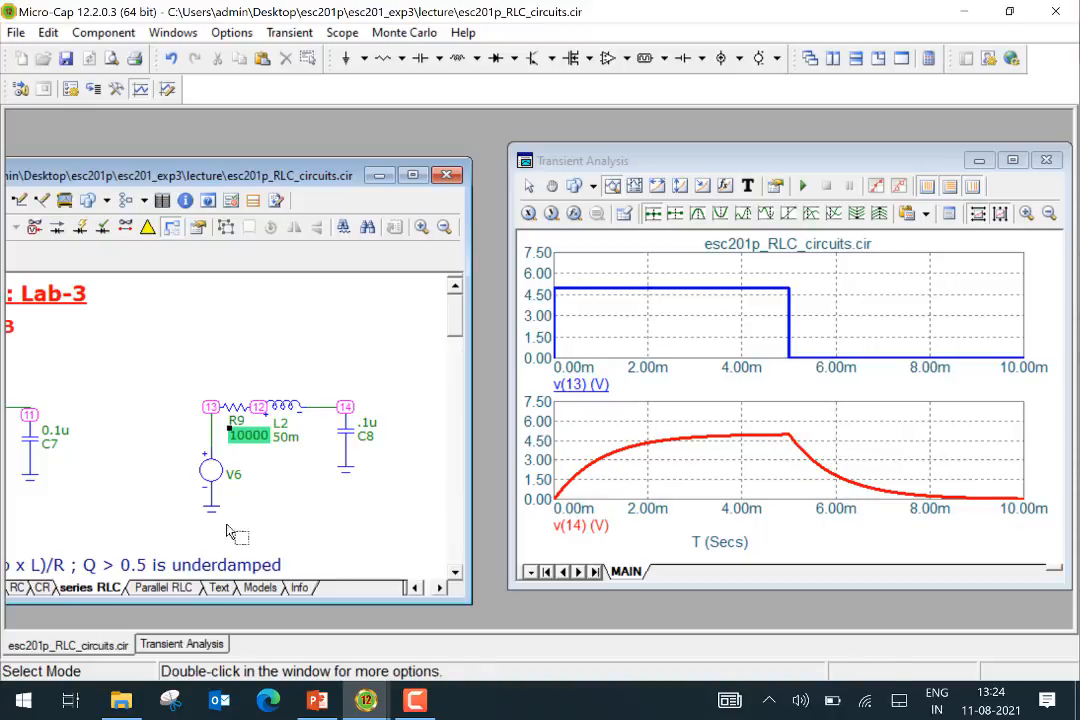
- Reduce resistor R9 to 10 ohms and update the transient response at node 14
{"action": "double_click", "coordinate": [249, 443]}
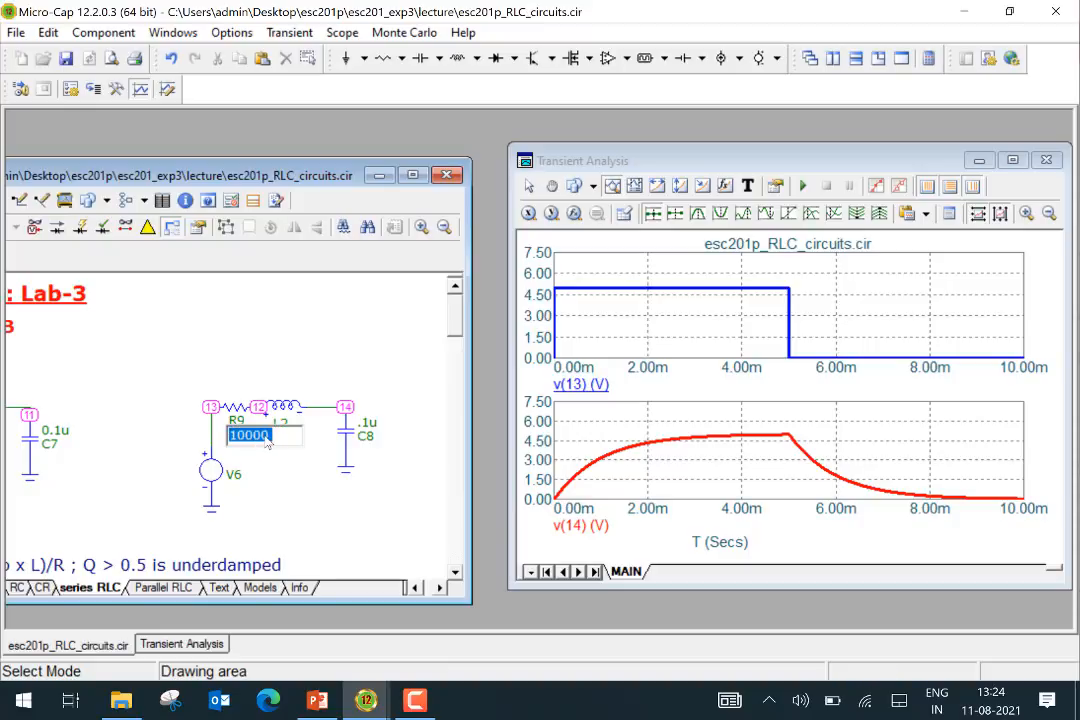
{"action": "left_click", "coordinate": [268, 443]}
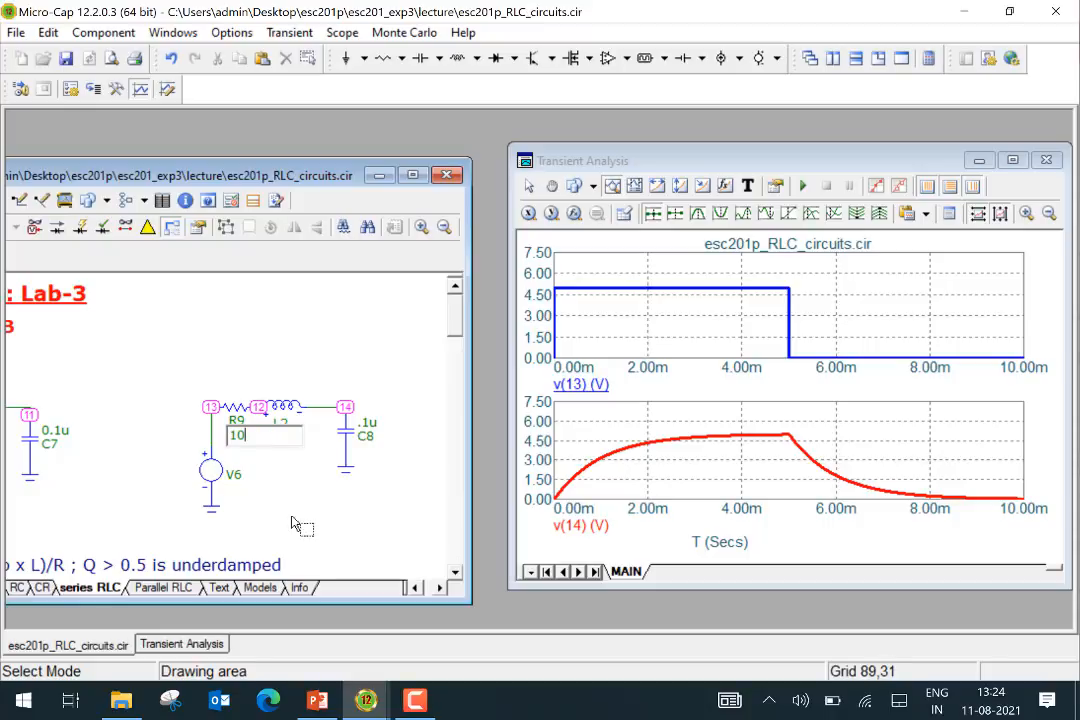
{"action": "key", "text": "Return"}
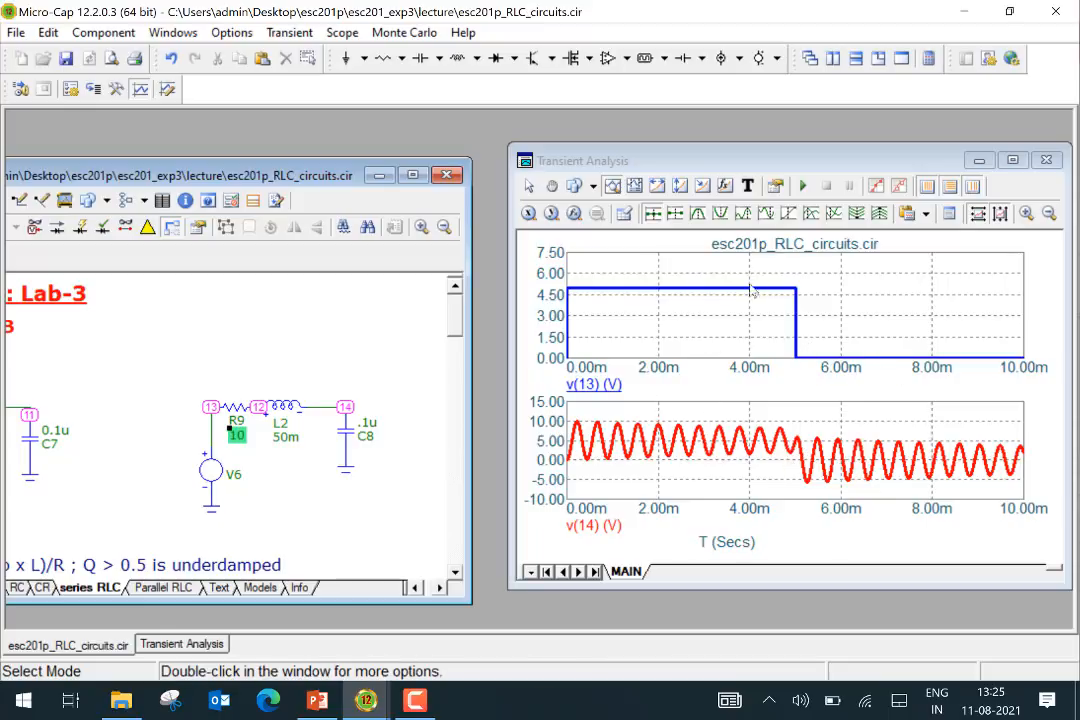
- Set resistor R9 back to 100 ohms and update the transient plots
{"action": "double_click", "coordinate": [240, 437]}
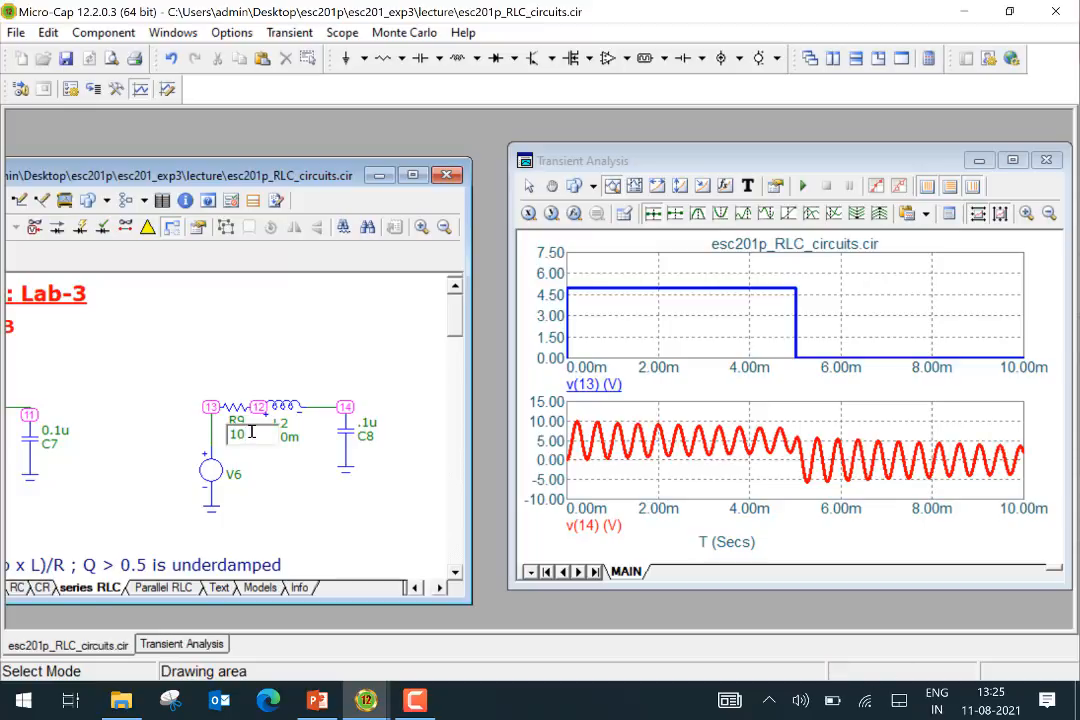
{"action": "type", "text": "0"}
{"action": "key", "text": "Return"}
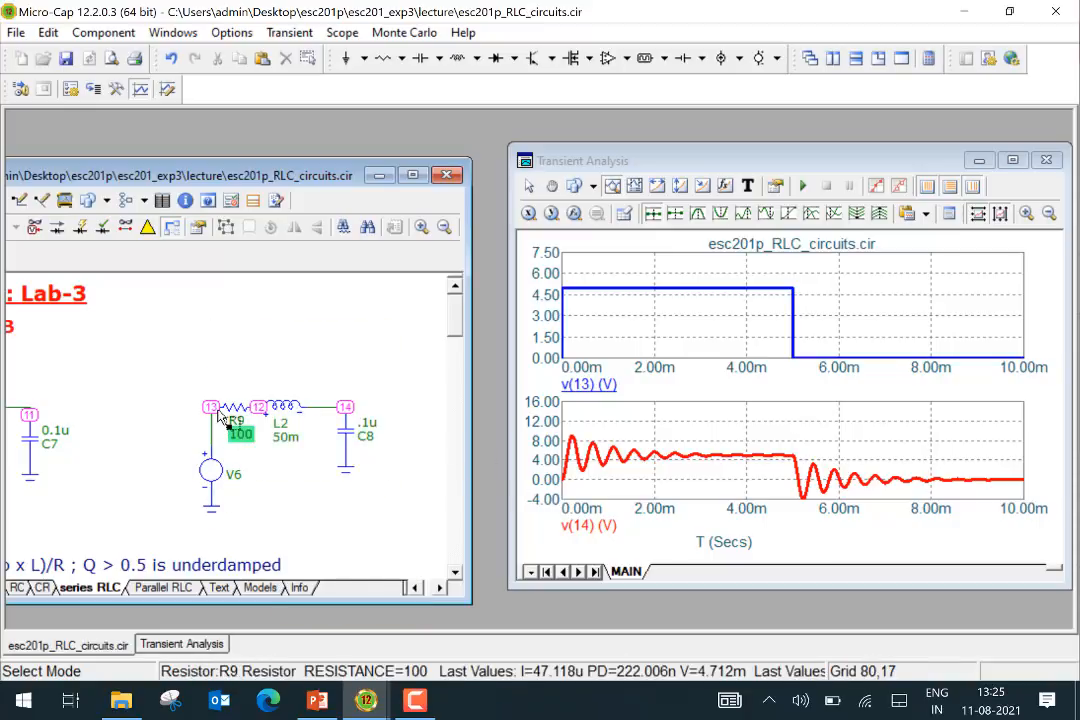
- Exit the transient analysis and return to the series RLC schematic
{"action": "mouse_move", "coordinate": [219, 411]}
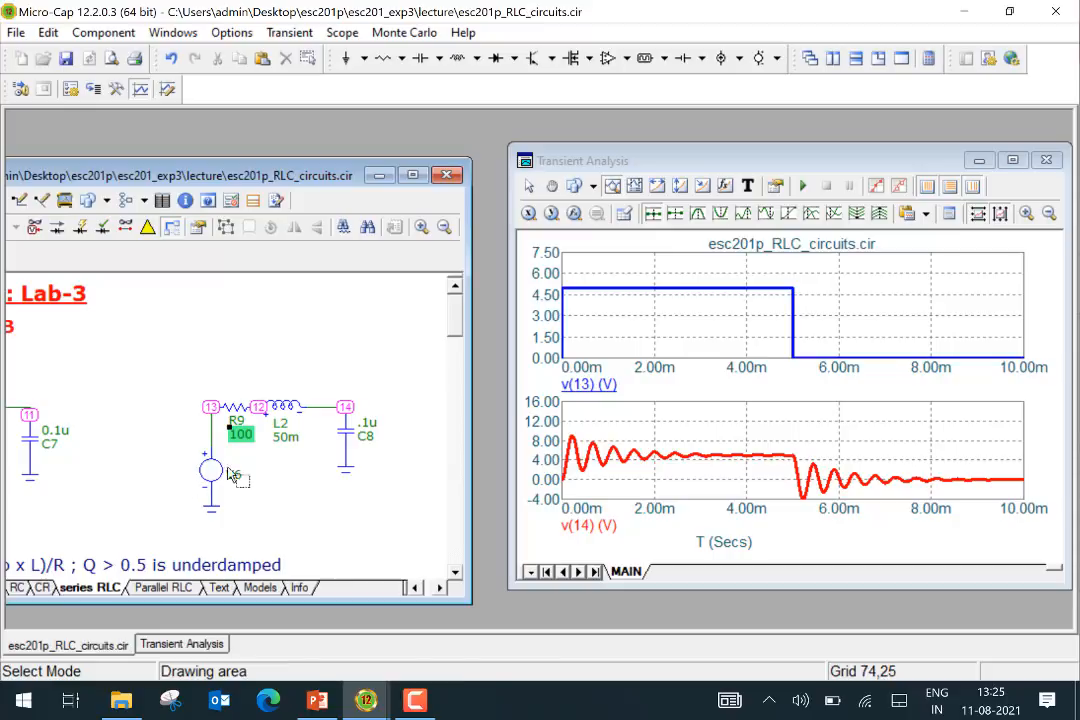
{"action": "mouse_move", "coordinate": [214, 484]}
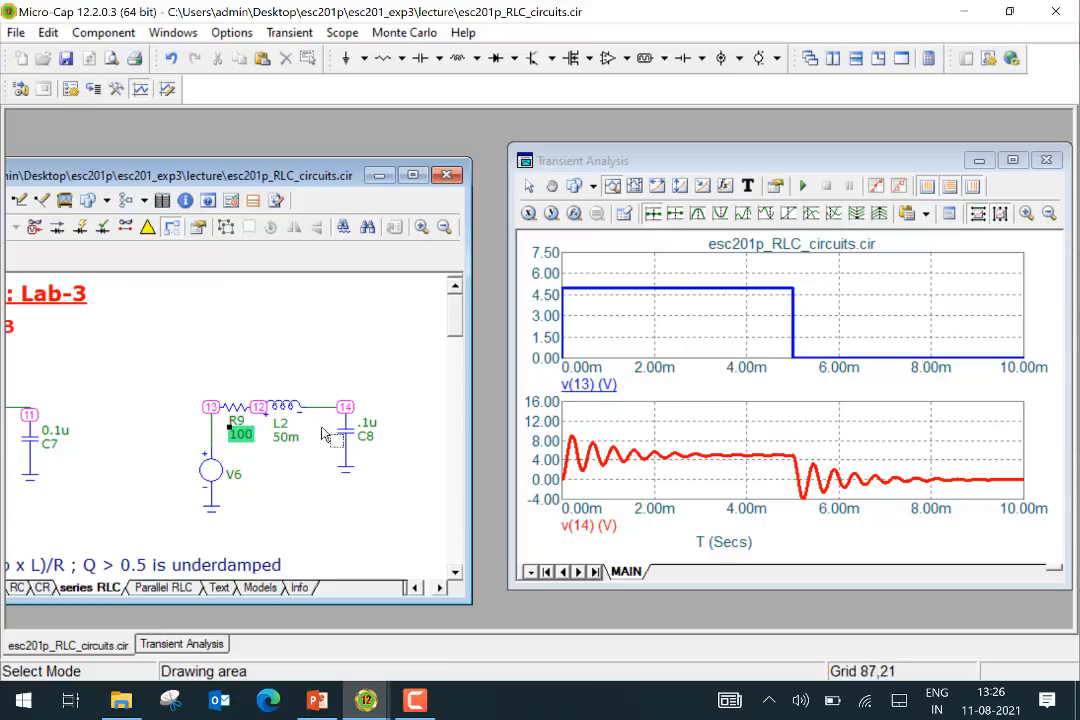
{"action": "left_click_drag", "start_coordinate": [220, 172], "coordinate": [287, 155]}
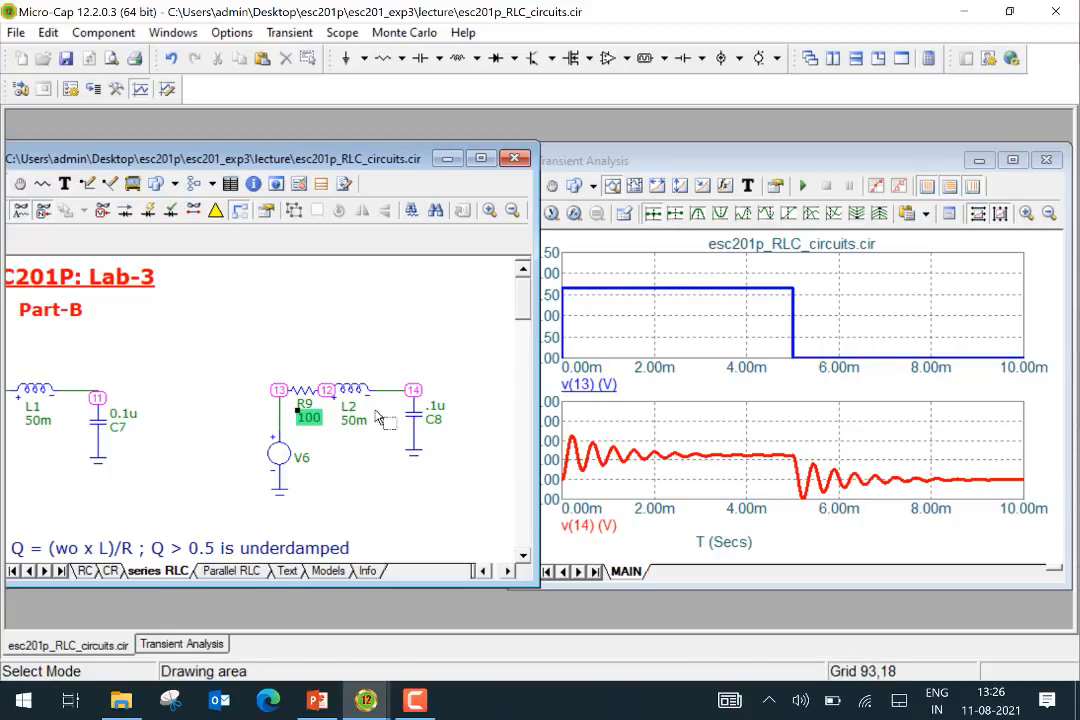
{"action": "mouse_move", "coordinate": [757, 448]}
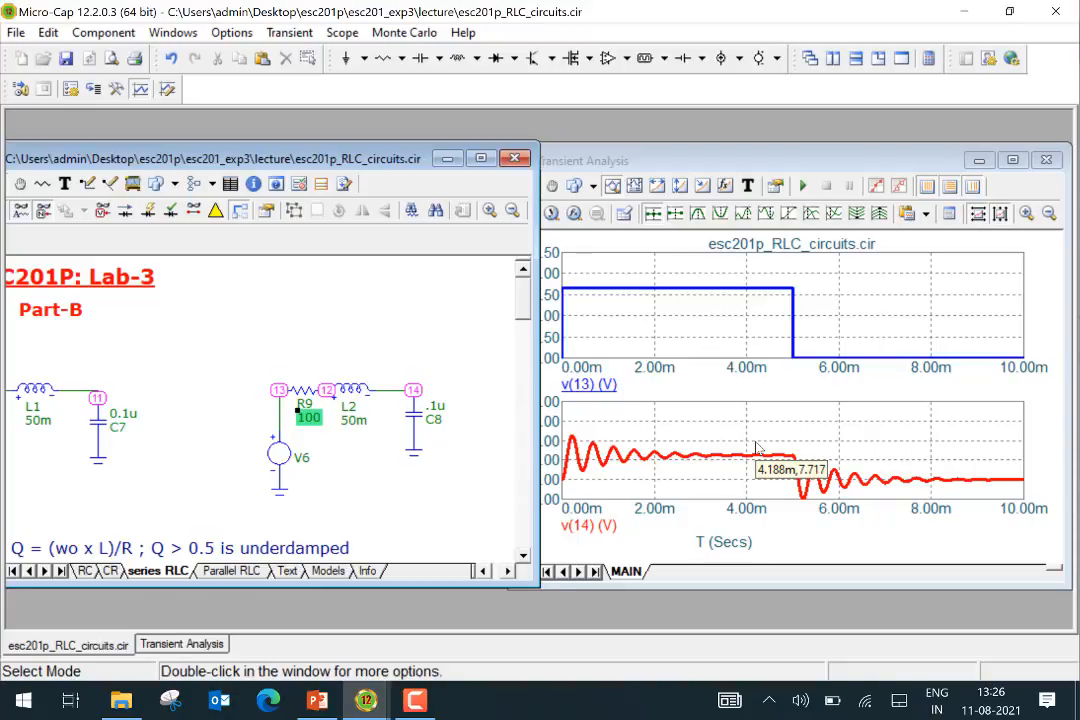
{"action": "left_click", "coordinate": [299, 35]}
{"action": "left_click", "coordinate": [378, 433]}
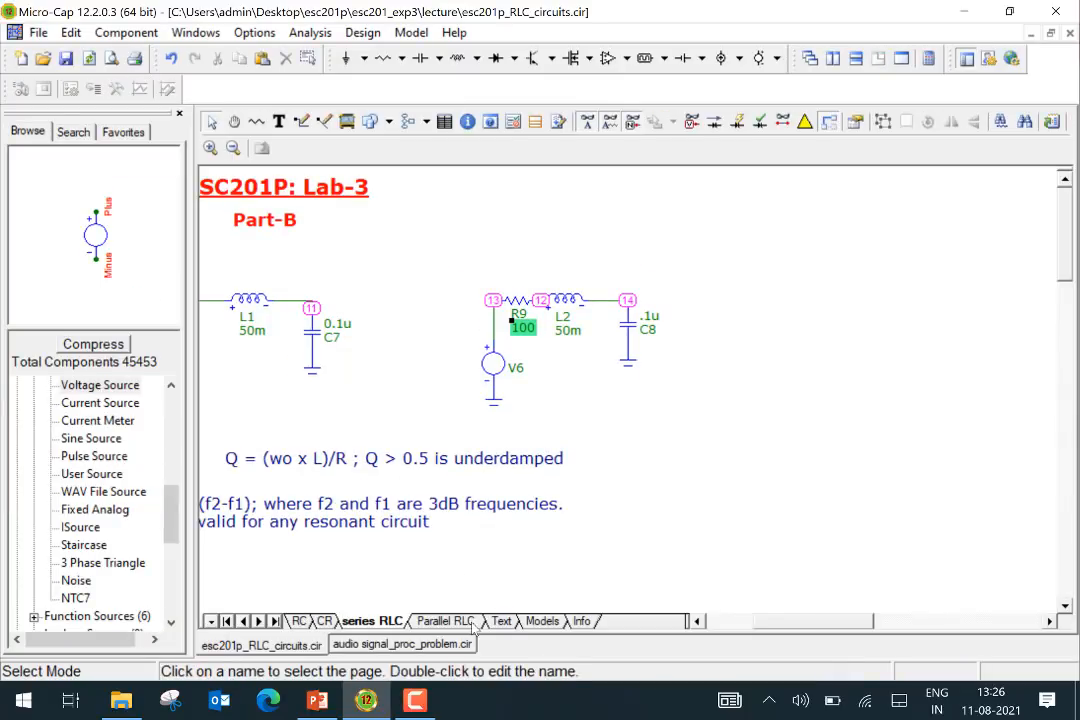
- Open the Parallel RLC schematic page and bring both circuits, with sources V7 and V8, fully into view
{"action": "left_click", "coordinate": [474, 625]}
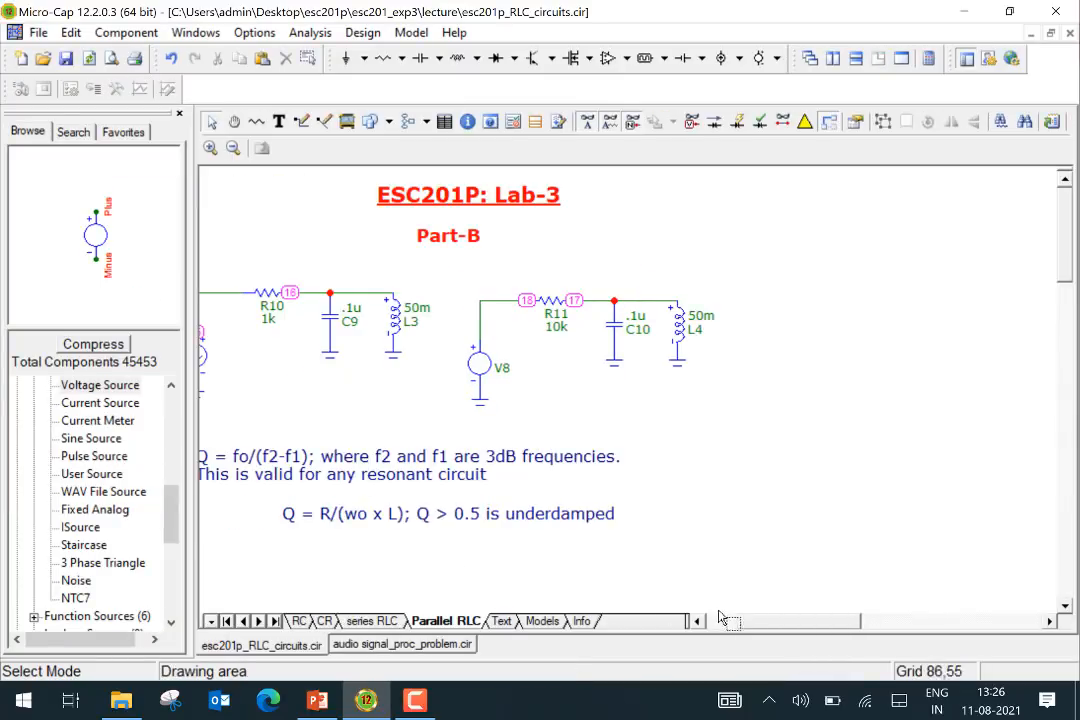
{"action": "left_click_drag", "start_coordinate": [759, 611], "coordinate": [732, 635]}
{"action": "scroll", "coordinate": [636, 498], "scroll_direction": "up", "scroll_amount": 2}
{"action": "scroll", "coordinate": [636, 498], "scroll_direction": "up", "scroll_amount": 5}
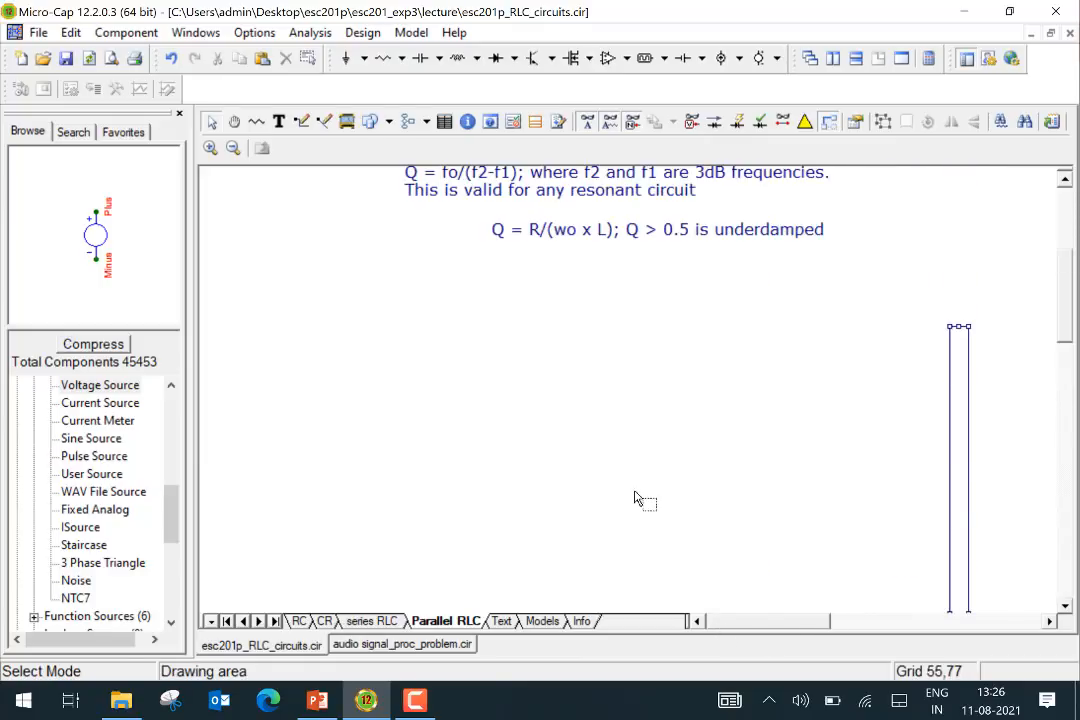
{"action": "left_click_drag", "start_coordinate": [745, 627], "coordinate": [767, 627]}
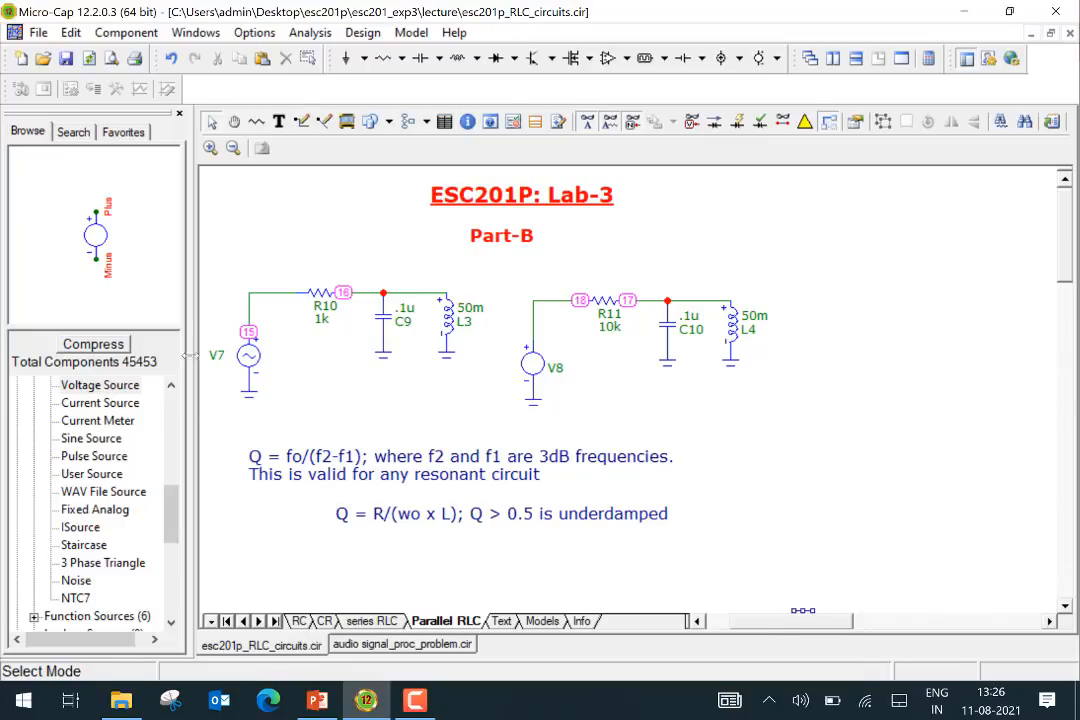
- Run an AC analysis of the parallel RLC circuit driven by V7, plotting db(v(16))
{"action": "mouse_move", "coordinate": [238, 366]}
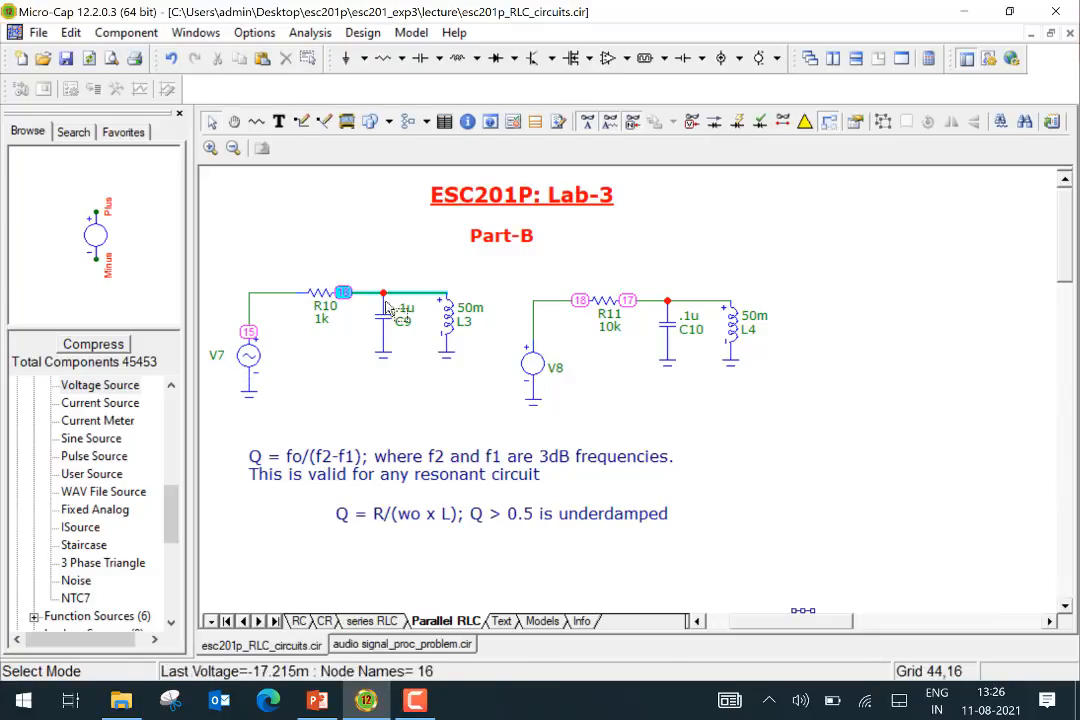
{"action": "left_click", "coordinate": [418, 293]}
{"action": "left_click", "coordinate": [326, 40]}
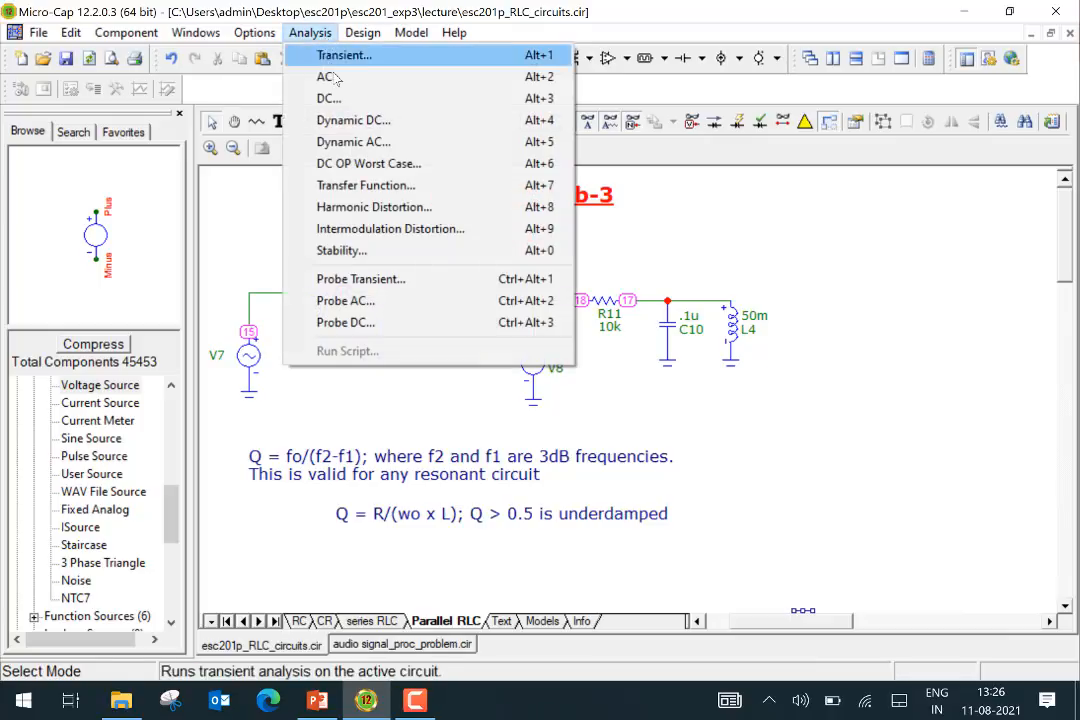
{"action": "left_click", "coordinate": [325, 77]}
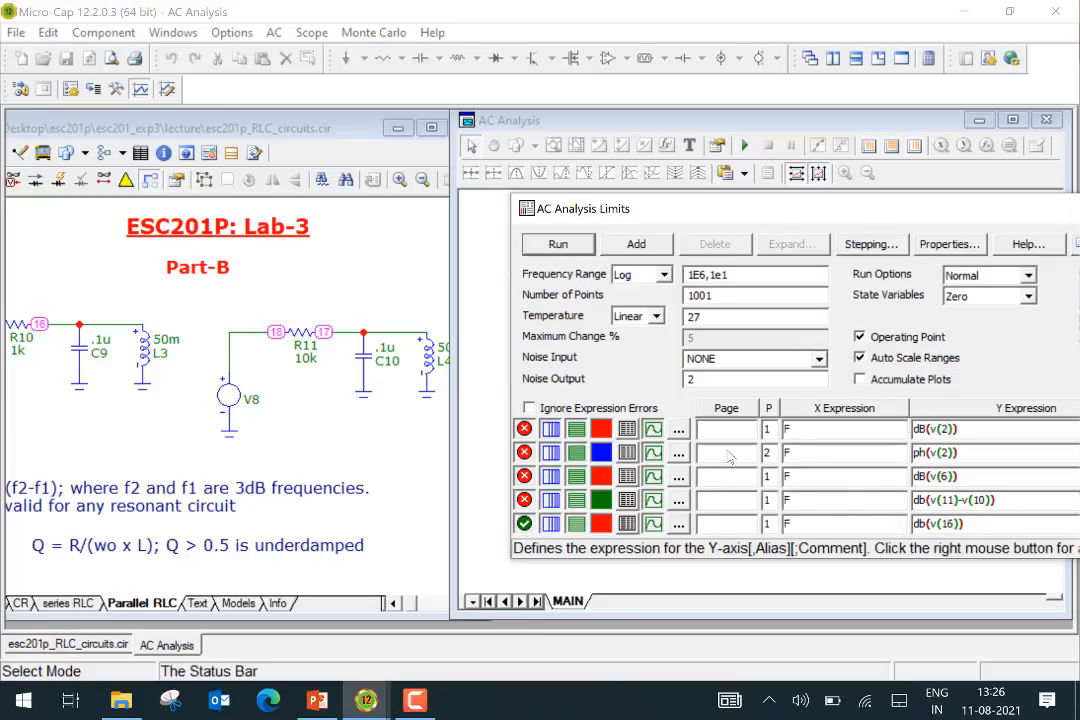
{"action": "left_click", "coordinate": [579, 250]}
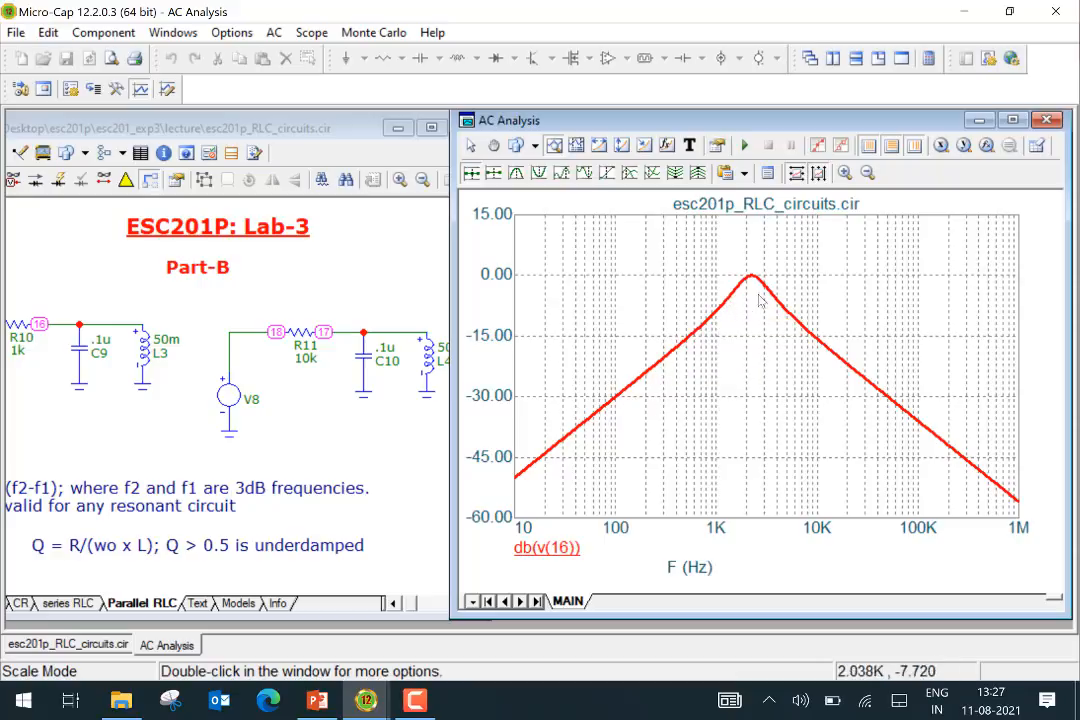
- Arrange the schematic beside the AC plot so the V7 circuit with R10, C9 and L3 is in view
{"action": "mouse_move", "coordinate": [750, 278]}
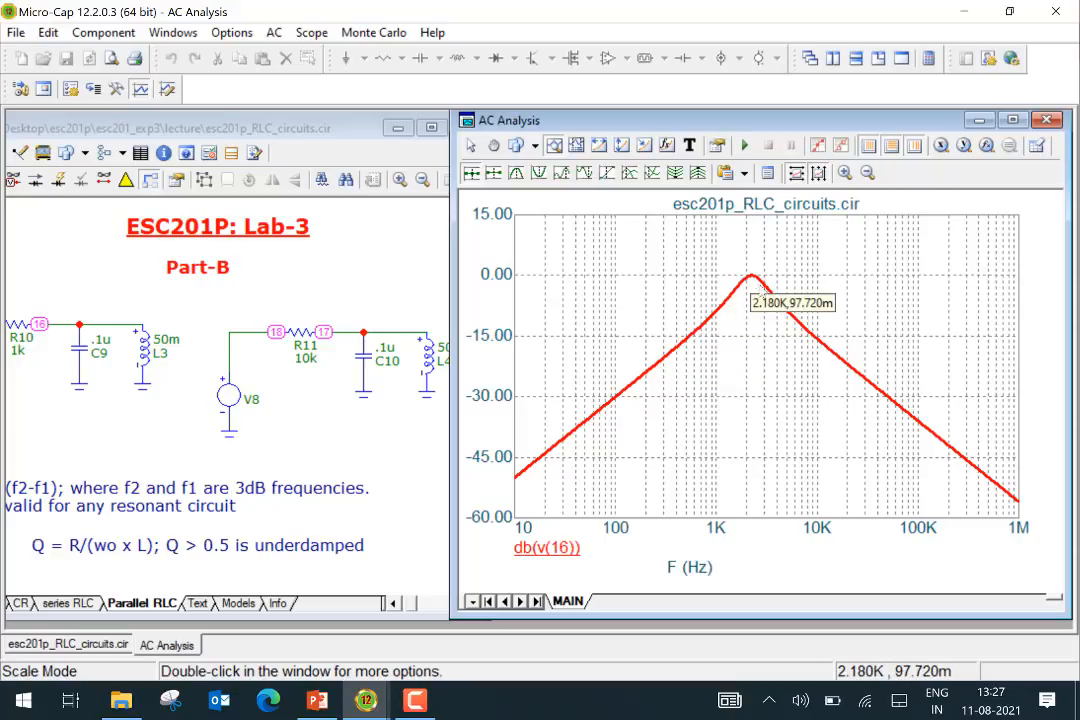
{"action": "mouse_move", "coordinate": [790, 316]}
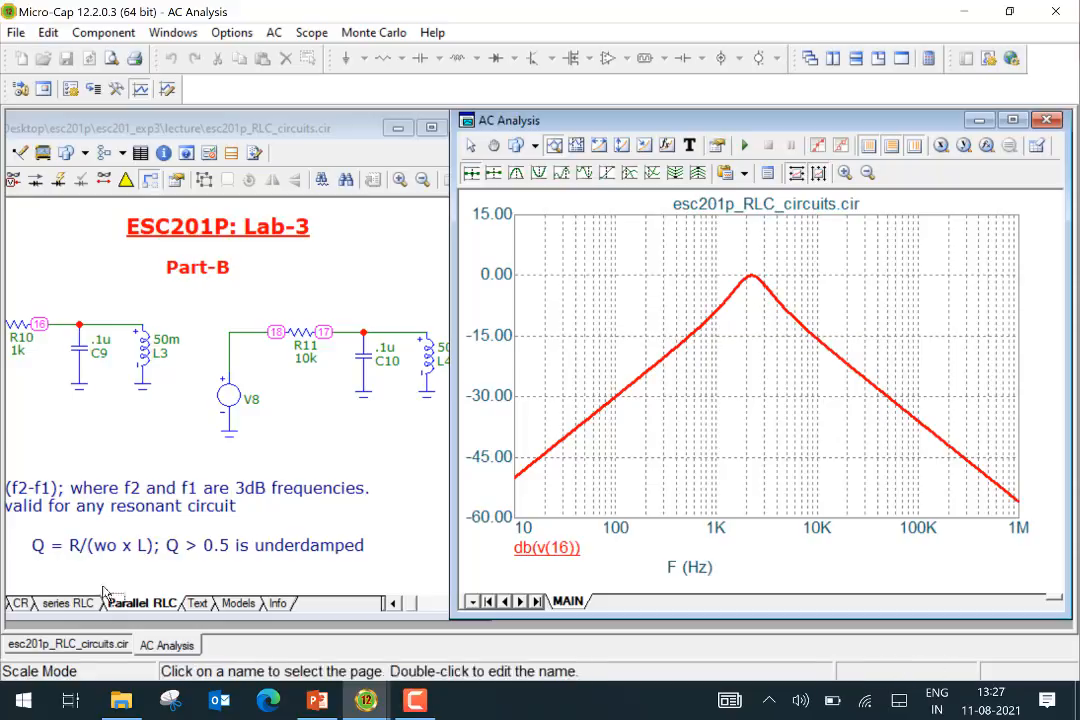
{"action": "left_click", "coordinate": [396, 604]}
{"action": "left_click", "coordinate": [396, 604]}
{"action": "left_click", "coordinate": [396, 604]}
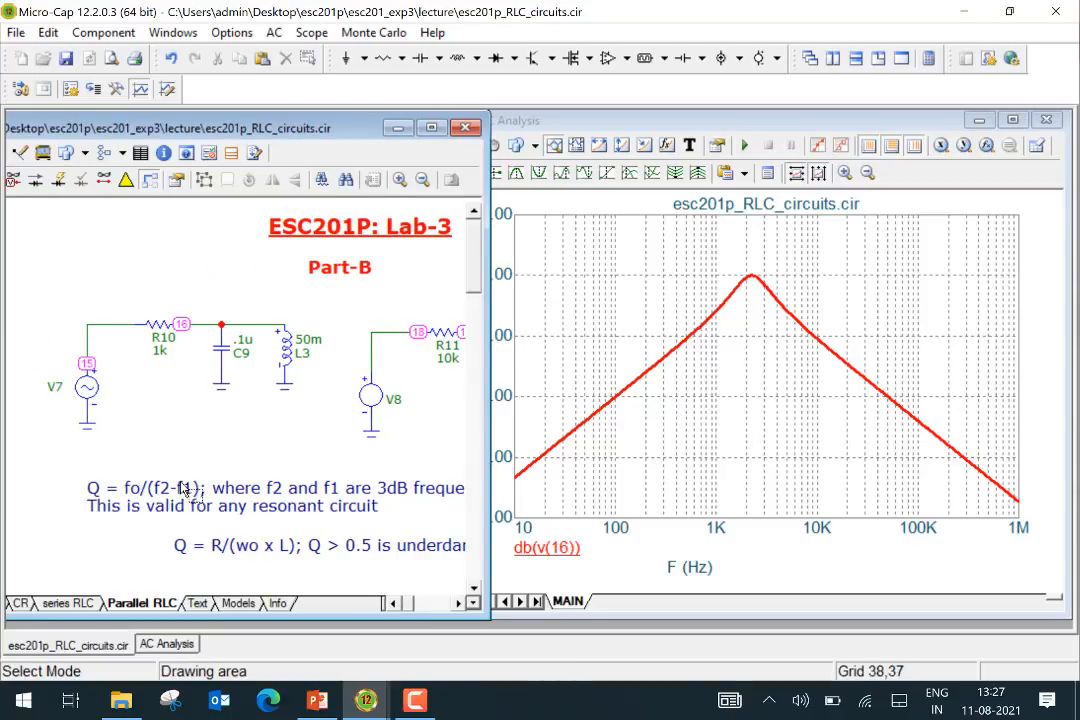
{"action": "left_click_drag", "start_coordinate": [333, 128], "coordinate": [315, 125]}
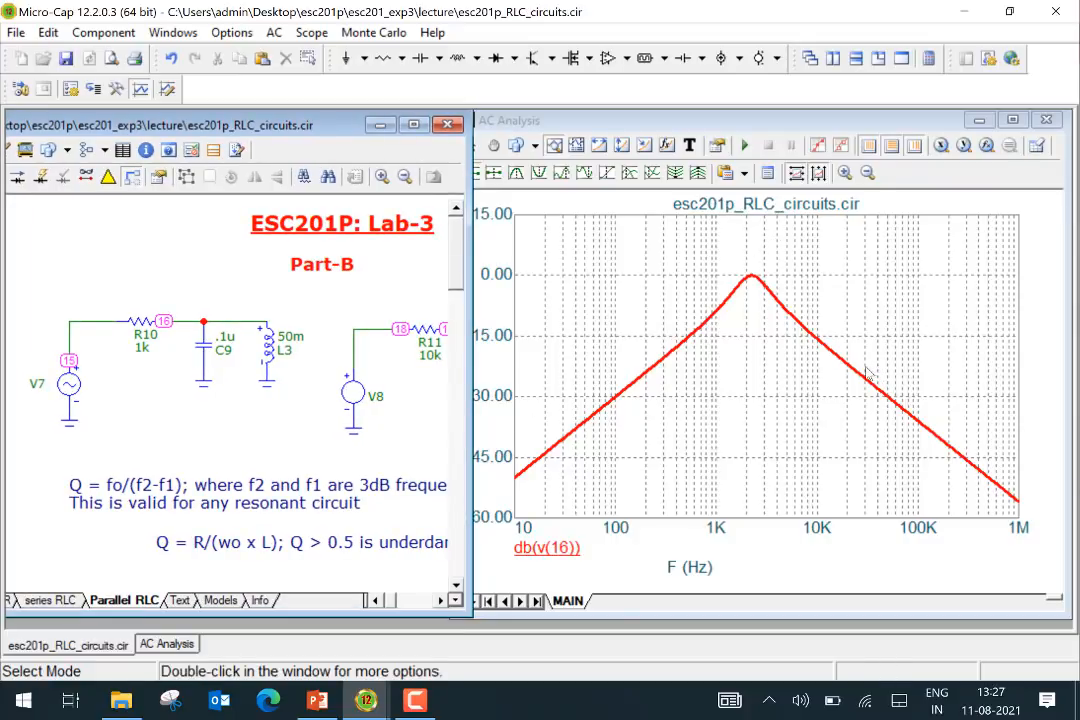
- Rename resistor R10 in the V7 circuit as R100 and rerun the AC analysis
{"action": "mouse_move", "coordinate": [868, 373]}
{"action": "double_click", "coordinate": [153, 342]}
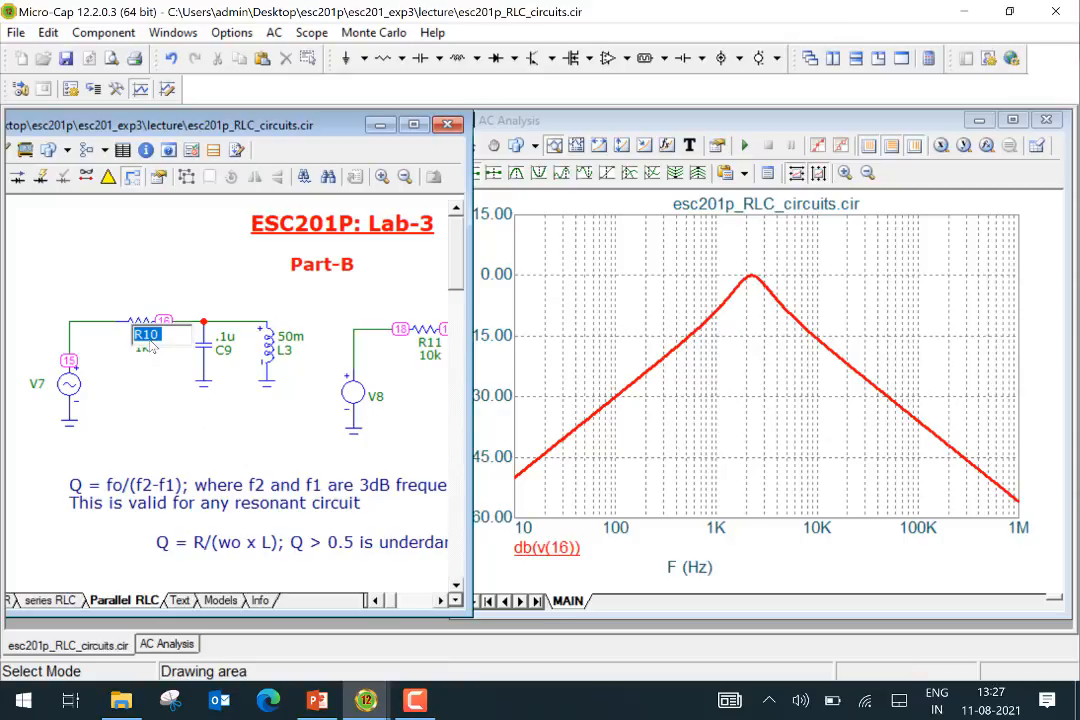
{"action": "type", "text": "0"}
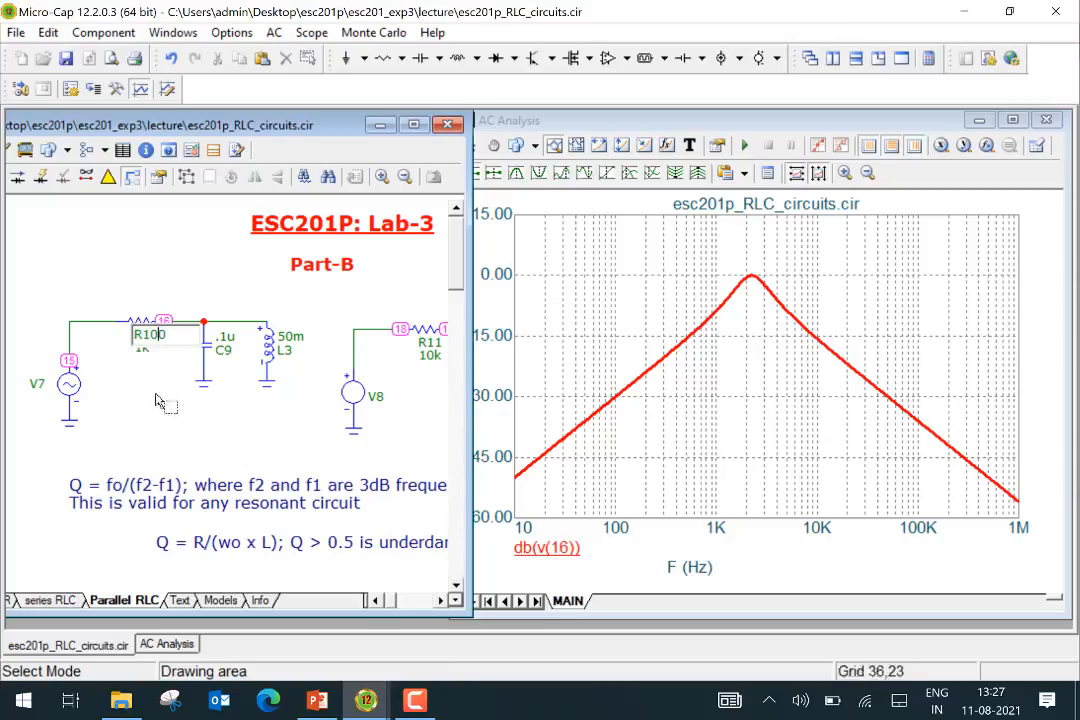
{"action": "left_click", "coordinate": [166, 432]}
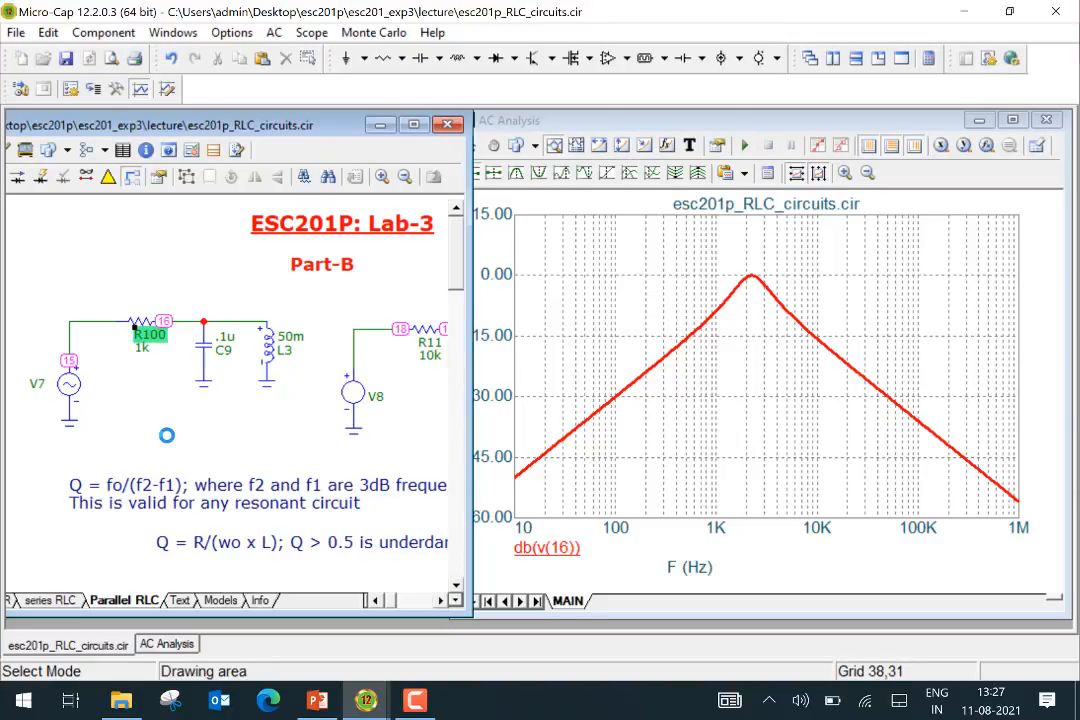
{"action": "left_click", "coordinate": [271, 32]}
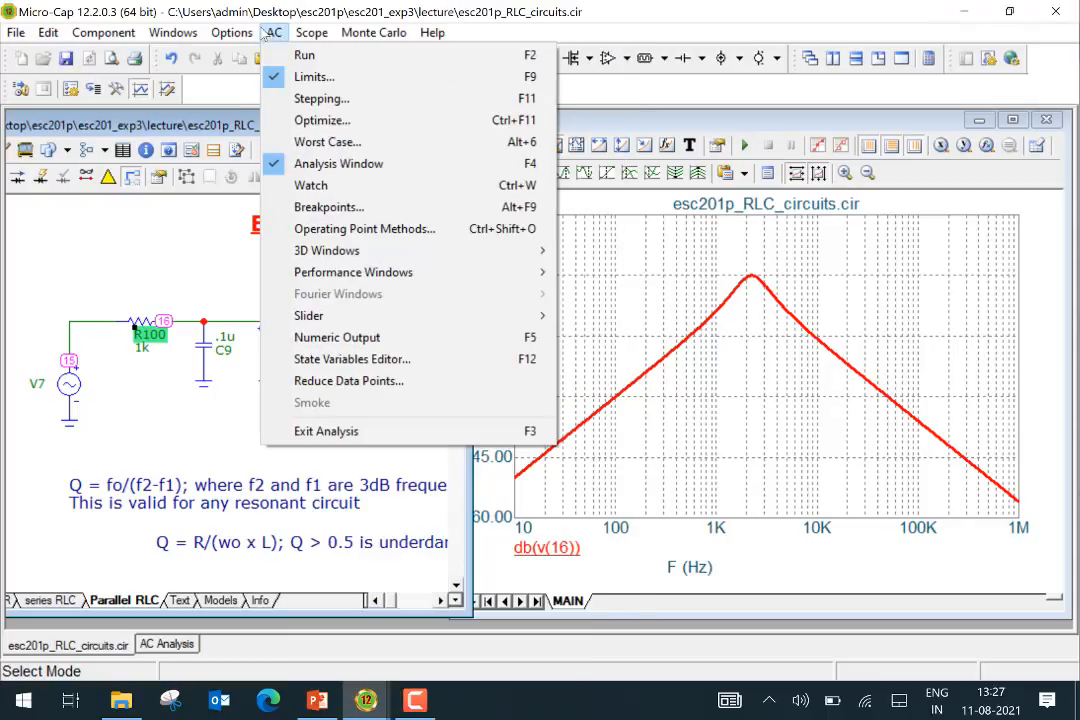
{"action": "left_click", "coordinate": [304, 55]}
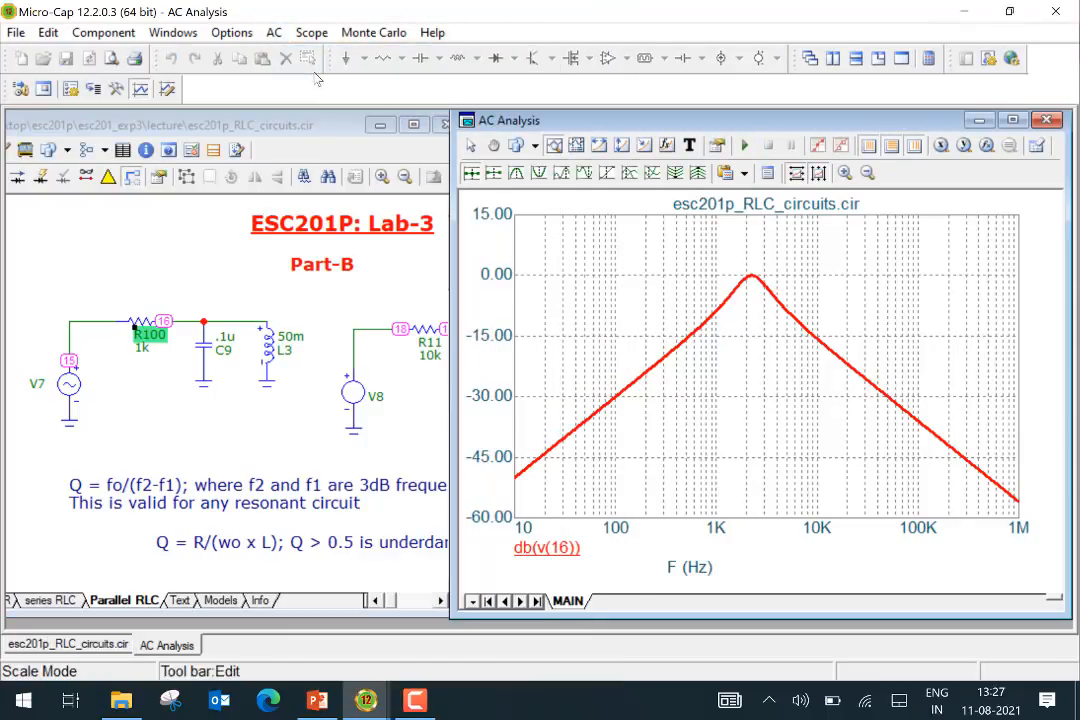
- Rename resistor R100 in the V7 circuit as R1000 and rerun the AC analysis
{"action": "left_click_drag", "start_coordinate": [142, 350], "coordinate": [134, 367]}
{"action": "left_click", "coordinate": [150, 336]}
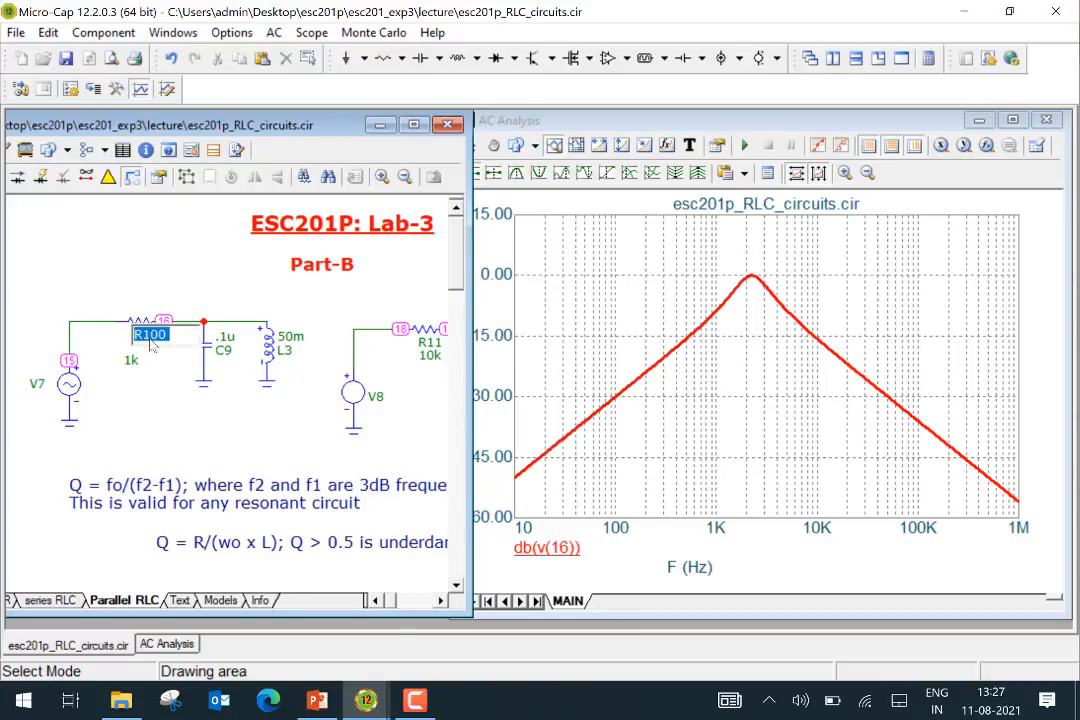
{"action": "left_click", "coordinate": [151, 340]}
{"action": "type", "text": "0"}
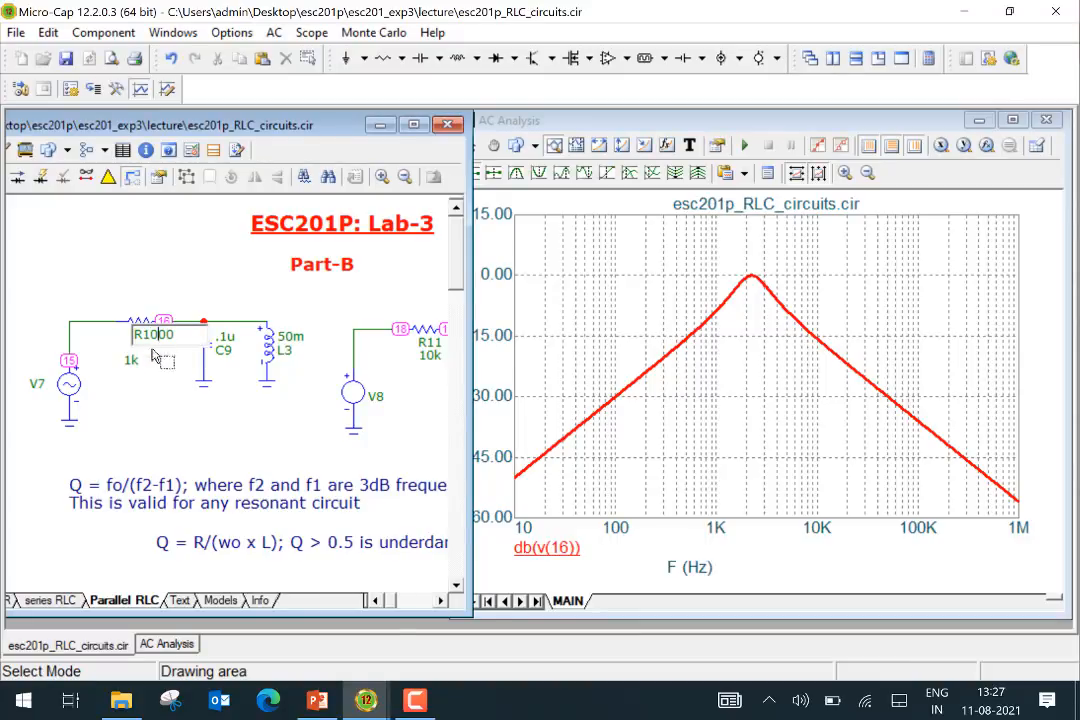
{"action": "key", "text": "Return"}
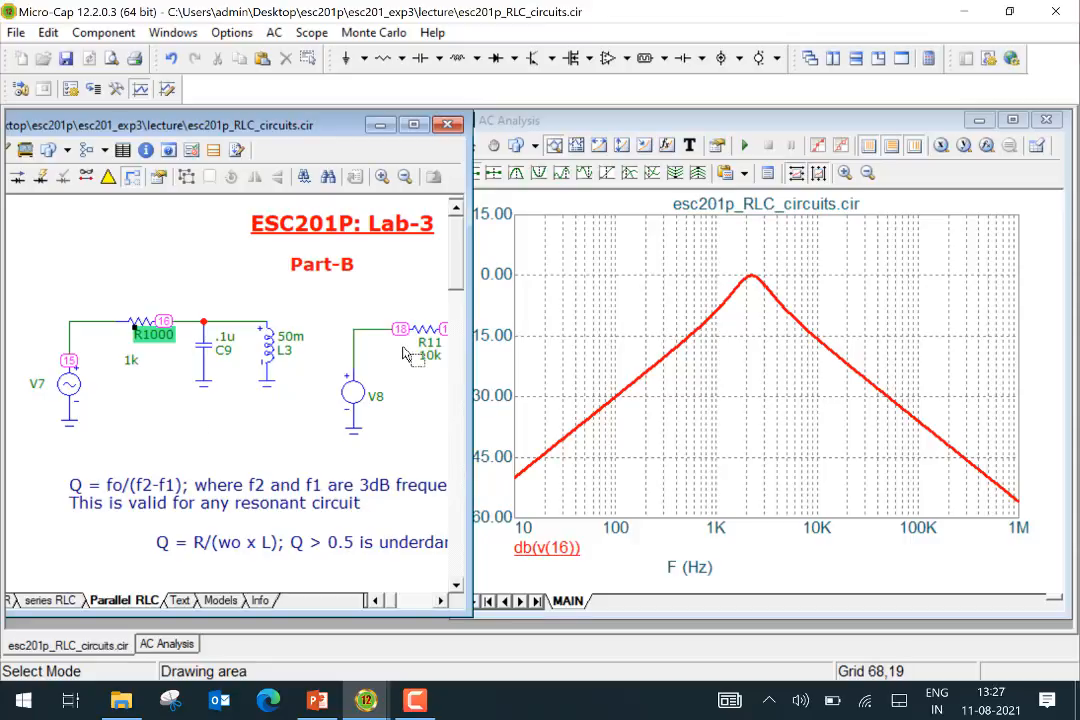
{"action": "left_click", "coordinate": [233, 450]}
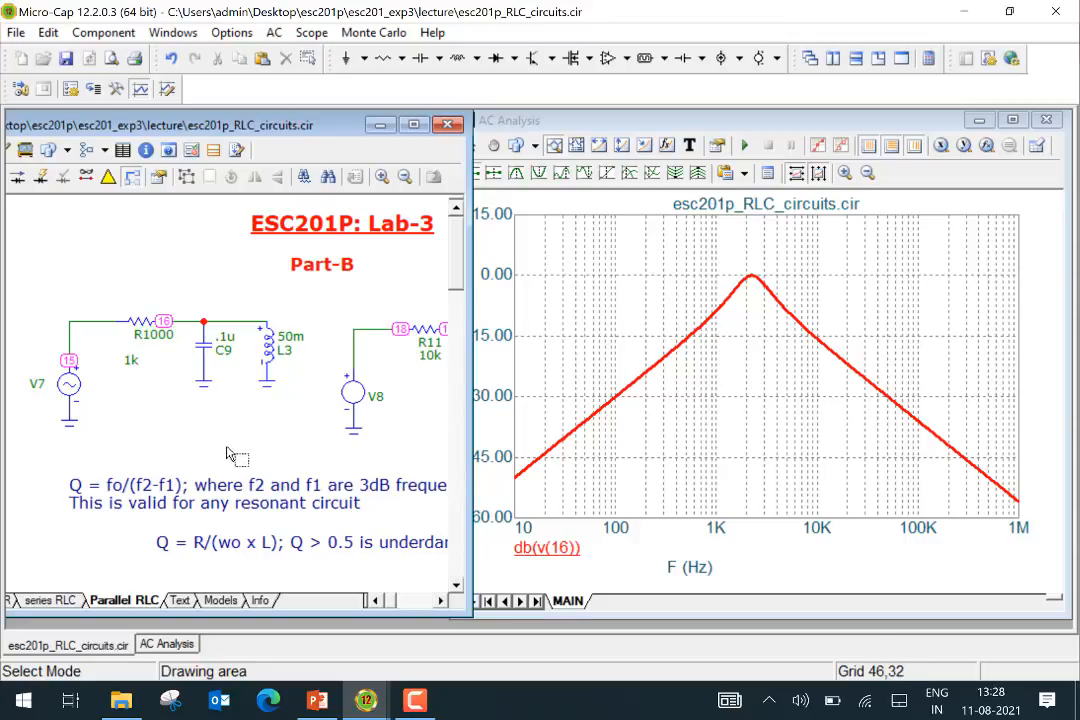
{"action": "left_click", "coordinate": [273, 32]}
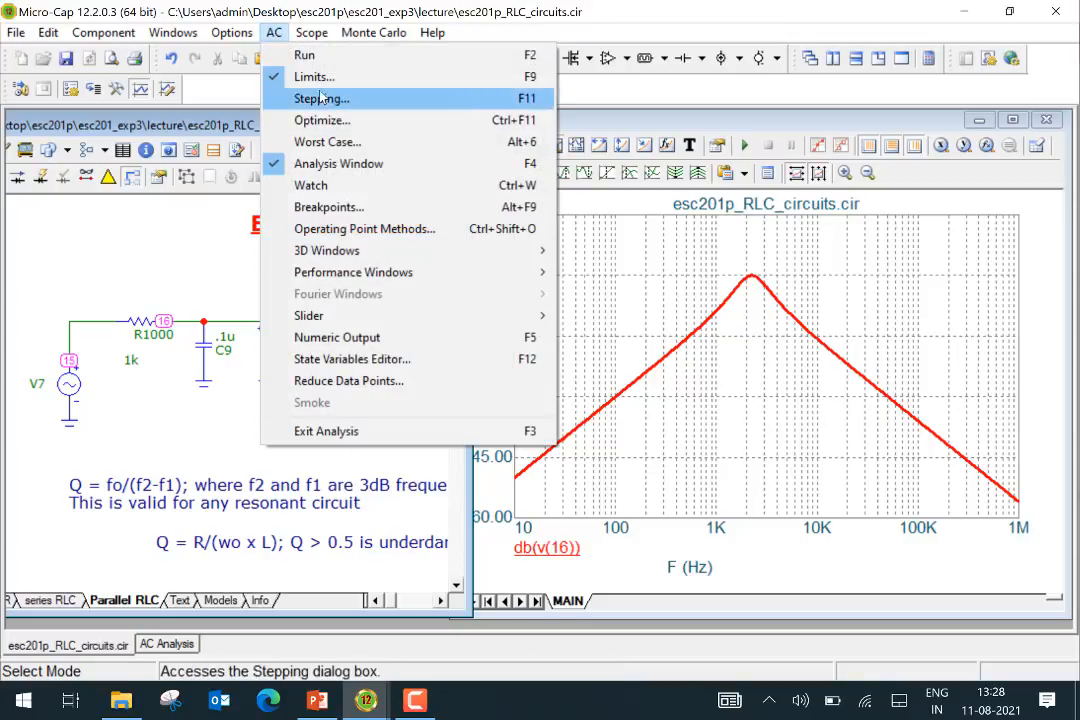
{"action": "left_click", "coordinate": [318, 56]}
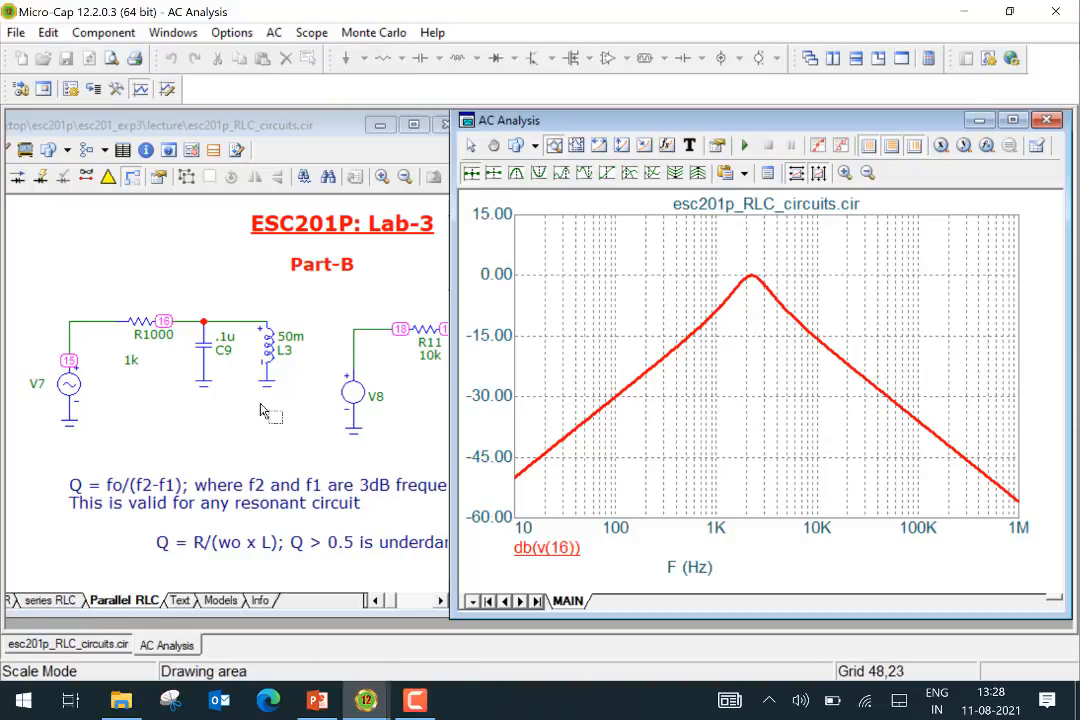
- Rename the V7 circuit's resistor as R10 and move its name label just above the resistor symbol
{"action": "double_click", "coordinate": [160, 342]}
{"action": "left_click", "coordinate": [170, 345]}
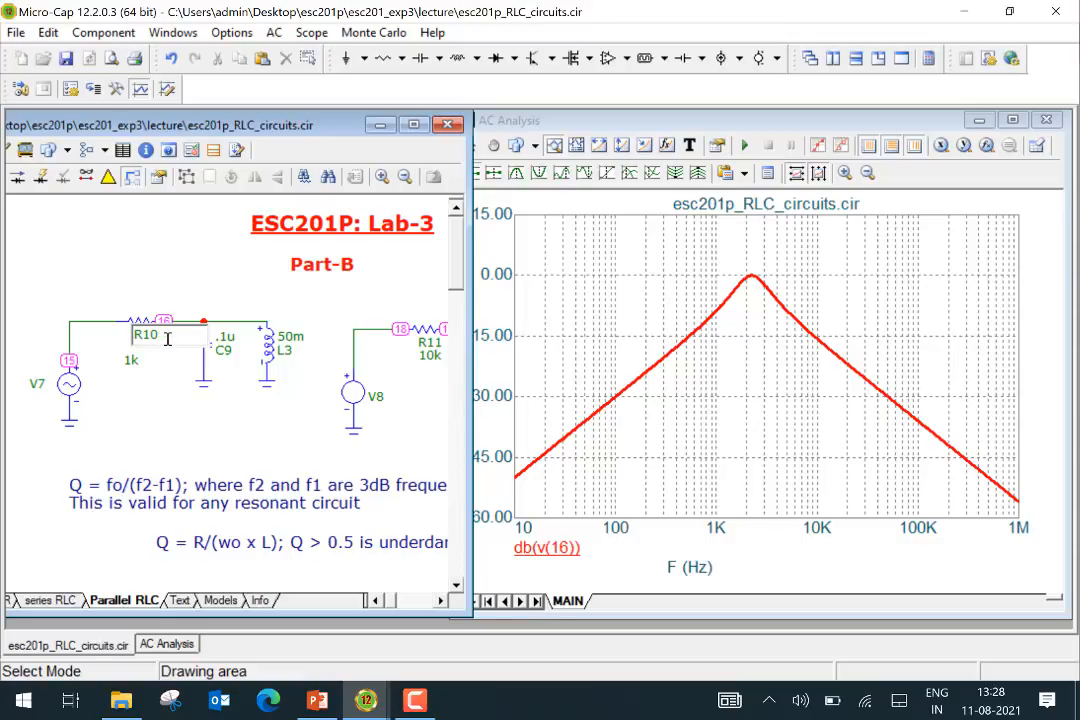
{"action": "left_click", "coordinate": [150, 340]}
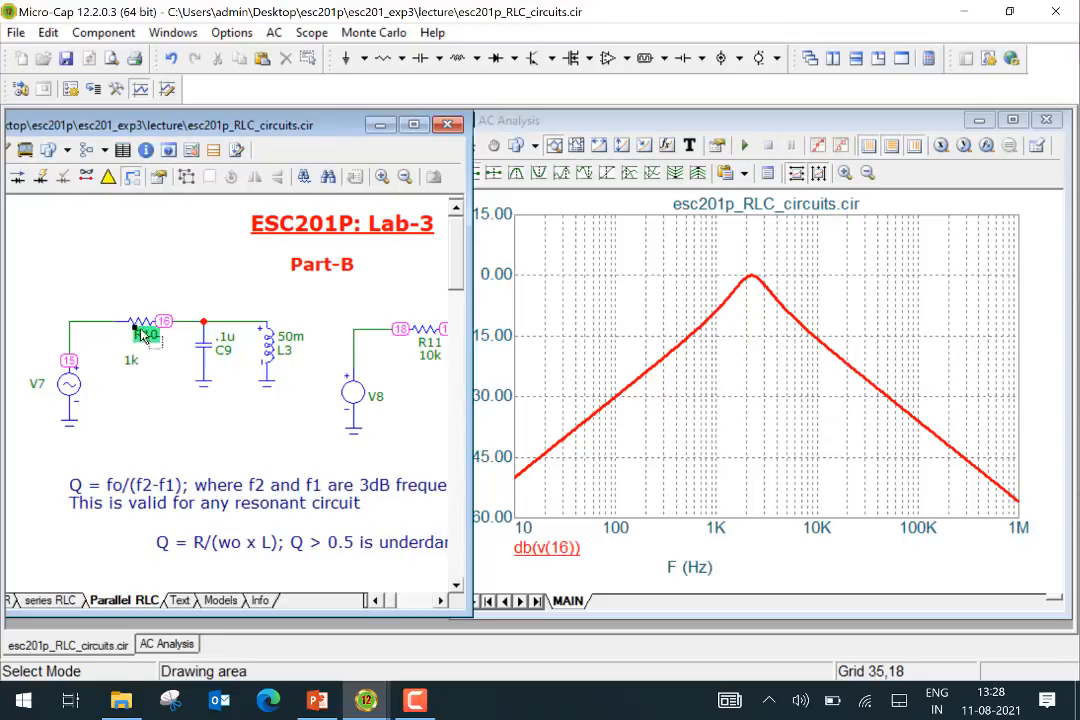
{"action": "left_click_drag", "start_coordinate": [150, 338], "coordinate": [136, 297]}
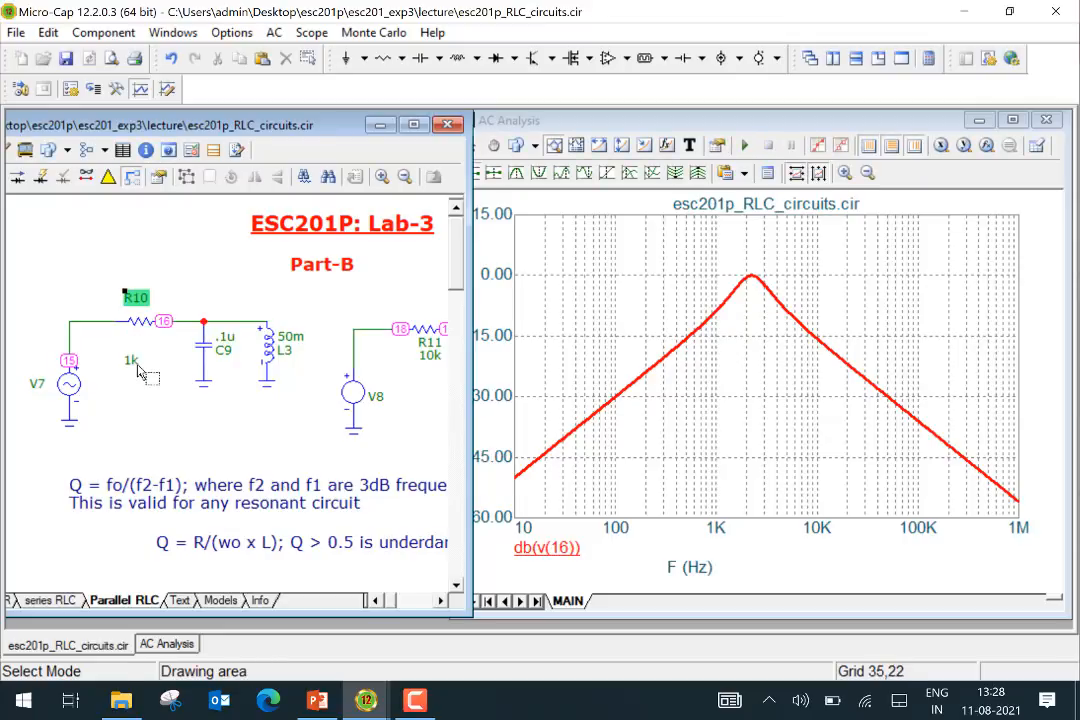
- Move R10's value label close beneath the resistor symbol and set the resistance to 10k
{"action": "left_click_drag", "start_coordinate": [140, 367], "coordinate": [147, 357]}
{"action": "double_click", "coordinate": [139, 355]}
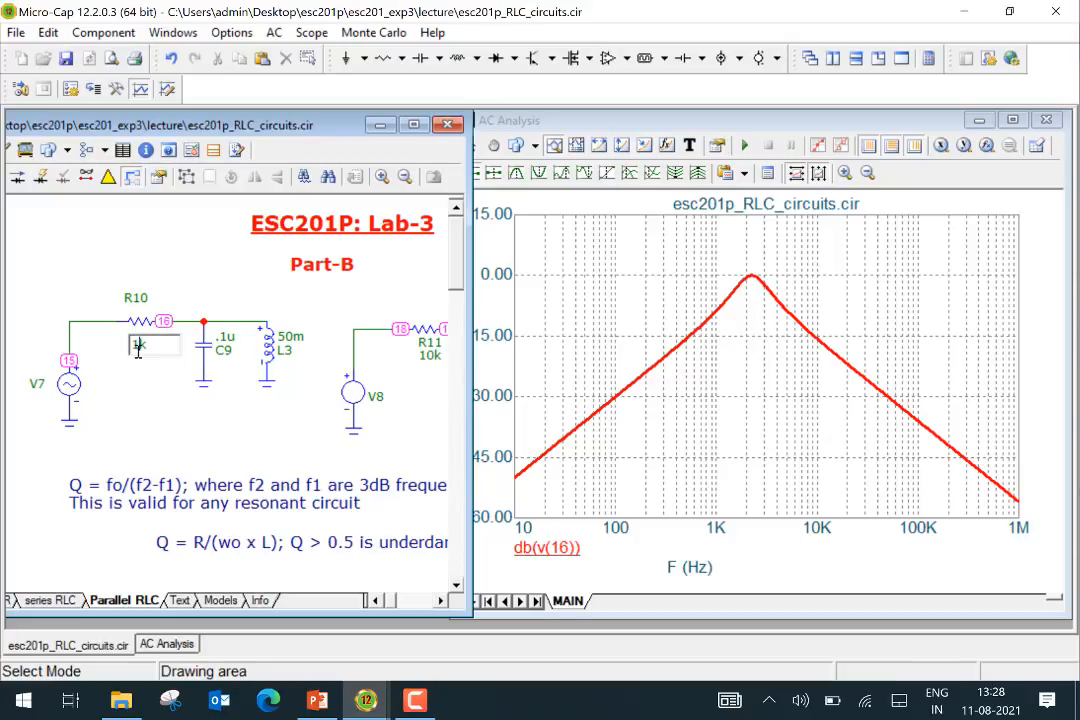
{"action": "type", "text": "0"}
{"action": "key", "text": "Return"}
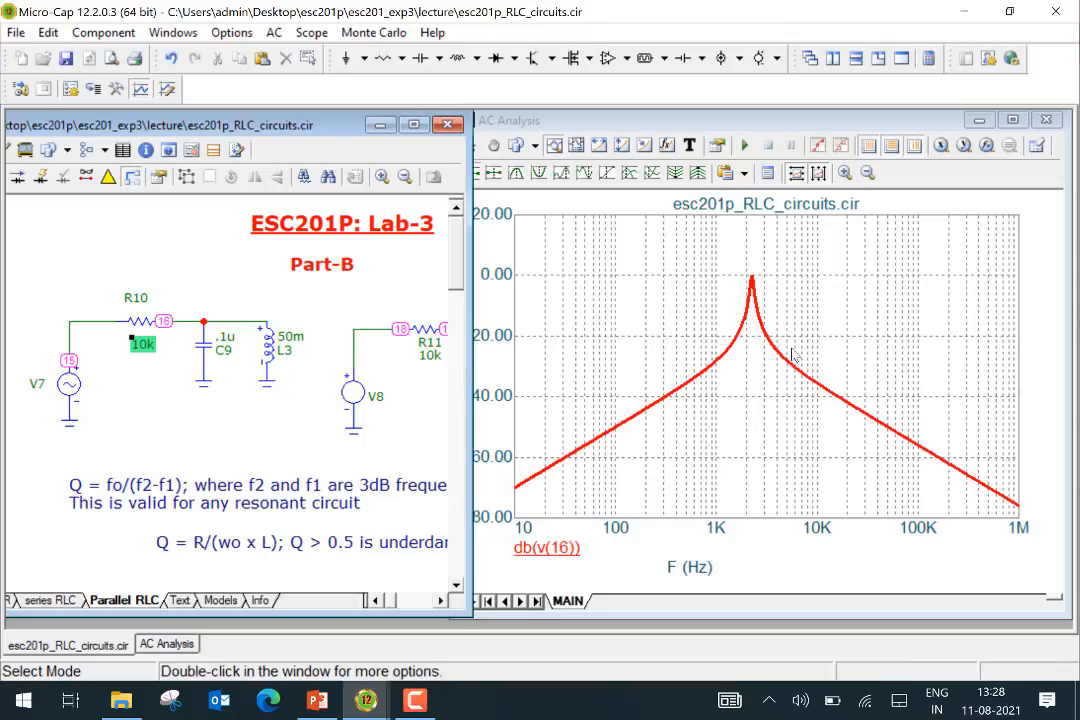
{"action": "mouse_move", "coordinate": [792, 355]}
- Set R10's resistance to 100k and inspect the resonance peak in the db(v(16)) plot
{"action": "double_click", "coordinate": [147, 349]}
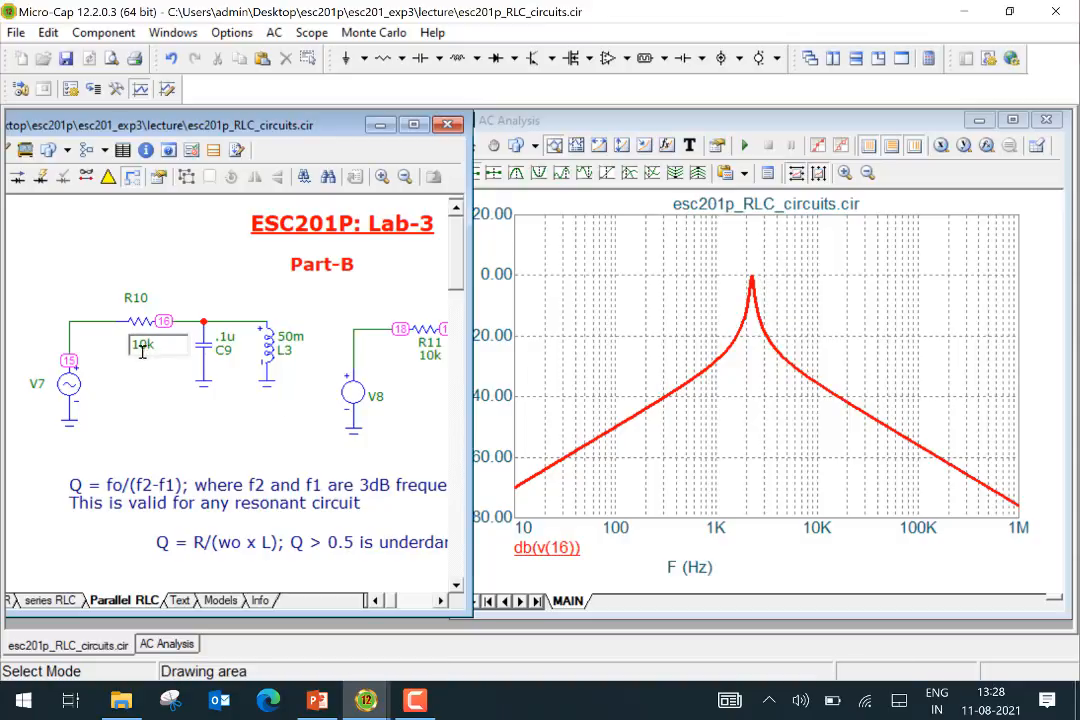
{"action": "type", "text": "100k"}
{"action": "left_click", "coordinate": [141, 416]}
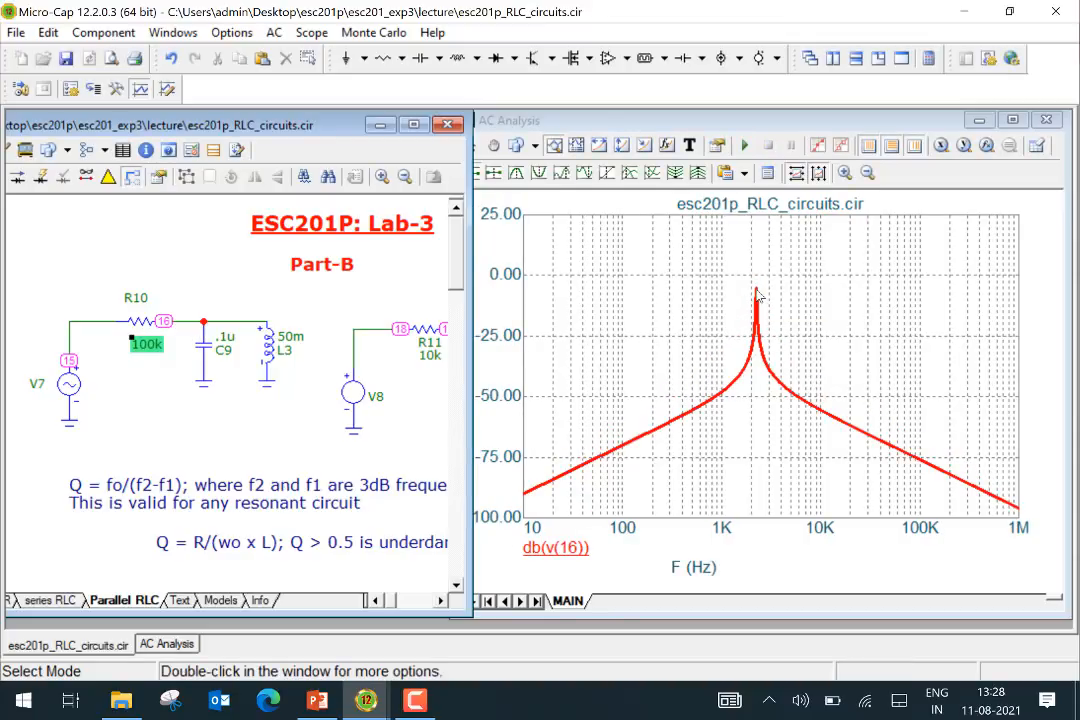
{"action": "mouse_move", "coordinate": [757, 293]}
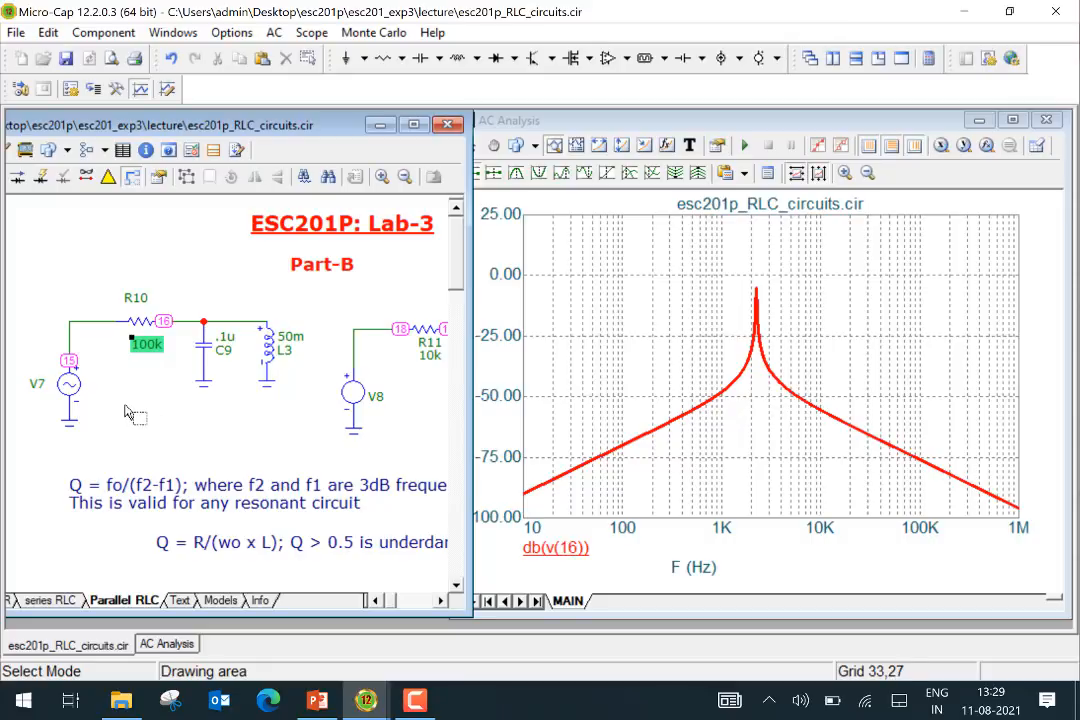
- Set R10's resistance to 1000k so the AC response is recalculated
{"action": "double_click", "coordinate": [145, 346]}
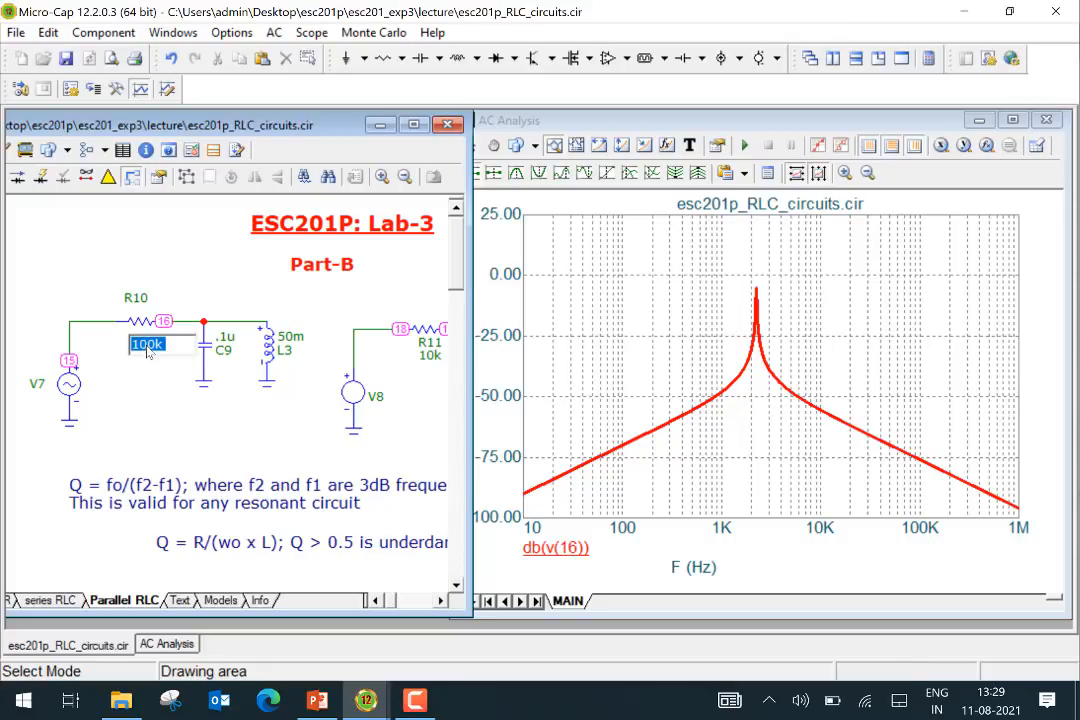
{"action": "left_click", "coordinate": [144, 346]}
{"action": "type", "text": "0"}
{"action": "key", "text": "Return"}
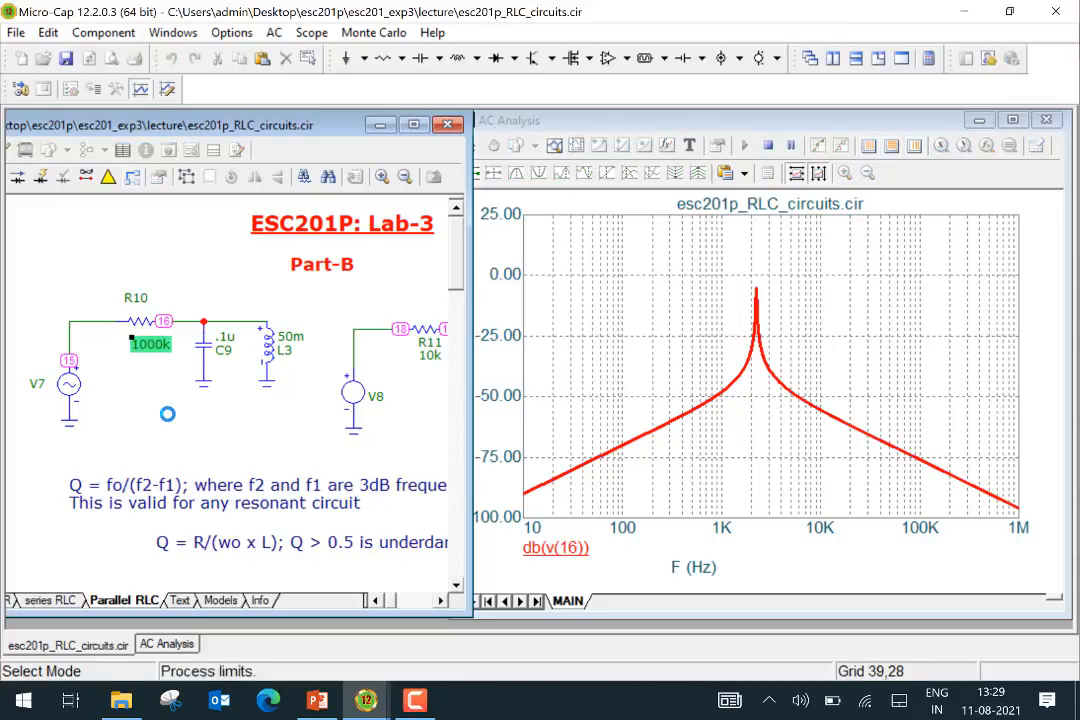
- Set R10's resistance to 1k and exit the AC analysis
{"action": "double_click", "coordinate": [153, 346]}
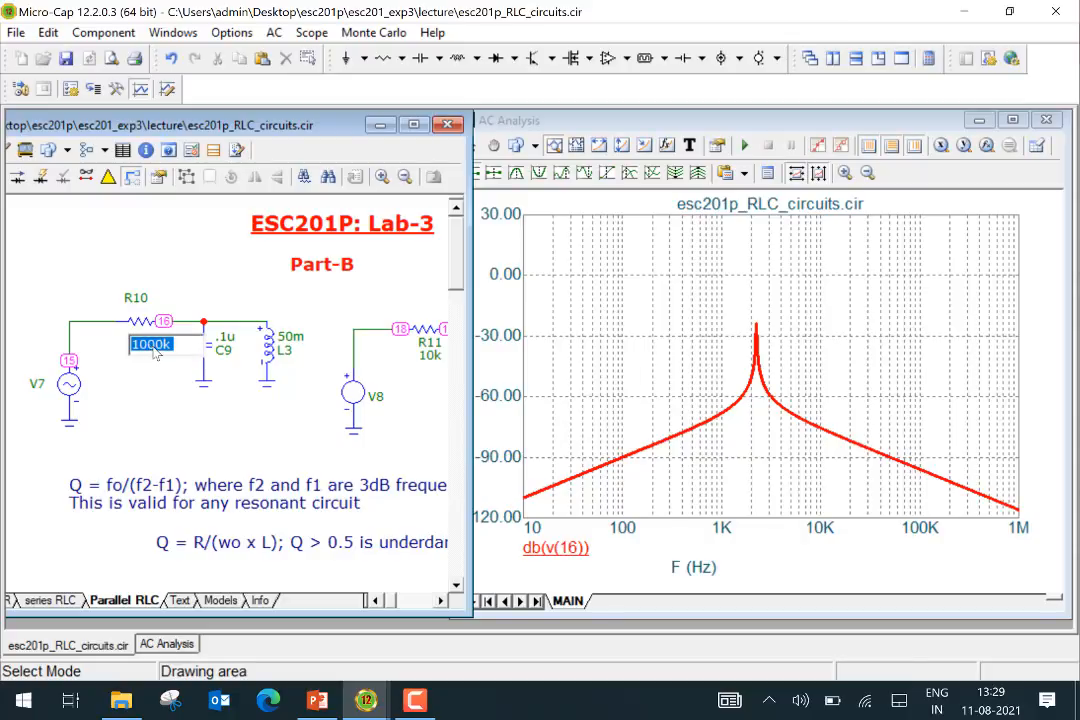
{"action": "left_click", "coordinate": [166, 350]}
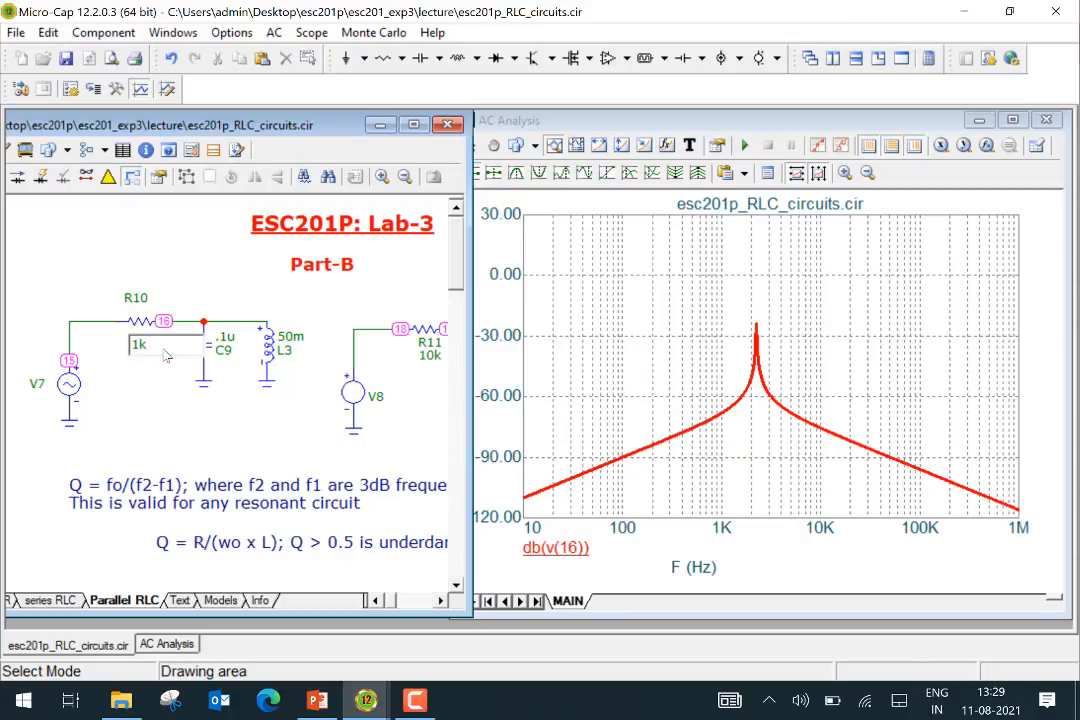
{"action": "key", "text": "Return"}
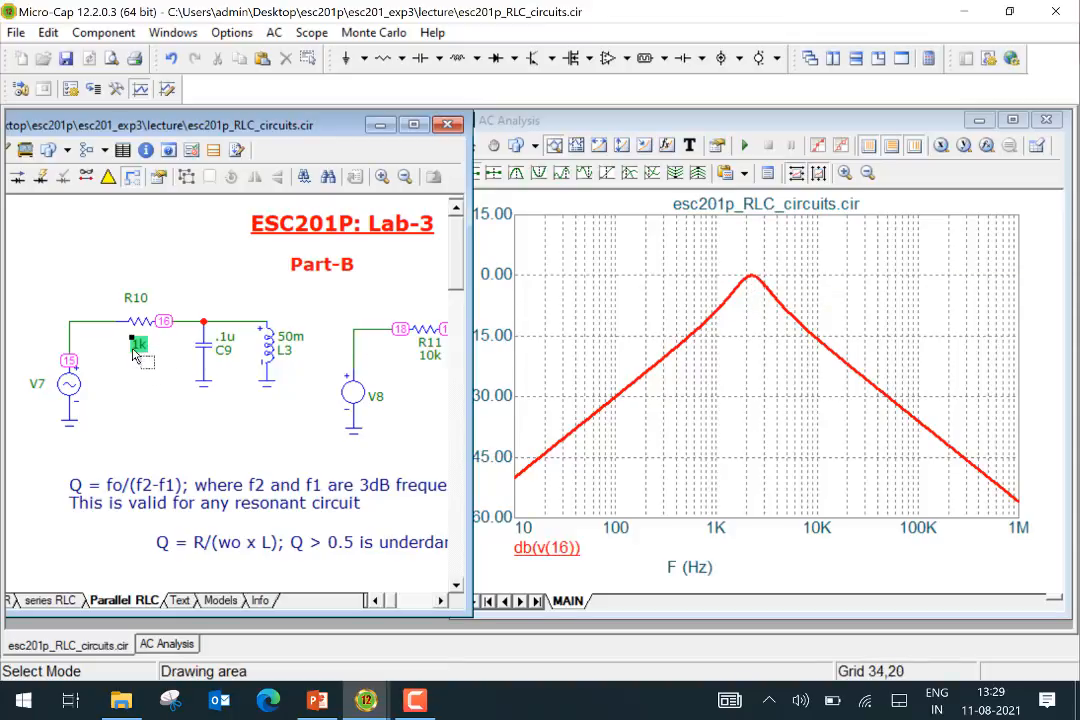
{"action": "left_click", "coordinate": [768, 120]}
{"action": "left_click_drag", "start_coordinate": [768, 120], "coordinate": [801, 111]}
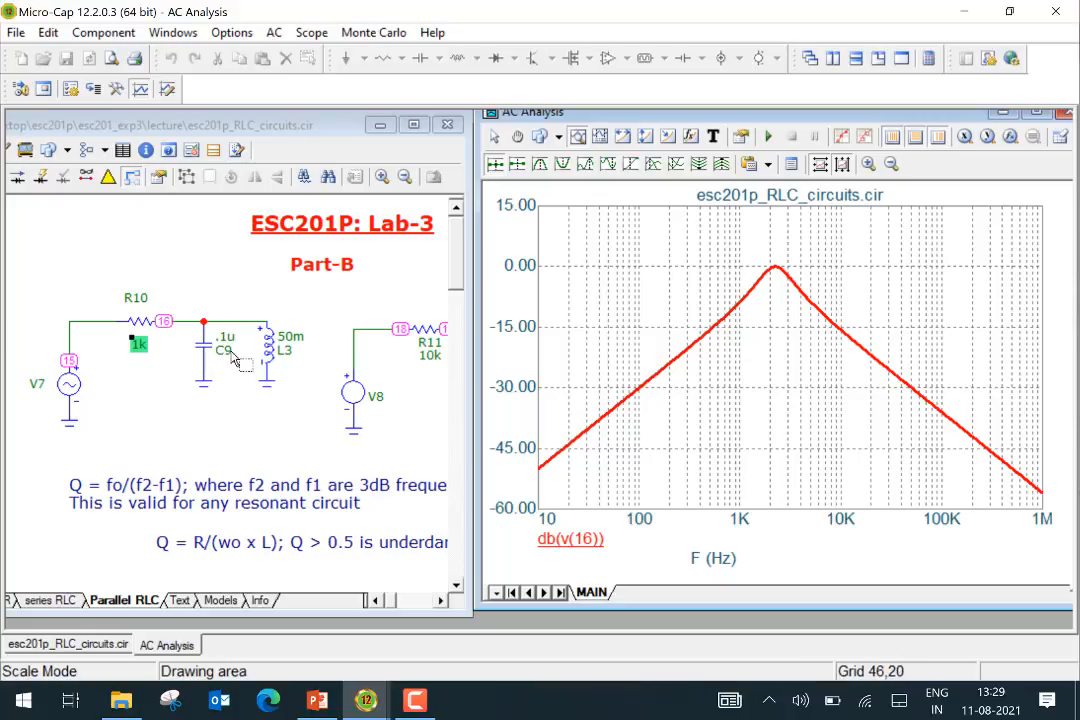
{"action": "left_click", "coordinate": [274, 32]}
{"action": "left_click", "coordinate": [330, 431]}
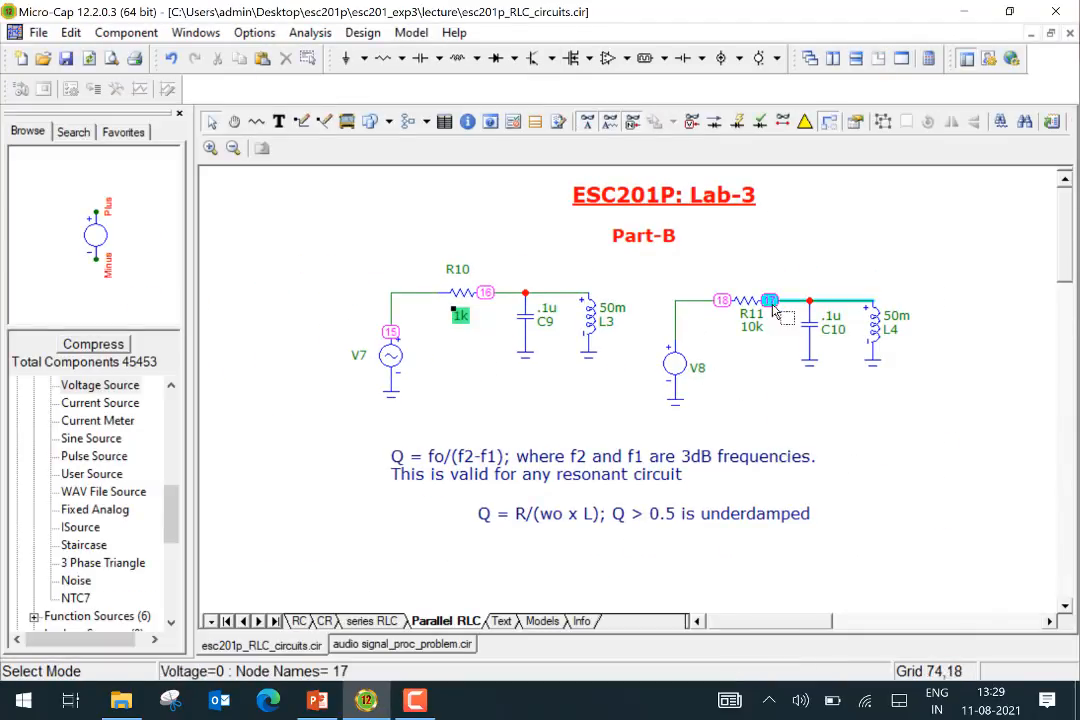
- Run a transient analysis of the parallel RLC circuit driven by V8, plotting v(18) and v(17)
{"action": "left_click", "coordinate": [318, 33]}
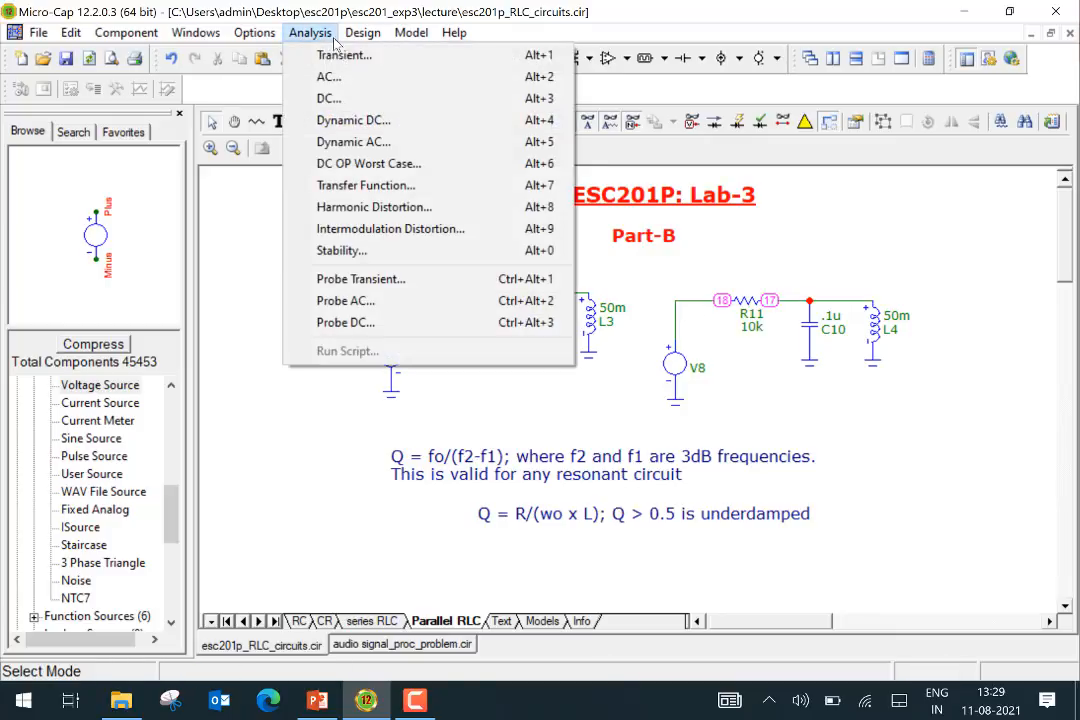
{"action": "left_click", "coordinate": [340, 55]}
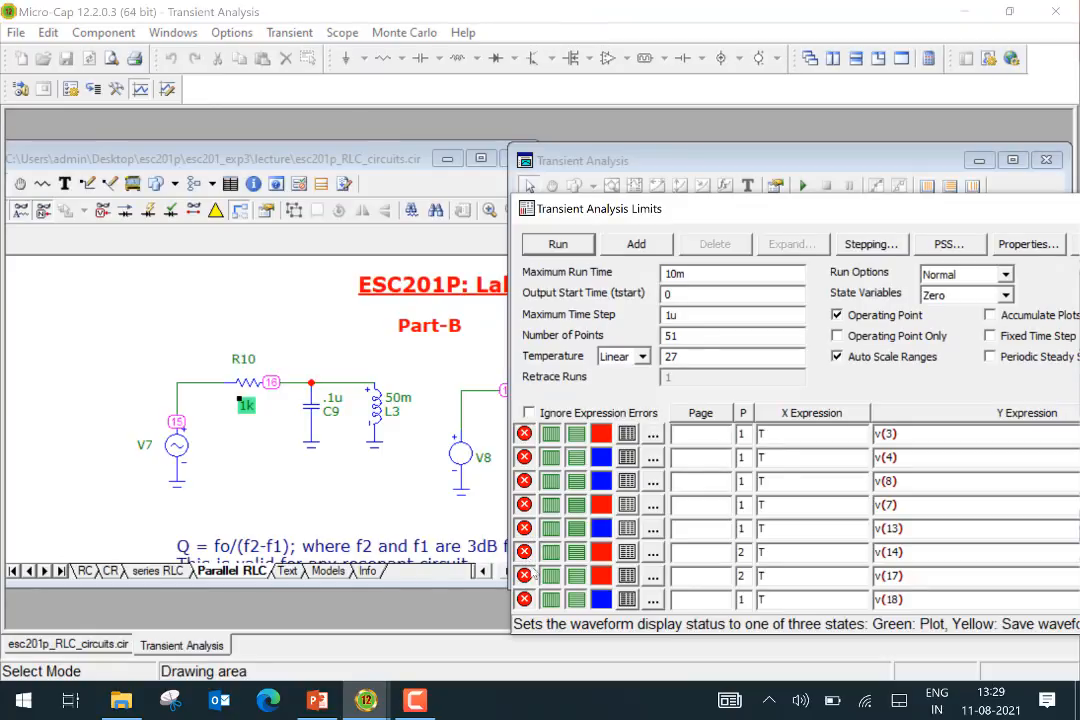
{"action": "left_click", "coordinate": [525, 576]}
{"action": "left_click", "coordinate": [563, 246]}
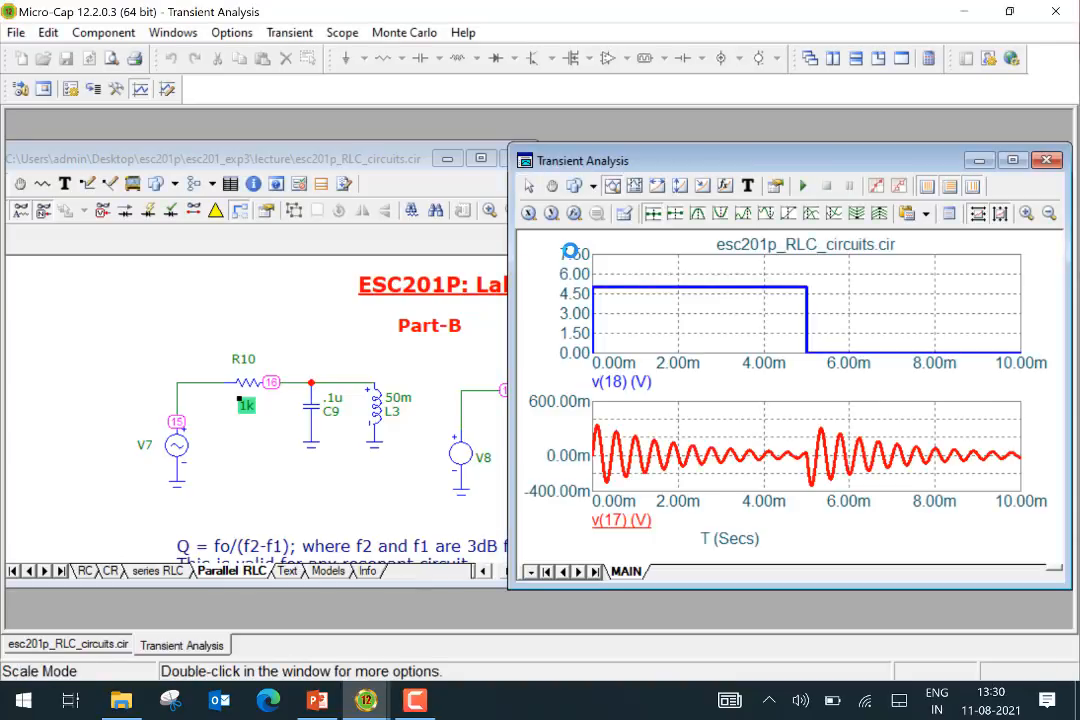
- Arrange the schematic beside the transient plot with the V8 circuit in view and examine the v(17) oscillations
{"action": "left_click_drag", "start_coordinate": [771, 166], "coordinate": [810, 157]}
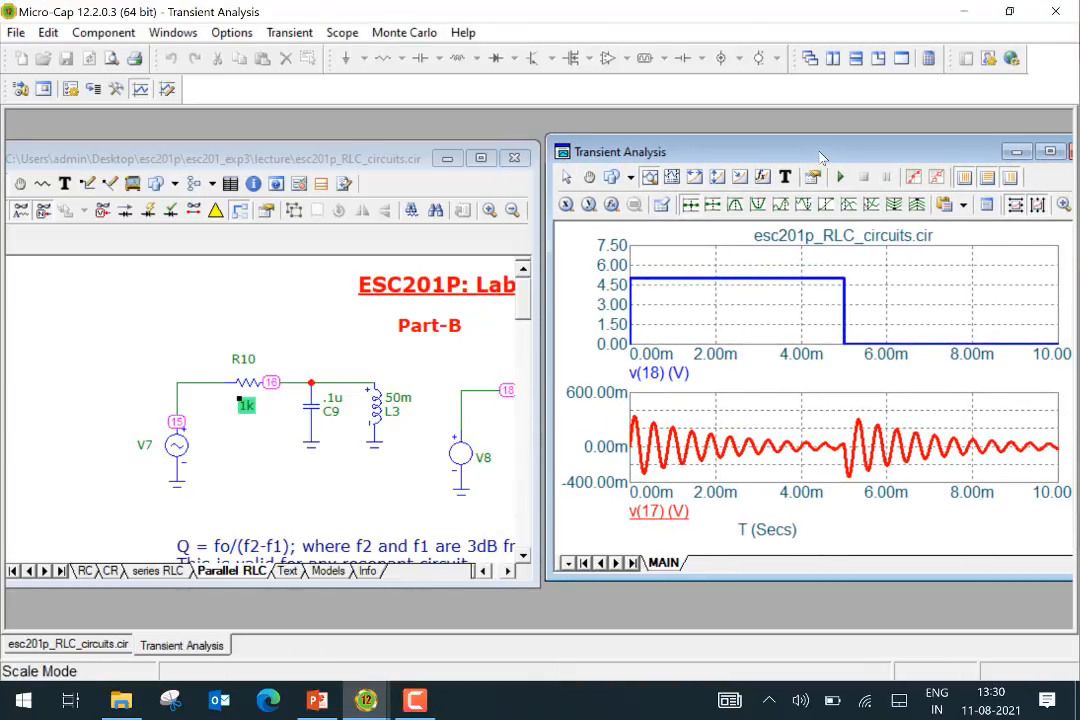
{"action": "left_click", "coordinate": [508, 571]}
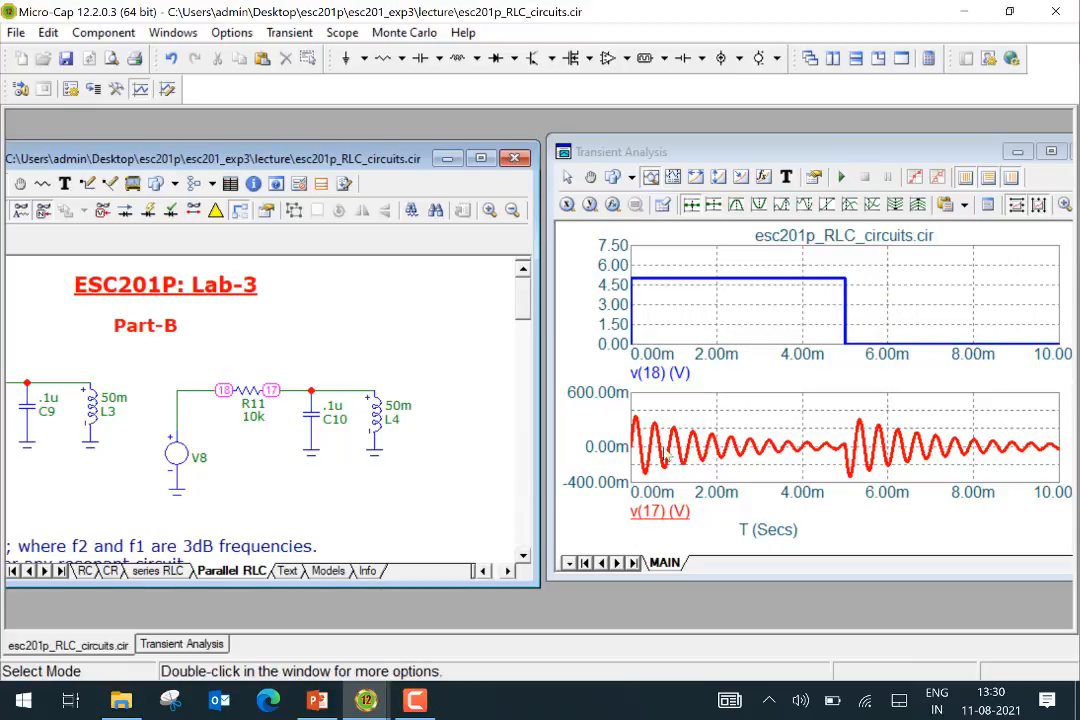
{"action": "mouse_move", "coordinate": [635, 448]}
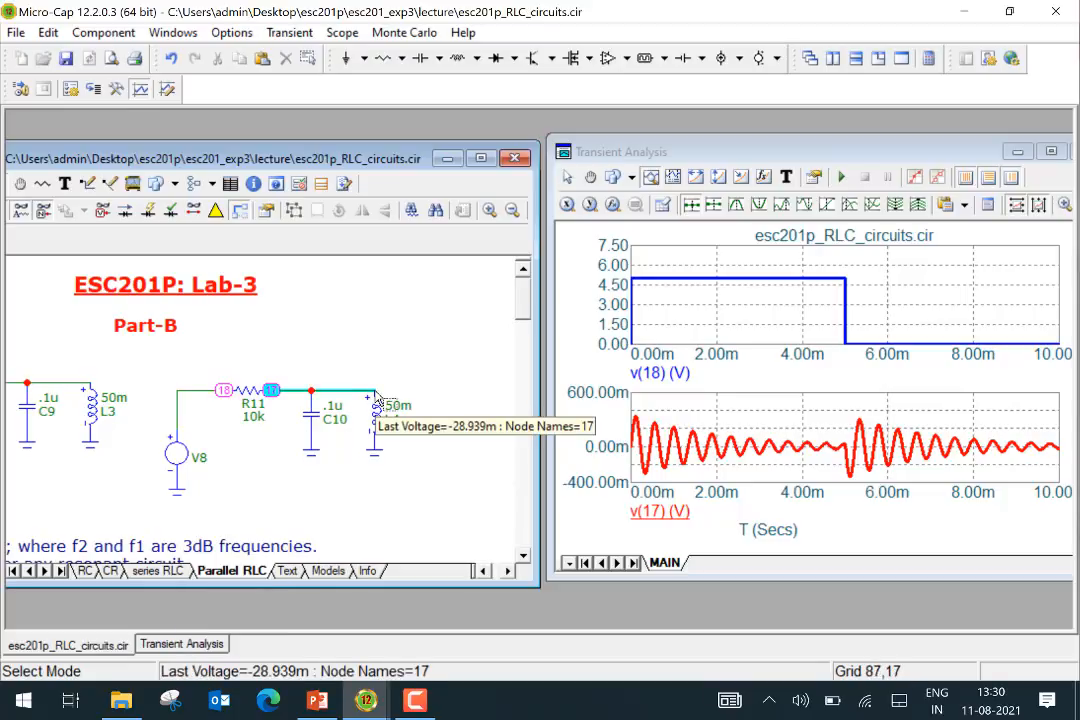
{"action": "mouse_move", "coordinate": [379, 401]}
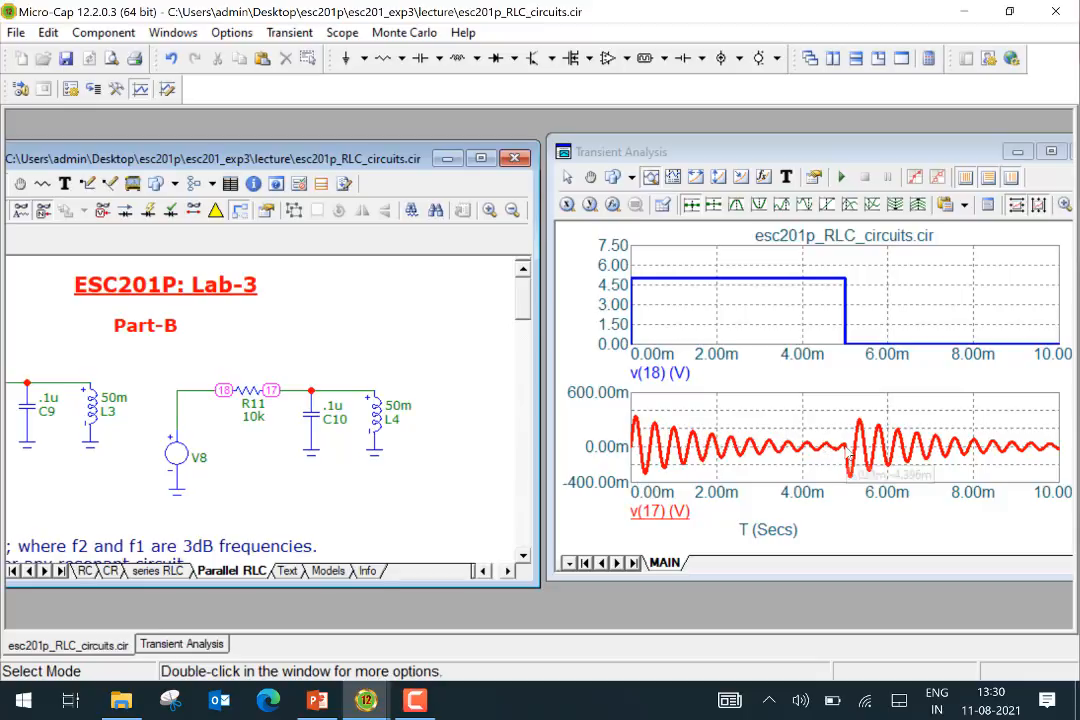
{"action": "mouse_move", "coordinate": [847, 455]}
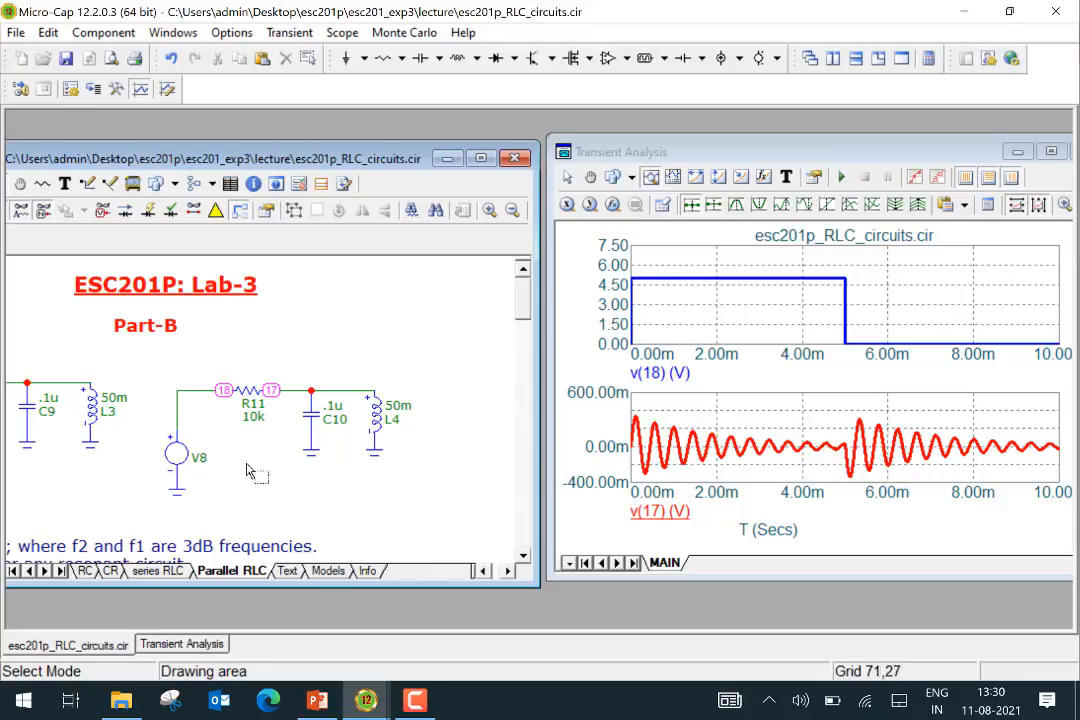
- Set resistor R11 in the V8 circuit to 1k and inspect the updated v(17) transient response
{"action": "double_click", "coordinate": [256, 424]}
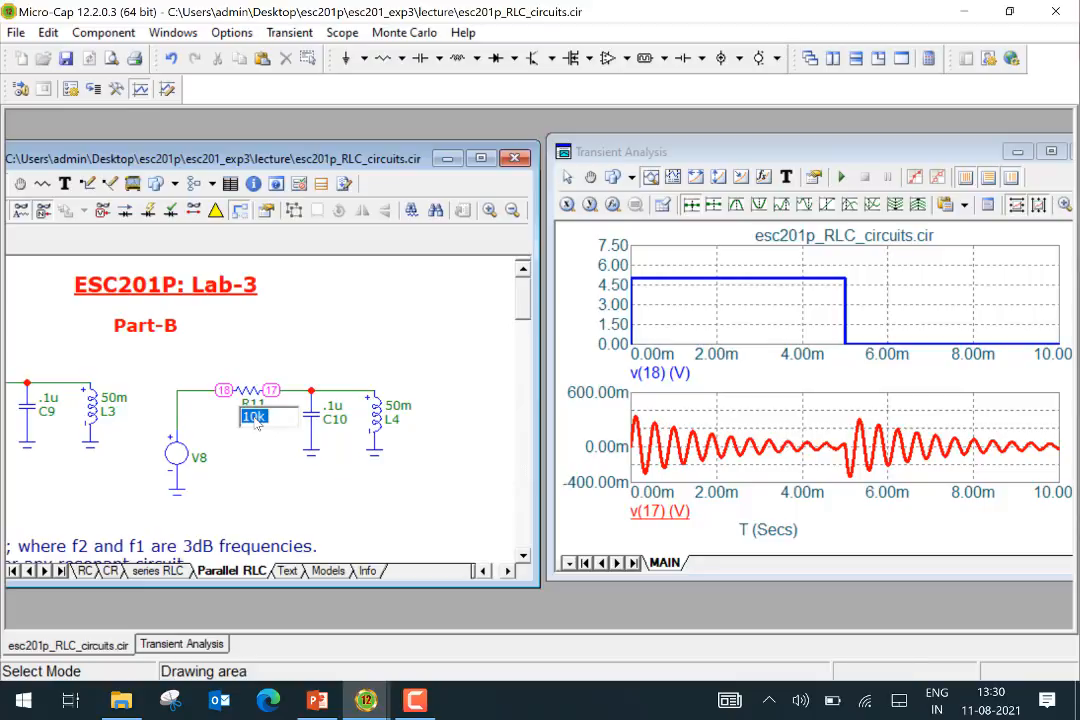
{"action": "left_click", "coordinate": [254, 419]}
{"action": "left_click", "coordinate": [284, 501]}
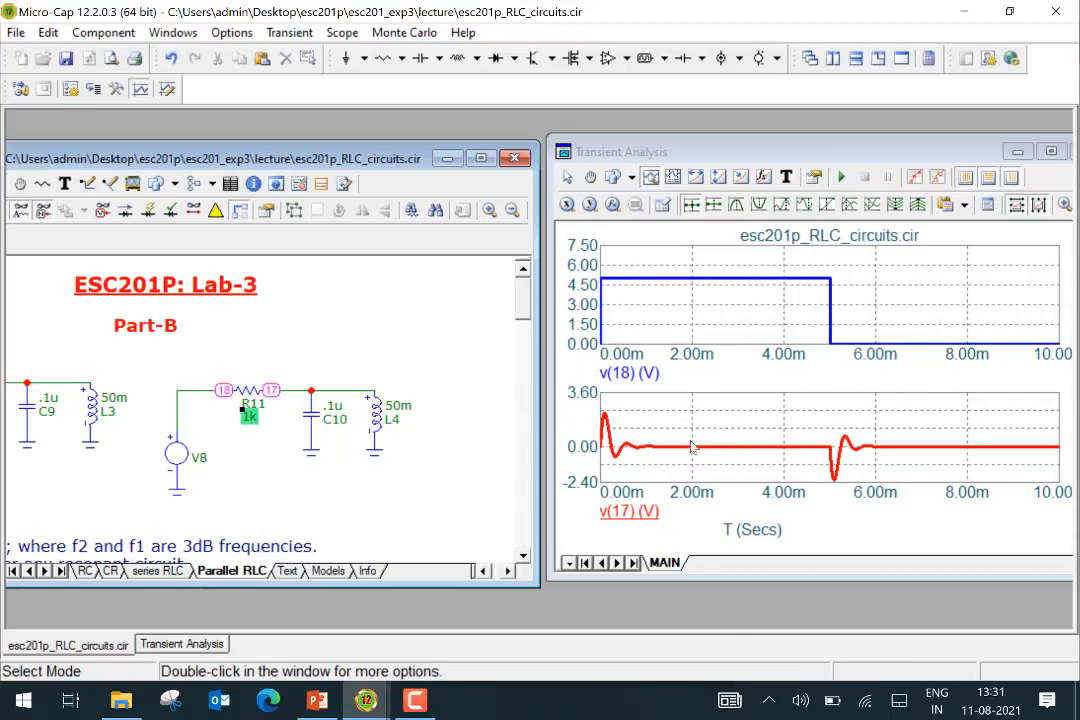
{"action": "mouse_move", "coordinate": [757, 450]}
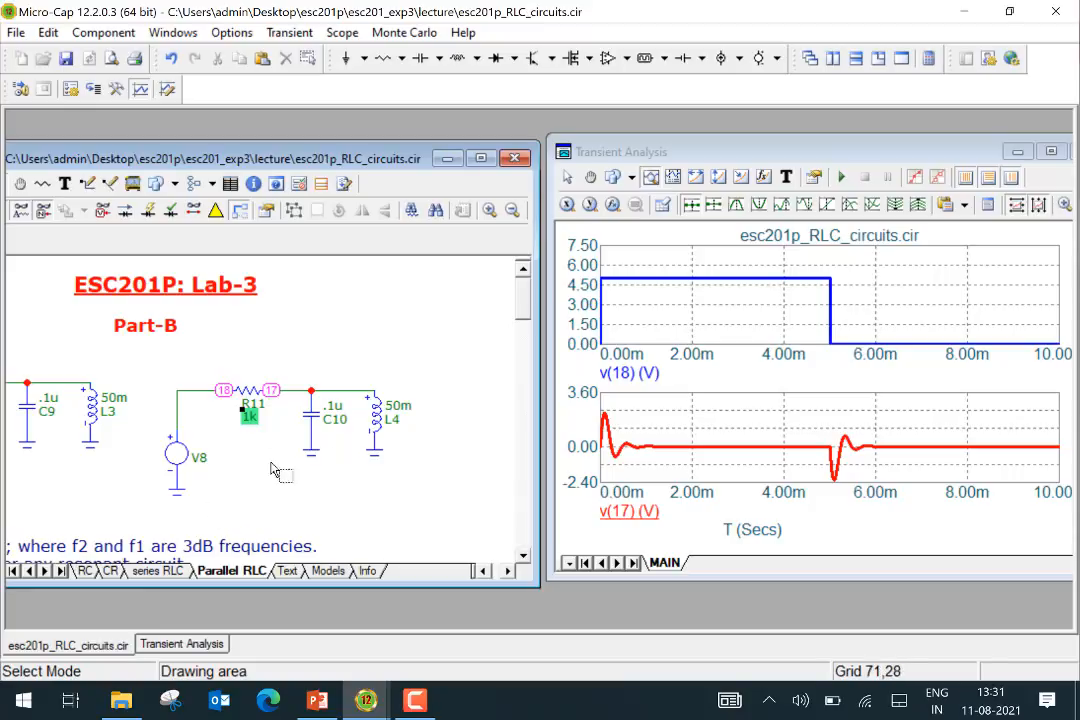
- Set capacitor C10 in the V8 circuit to 1u so the transient response is recalculated
{"action": "left_click", "coordinate": [333, 407]}
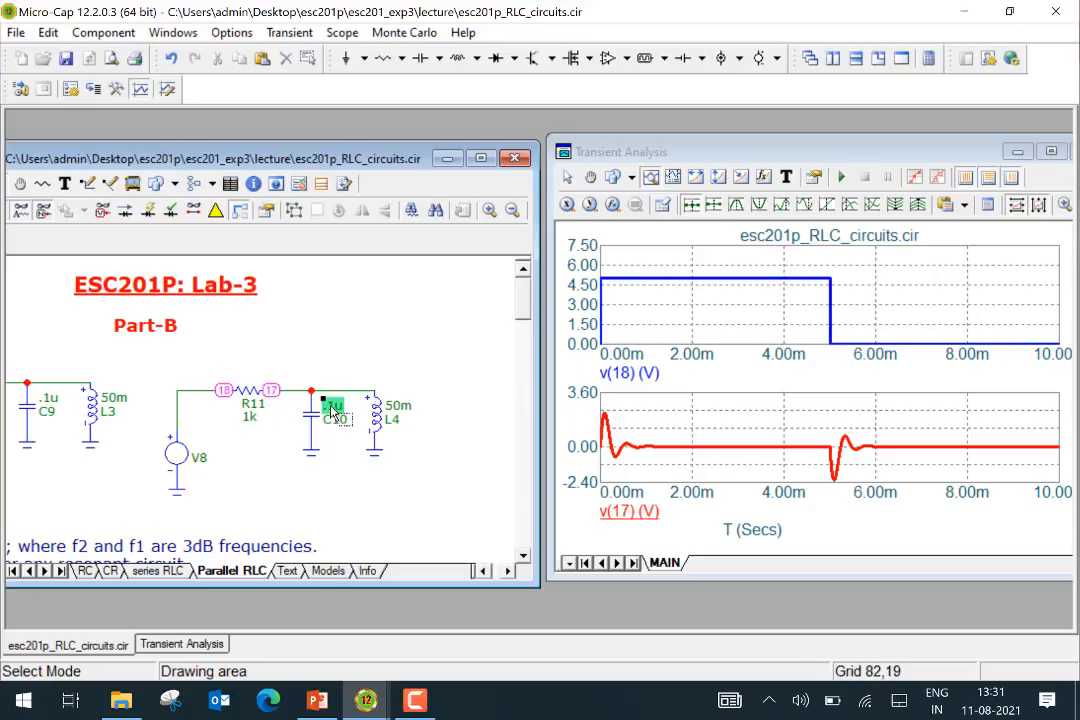
{"action": "left_click", "coordinate": [333, 409]}
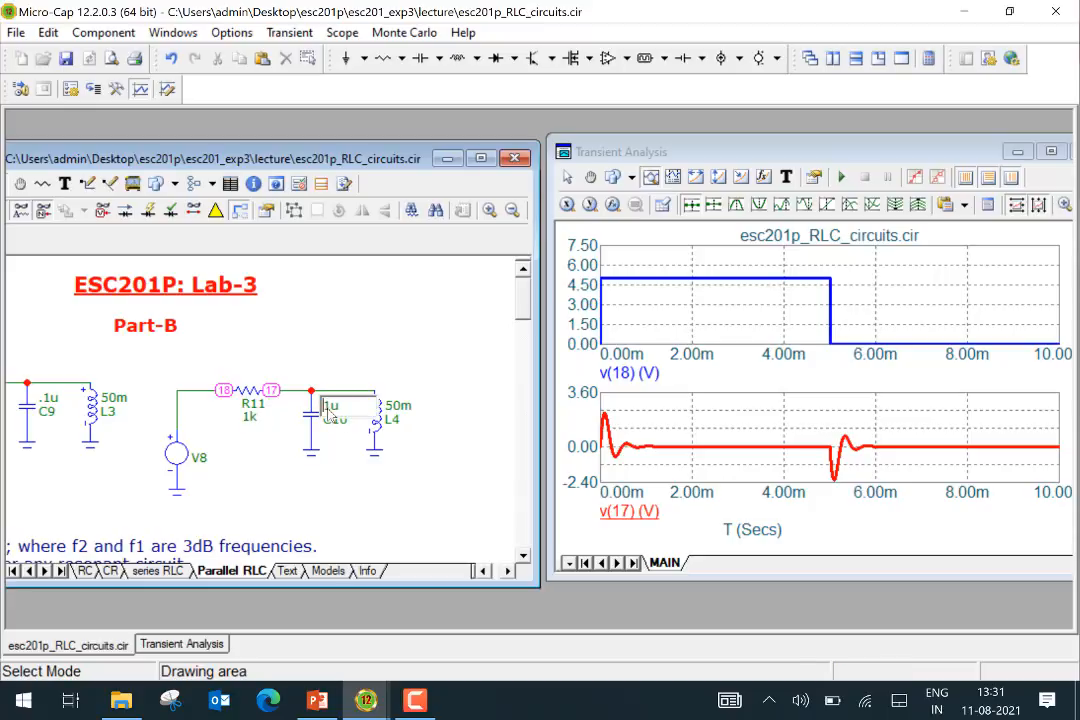
{"action": "key", "text": "Return"}
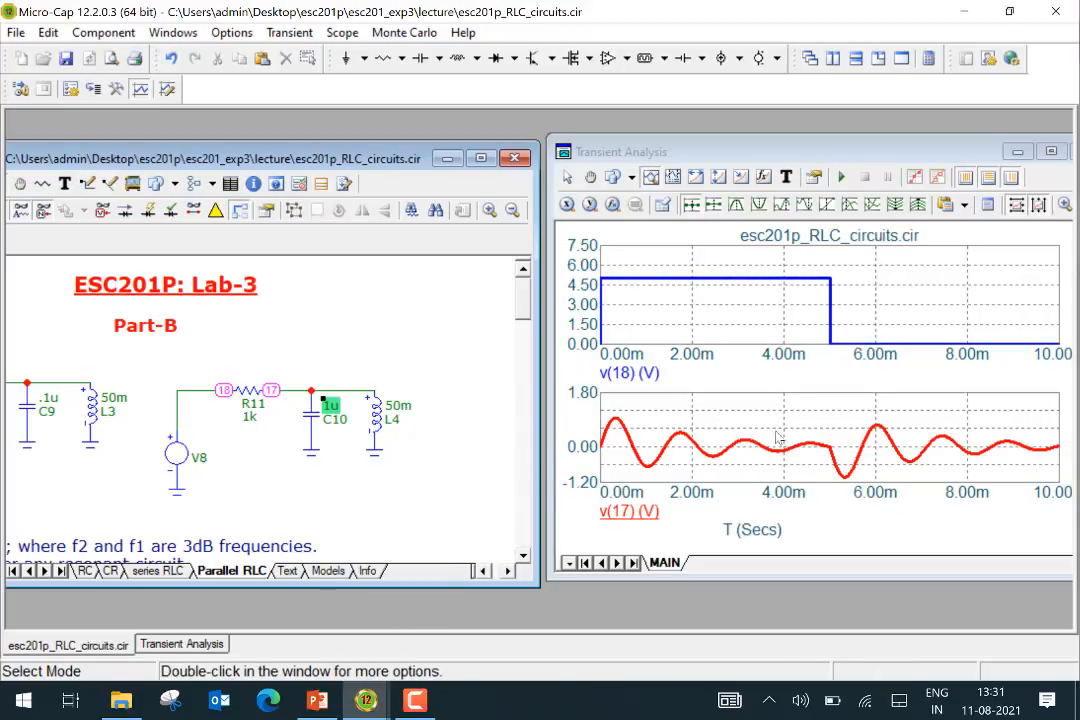
- Set resistor R11 in the V8 circuit to 0.1k and inspect the updated v(17) transient response
{"action": "left_click", "coordinate": [250, 417]}
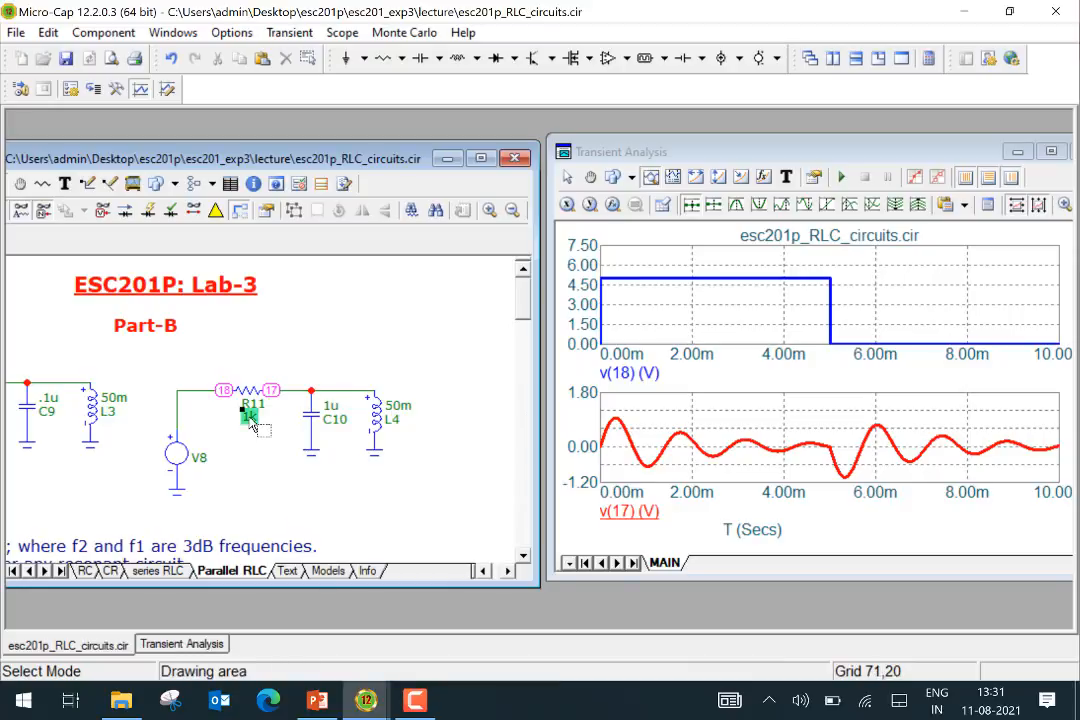
{"action": "left_click", "coordinate": [250, 419]}
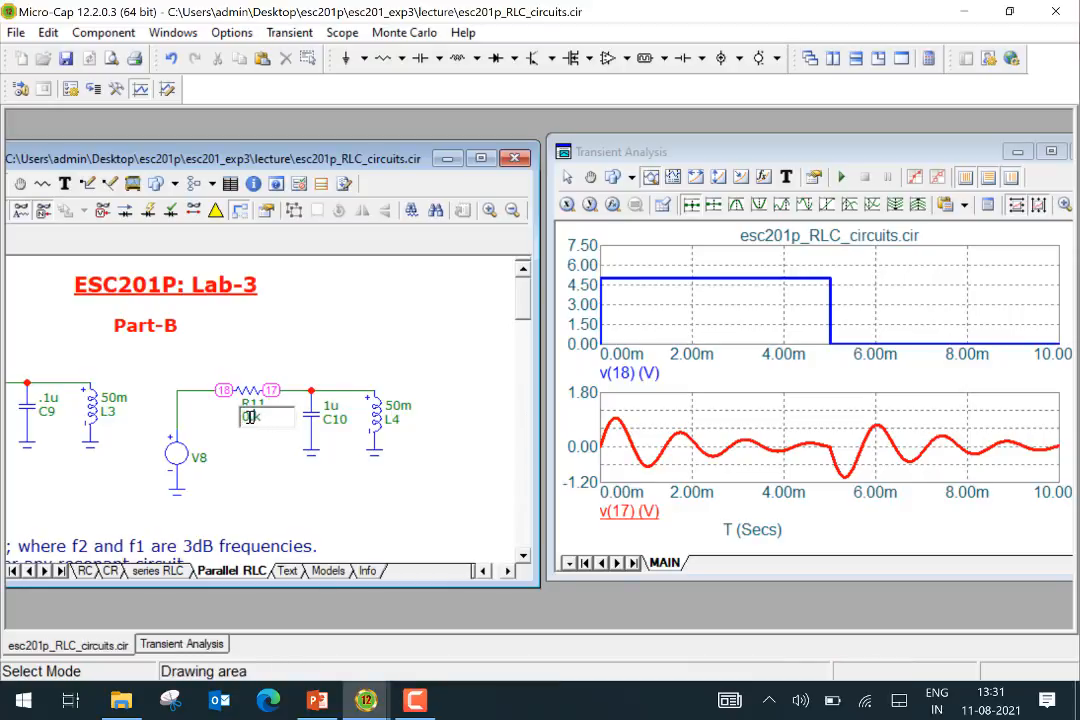
{"action": "type", "text": "0.1"}
{"action": "key", "text": "Return"}
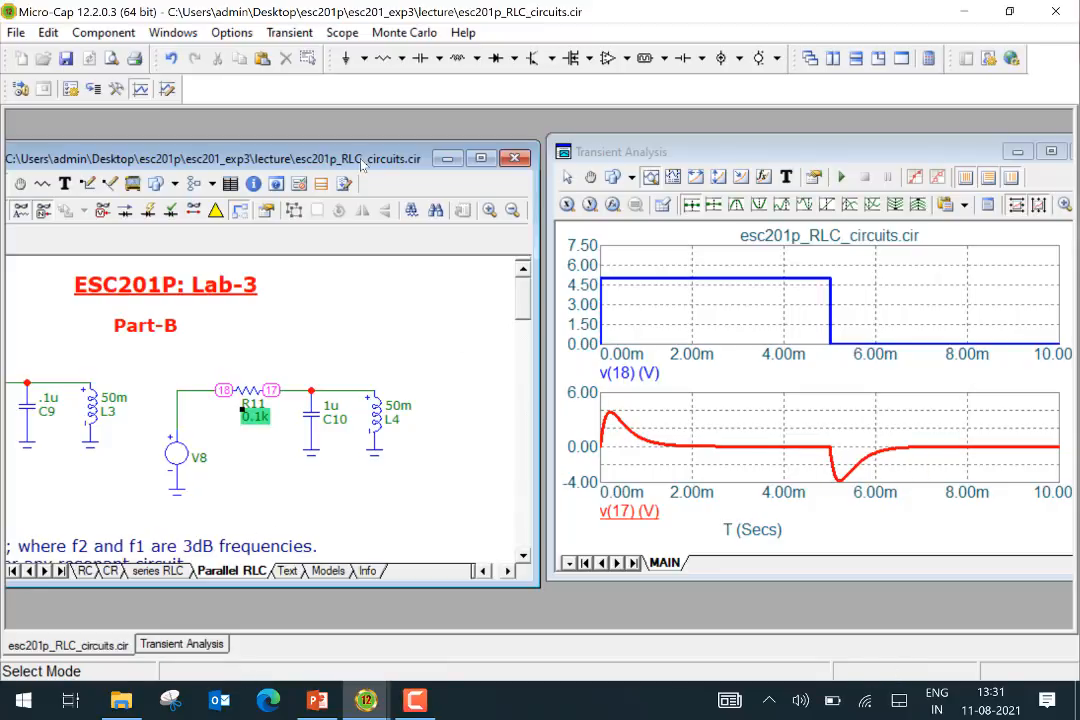
{"action": "left_click_drag", "start_coordinate": [360, 164], "coordinate": [410, 155]}
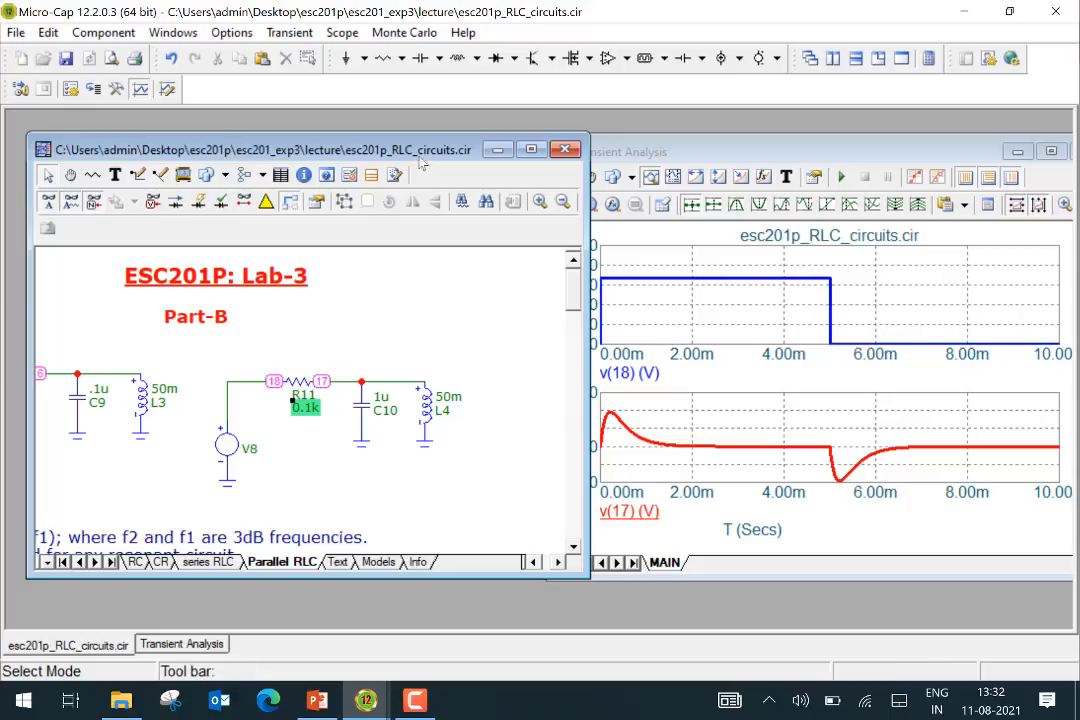
{"action": "mouse_move", "coordinate": [413, 153]}
{"action": "left_mouse_down"}
{"action": "mouse_move", "coordinate": [373, 159]}
{"action": "mouse_move", "coordinate": [401, 150]}
{"action": "left_mouse_up"}
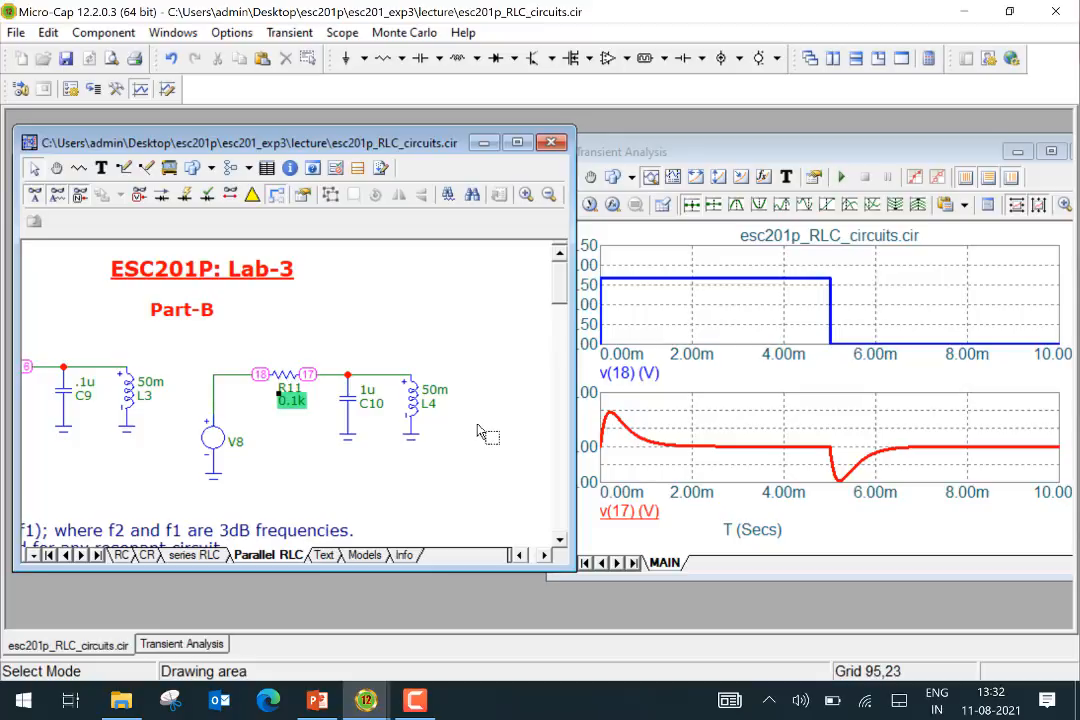
- Exit the transient analysis and switch to the audio signal_proc_problem.cir circuit
{"action": "left_click", "coordinate": [289, 32]}
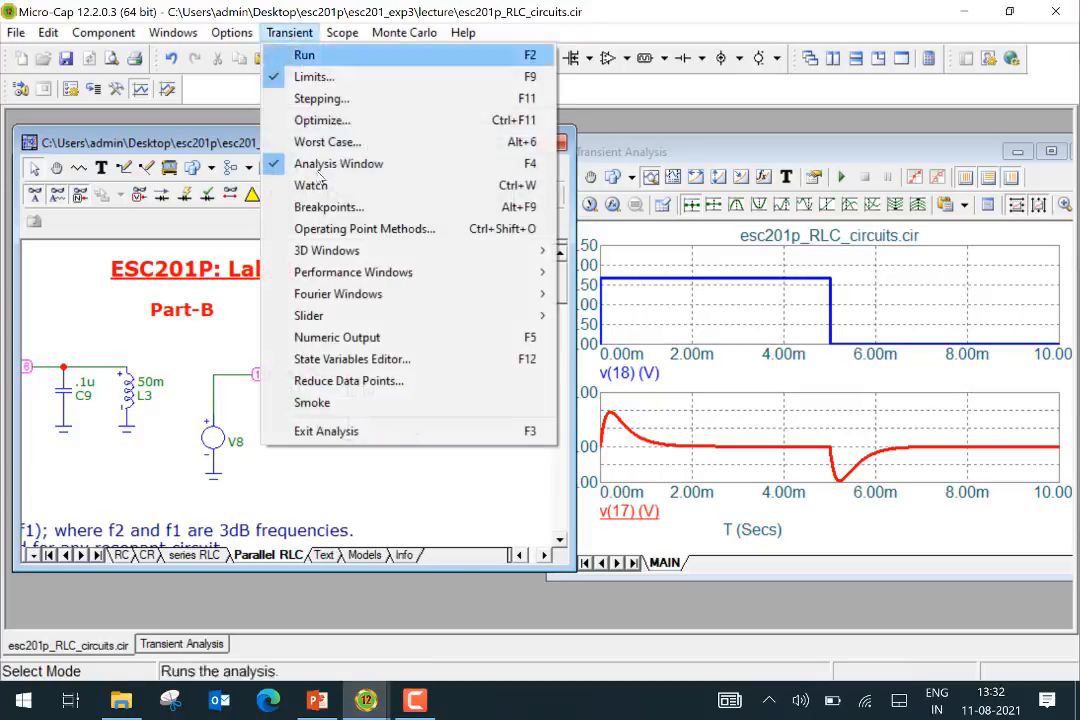
{"action": "left_click", "coordinate": [305, 431]}
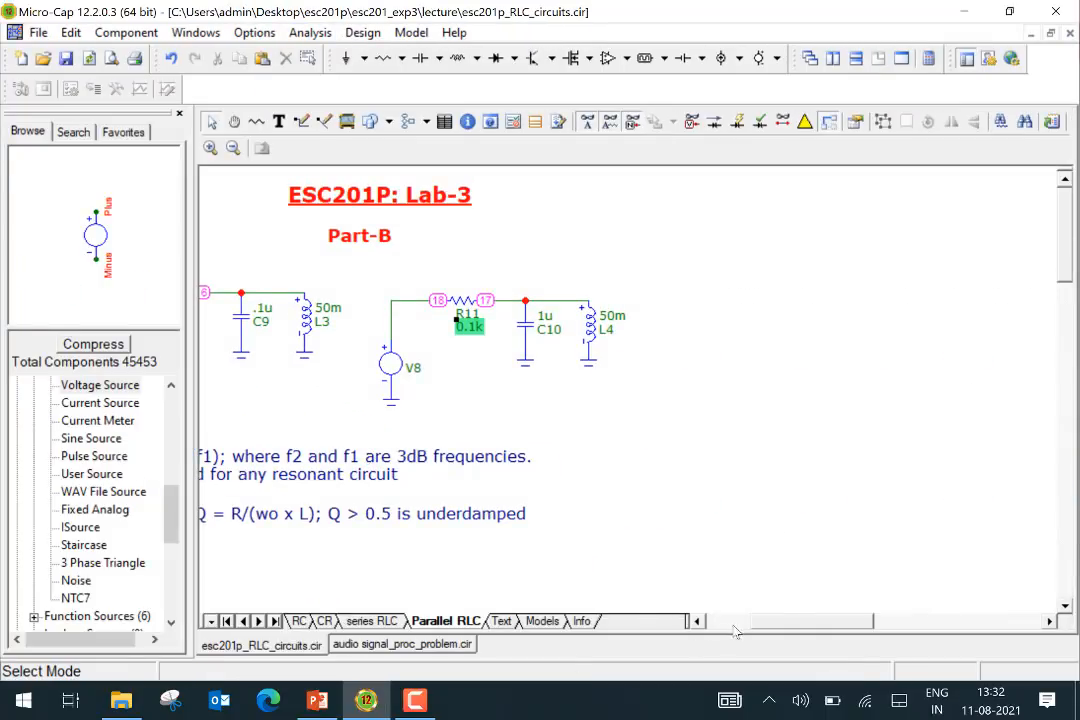
{"action": "left_click_drag", "start_coordinate": [776, 620], "coordinate": [736, 621]}
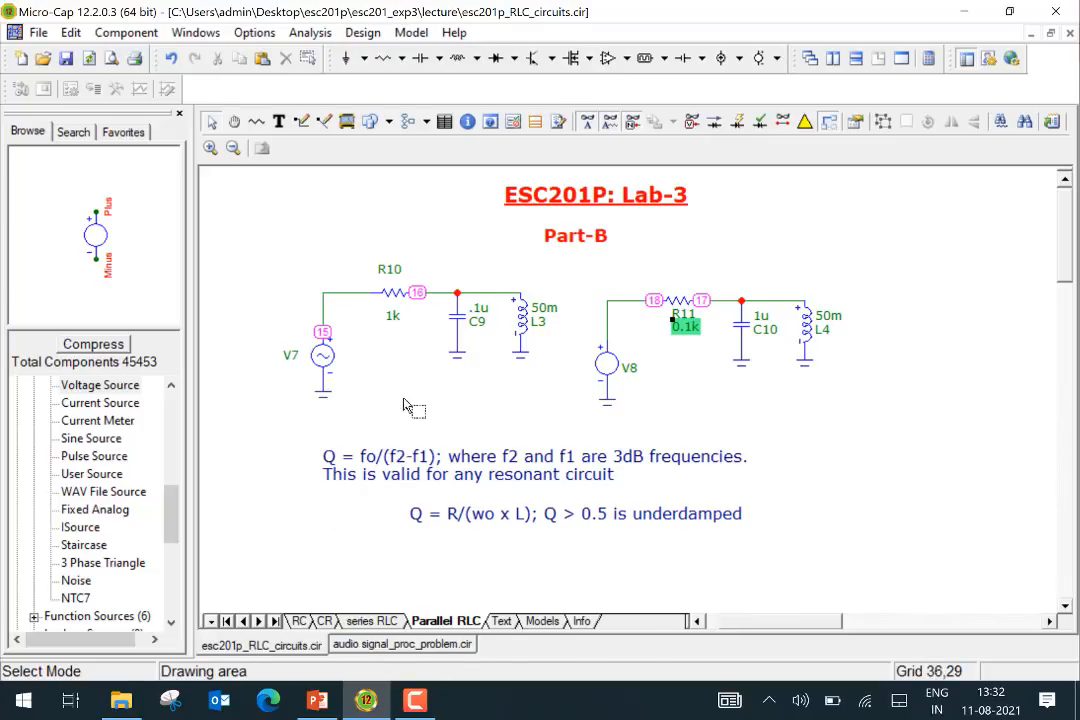
{"action": "left_click", "coordinate": [418, 652]}
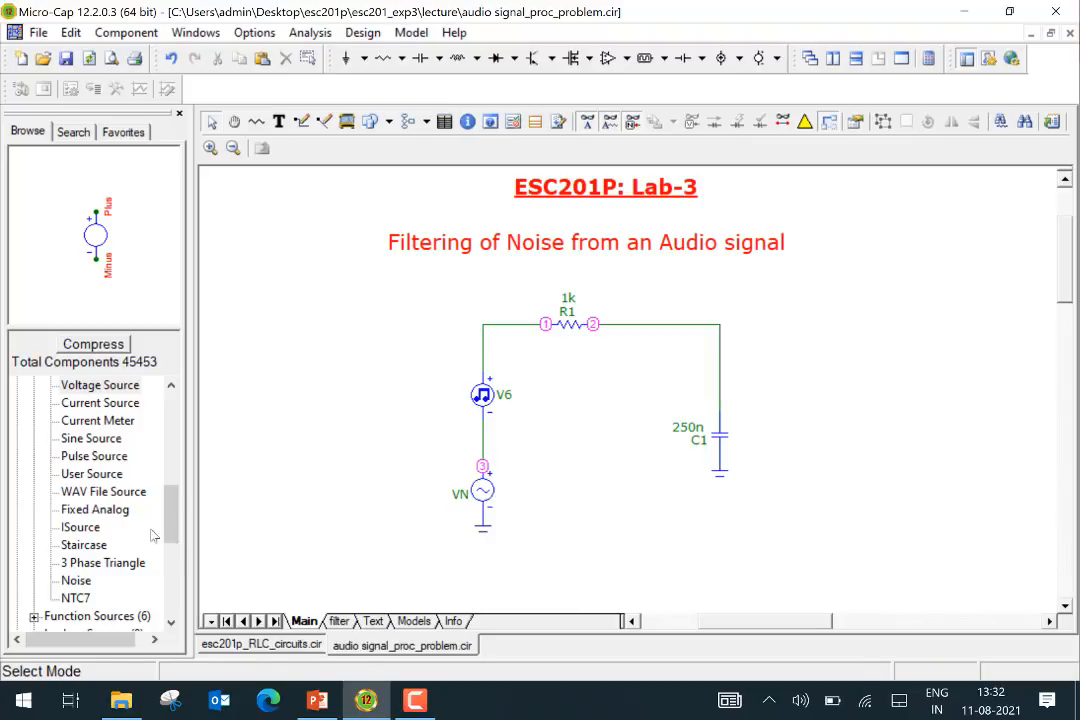
{"action": "left_click", "coordinate": [112, 492]}
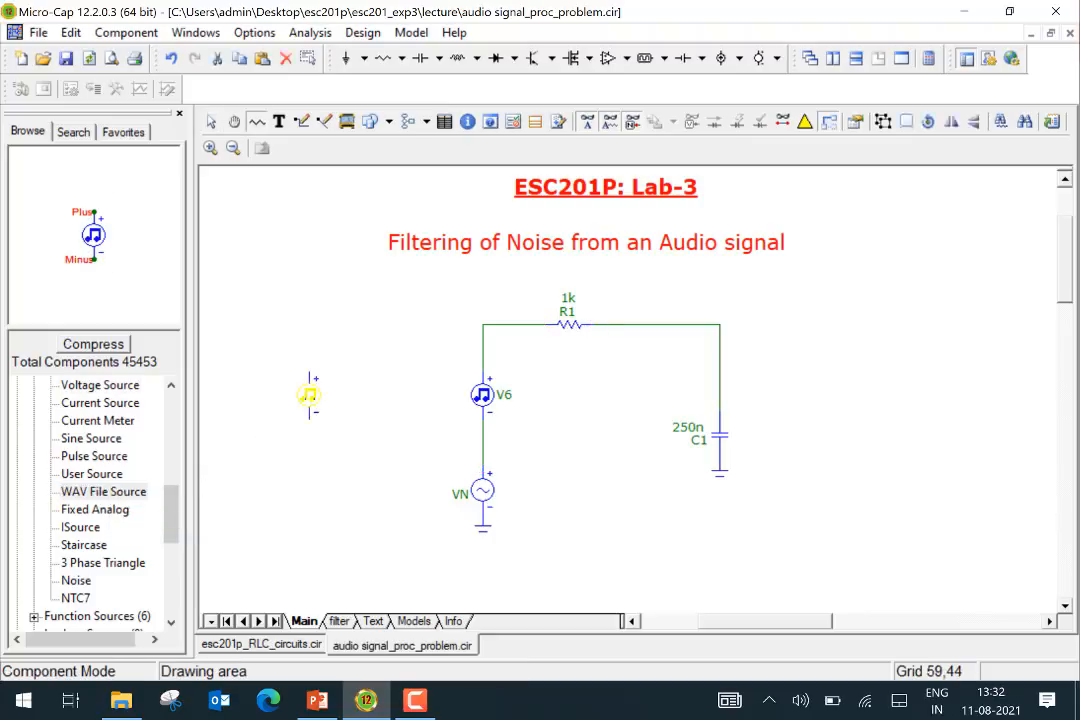
{"action": "left_click", "coordinate": [309, 380]}
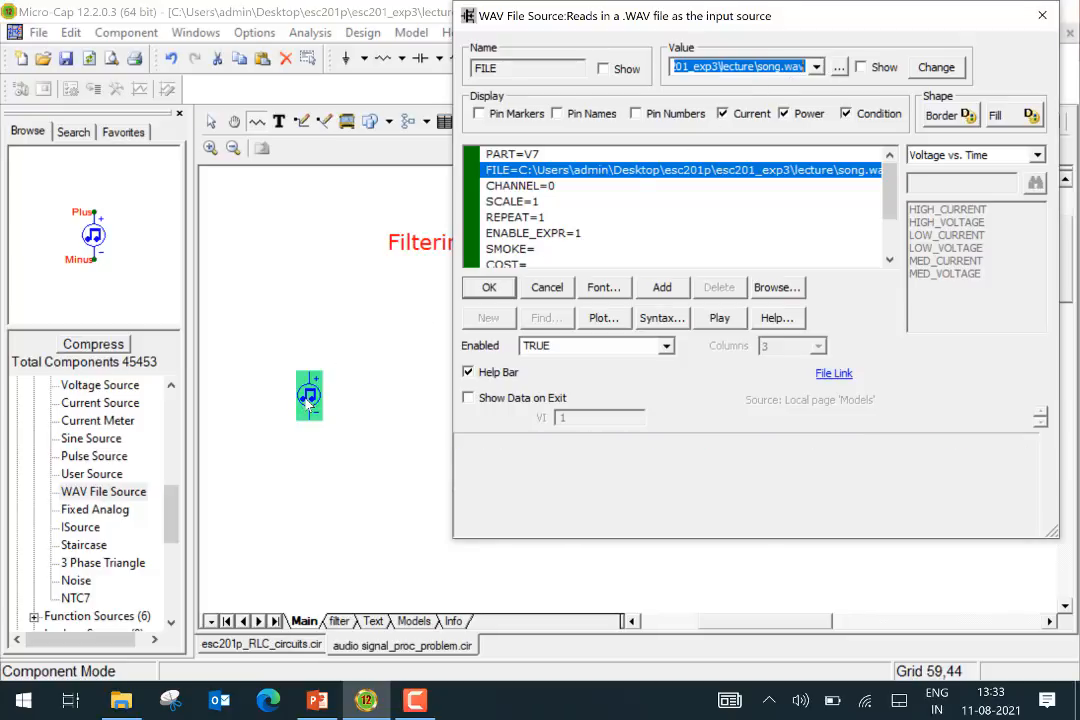
{"action": "left_click", "coordinate": [549, 287]}
{"action": "left_click", "coordinate": [211, 121]}
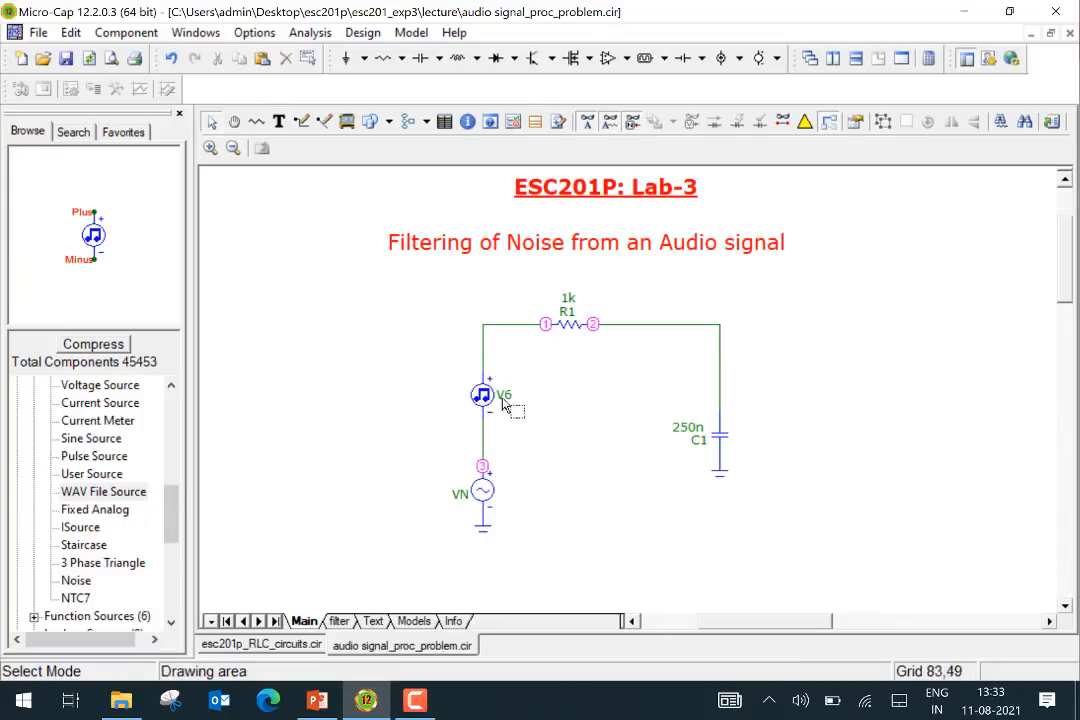
- Examine the parameters of sine source VN and how it combines with WAV source V6 at the filter input
{"action": "double_click", "coordinate": [482, 490]}
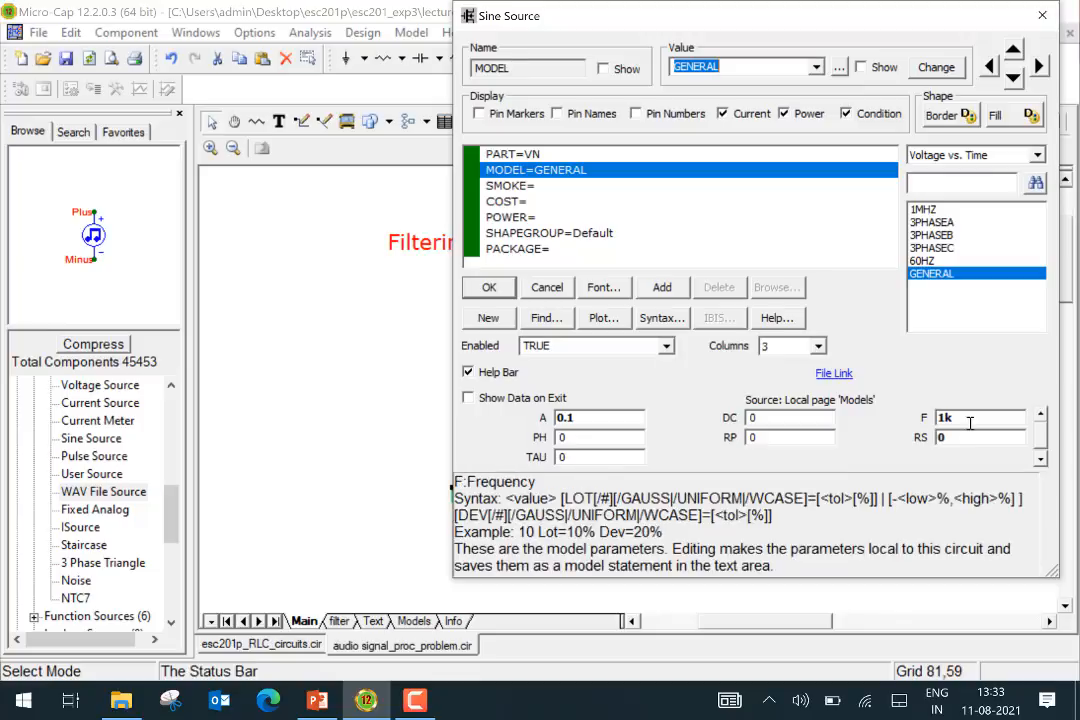
{"action": "left_click", "coordinate": [548, 288]}
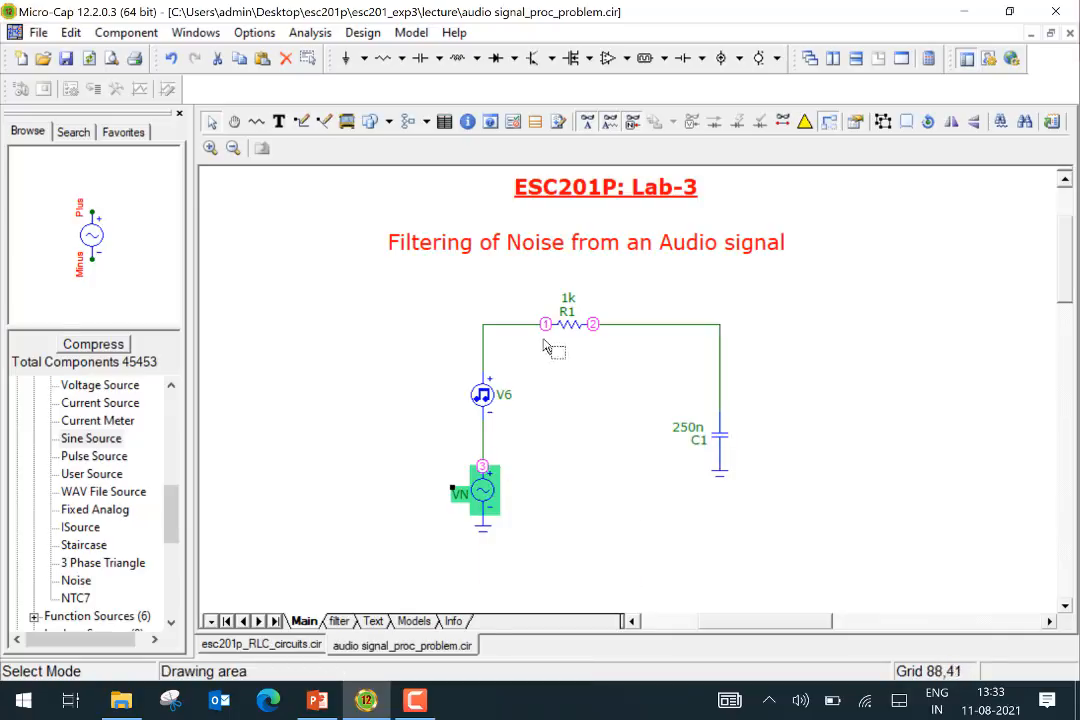
{"action": "mouse_move", "coordinate": [548, 332]}
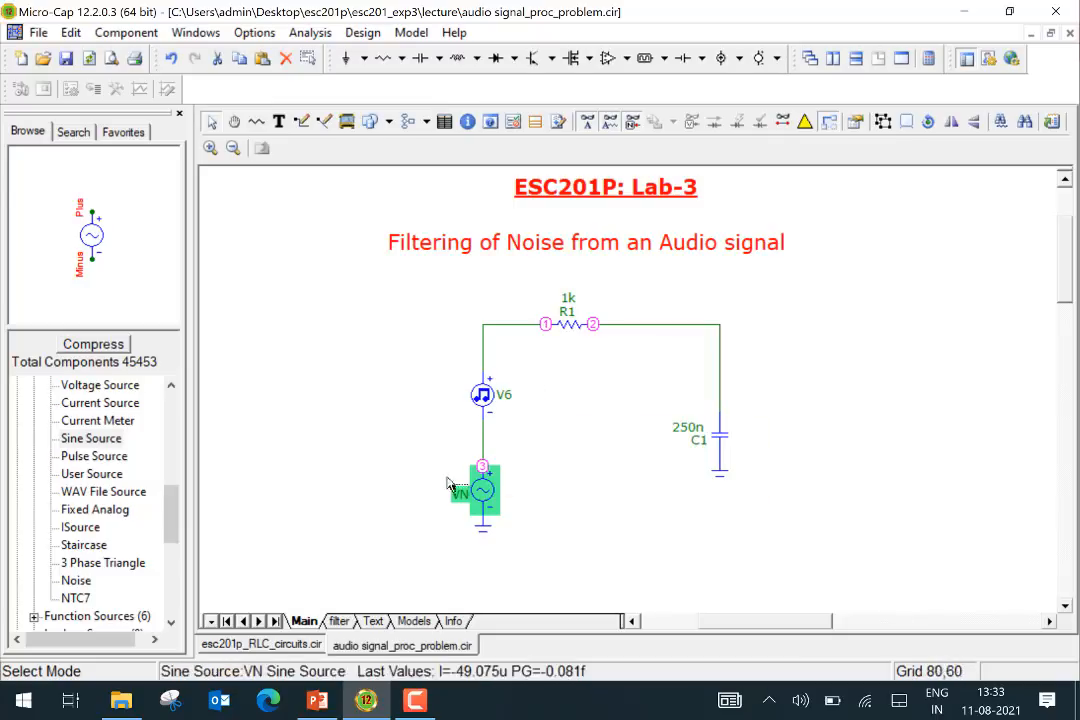
{"action": "mouse_move", "coordinate": [476, 484]}
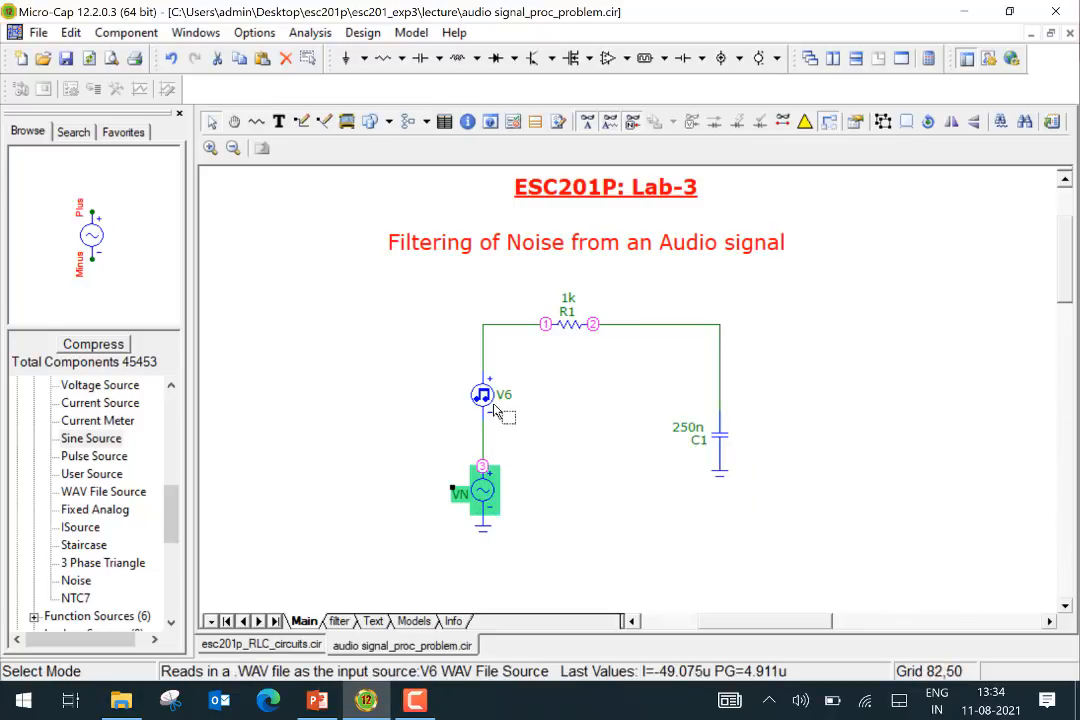
{"action": "mouse_move", "coordinate": [493, 410]}
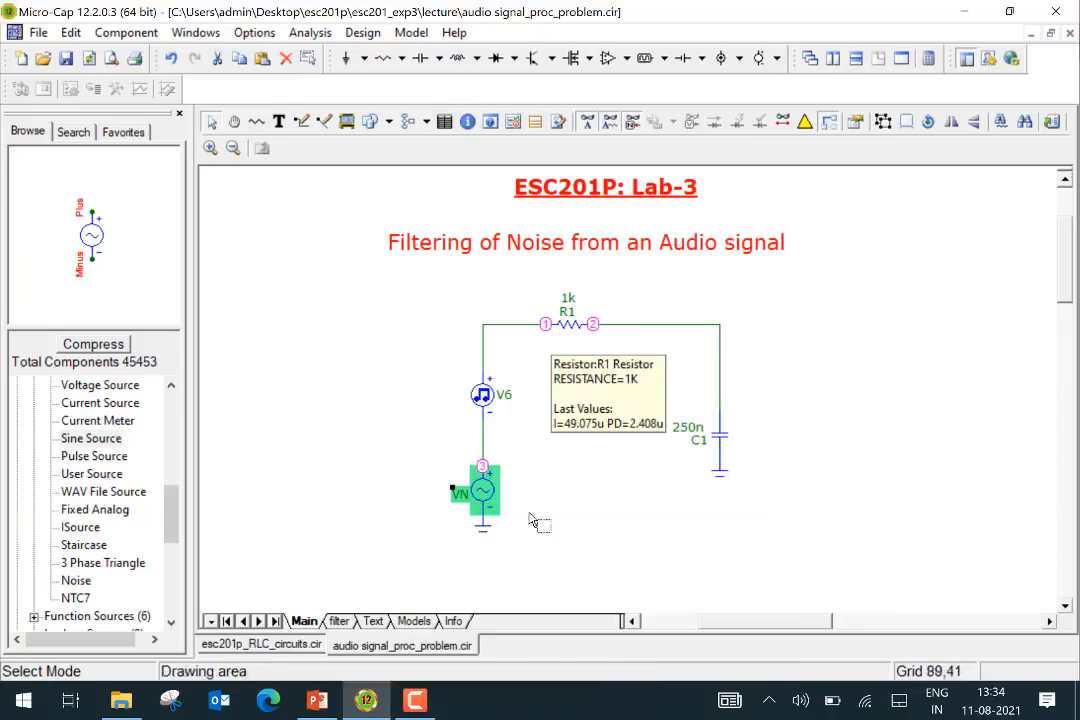
{"action": "mouse_move", "coordinate": [507, 430]}
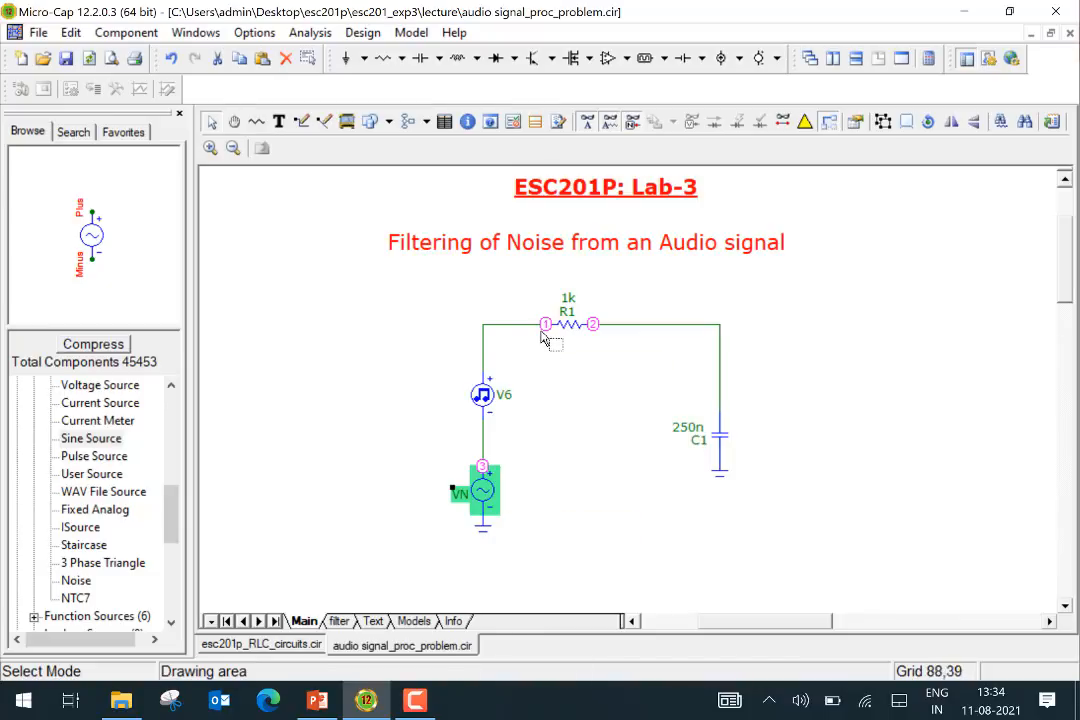
{"action": "left_click", "coordinate": [314, 35]}
{"action": "left_click", "coordinate": [265, 241]}
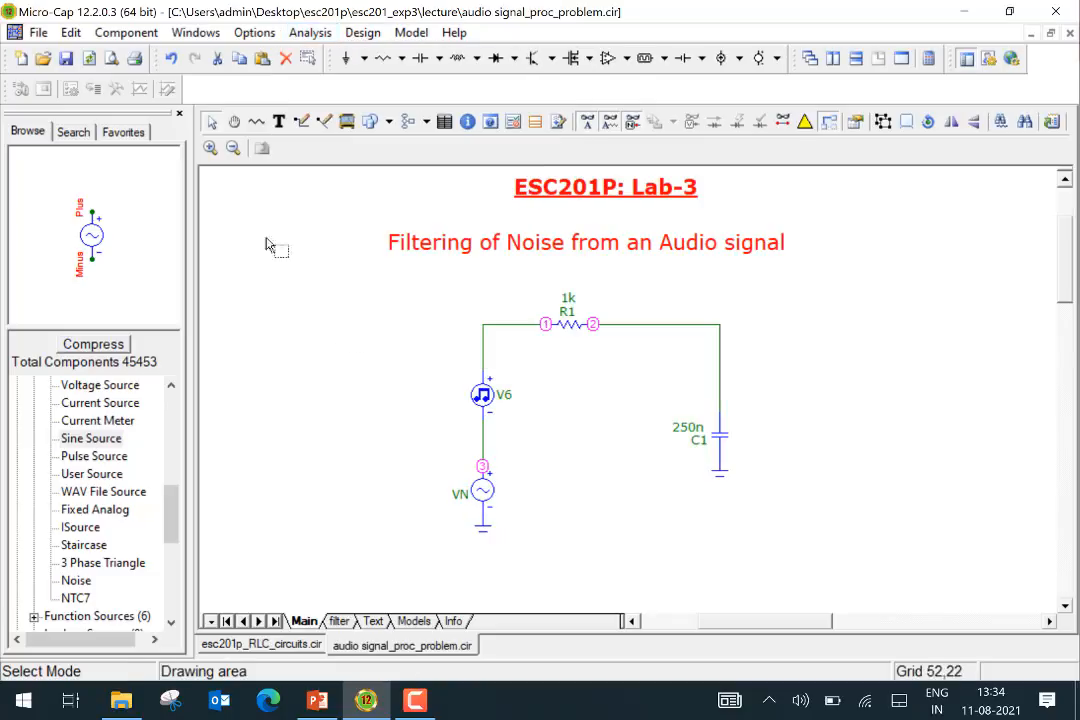
- Review the file settings of WAV source V6 and the frequency setting of noise source VN without changing them
{"action": "double_click", "coordinate": [481, 400]}
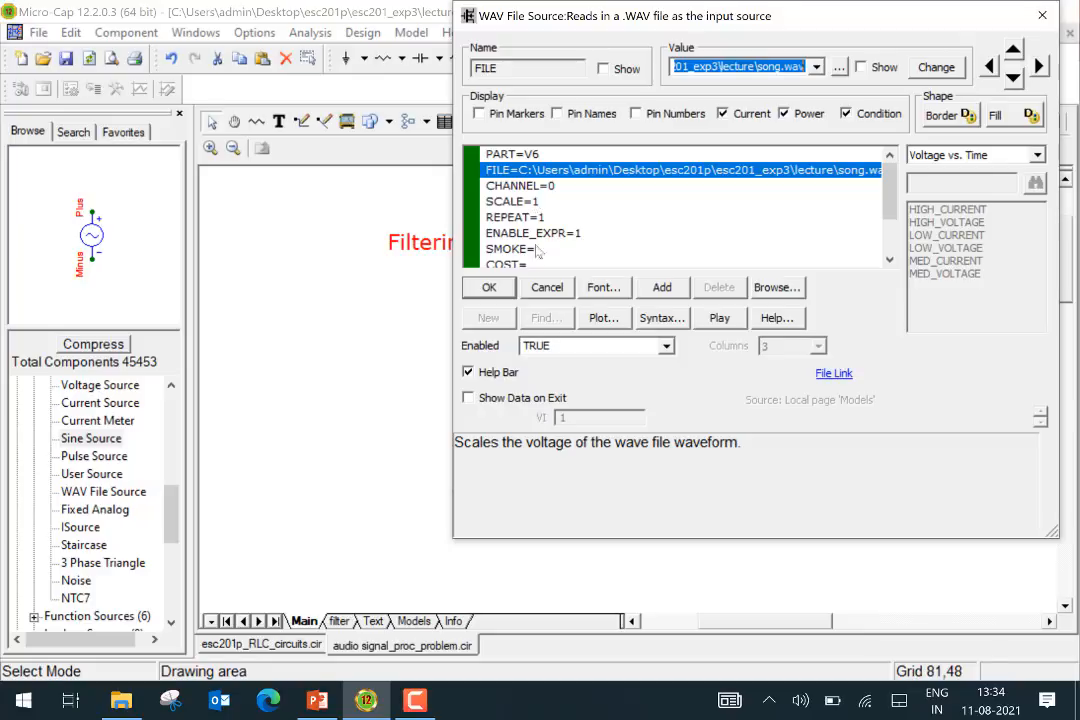
{"action": "left_click", "coordinate": [547, 287]}
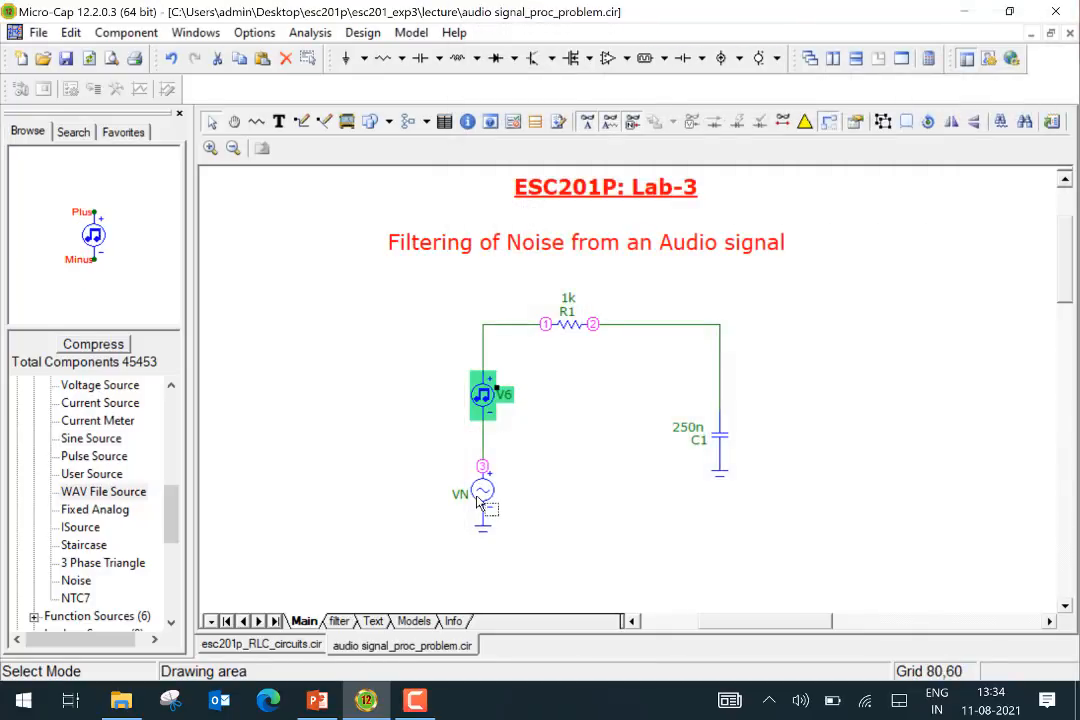
{"action": "double_click", "coordinate": [478, 503]}
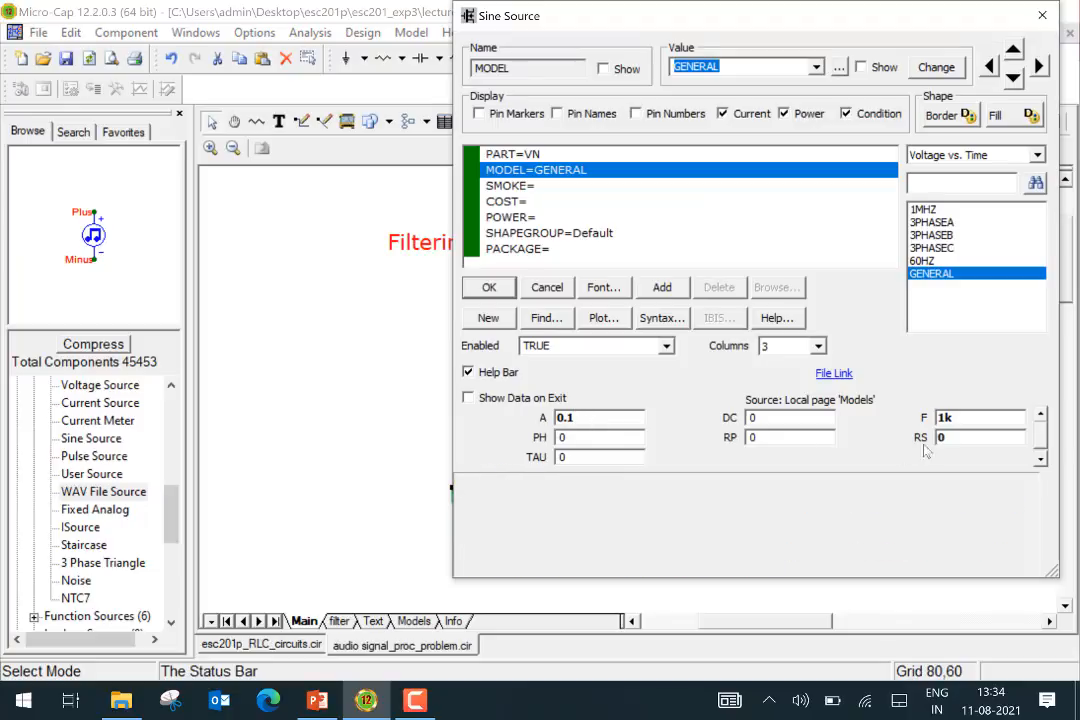
{"action": "left_click", "coordinate": [958, 420]}
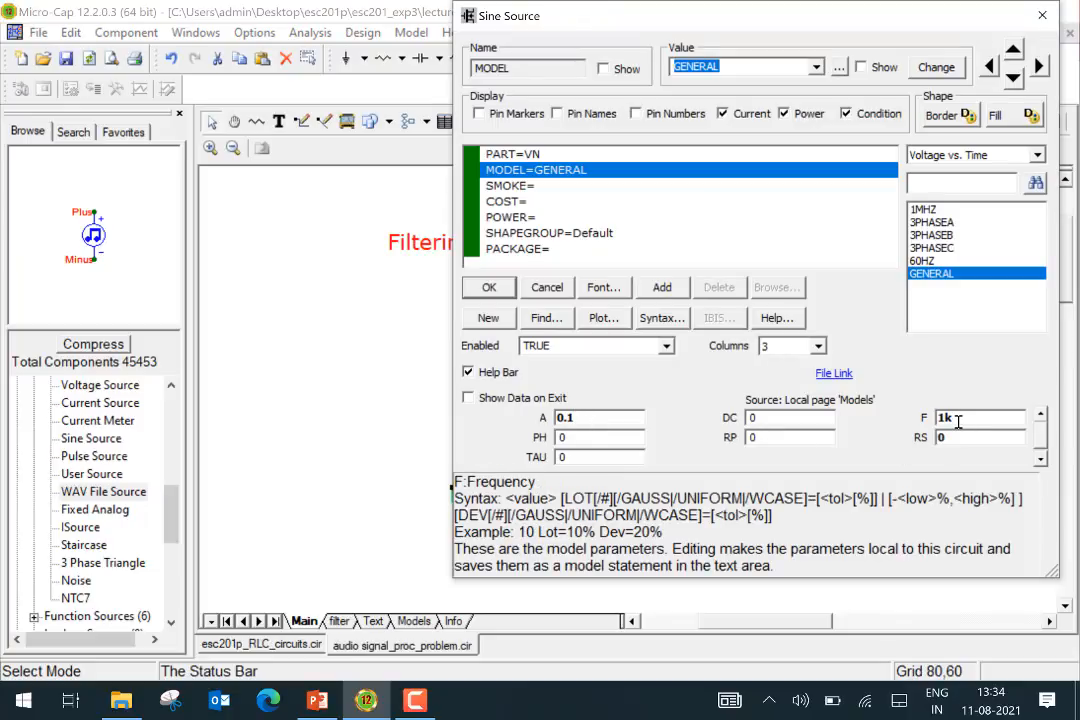
{"action": "left_click", "coordinate": [485, 290]}
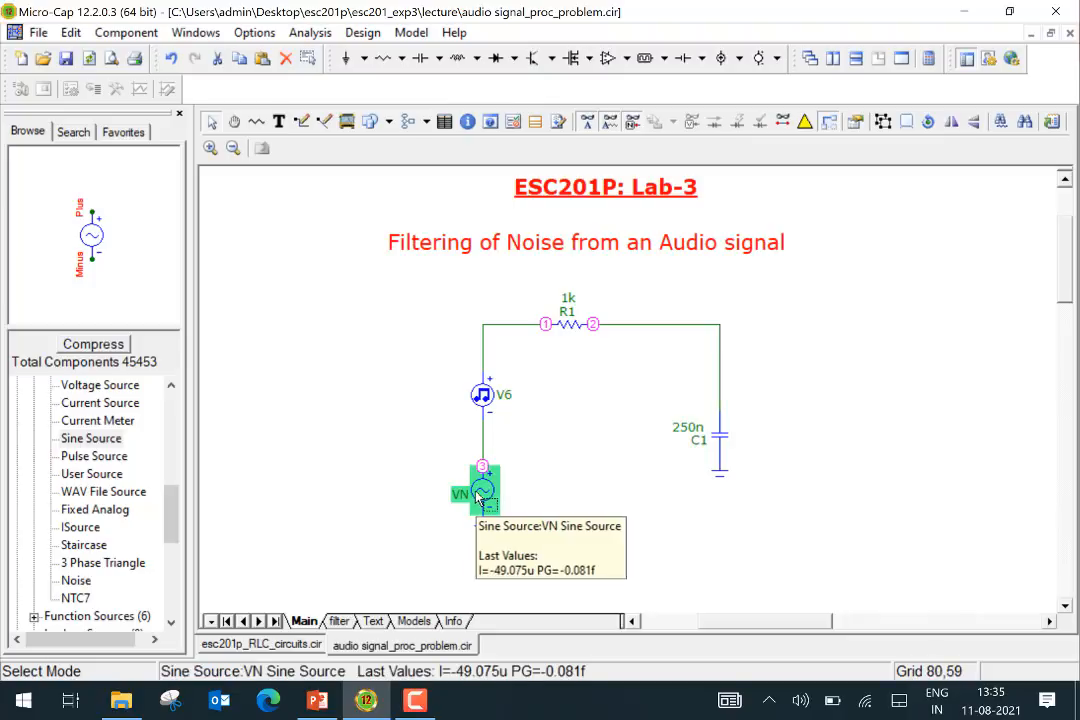
- Run a transient analysis of the audio circuit to plot v(1), declining the data point reduction
{"action": "left_click", "coordinate": [310, 33]}
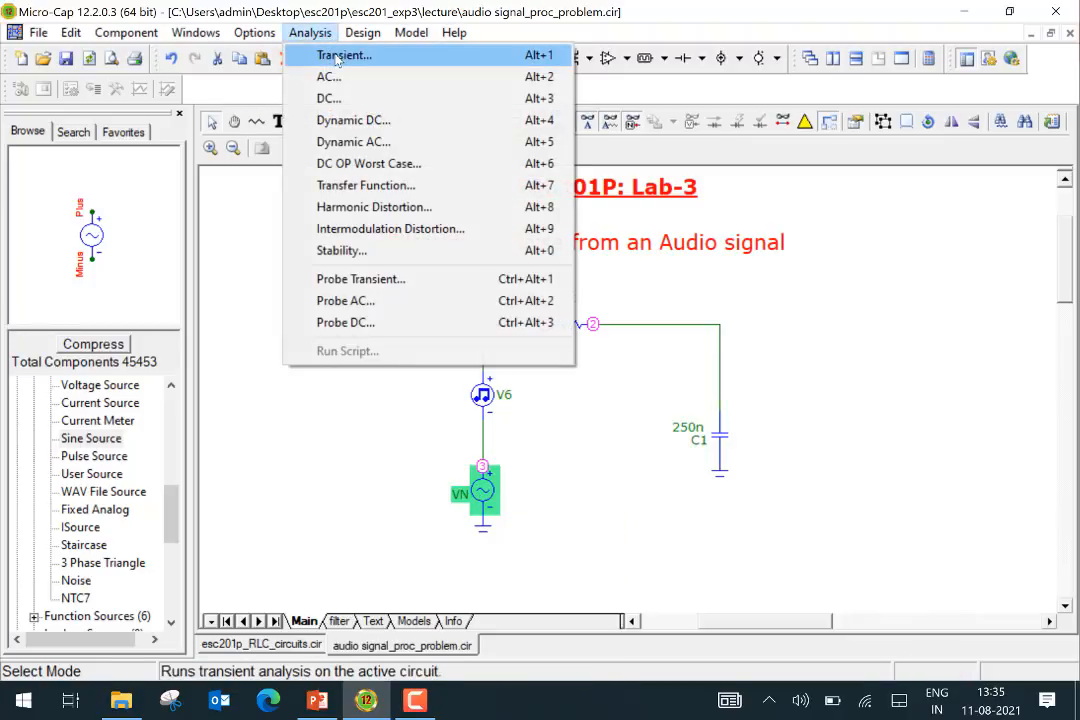
{"action": "left_click", "coordinate": [350, 446]}
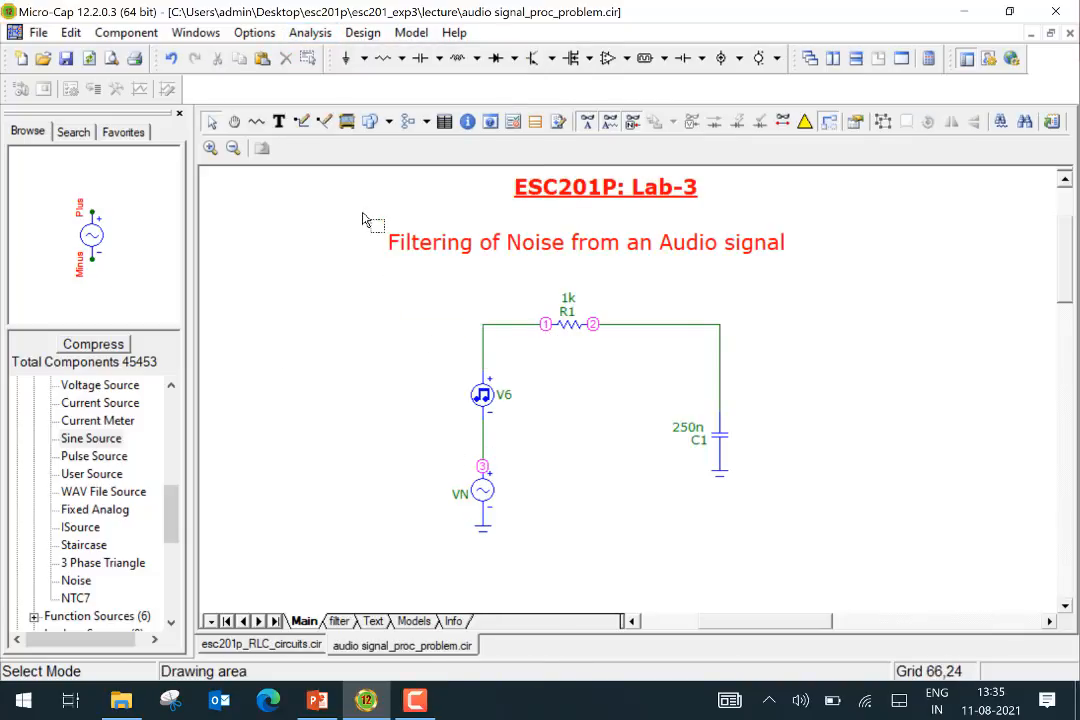
{"action": "left_click", "coordinate": [310, 33]}
{"action": "left_click", "coordinate": [322, 57]}
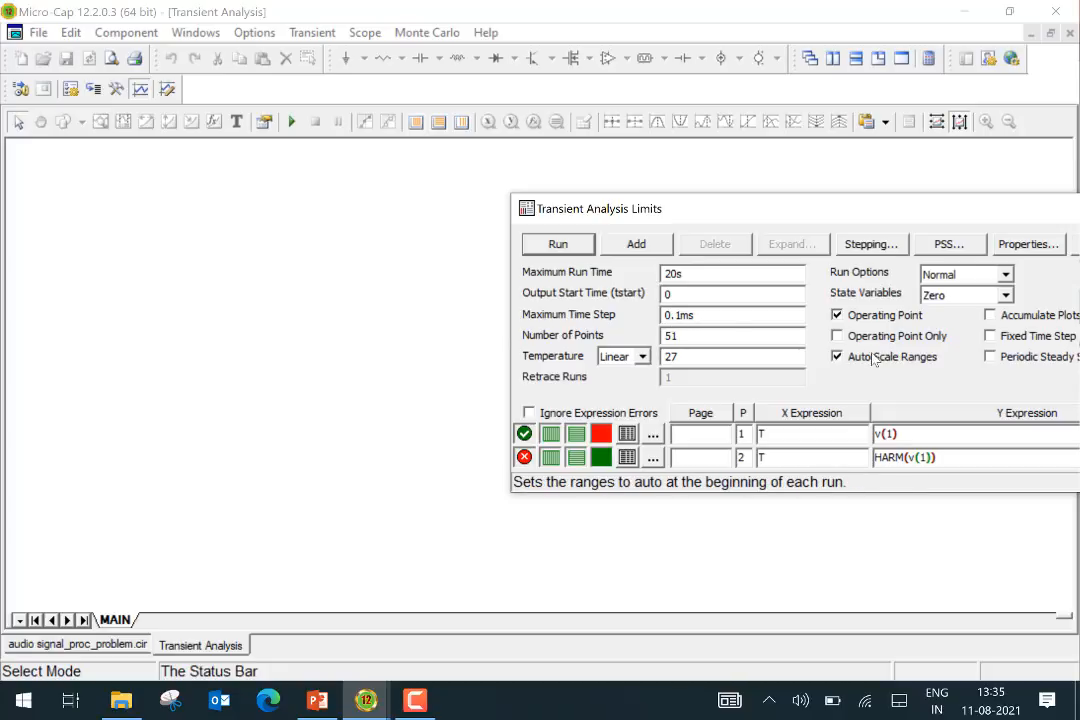
{"action": "left_click", "coordinate": [559, 245]}
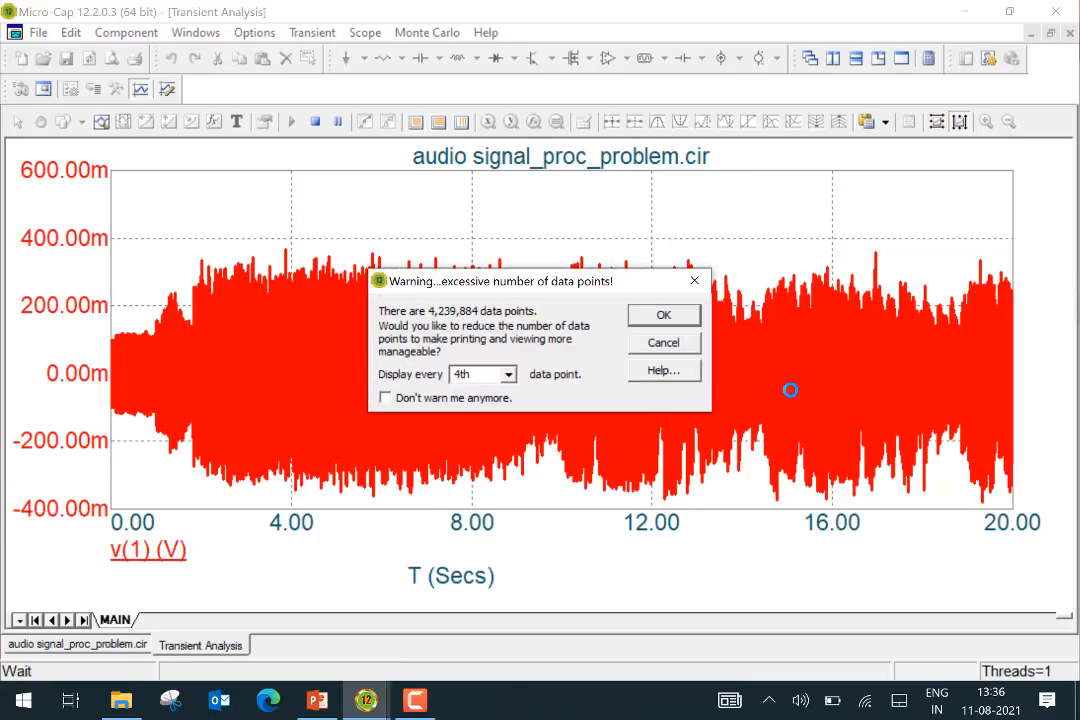
{"action": "left_click", "coordinate": [666, 346]}
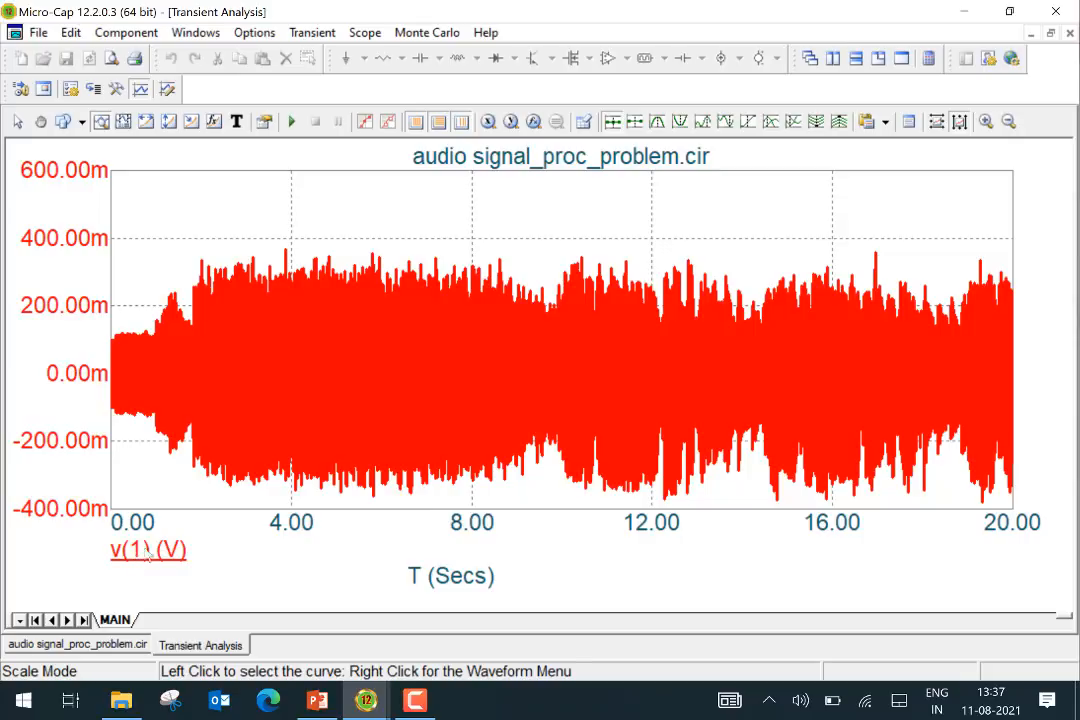
- Select the v(1) curve in the Save Curves properties, auto-range its WAV output and play the waveform
{"action": "double_click", "coordinate": [672, 247]}
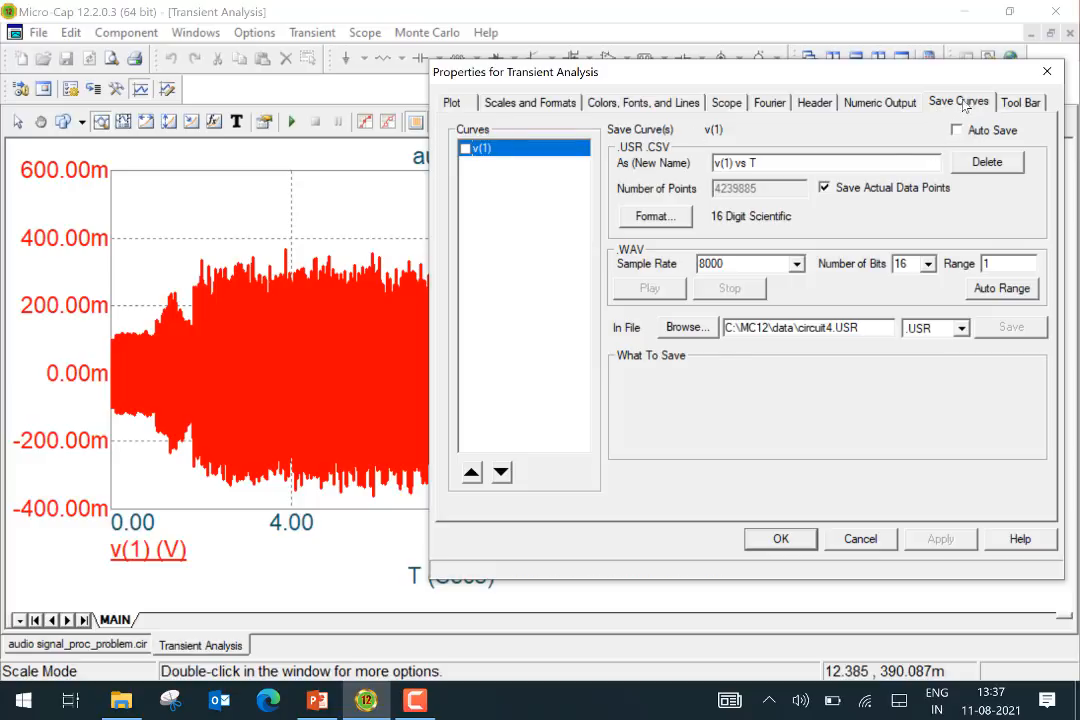
{"action": "left_click", "coordinate": [465, 149]}
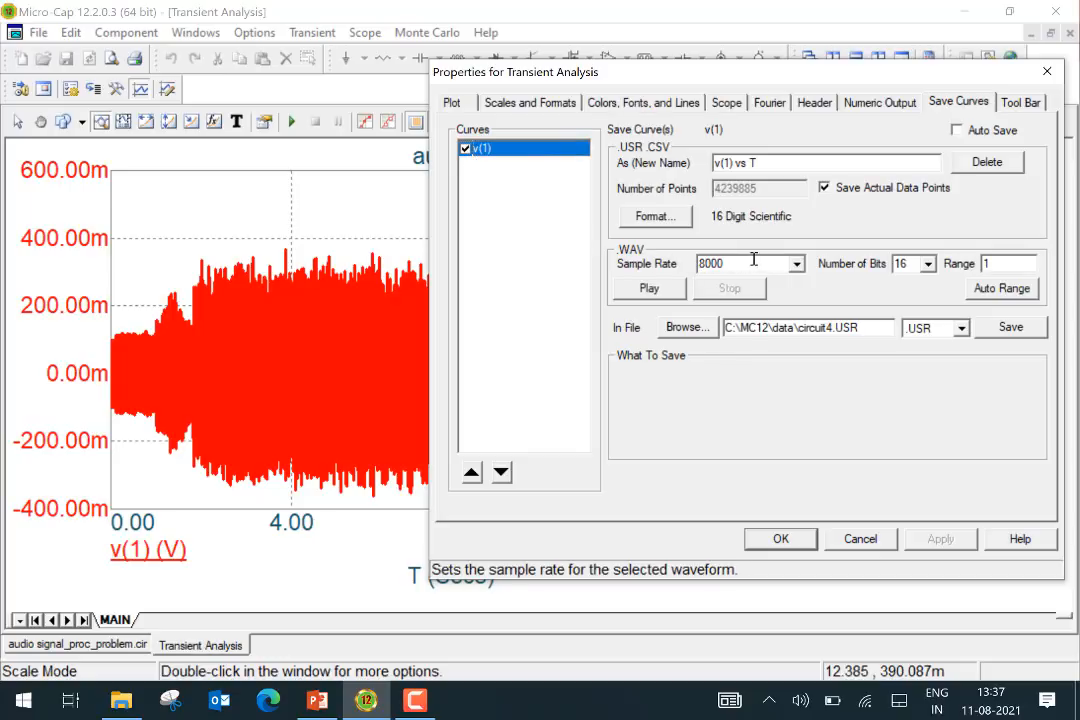
{"action": "left_click", "coordinate": [1003, 288]}
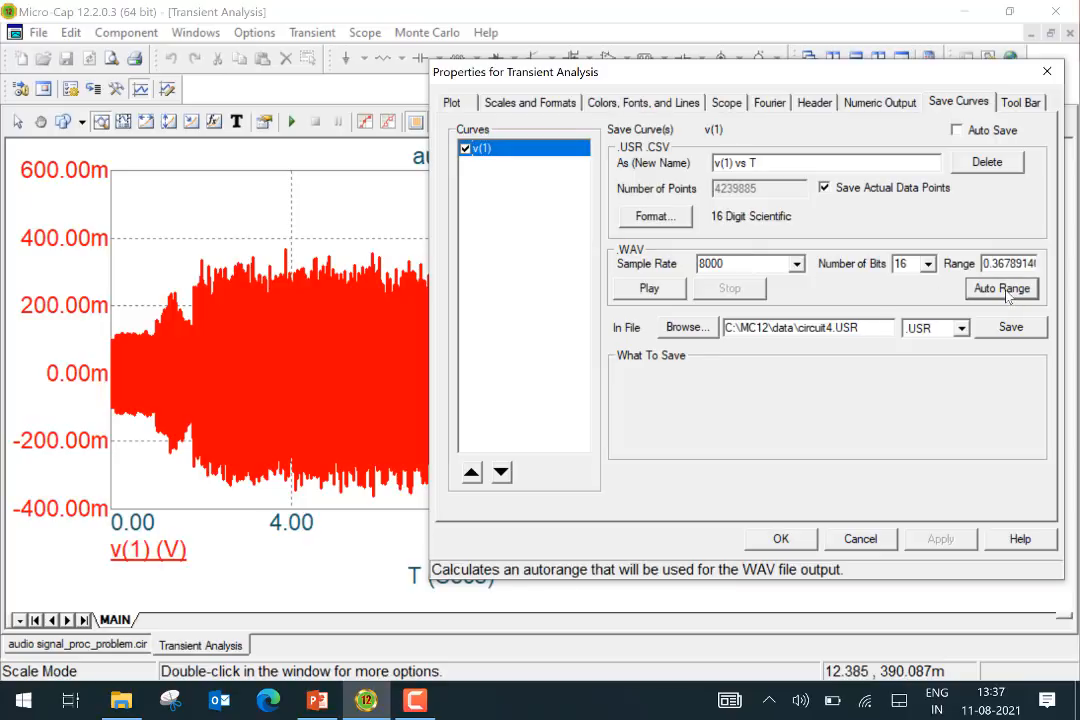
{"action": "left_click", "coordinate": [652, 289]}
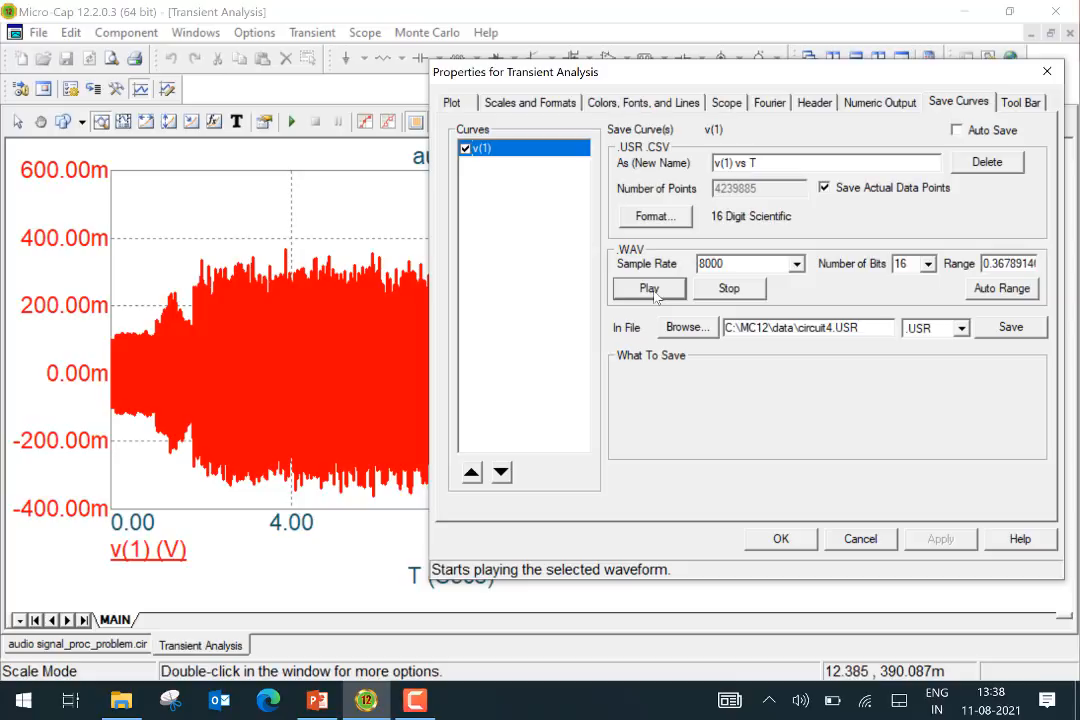
{"action": "left_click_drag", "start_coordinate": [703, 79], "coordinate": [840, 84]}
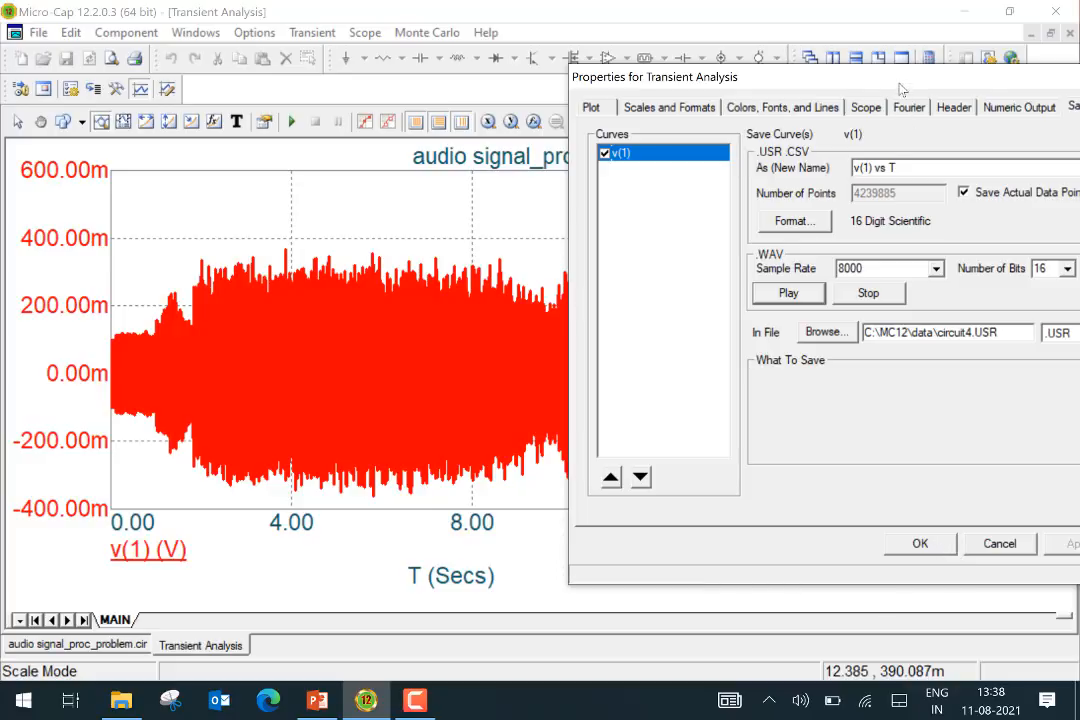
{"action": "left_click_drag", "start_coordinate": [735, 70], "coordinate": [663, 64]}
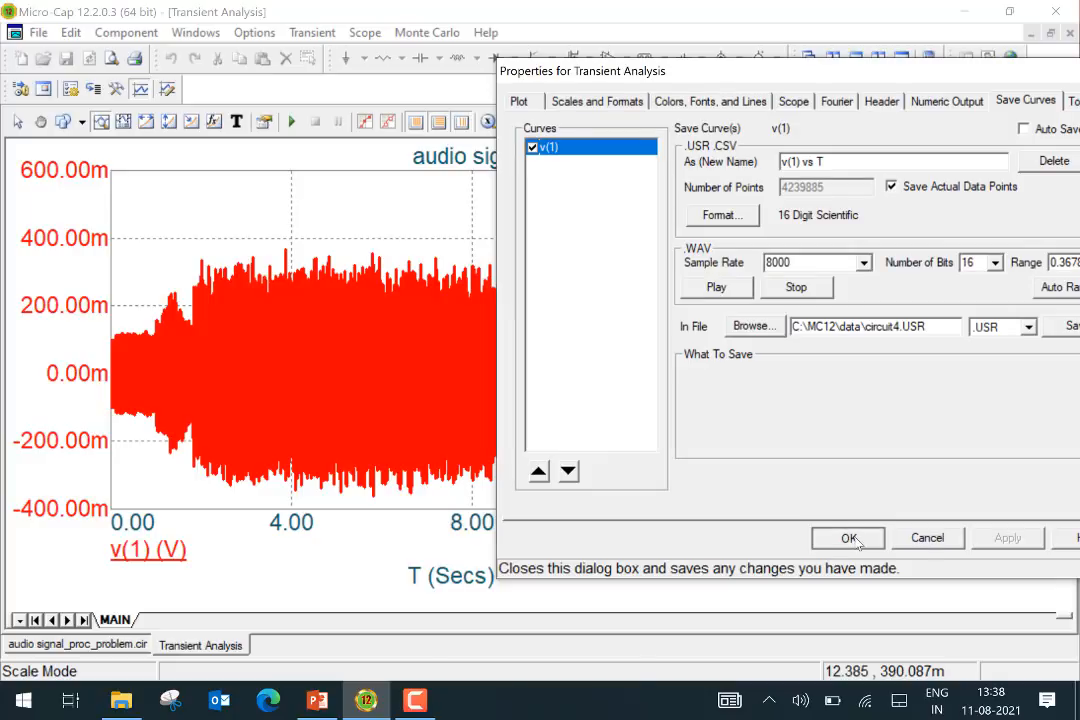
{"action": "left_click", "coordinate": [848, 539]}
- Return to the audio circuit schematic and examine noise source VN, node 1 and WAV source V6
{"action": "left_click", "coordinate": [104, 646]}
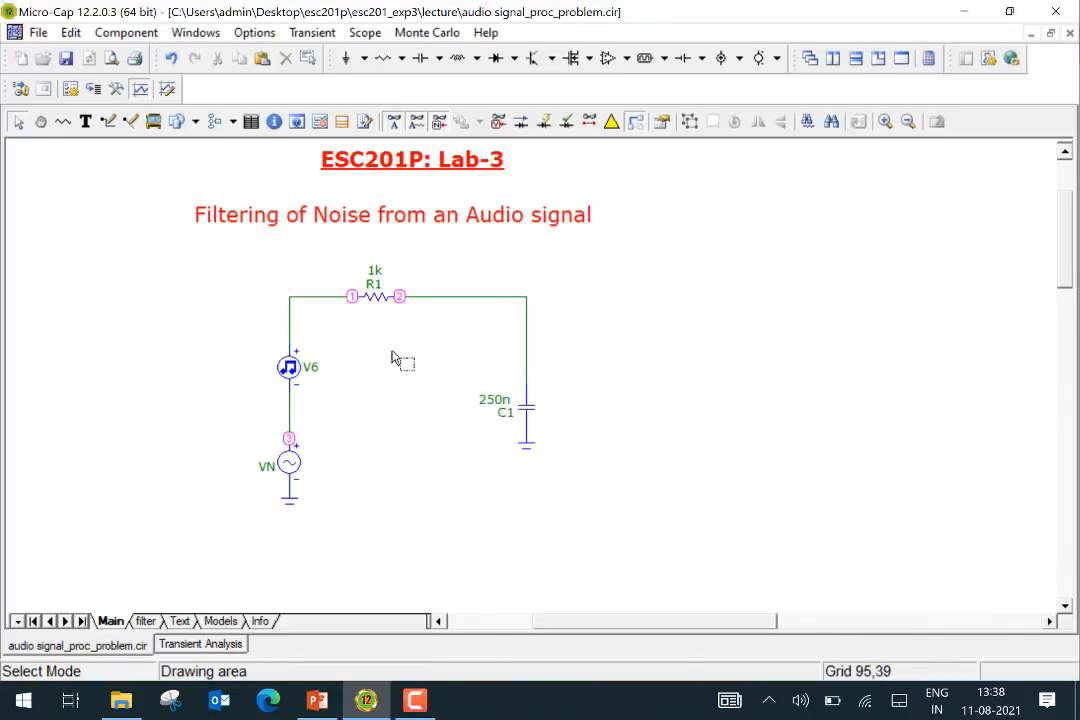
{"action": "mouse_move", "coordinate": [291, 463]}
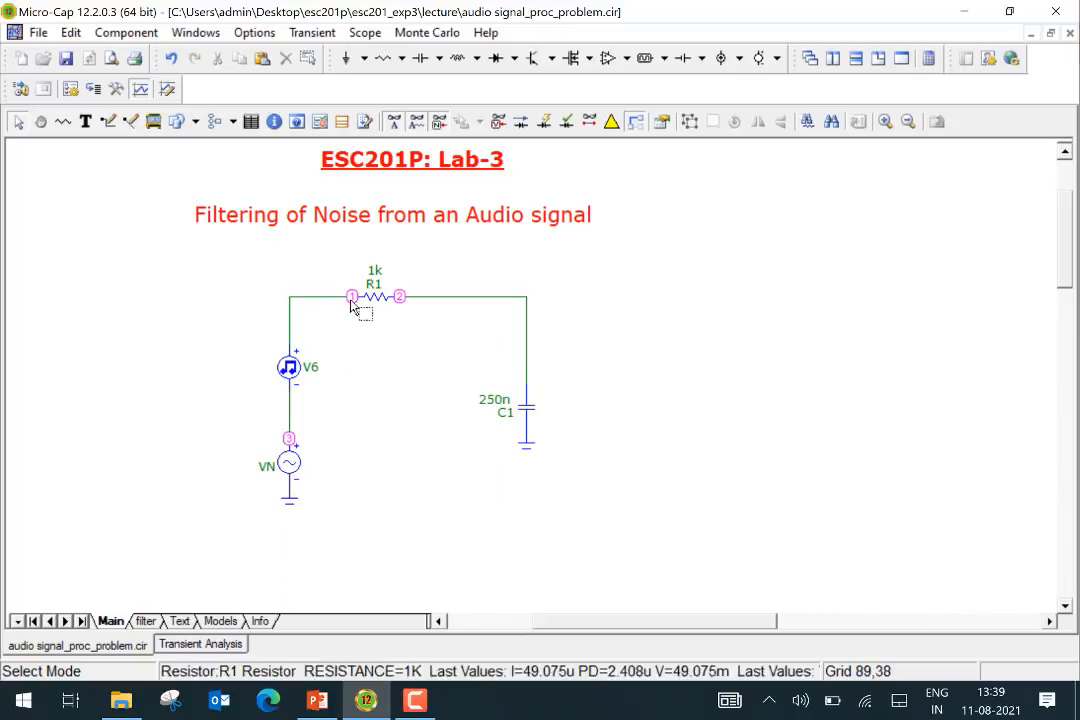
{"action": "mouse_move", "coordinate": [354, 309]}
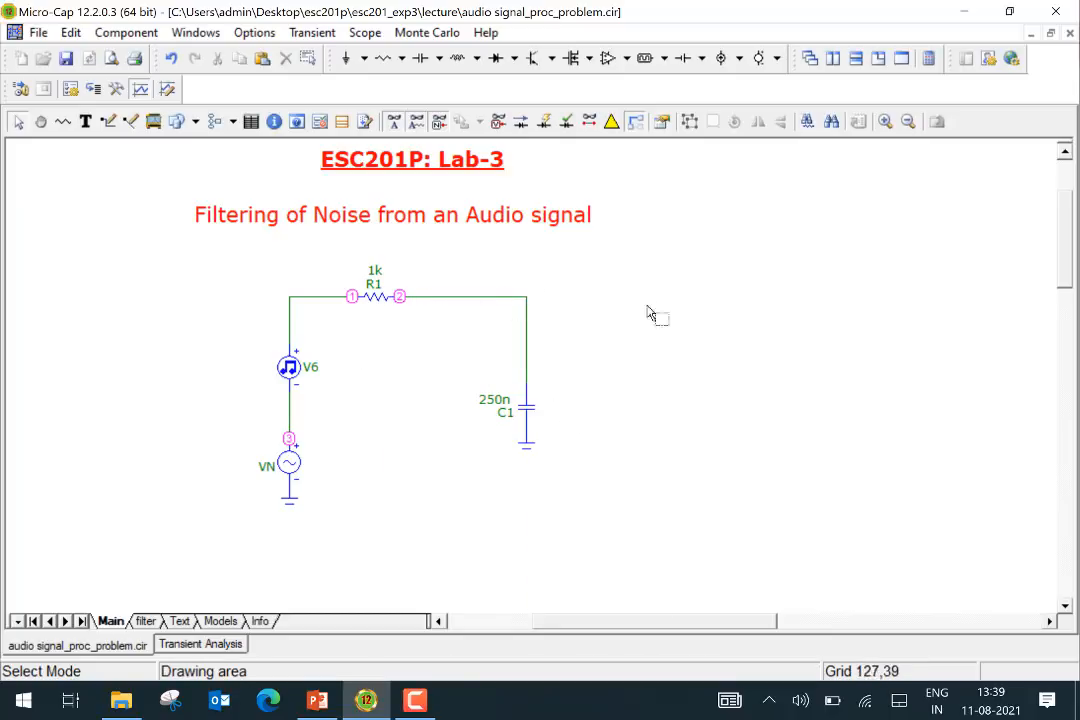
{"action": "mouse_move", "coordinate": [298, 375]}
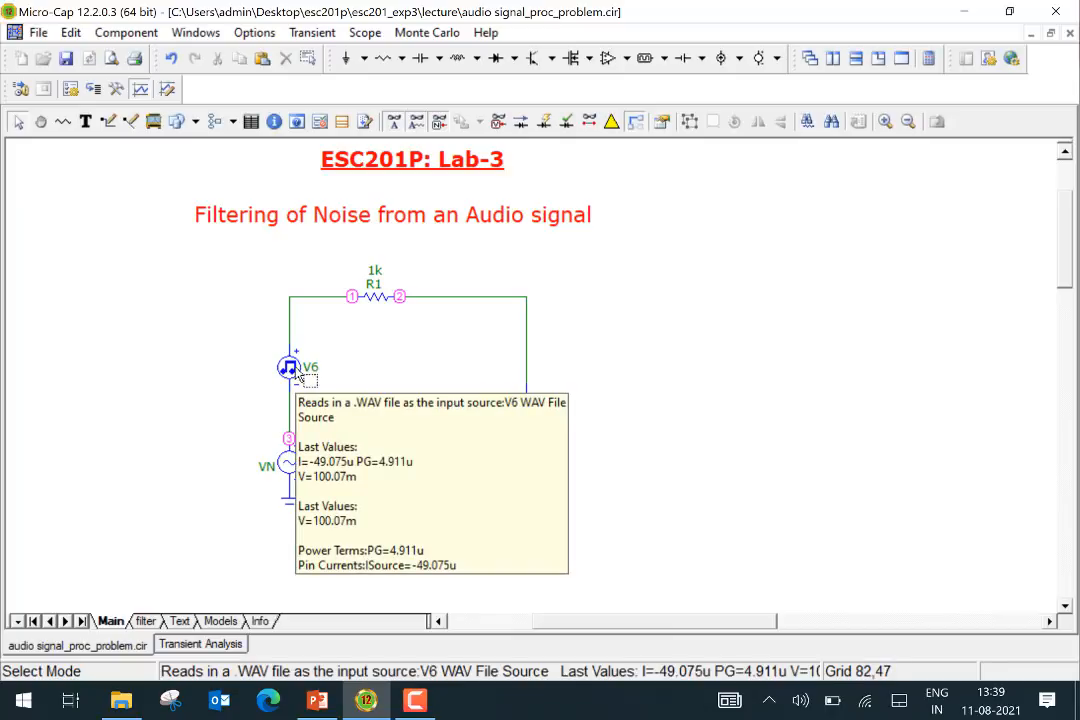